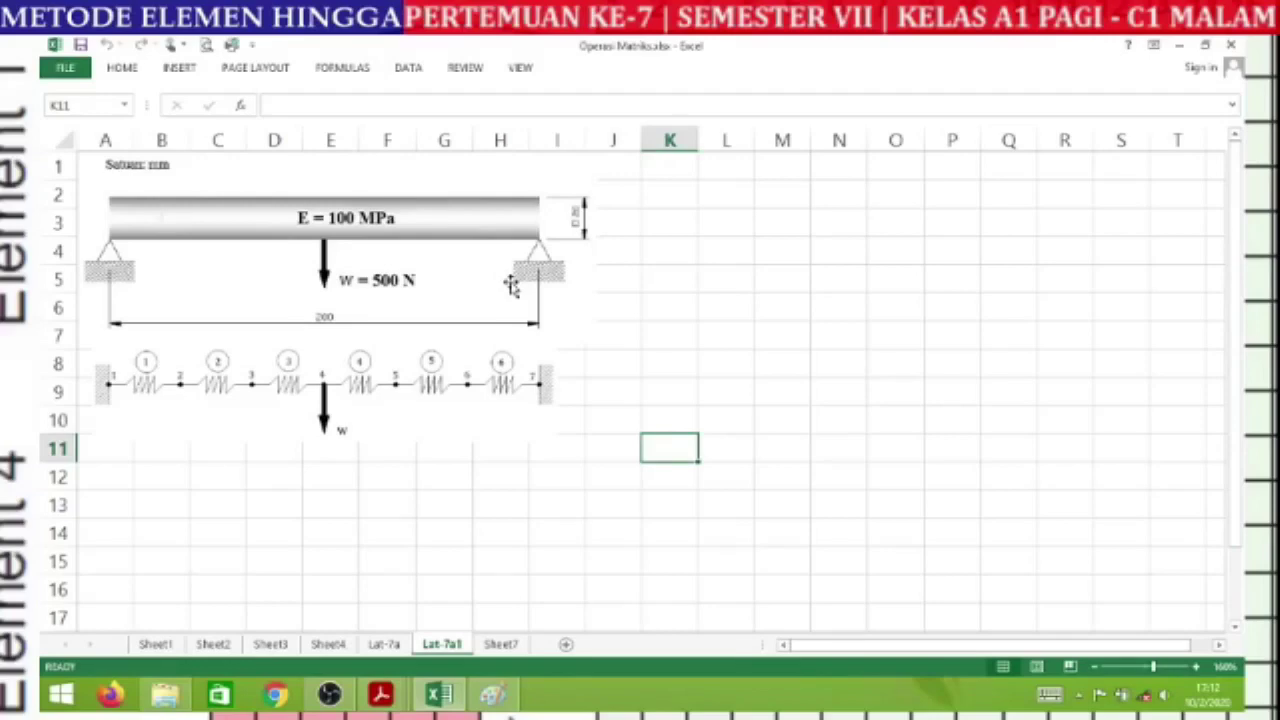
- Enter the pxt label with value 20 in K2:L2
click(670, 197)
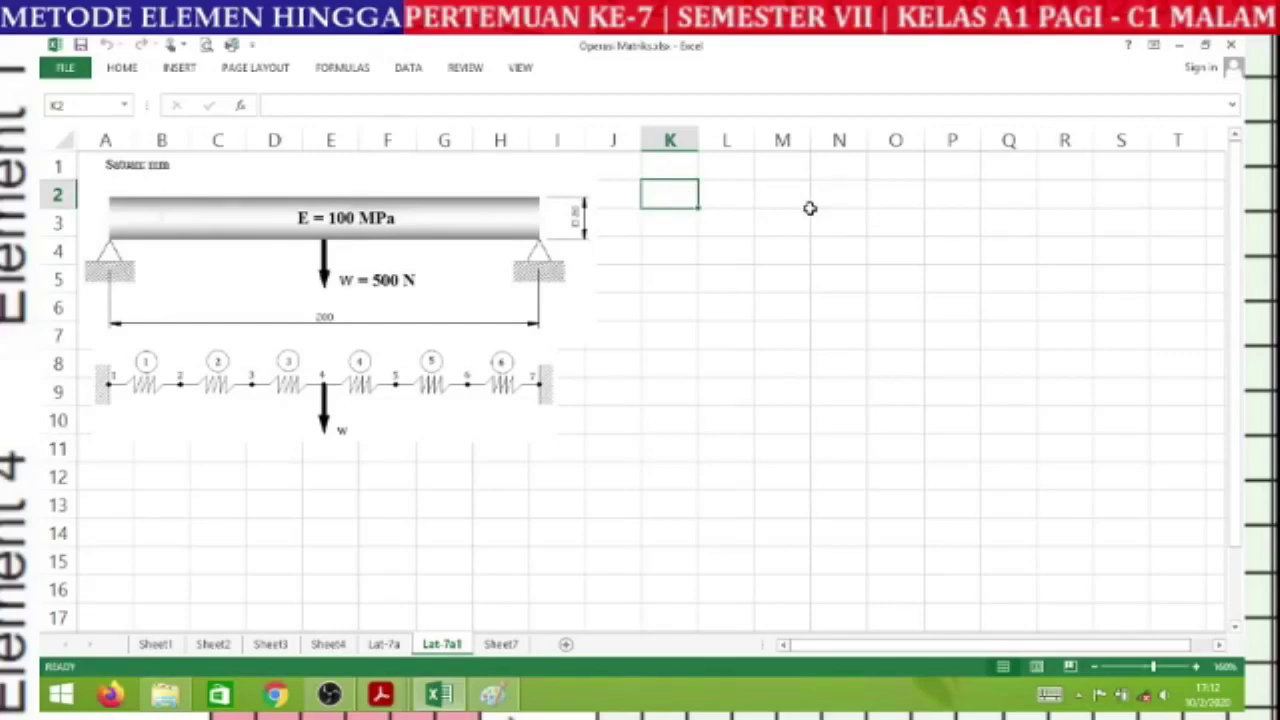
text(p)
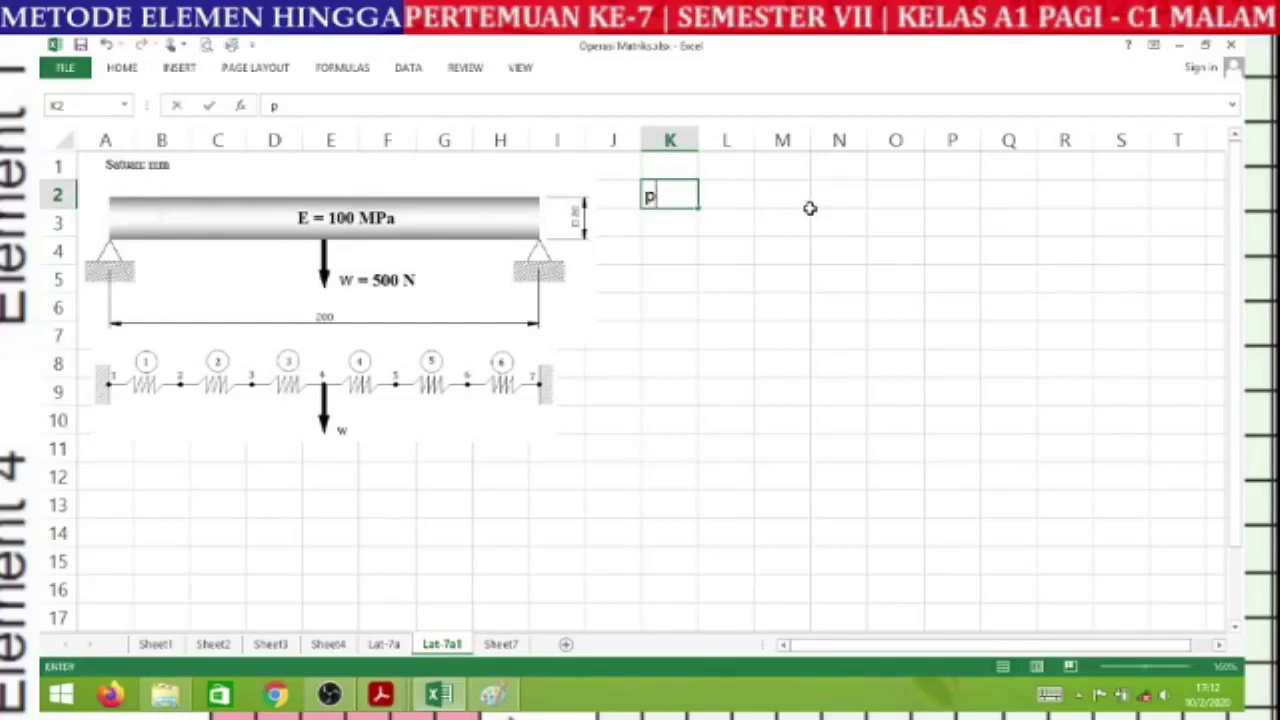
text(xt)
key(Tab)
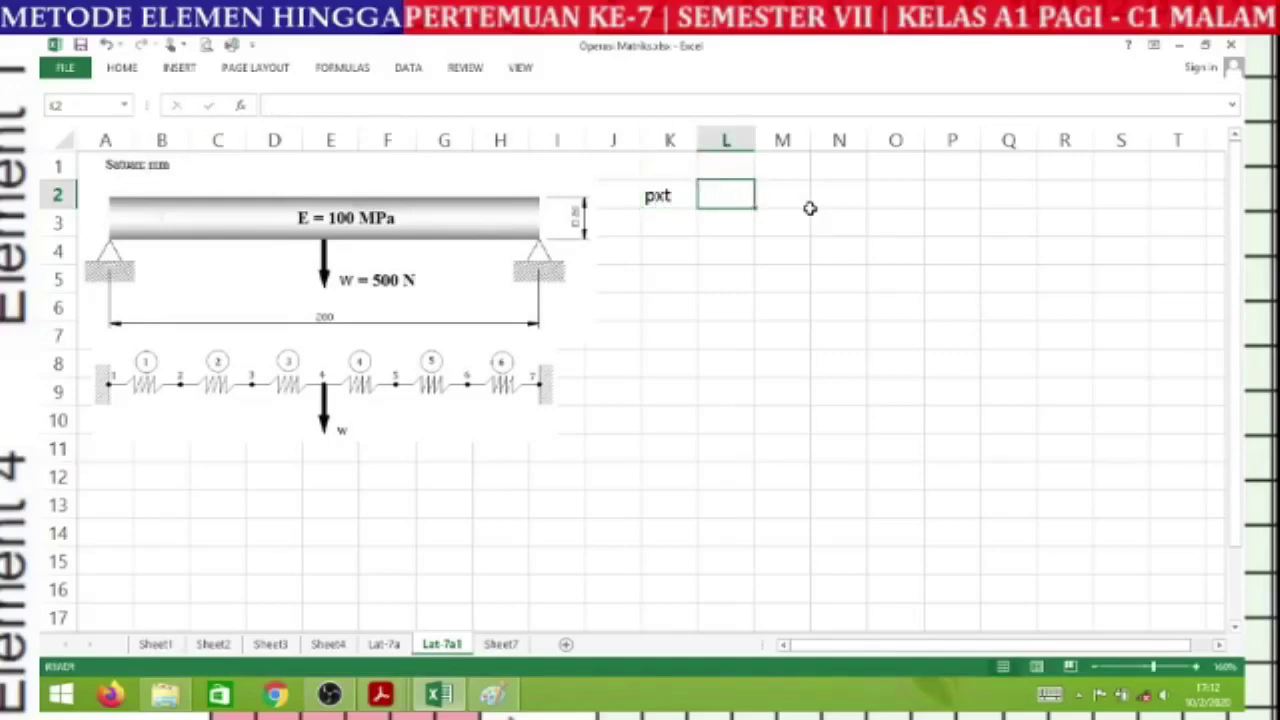
text(20)
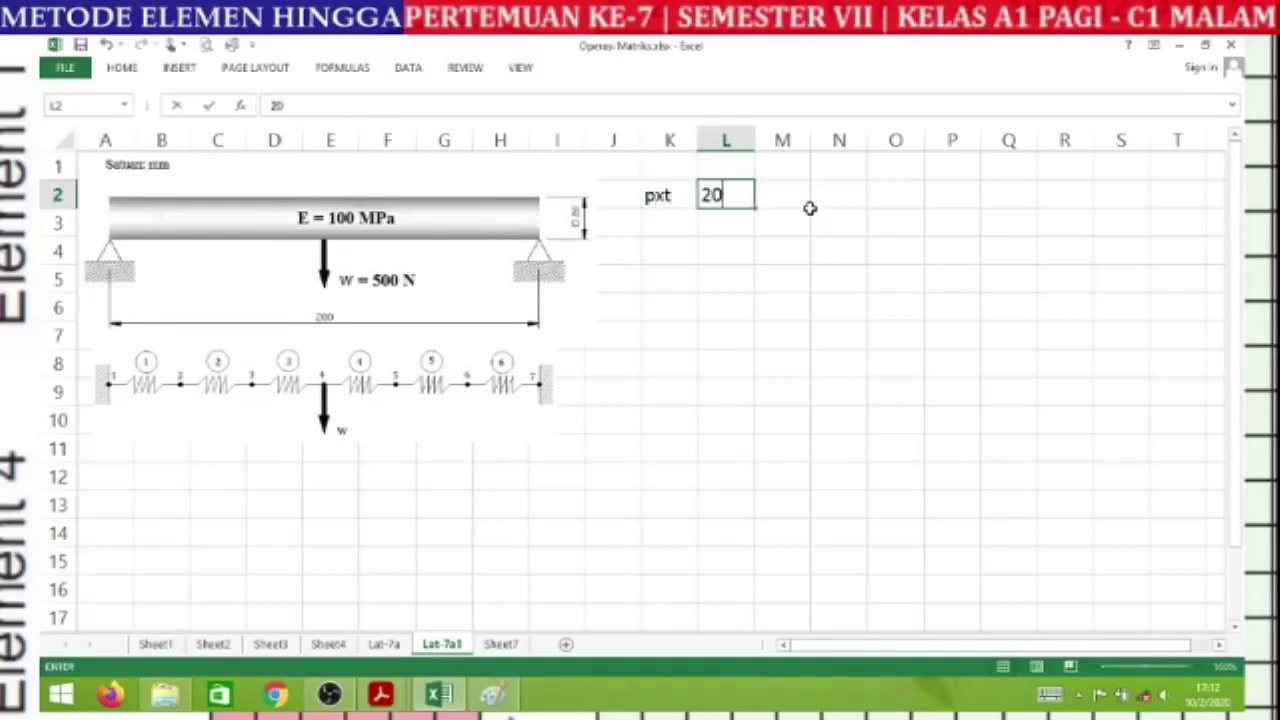
key(Tab)
key(Return)
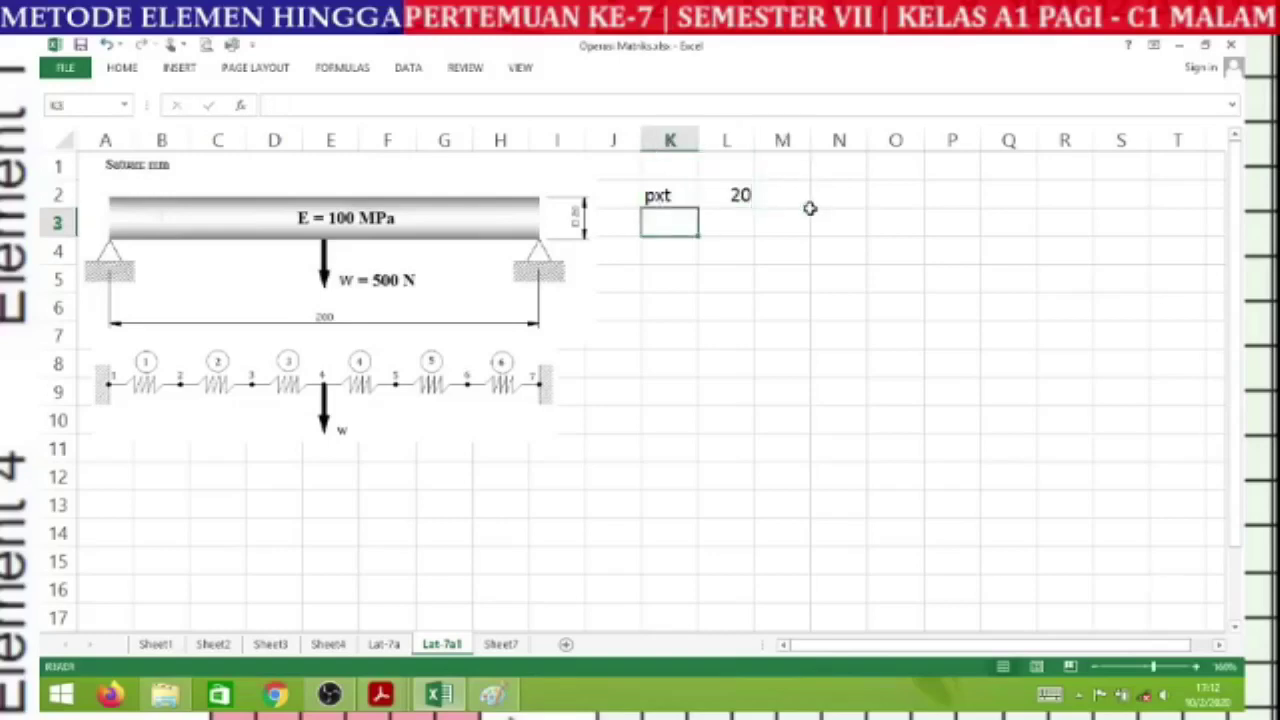
- Add area A in row 3 as =L2*L2, giving 400, with unit mm2
text(A)
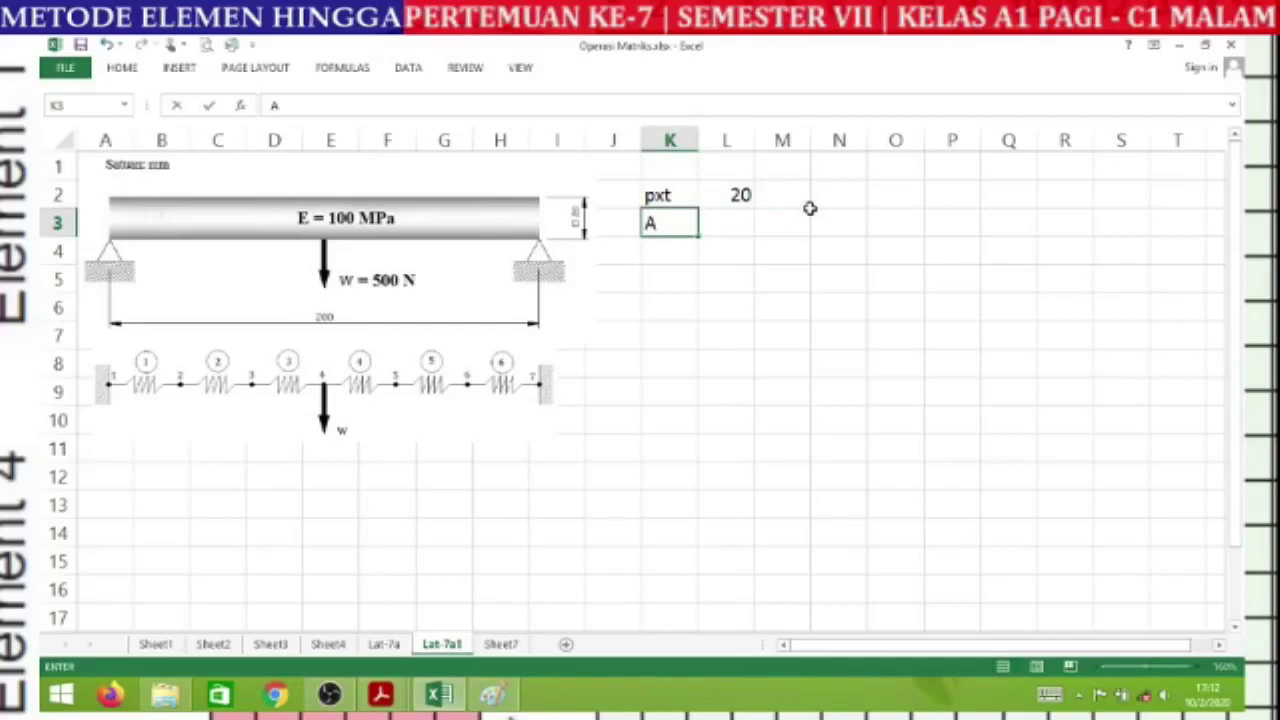
key(Tab)
text(=)
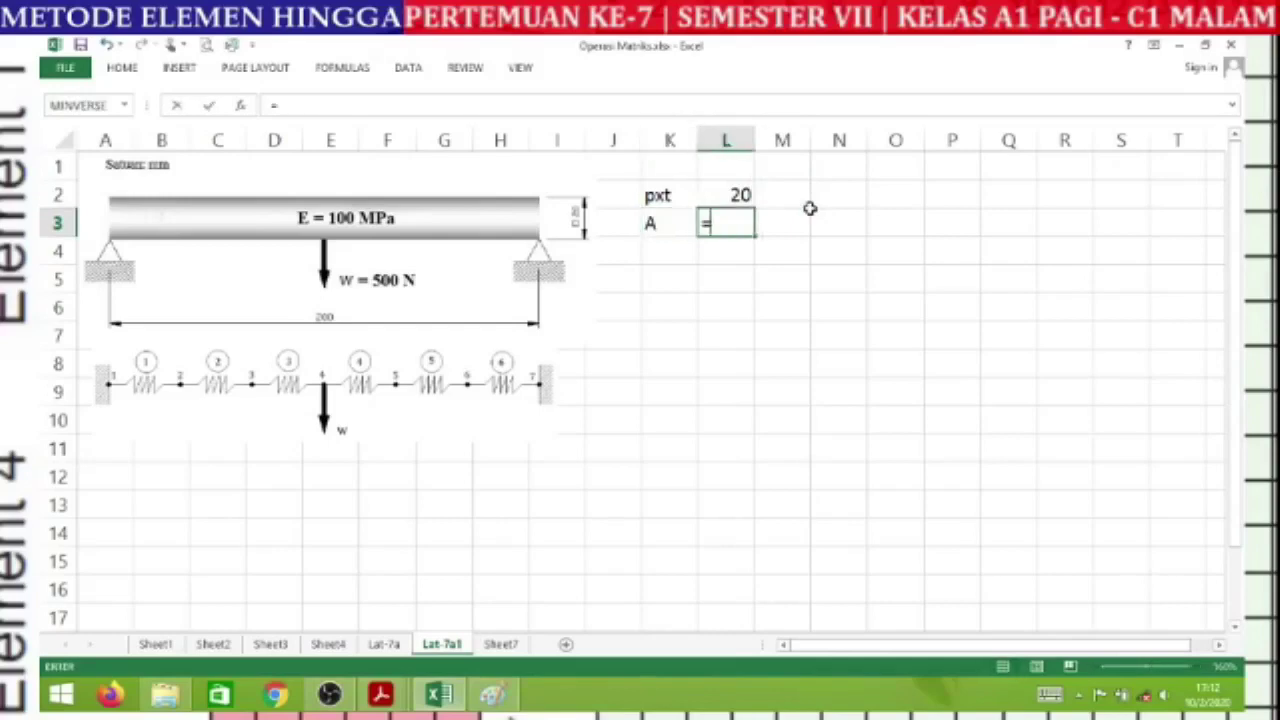
key(Up)
text(*)
key(Up)
key(Return)
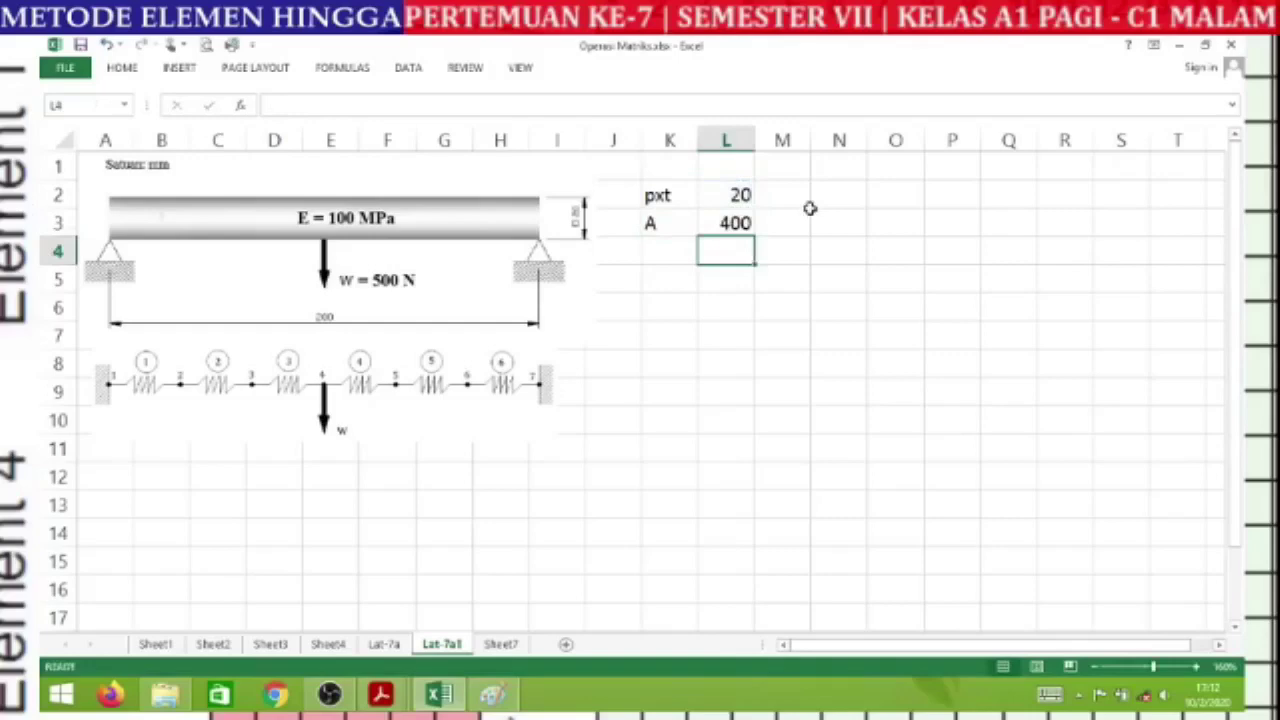
key(Up)
key(Right)
text(mm2)
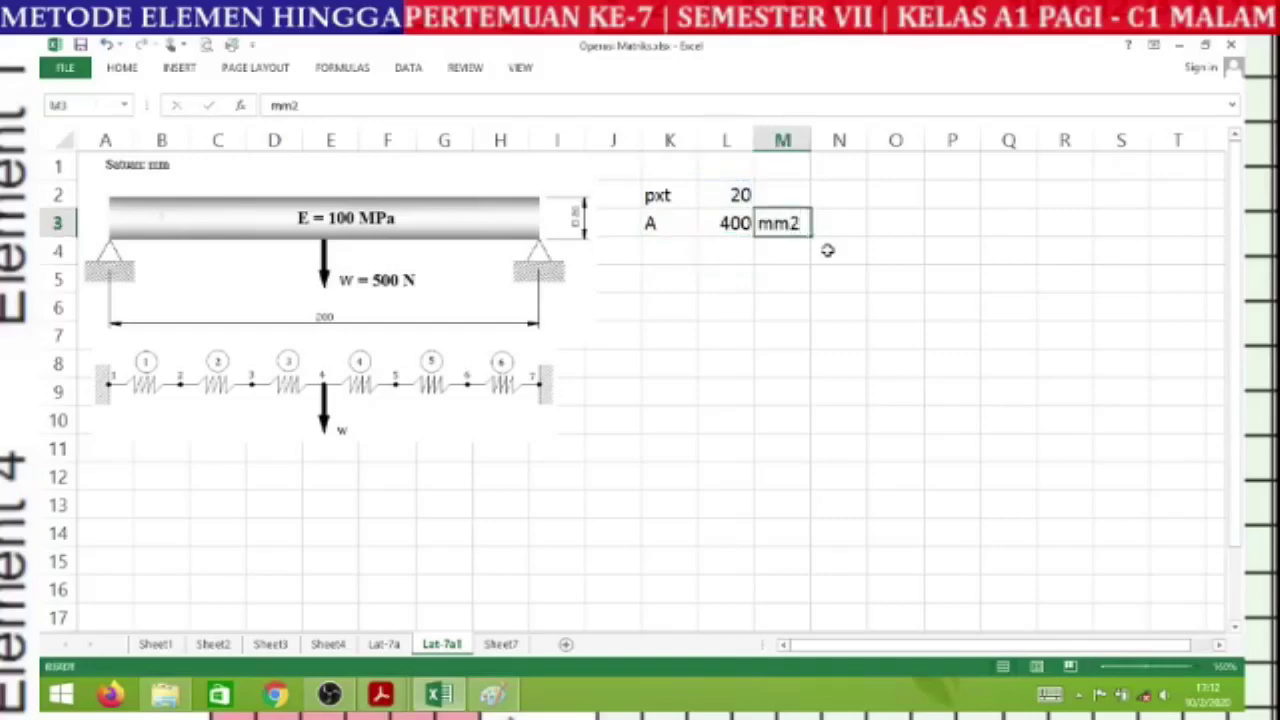
key(Return)
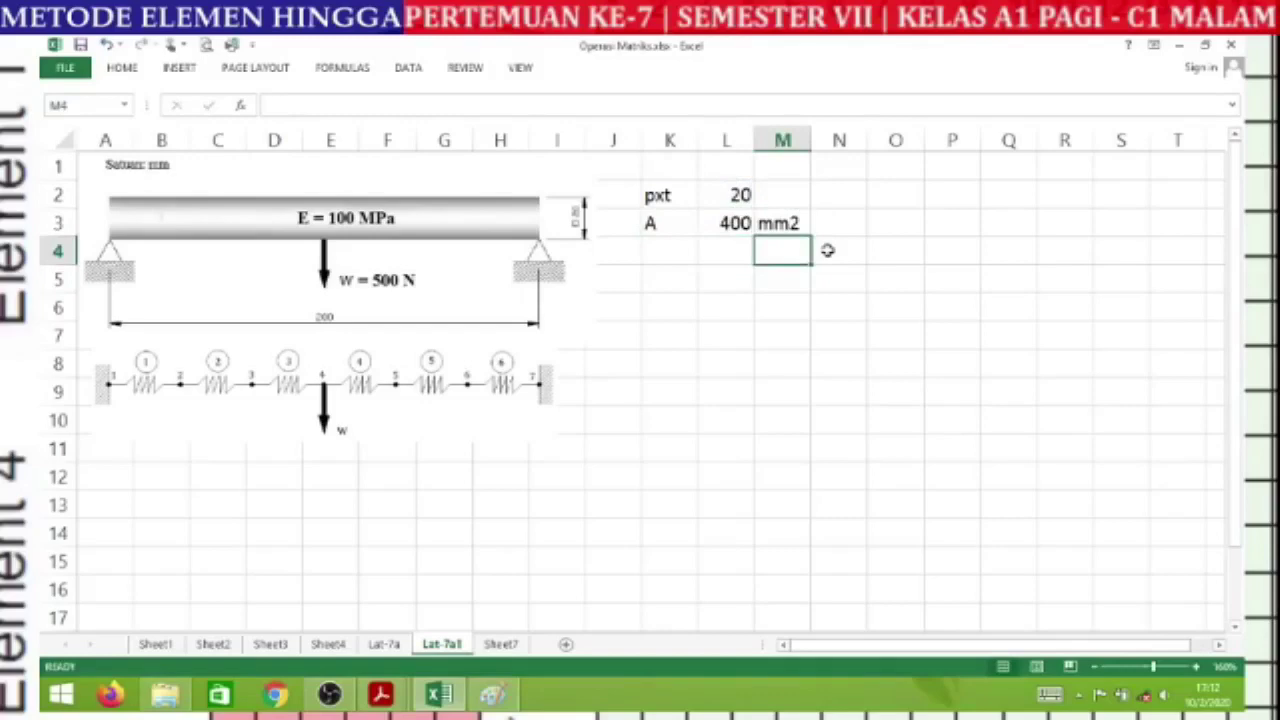
- Add E = 100 MPa in row 4 and the mm unit for pxt in M2
click(672, 251)
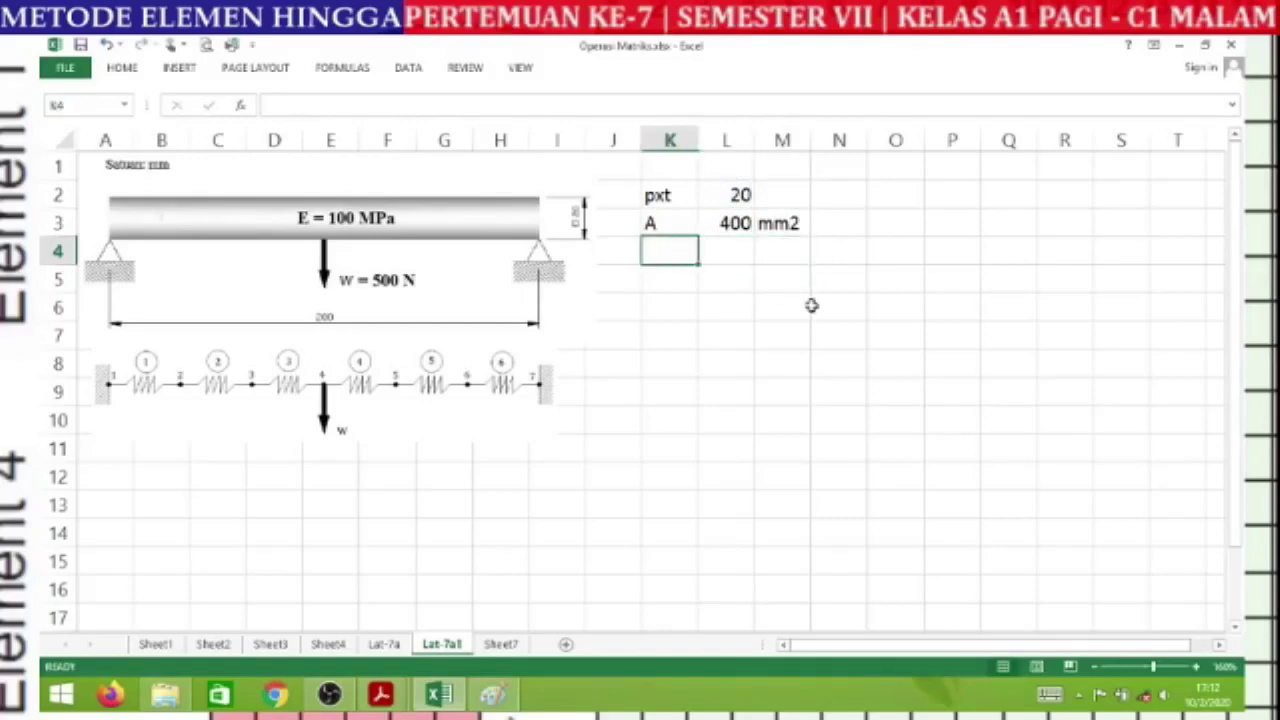
text(E)
key(Right)
text(100)
key(Right)
text(MPa)
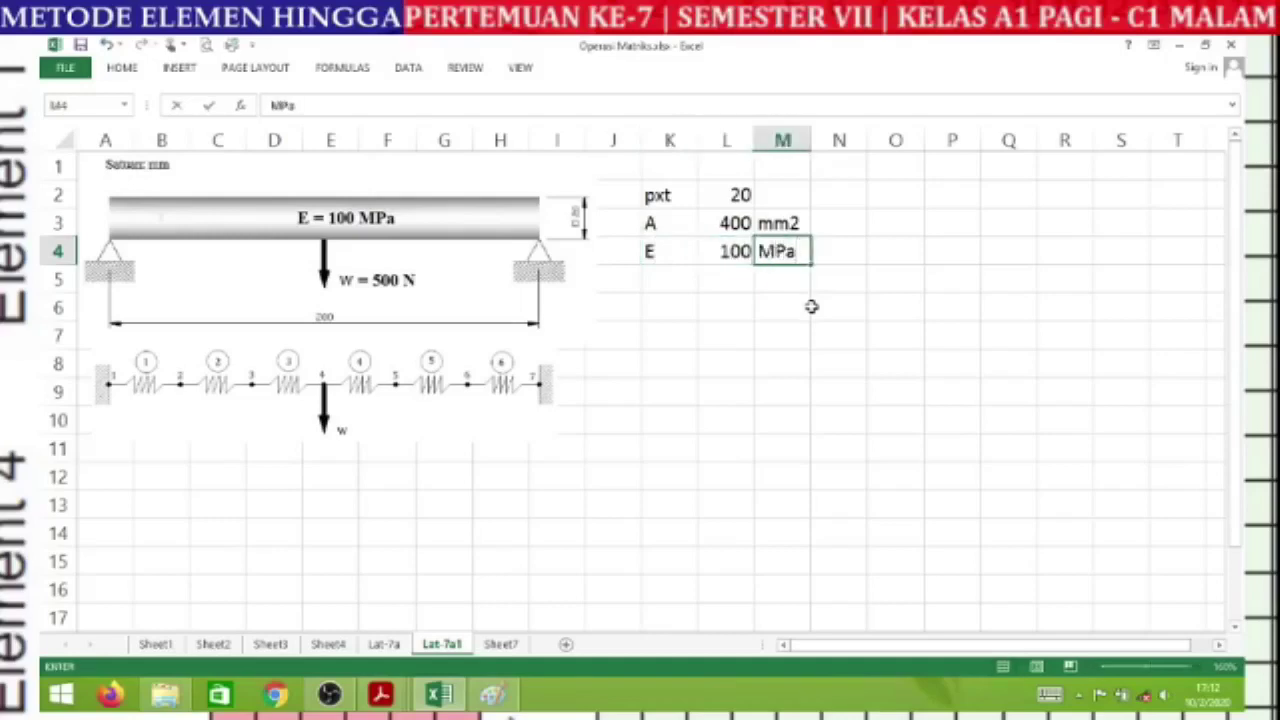
key(Return)
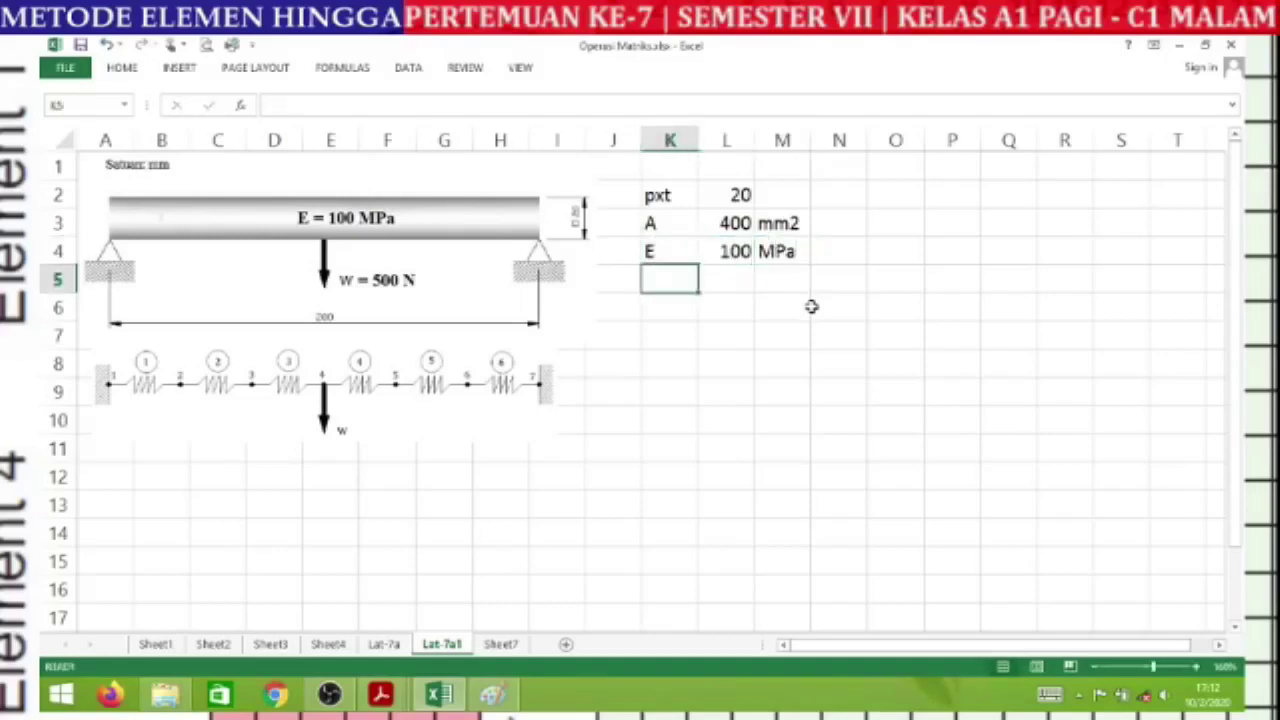
click(790, 199)
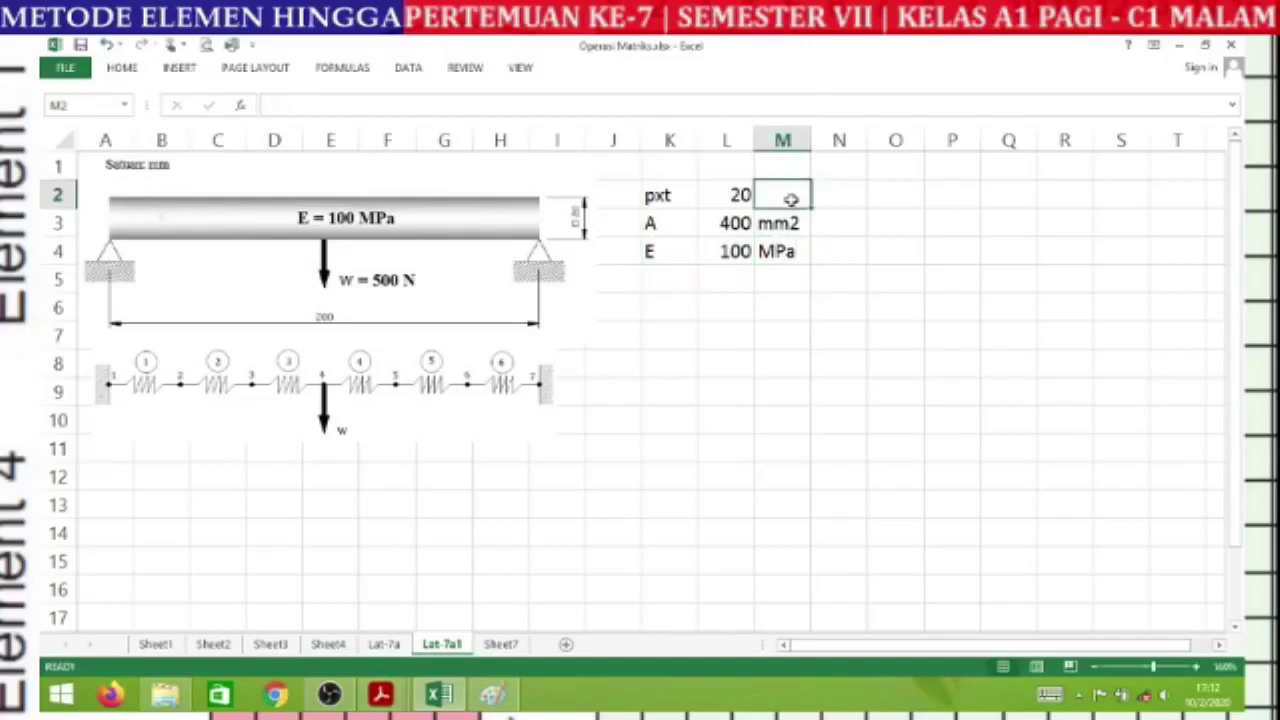
text(mm)
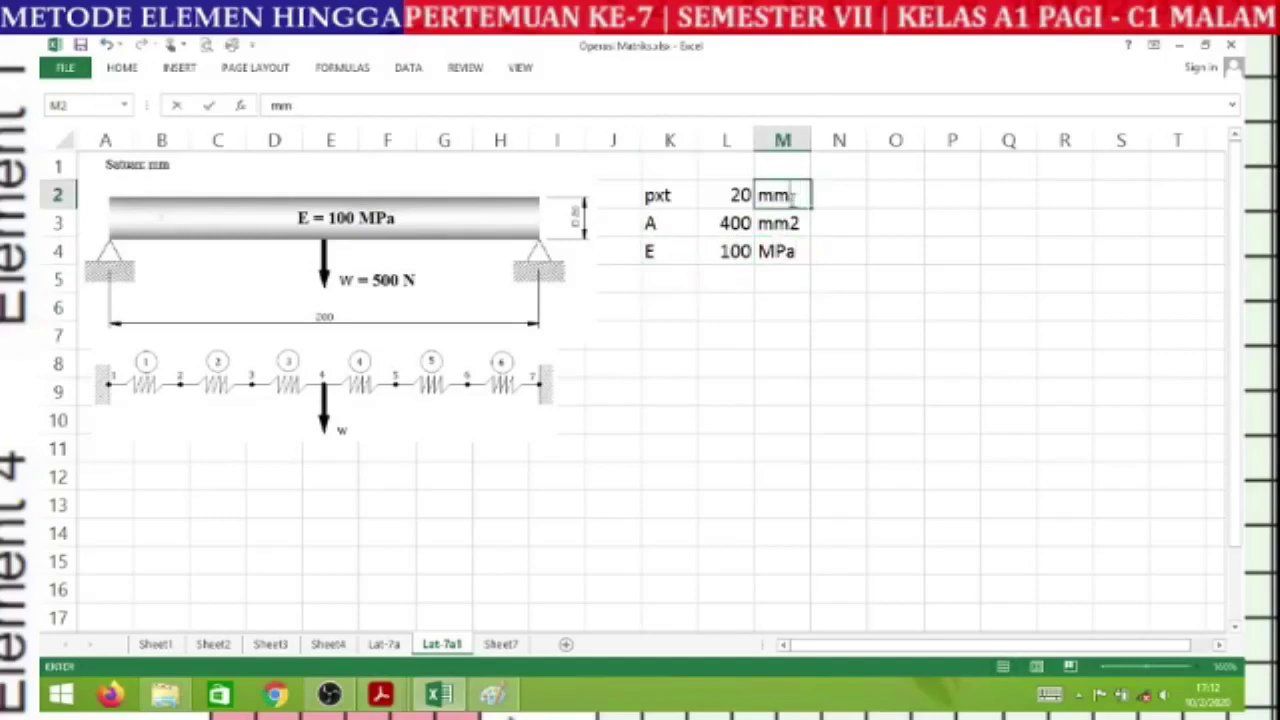
key(Return)
- Add the load W = 500 N in row 5
click(672, 280)
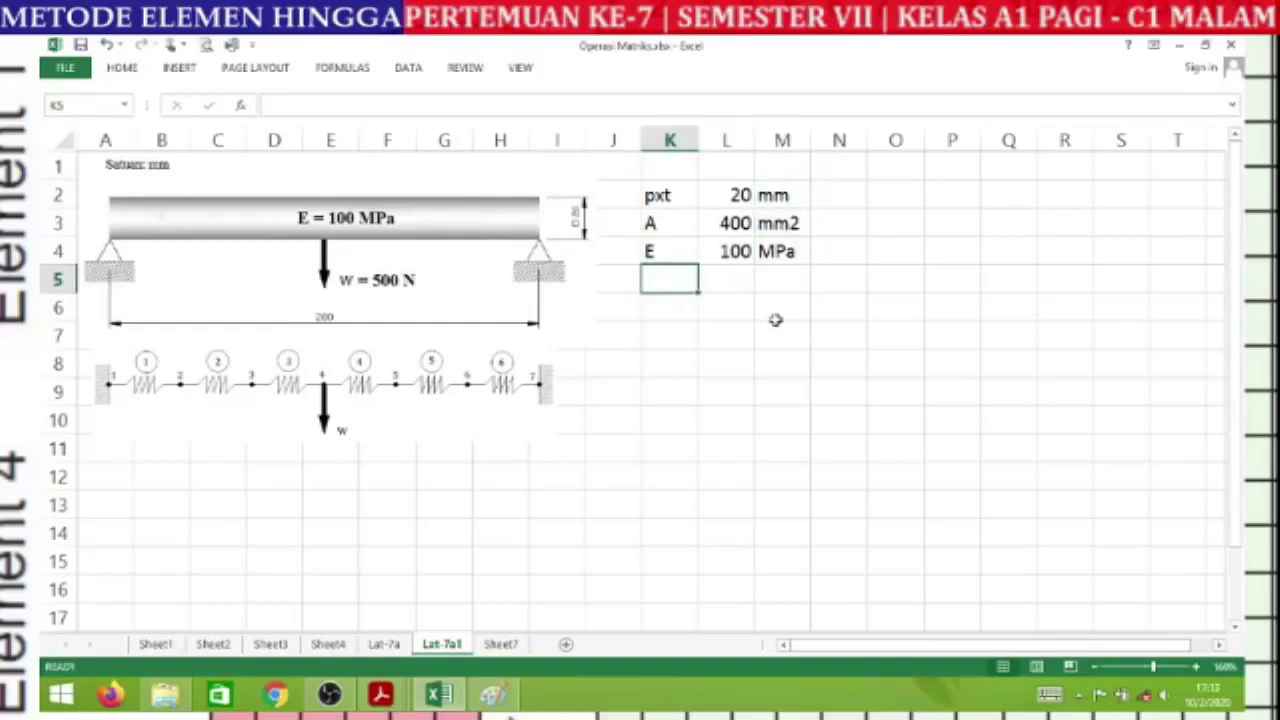
text(W)
key(Tab)
text(500)
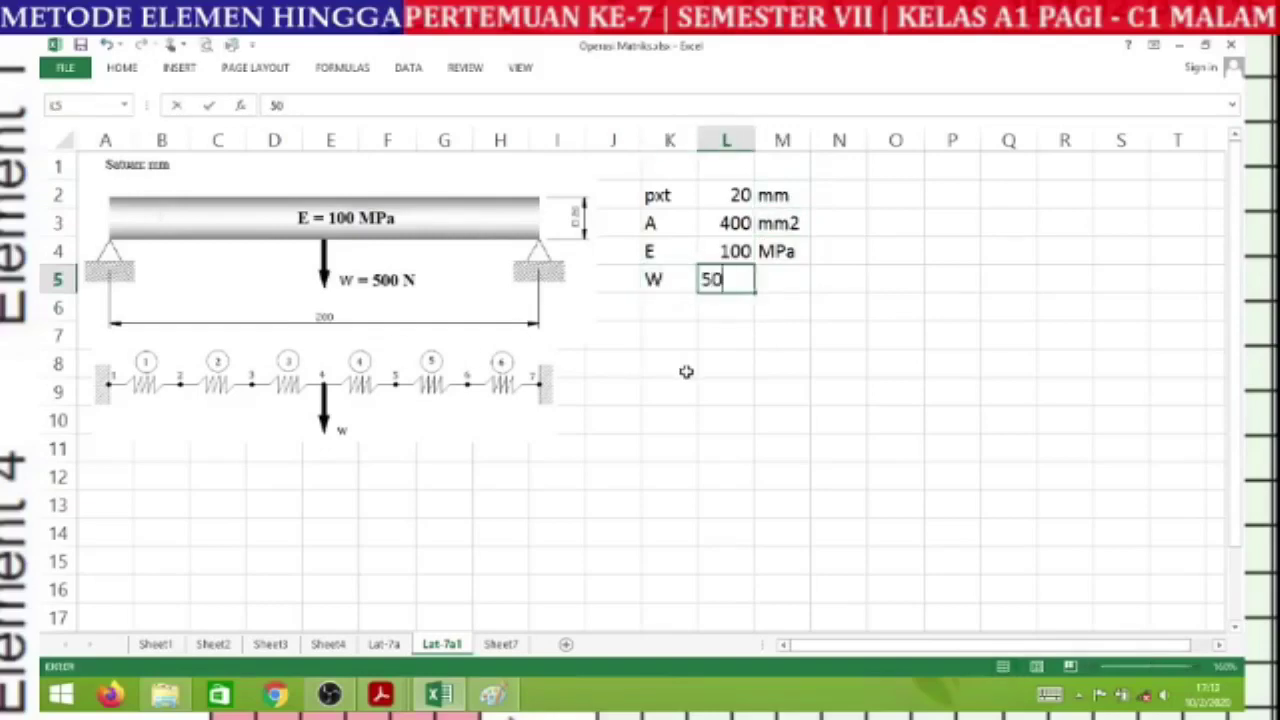
key(Tab)
text(N)
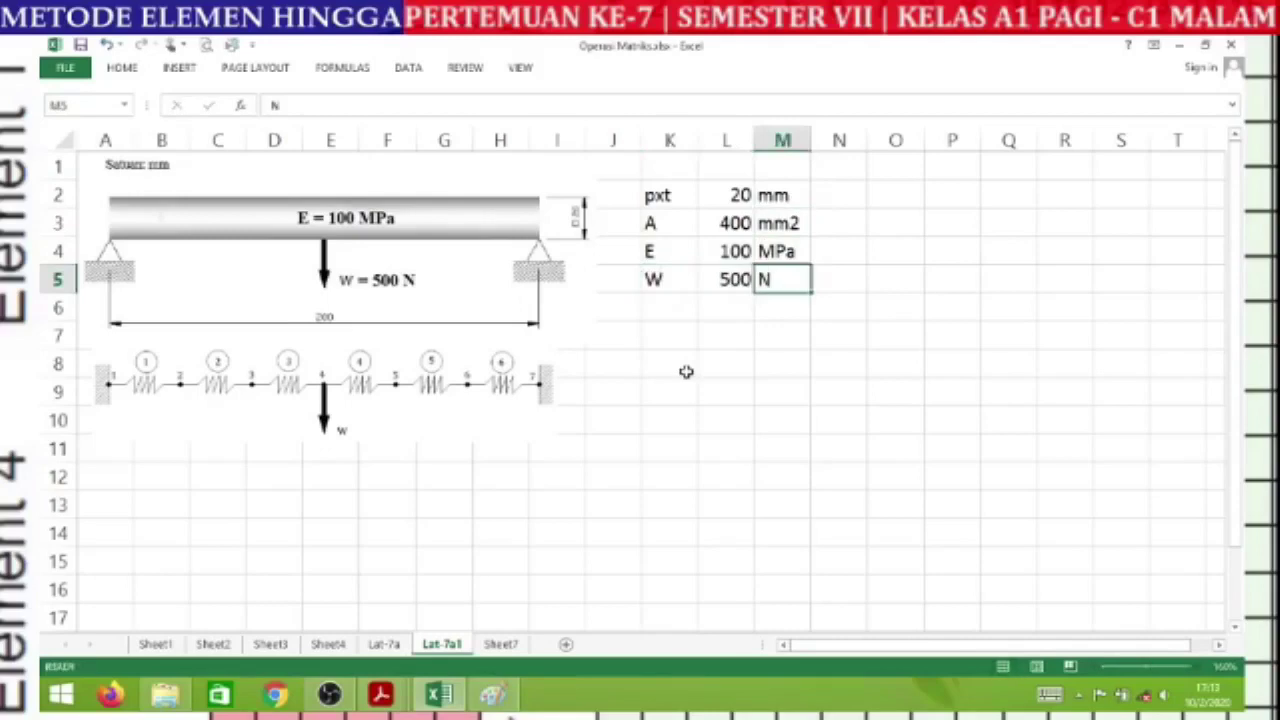
key(Return)
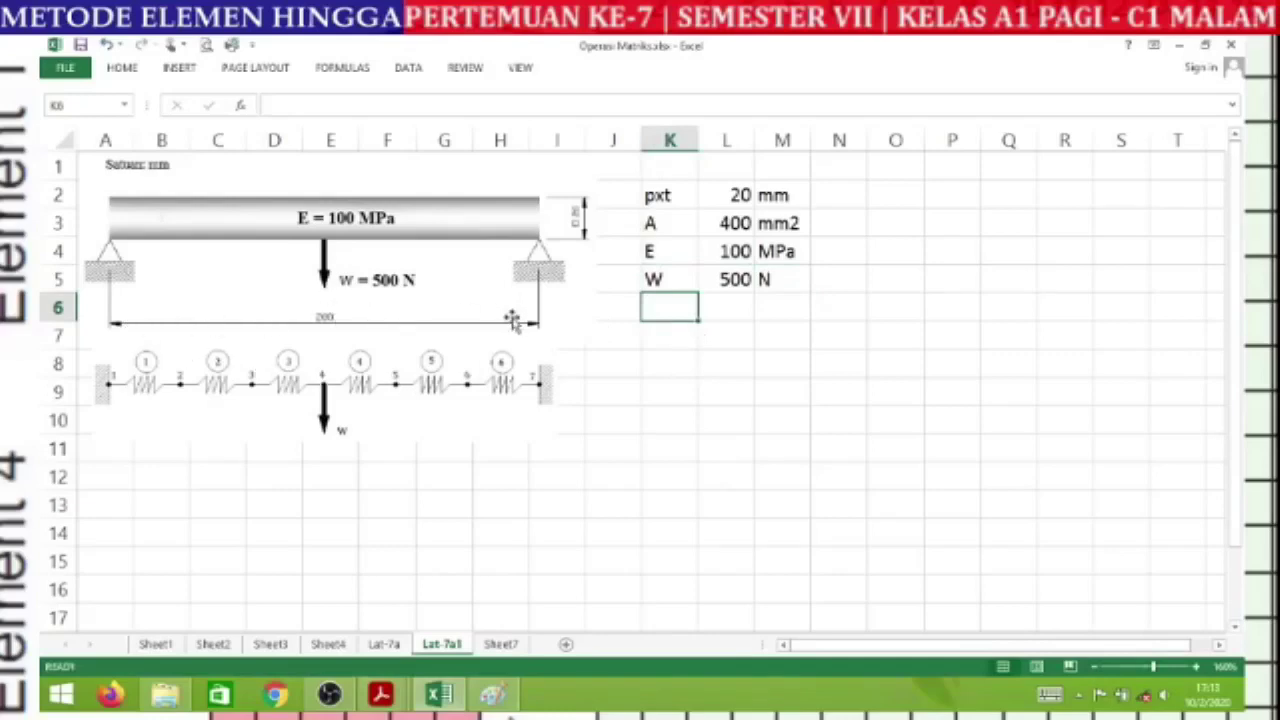
- Enter length L = 200 and element length L6 as L/6, giving 33.3
text(L)
key(Tab)
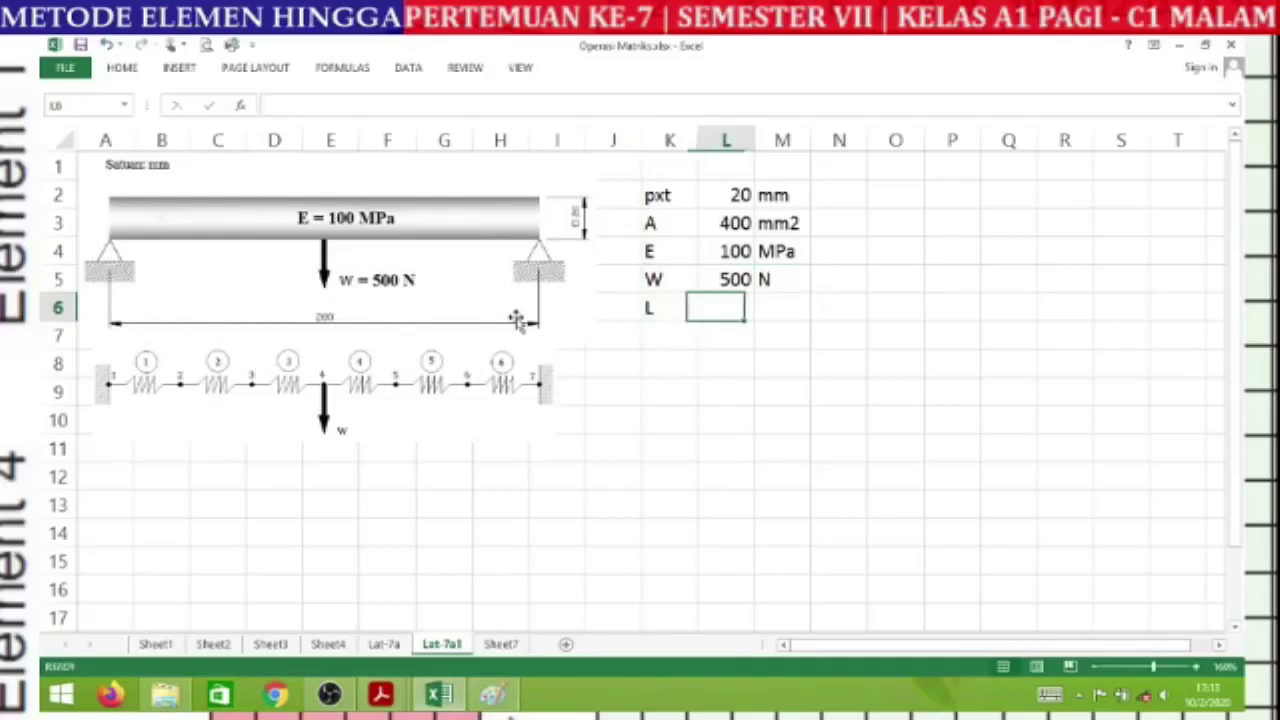
text(200)
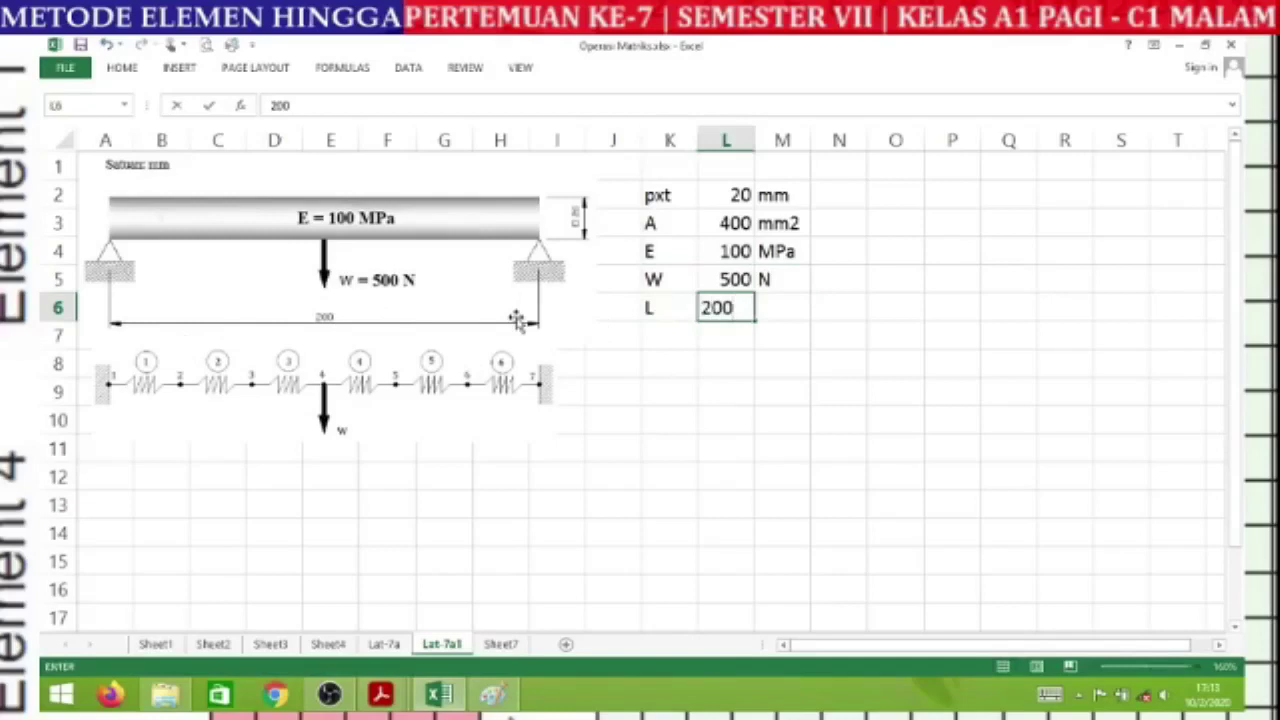
key(Return)
text(I)
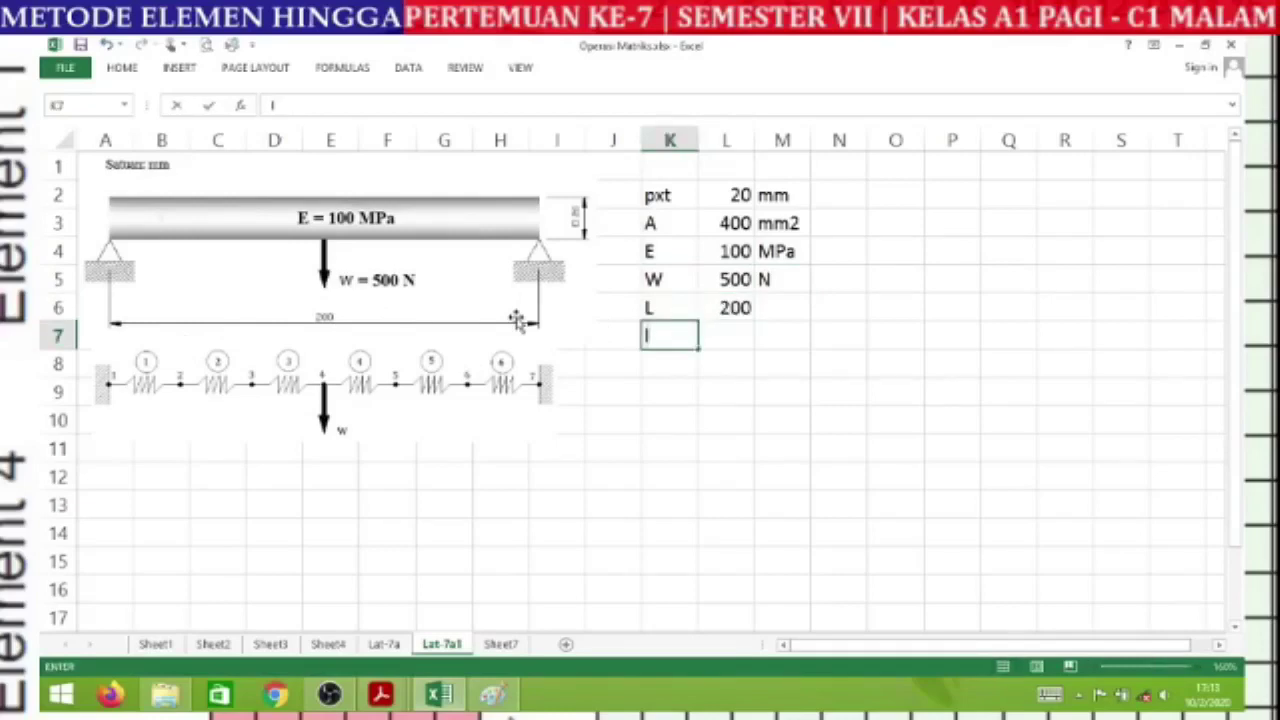
key(BackSpace)
text(L6)
key(Tab)
text(=)
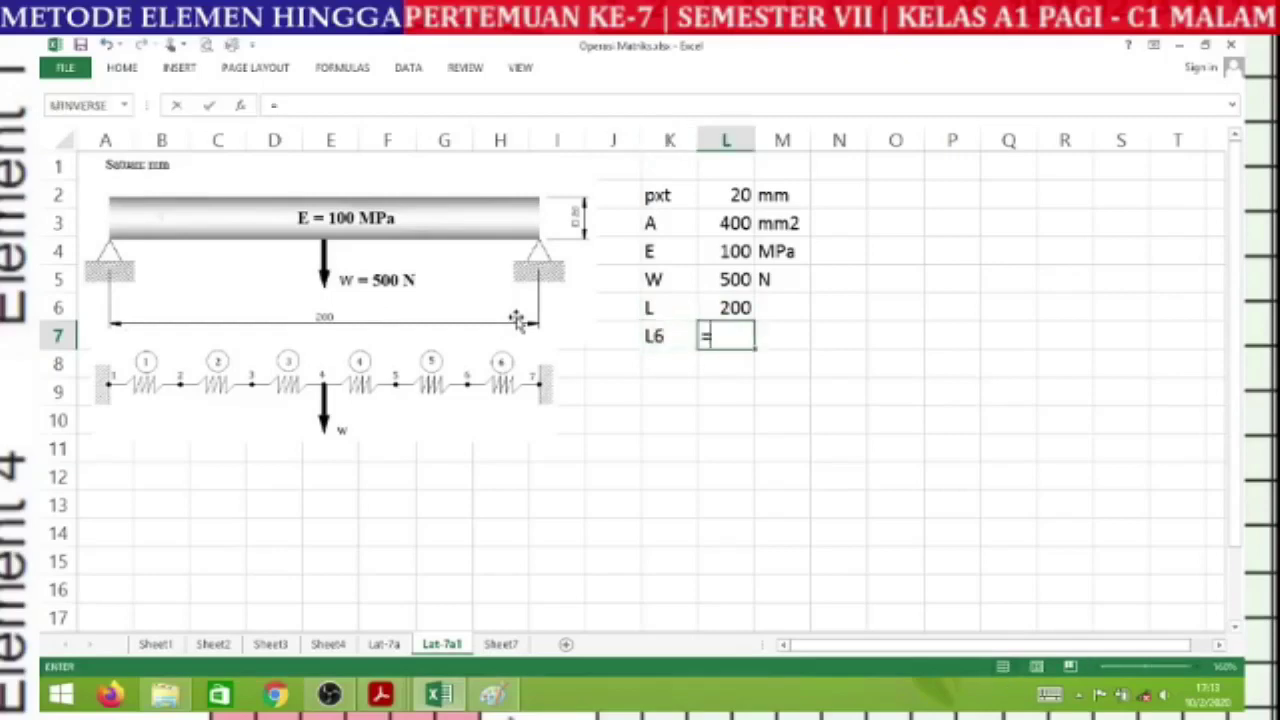
key(Up)
text(/)
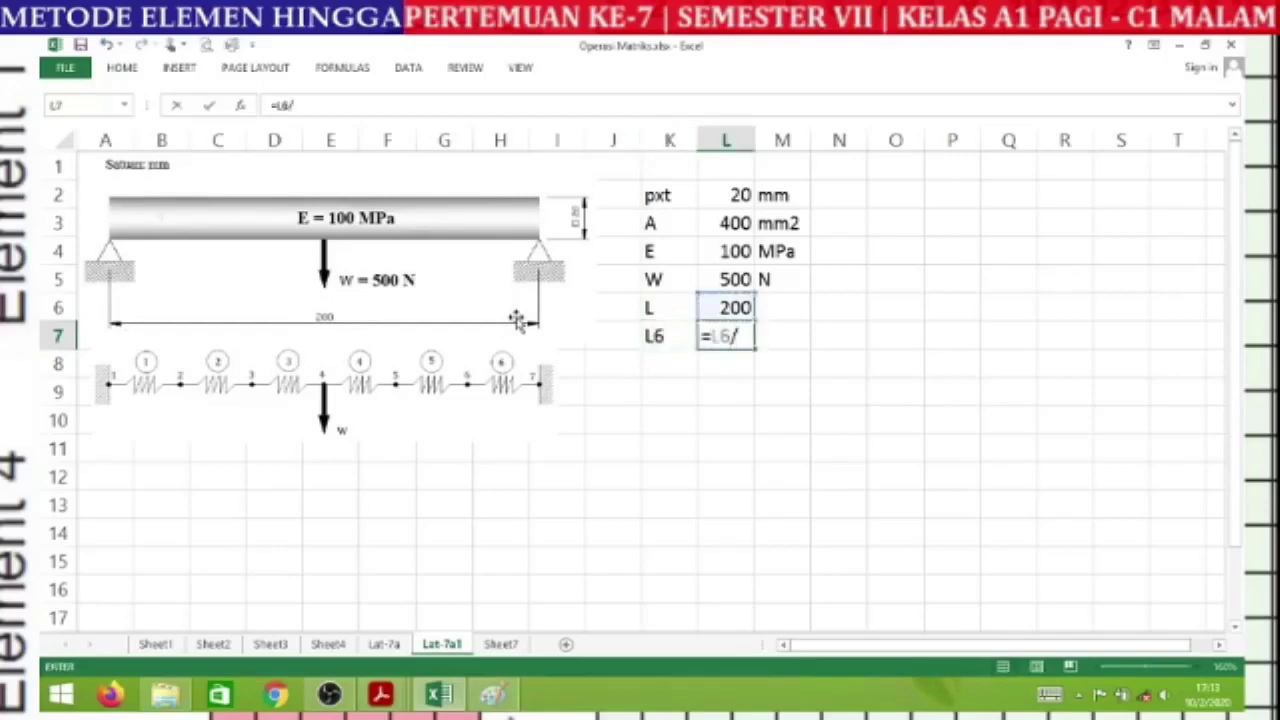
text(6)
key(Return)
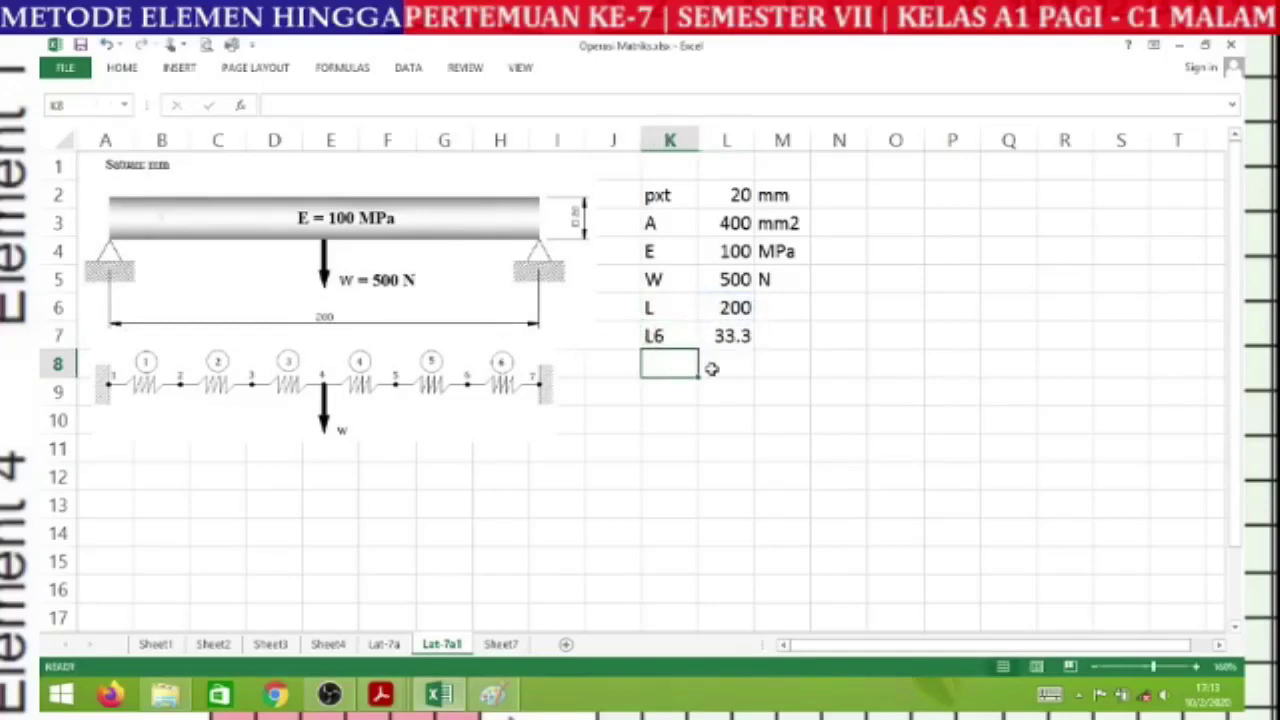
- Add mm units beside L6 and L
click(783, 334)
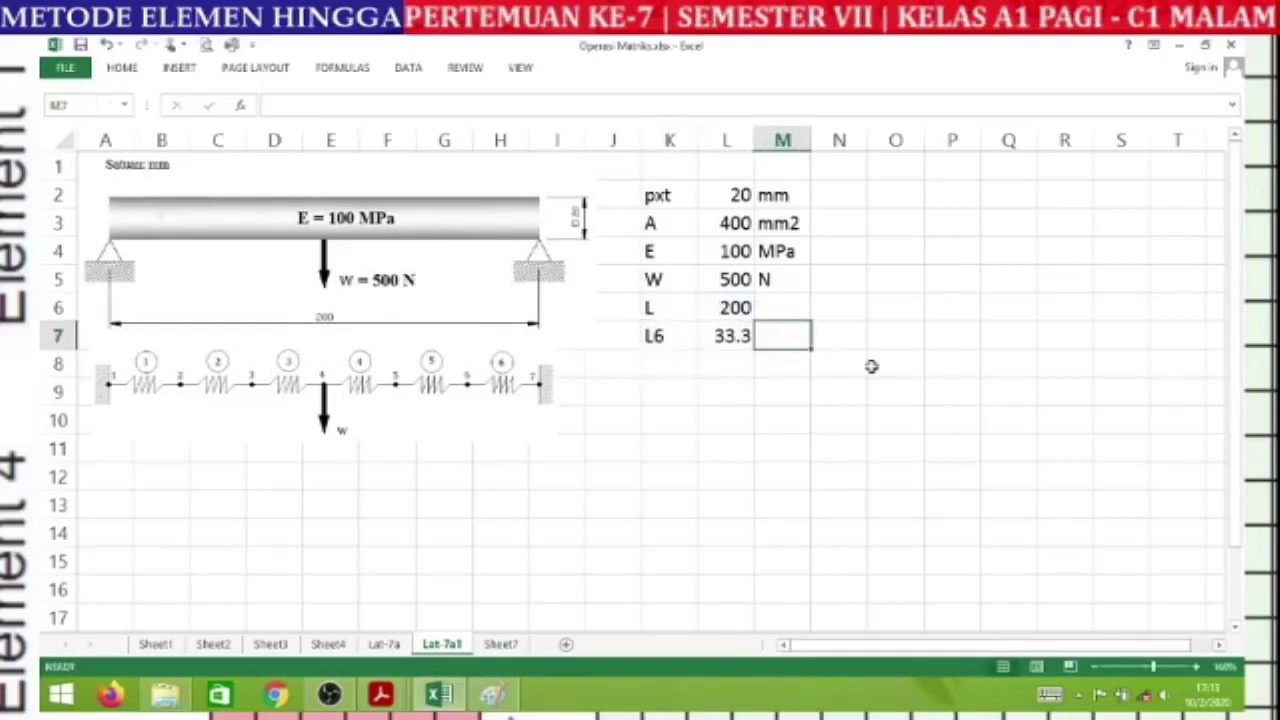
text(mm)
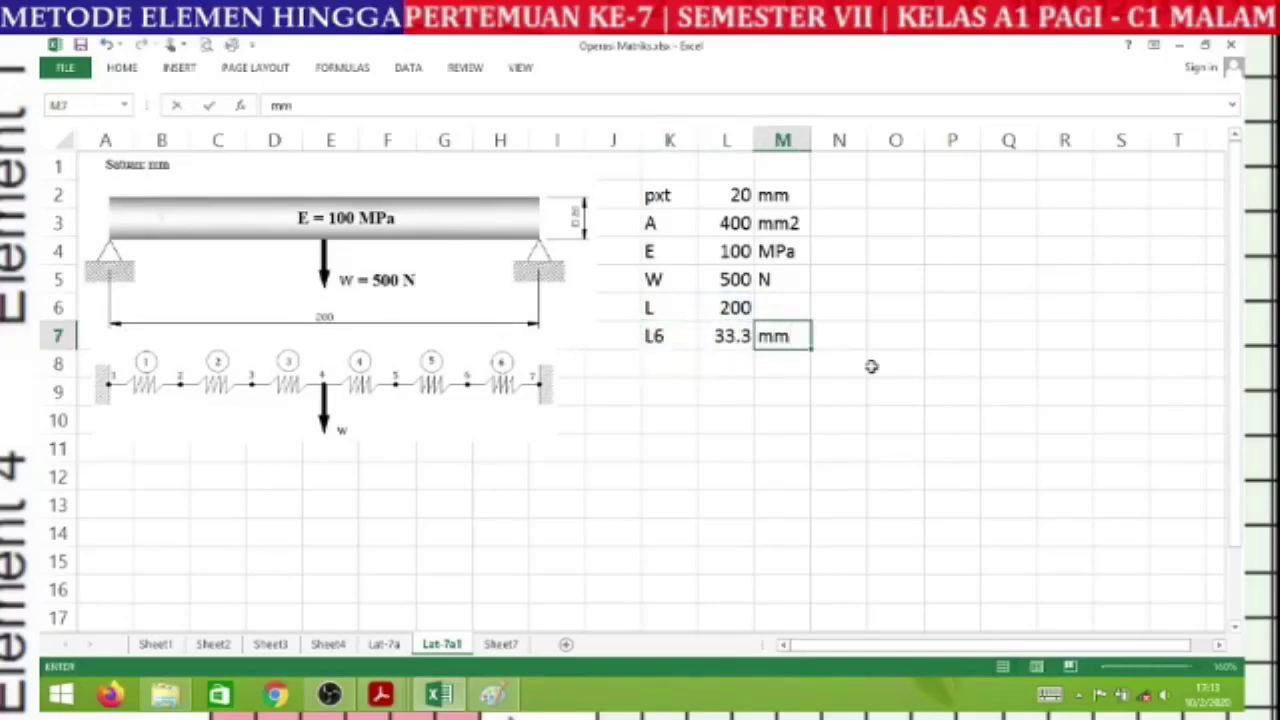
key(Up)
text(mm)
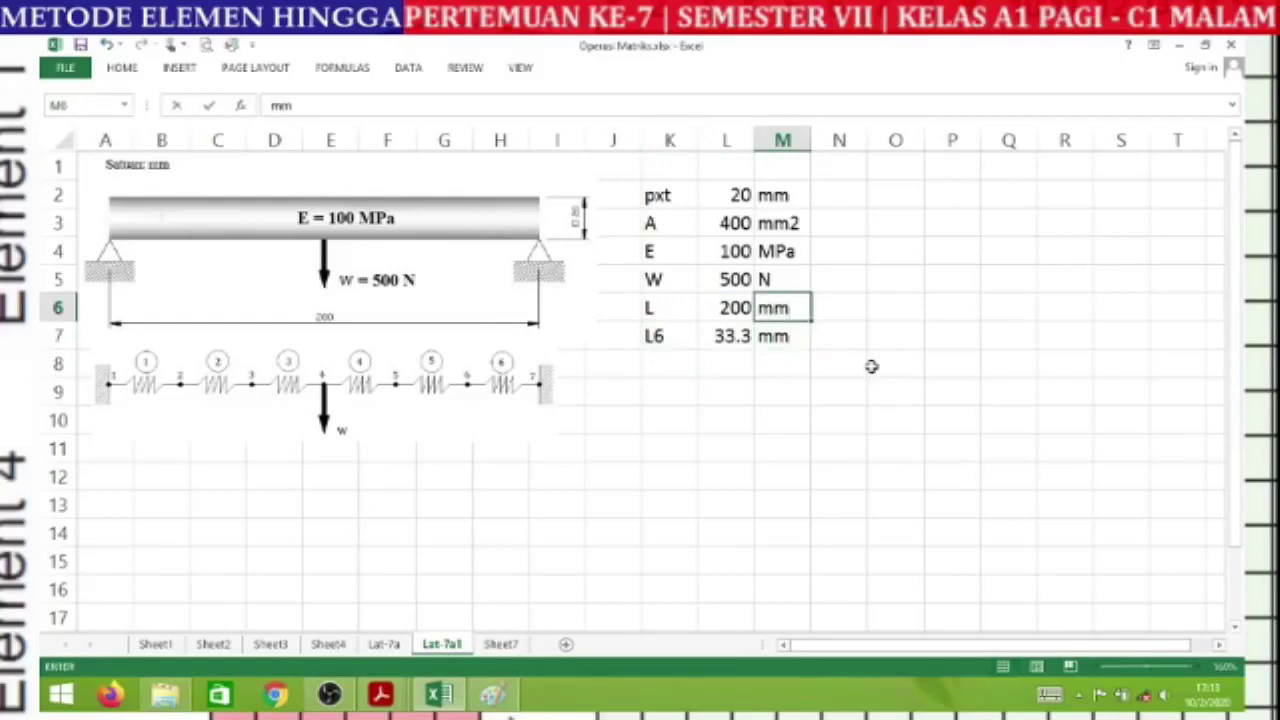
key(Return)
- Label K in K9 and compute it as =L3*L4/L7, giving 1200
click(665, 390)
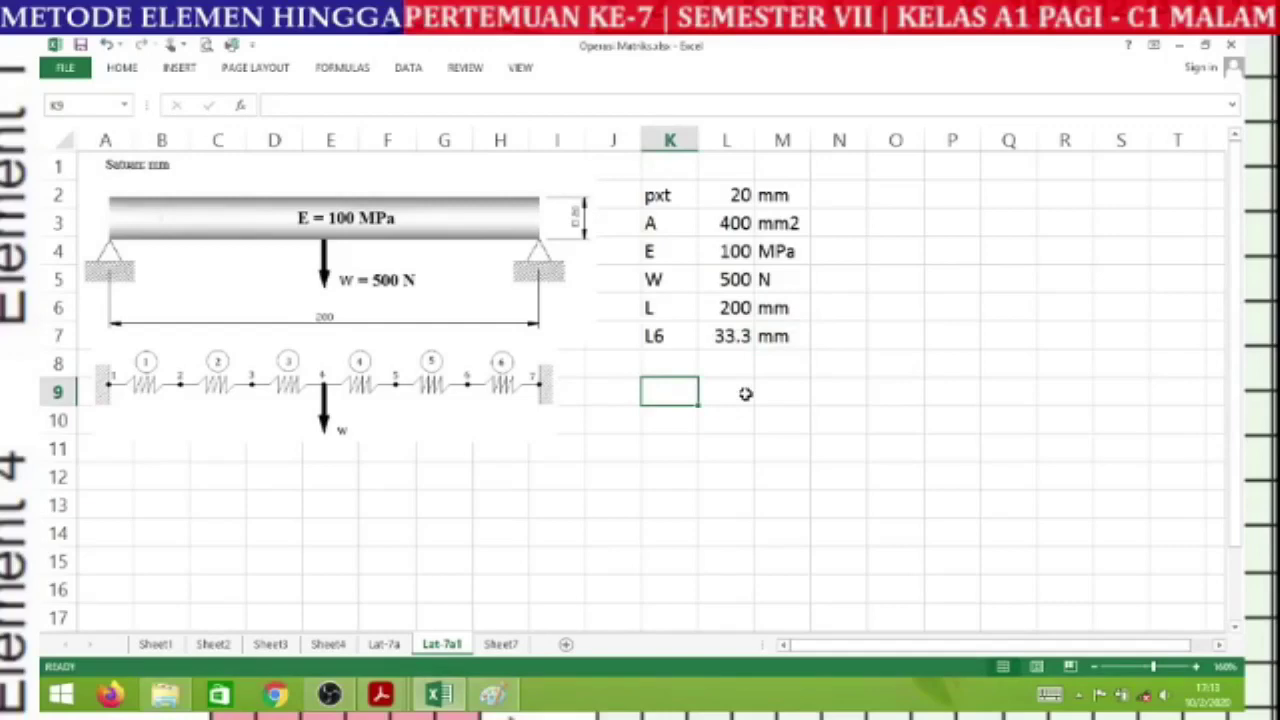
text(K)
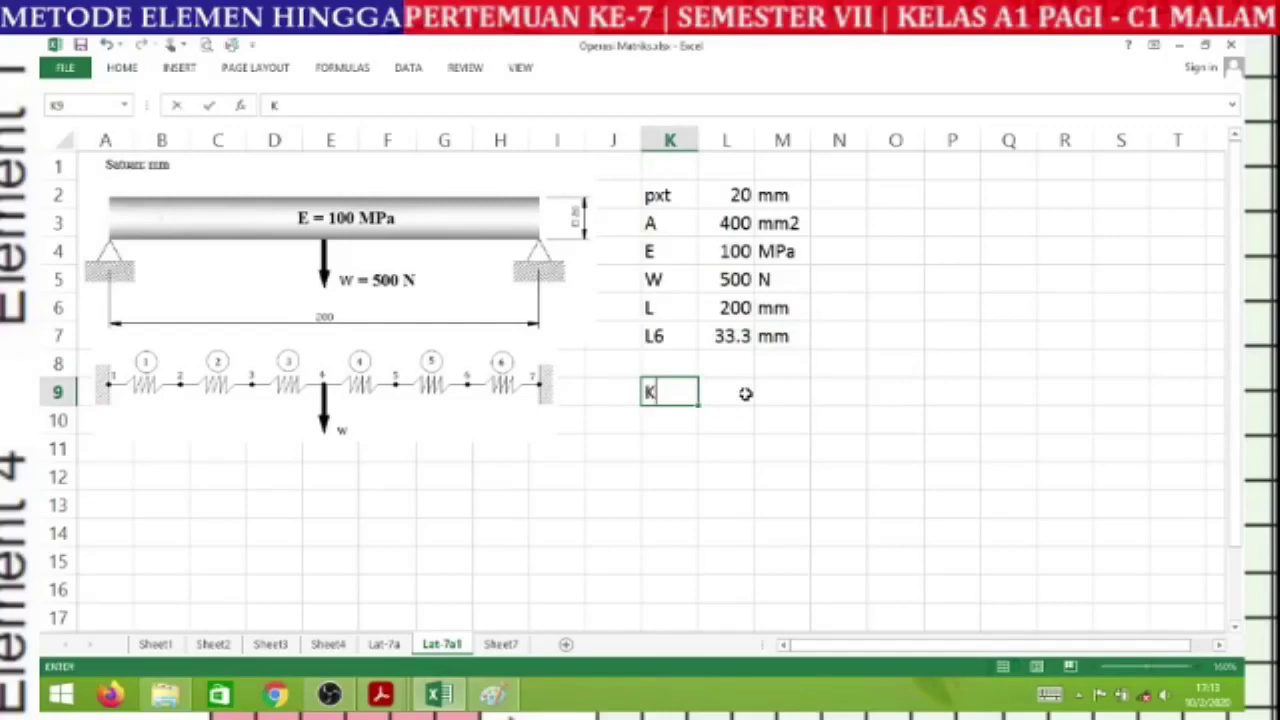
click(745, 393)
text(=)
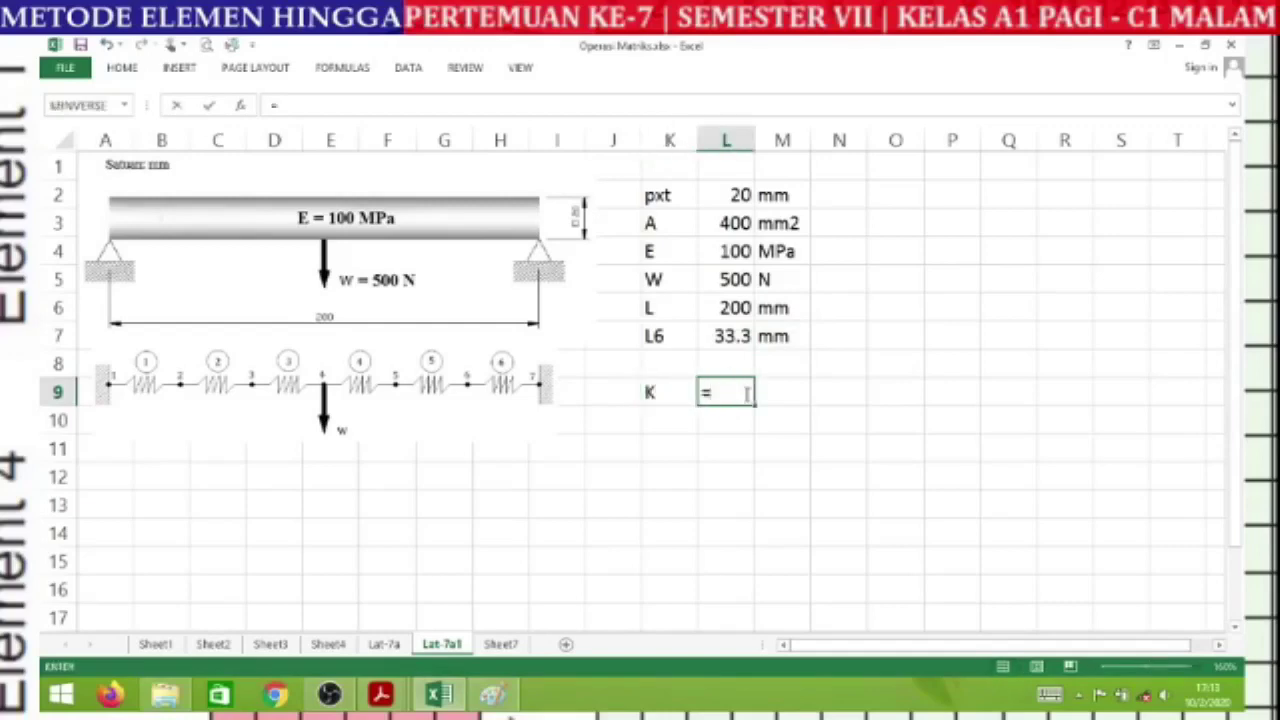
click(728, 223)
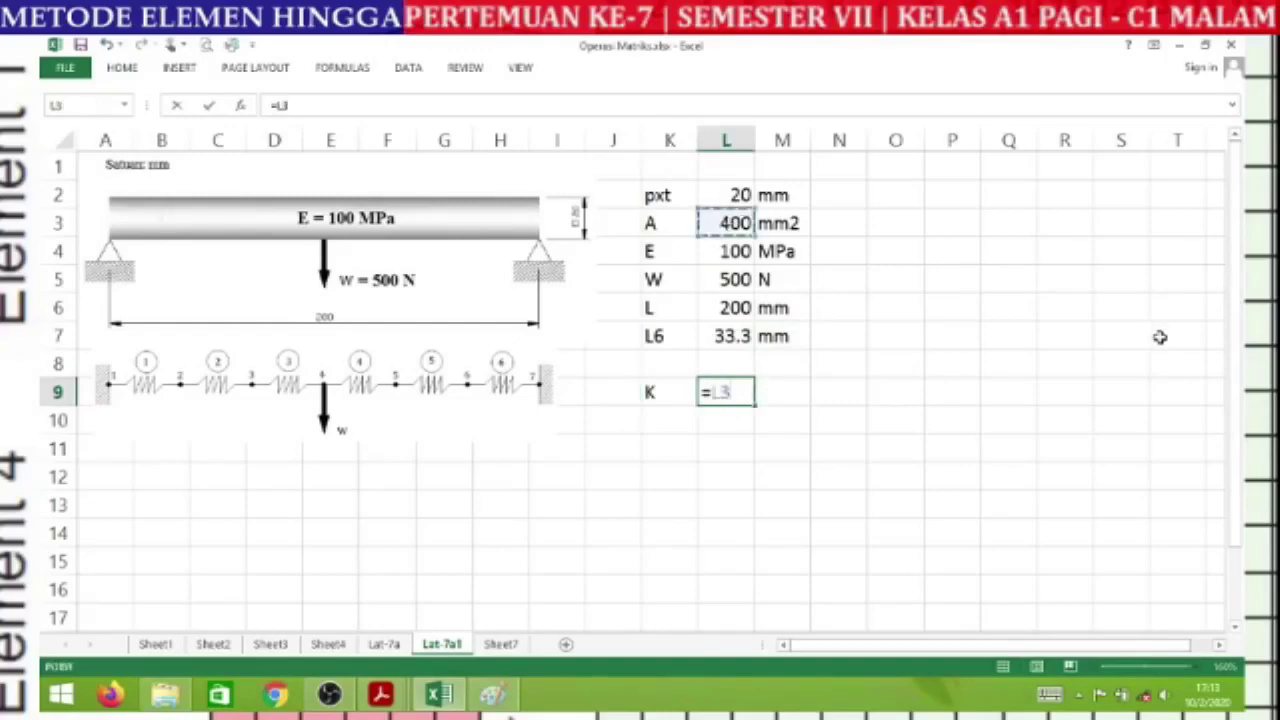
text(*)
click(728, 250)
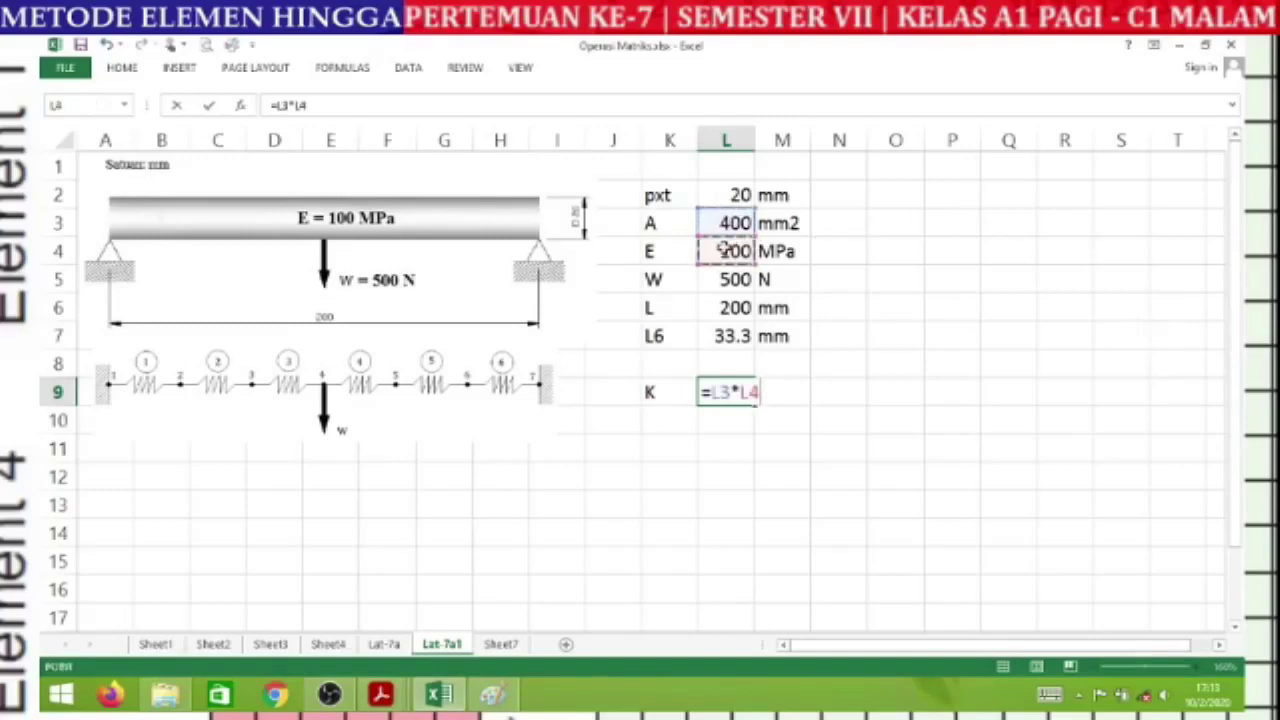
text(/)
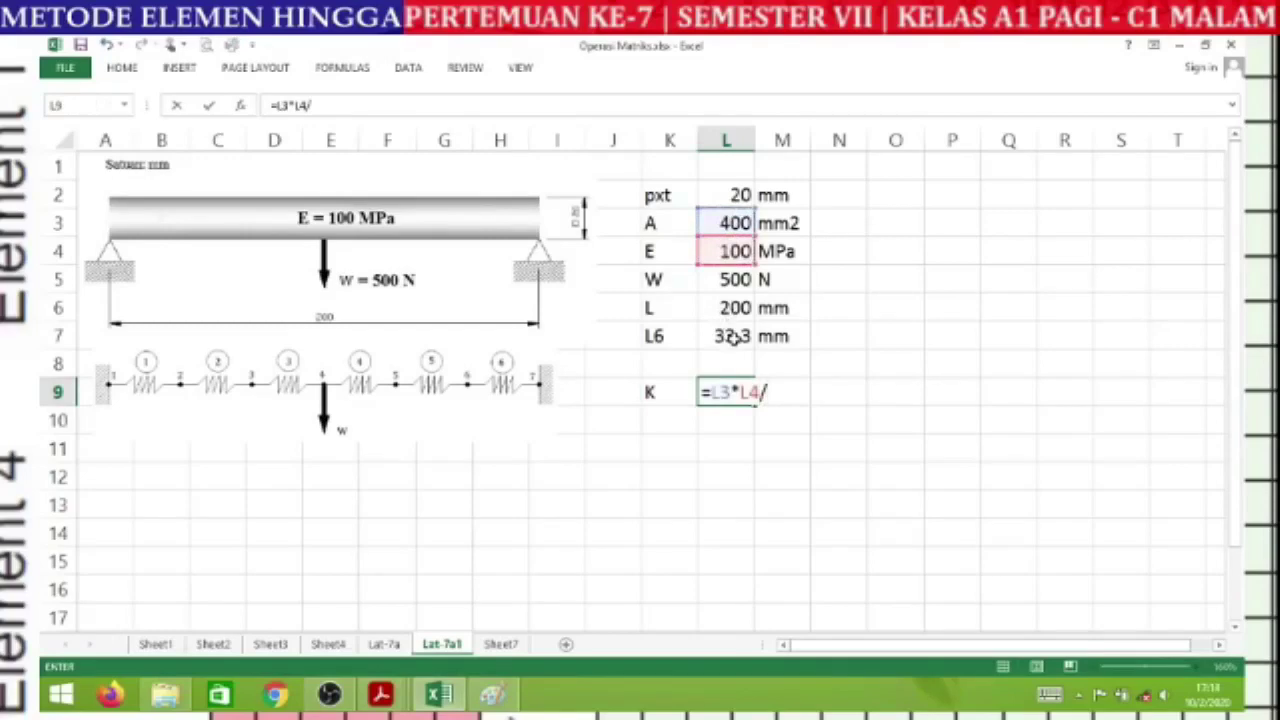
click(733, 338)
key(Return)
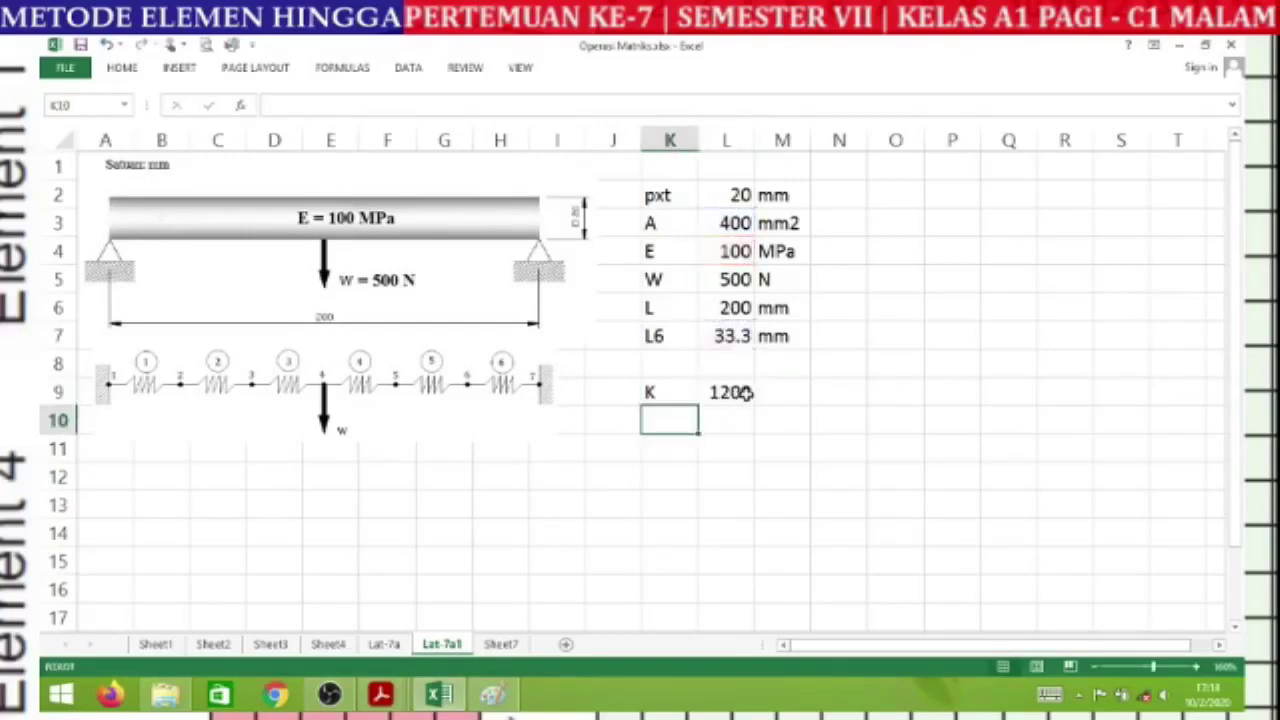
- Add the MPa.mm unit beside the stiffness in M9
click(768, 392)
text(MPa.mm)
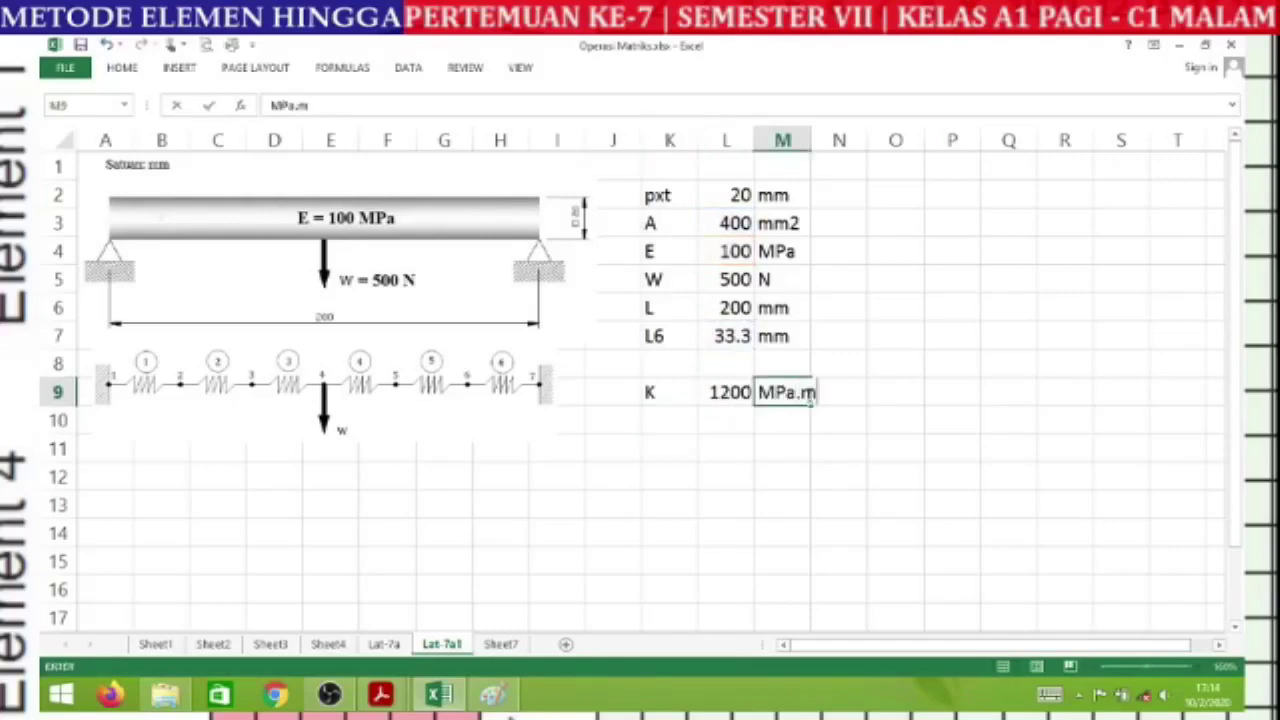
key(Return)
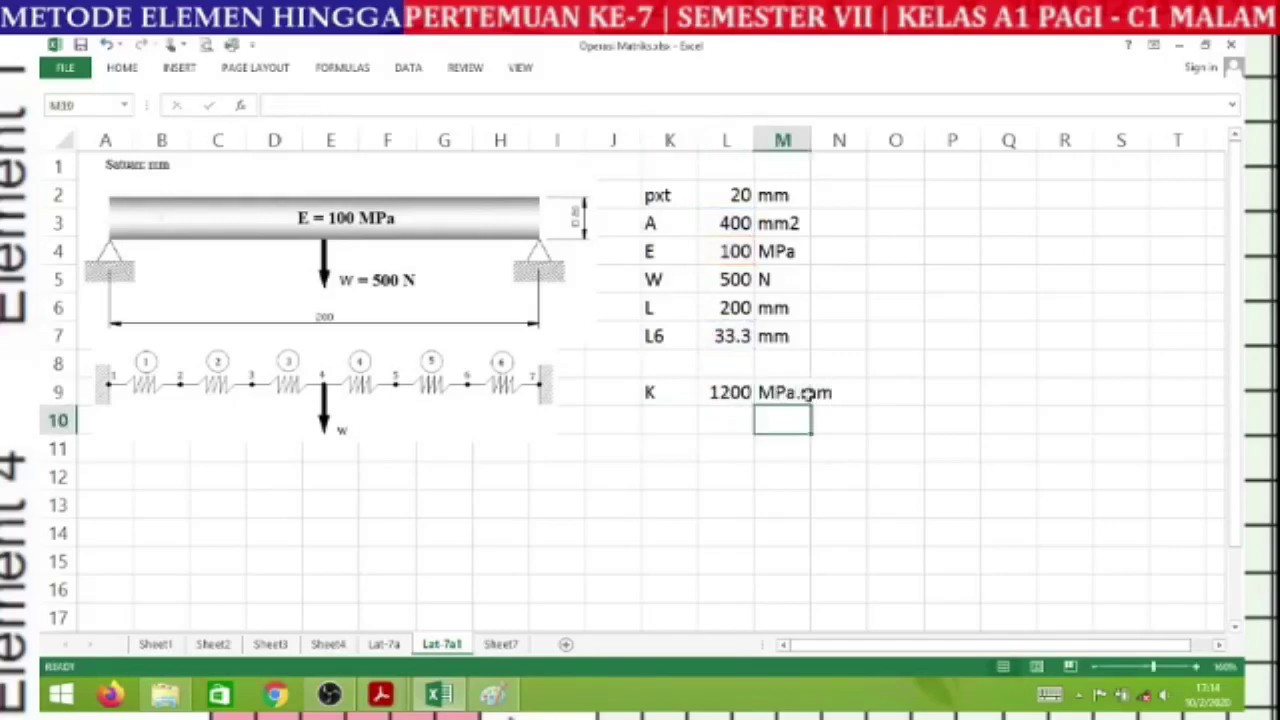
click(723, 452)
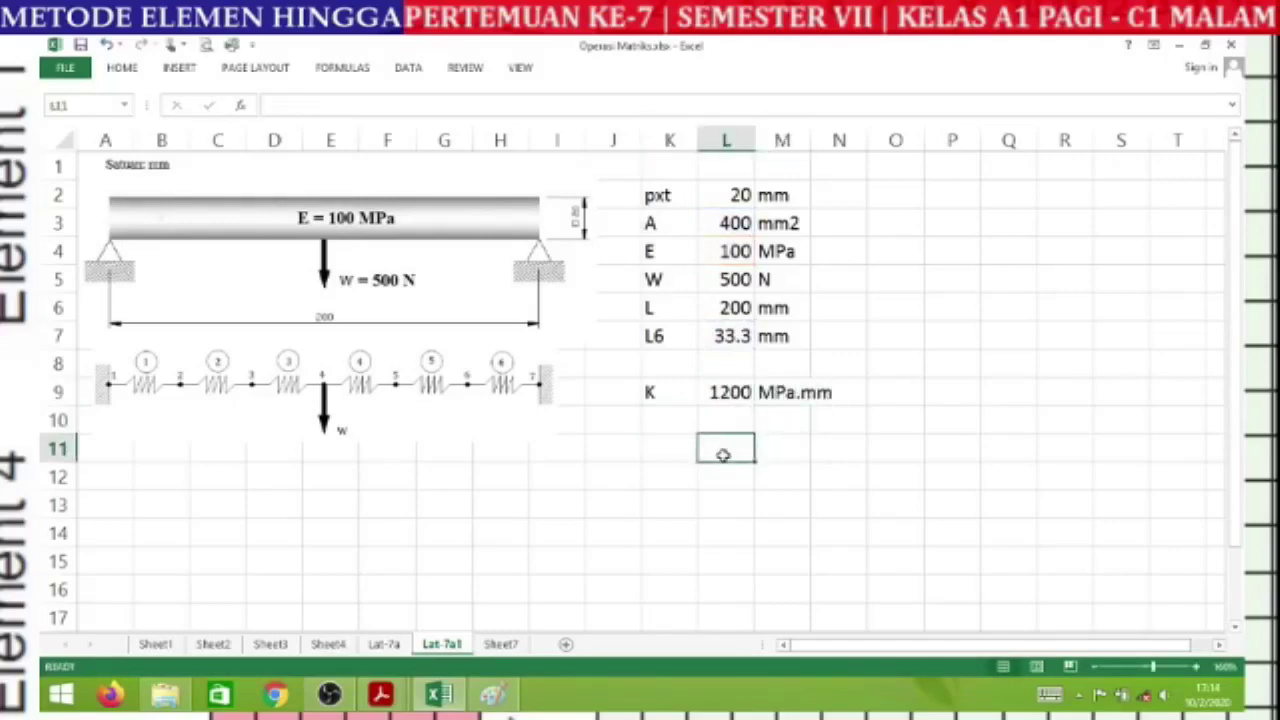
click(668, 450)
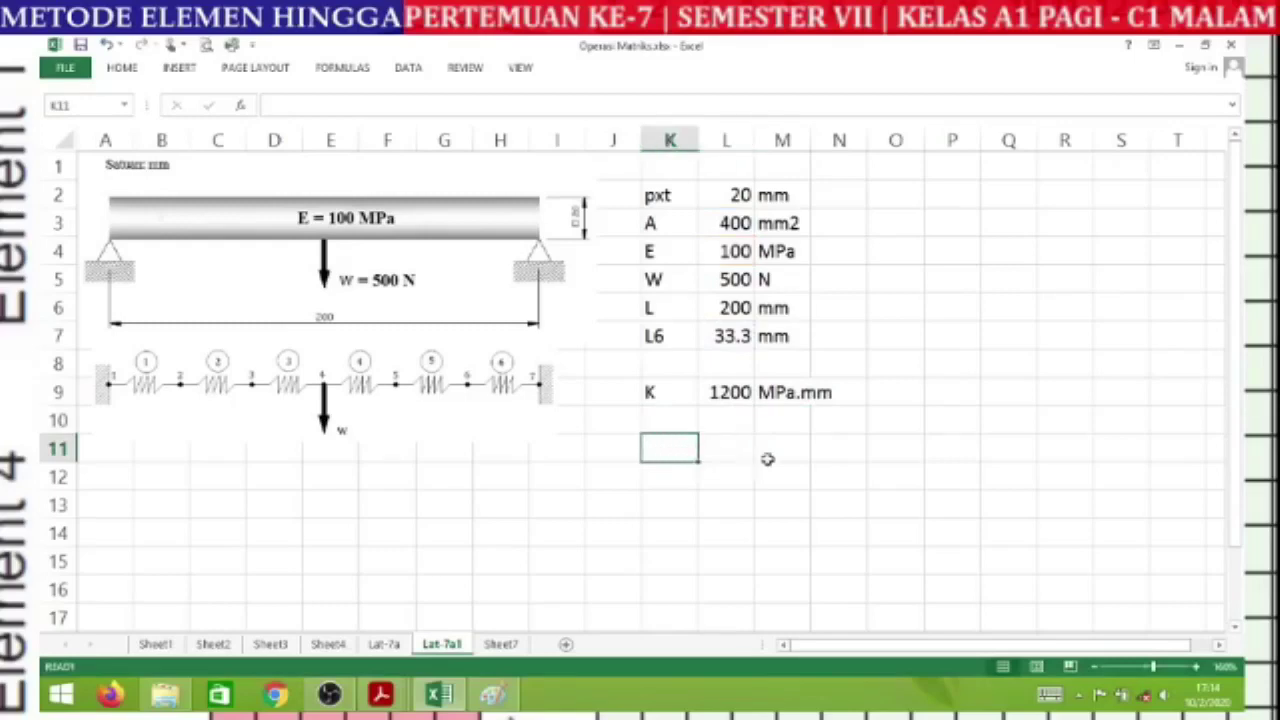
- Add the heading 'Matriks Kekakuan Global' in K11
text(Matri)
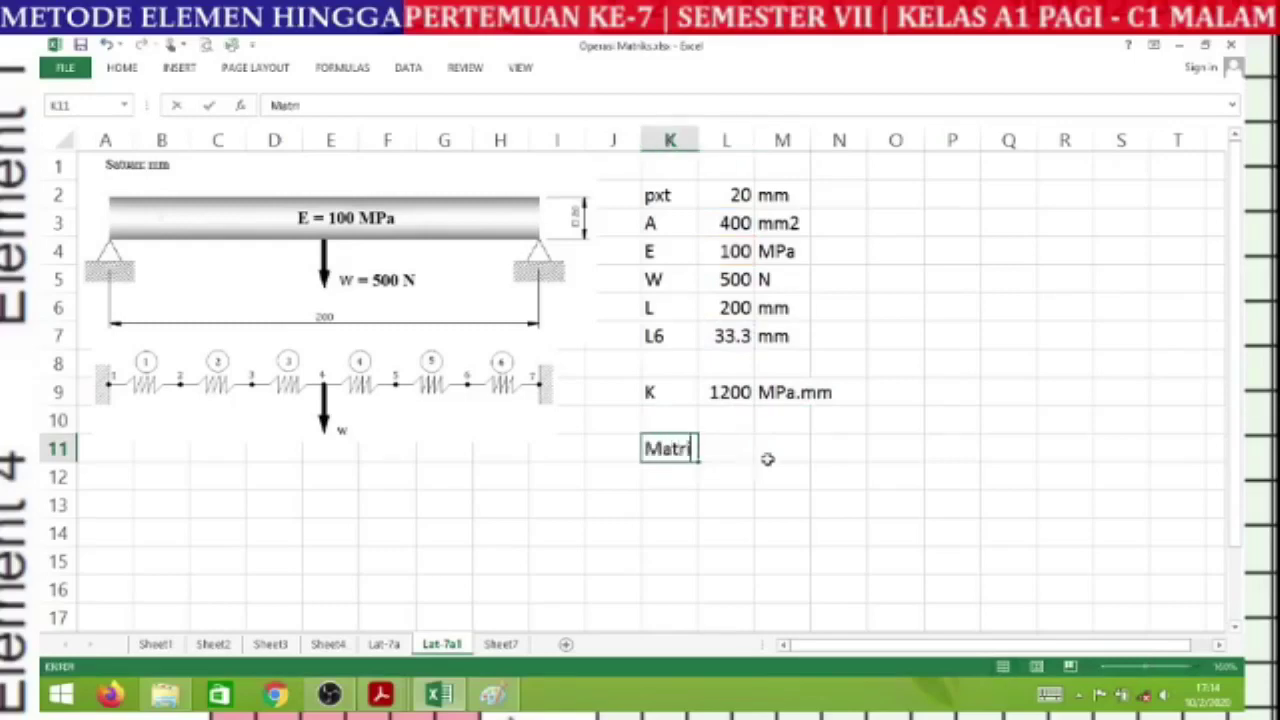
text(ks Keka)
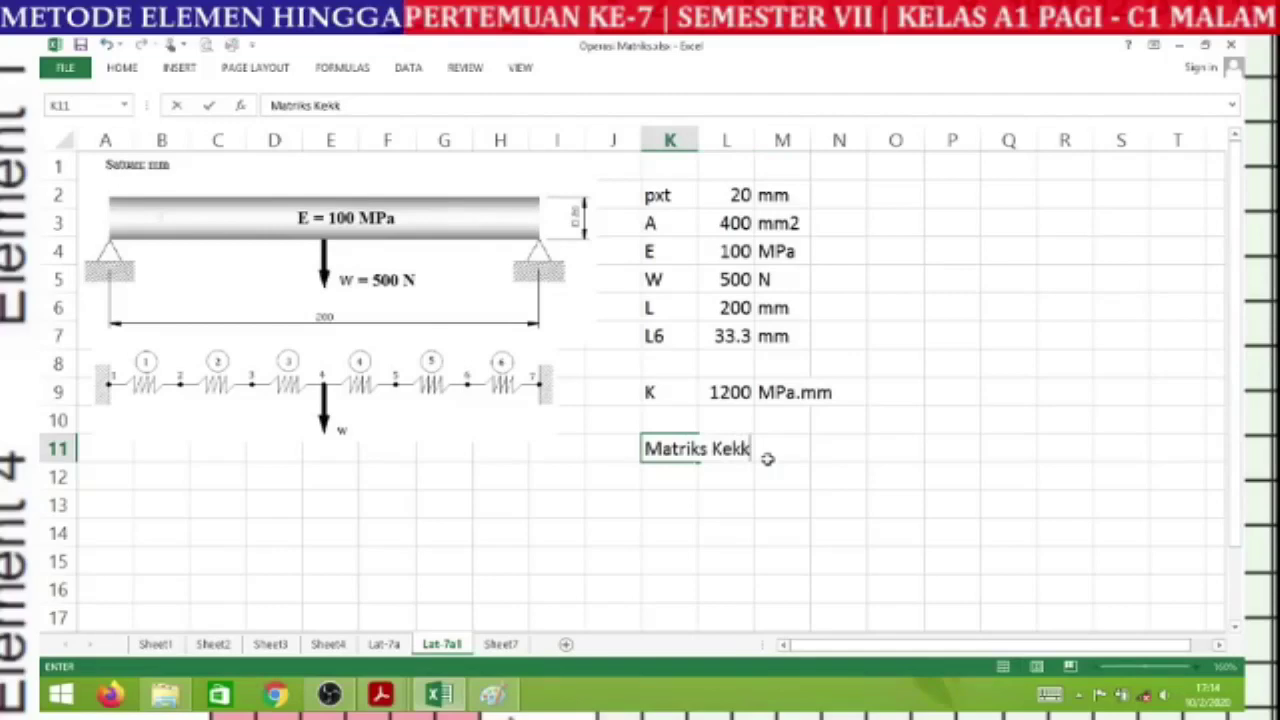
text(kuan)
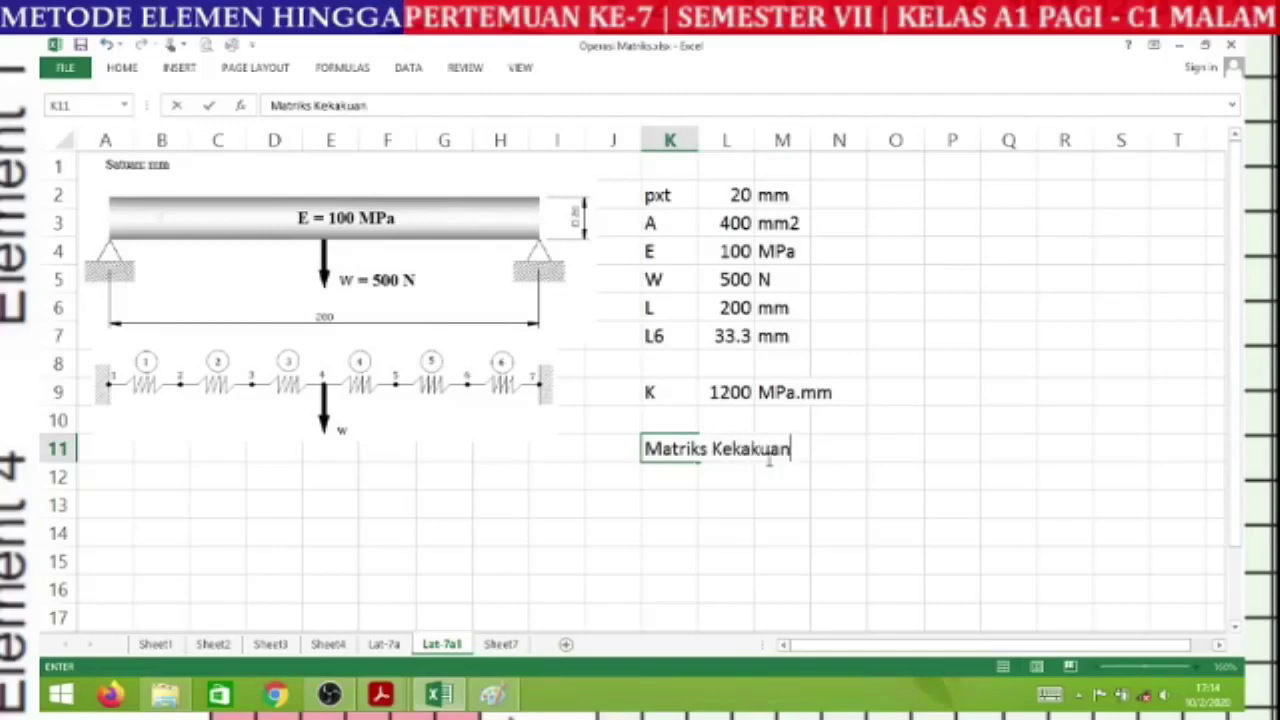
text( Global)
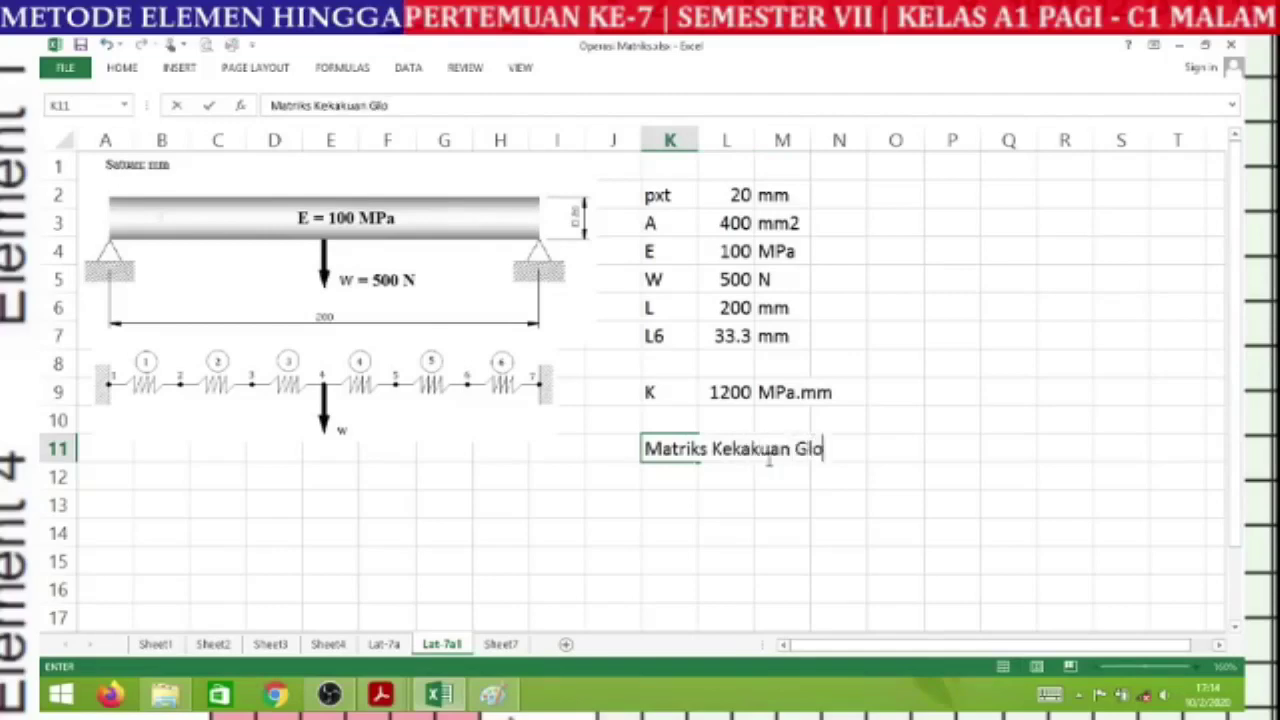
key(Return)
key(Return)
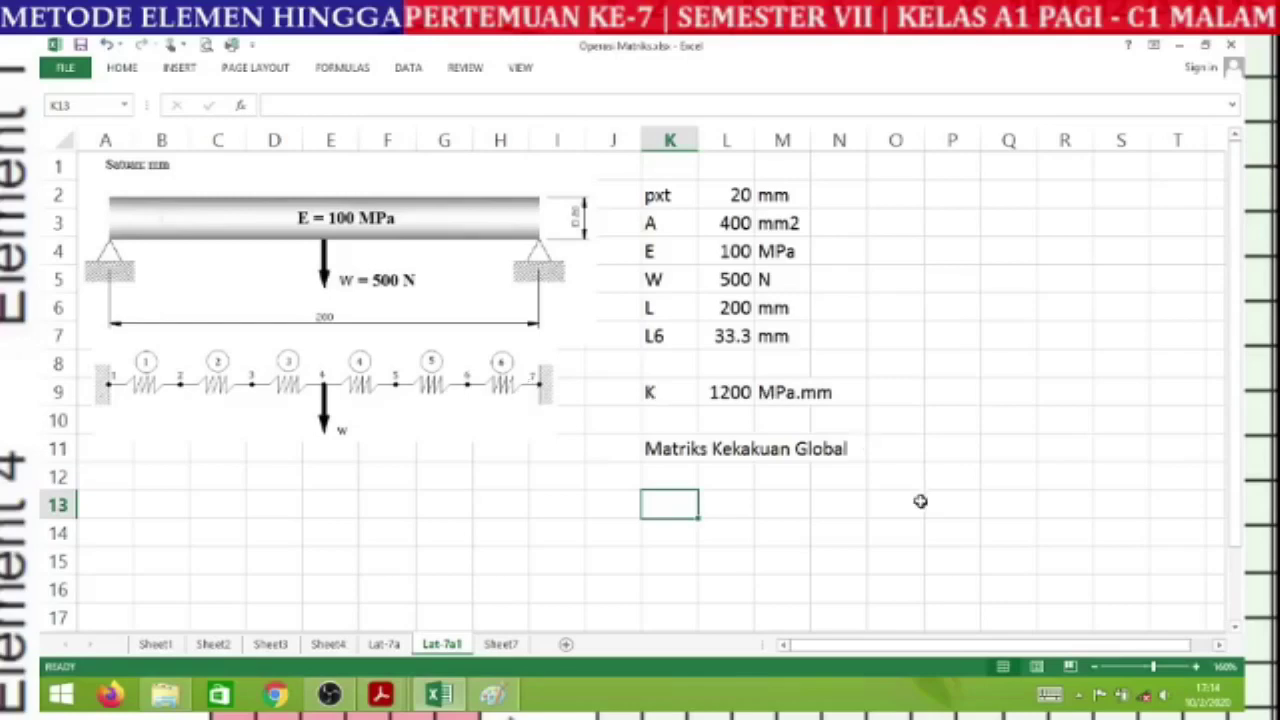
- Fill the first matrix row with =L9 (1200) and =-L9 (-1200)
text(=)
click(730, 392)
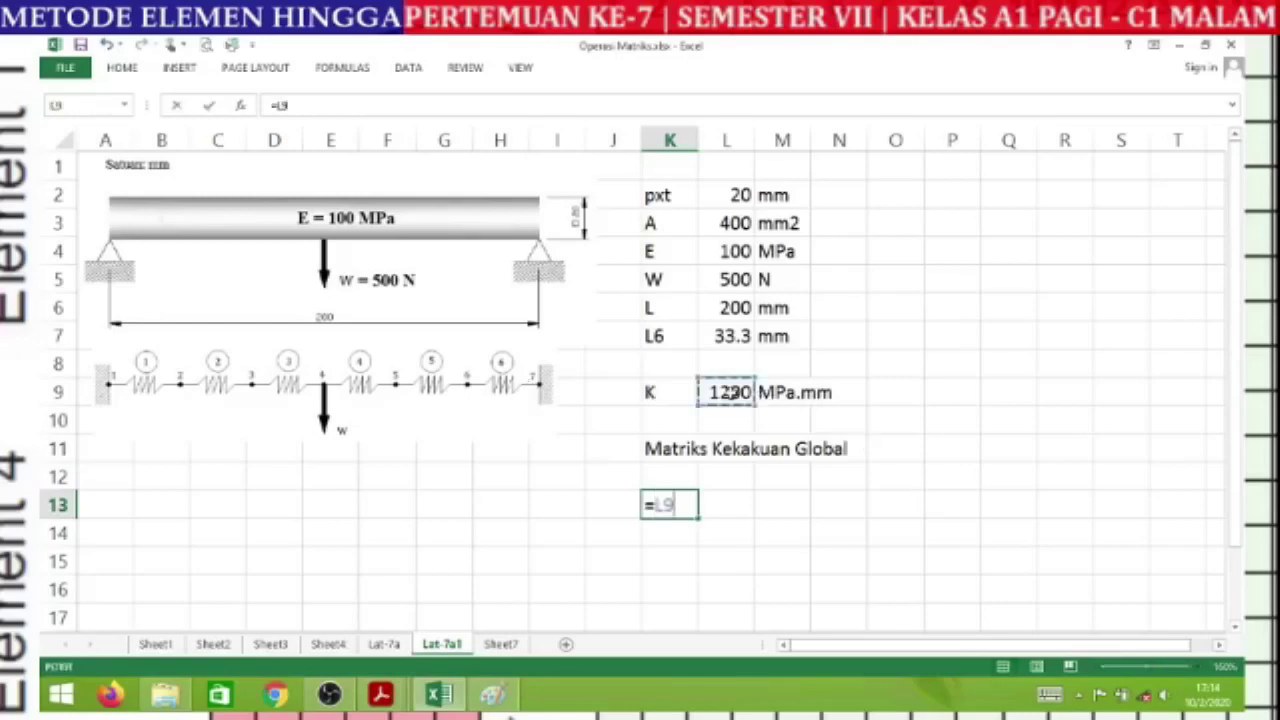
key(Return)
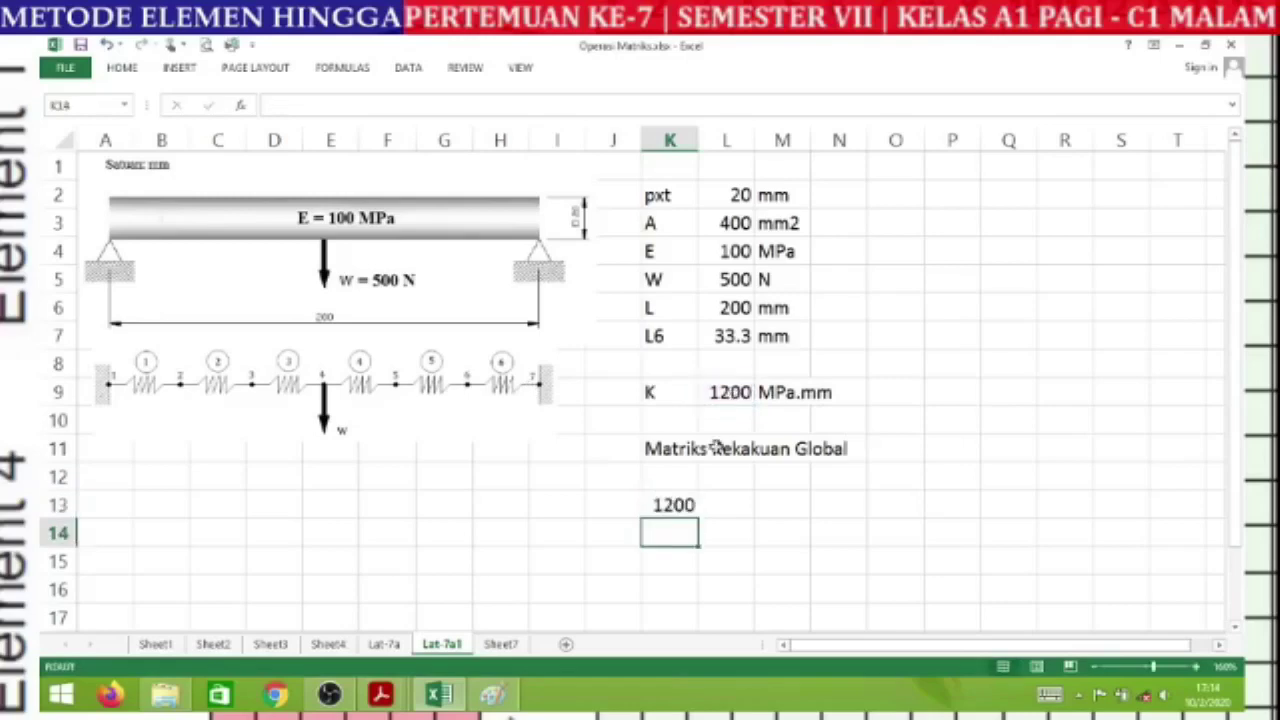
click(719, 511)
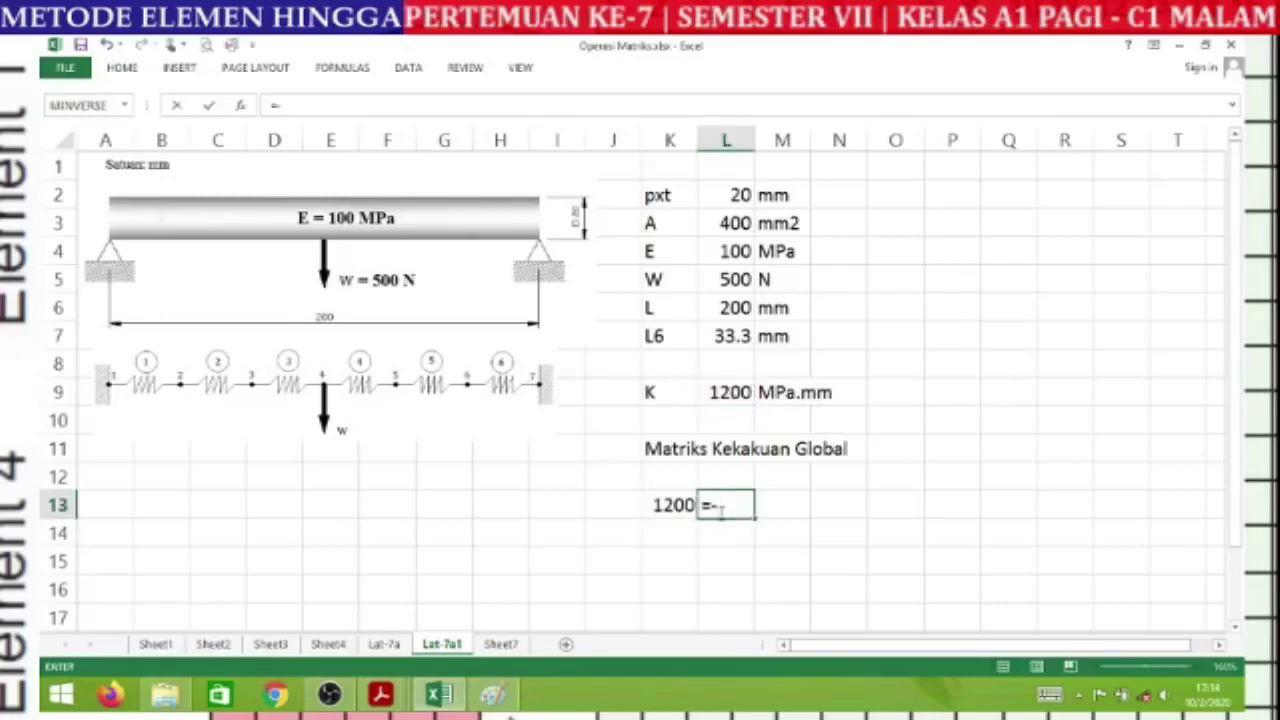
click(728, 390)
key(Return)
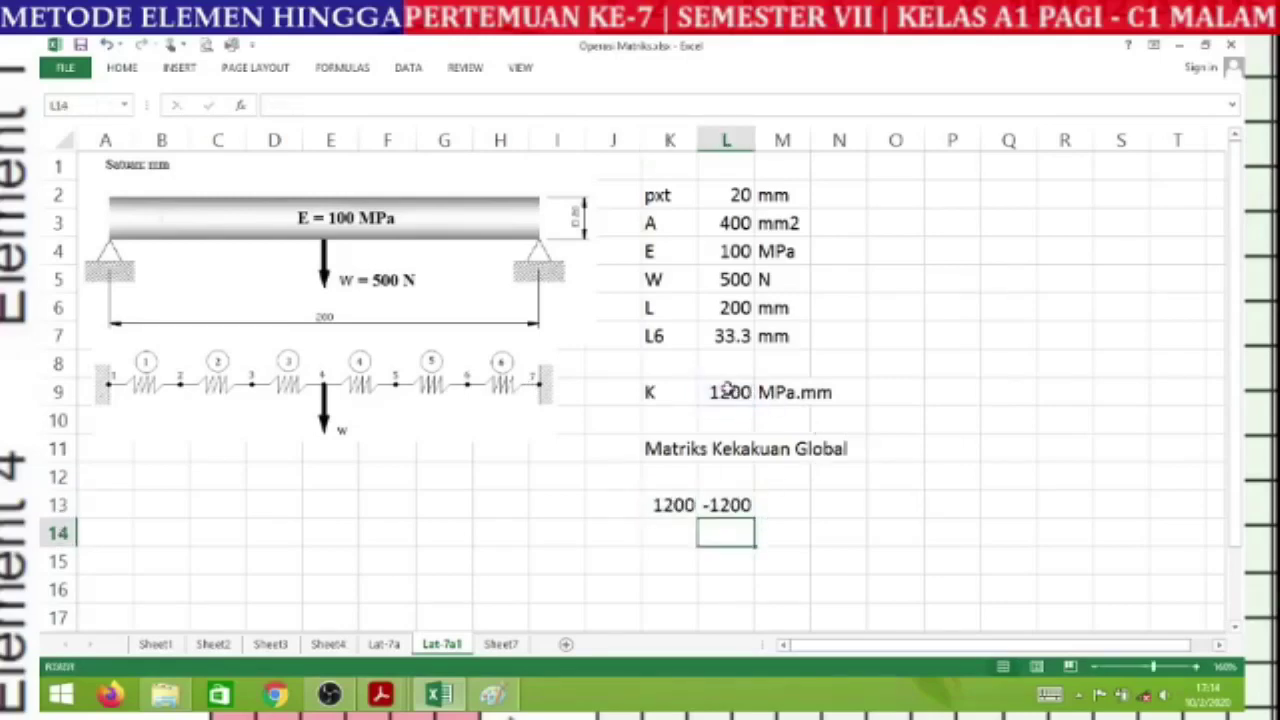
- Fill the second matrix row with -1200, 2400 (=L9+L9) and -1200
click(670, 530)
text(=-)
click(728, 393)
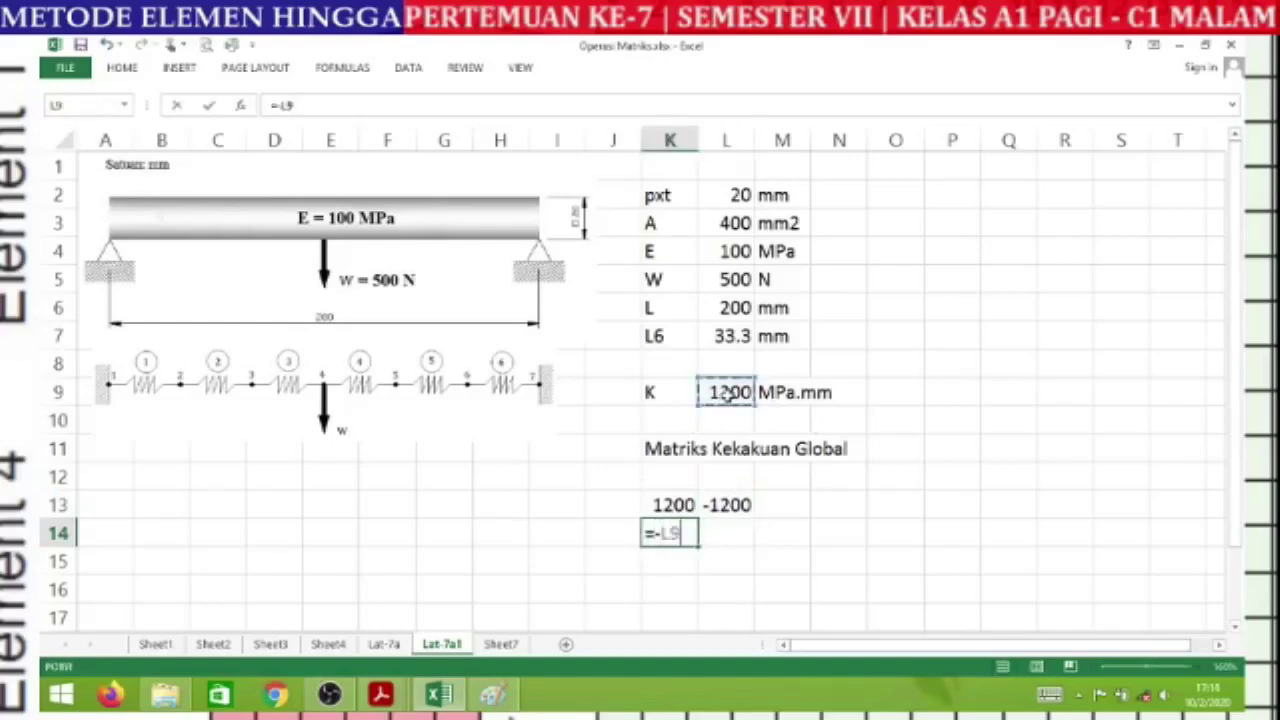
key(Return)
click(730, 538)
text(=)
click(718, 392)
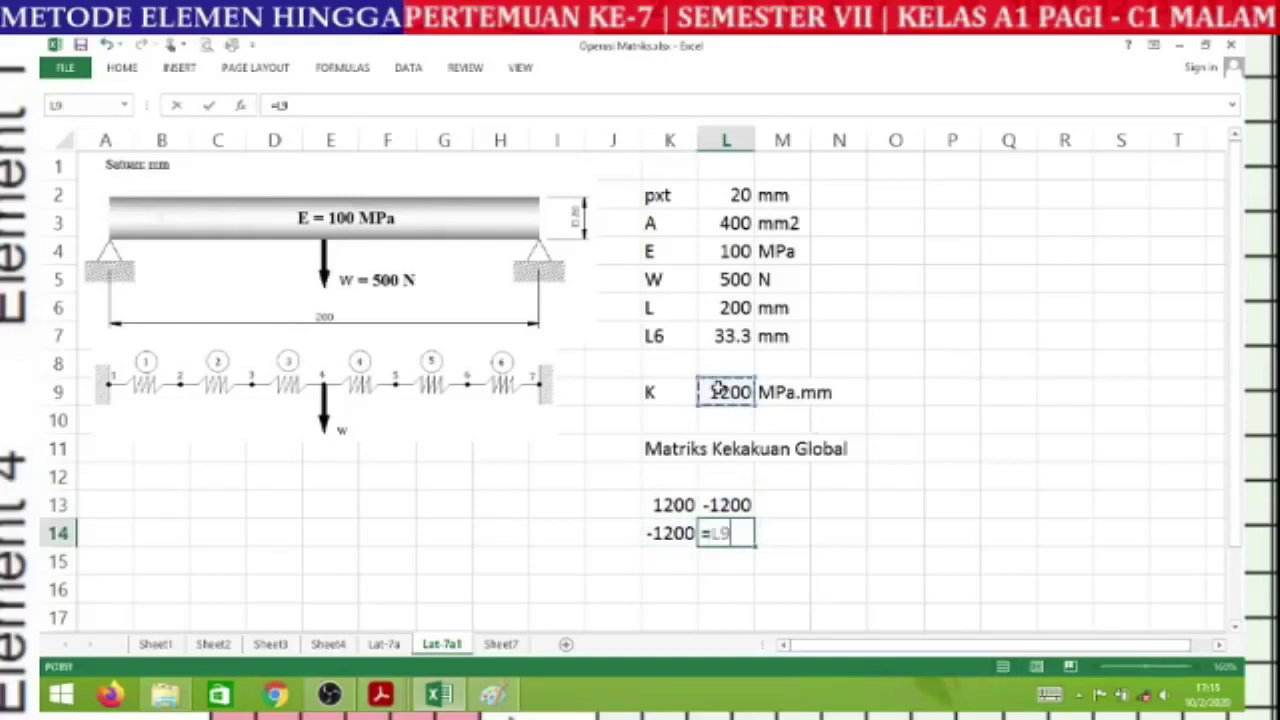
text(+)
click(718, 391)
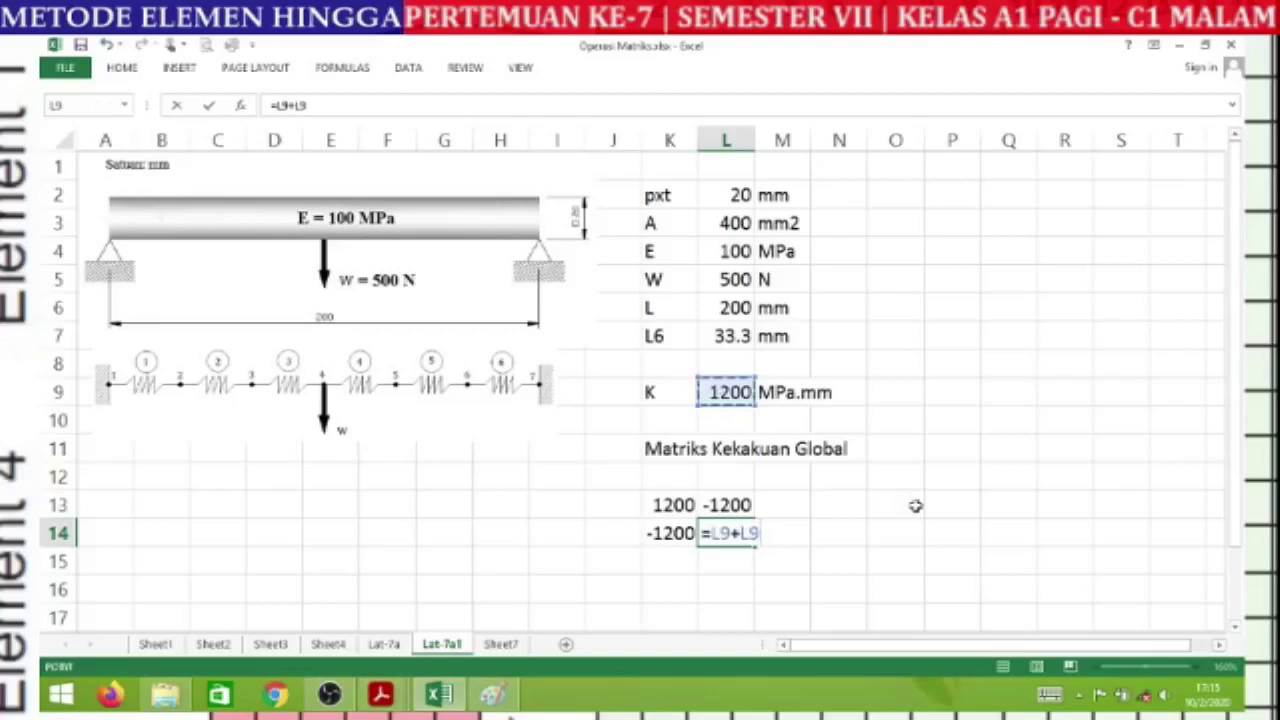
key(Return)
click(772, 534)
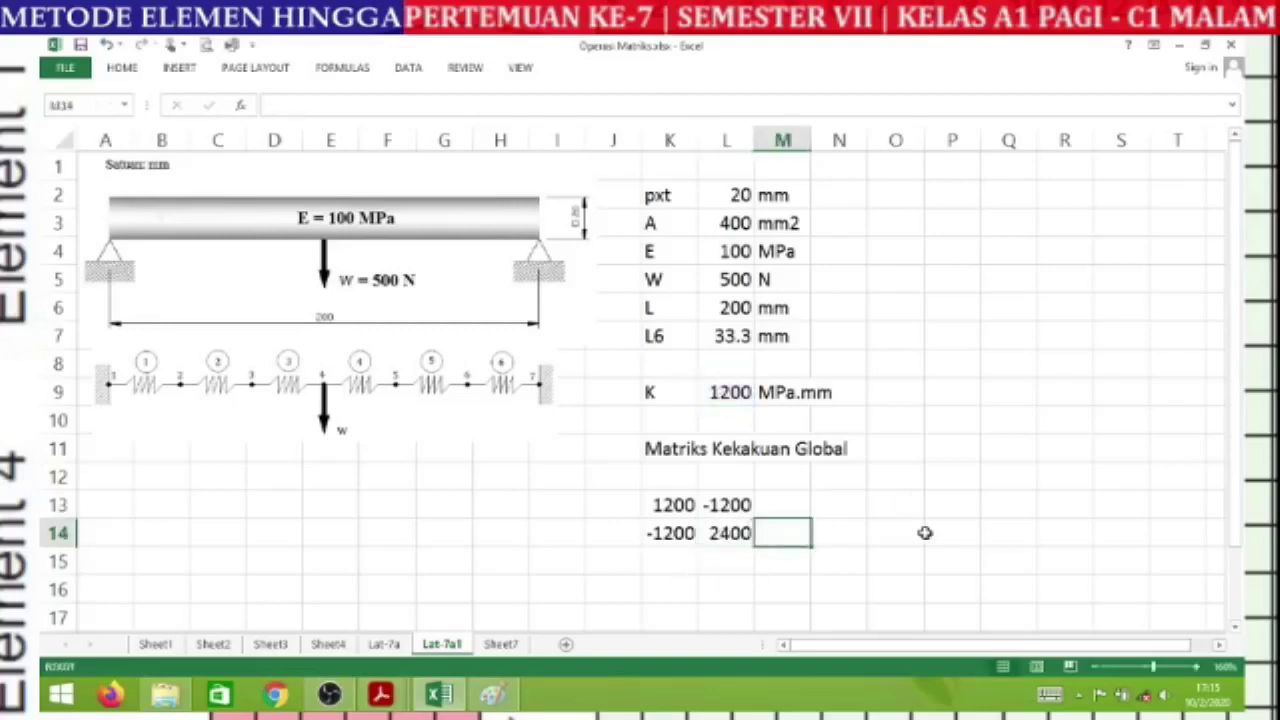
text(=)
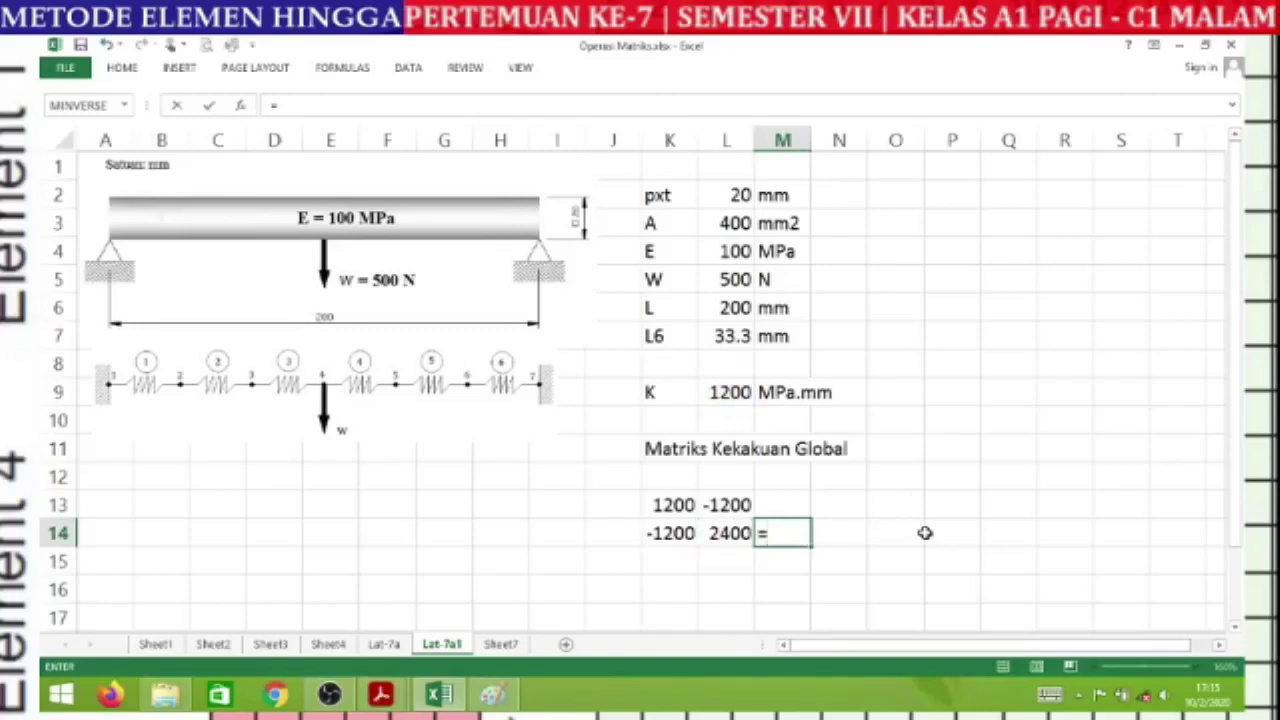
text(-)
click(721, 394)
key(Return)
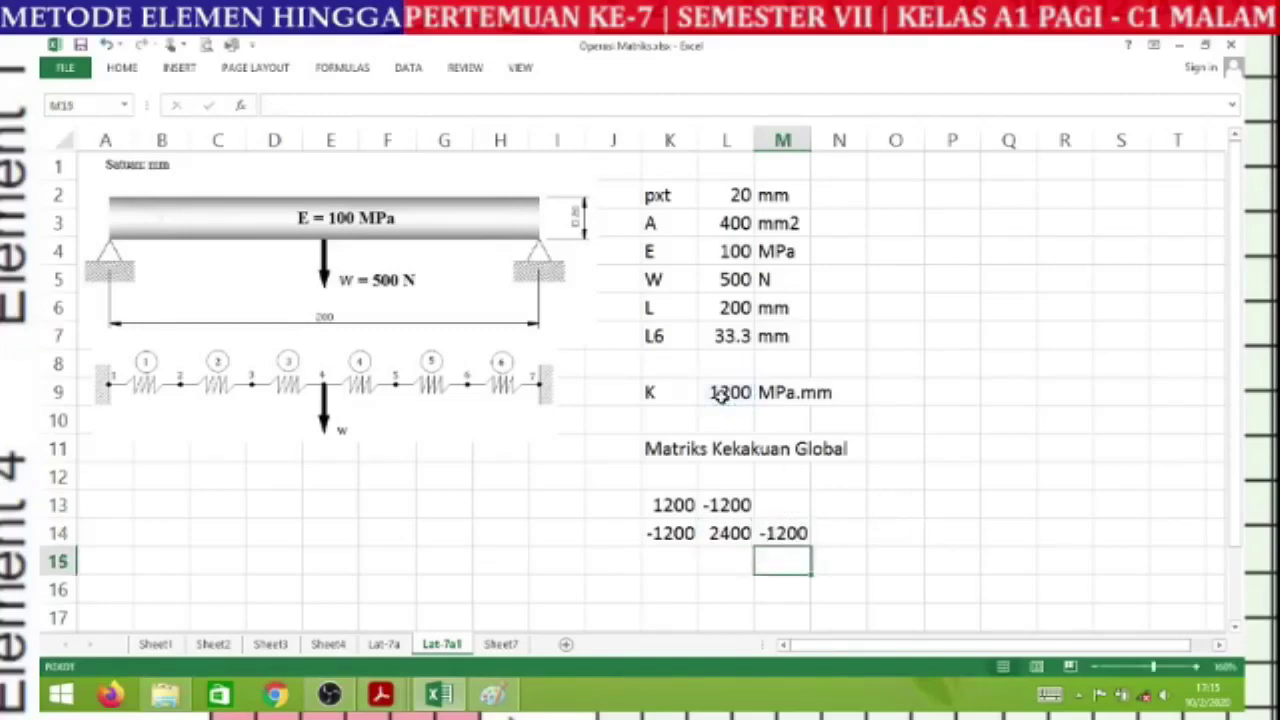
- Fill the third matrix row with -1200 and the 2400 diagonal term
click(736, 557)
text(=-)
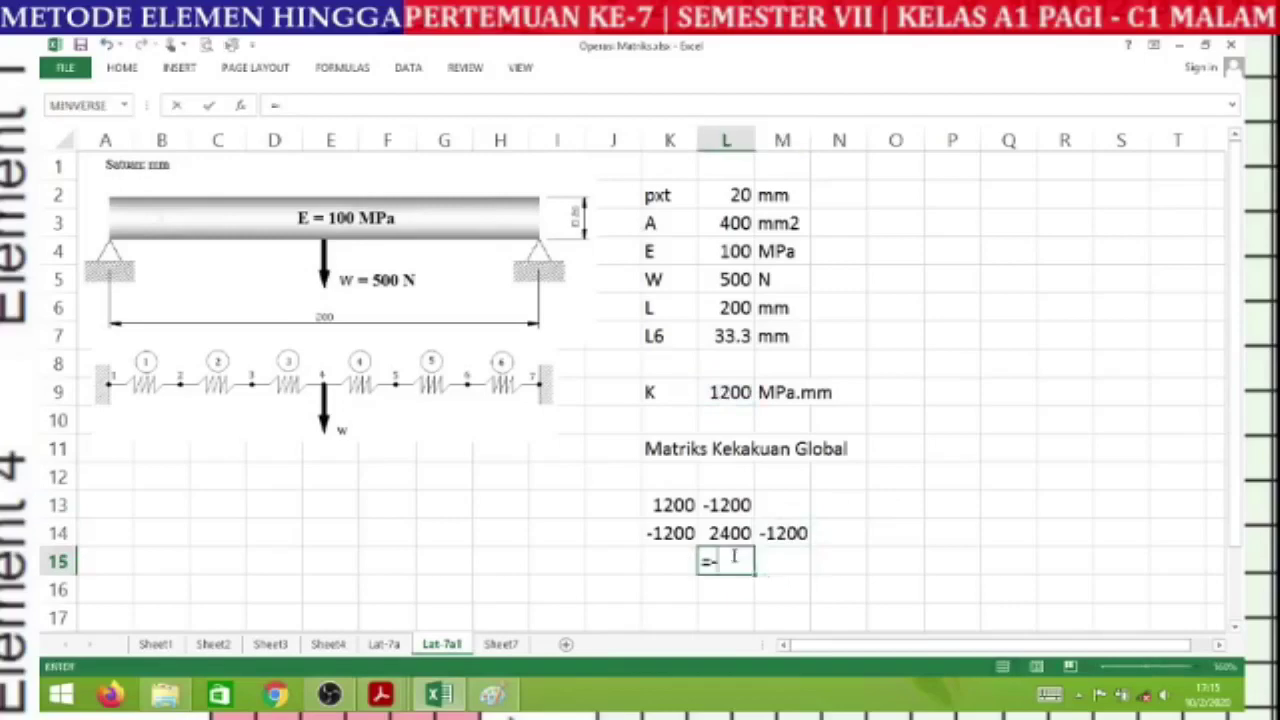
click(720, 394)
key(Return)
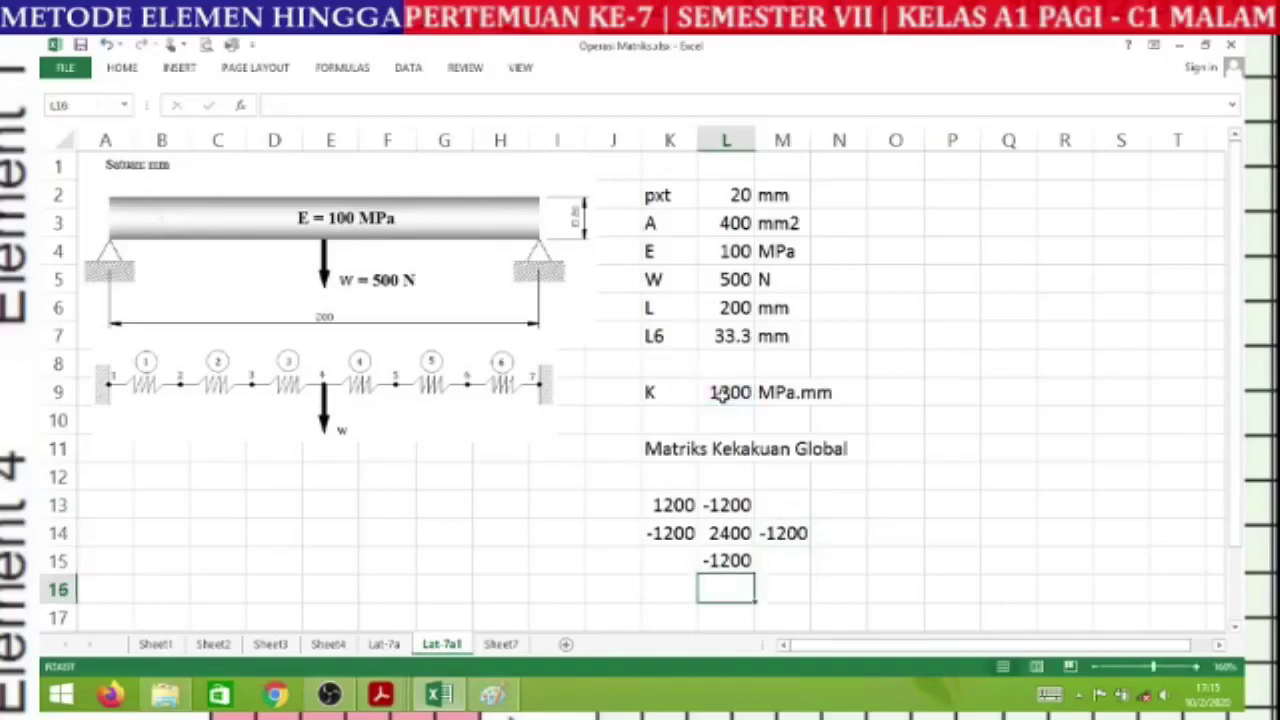
scroll(725, 395, down, 2)
click(784, 390)
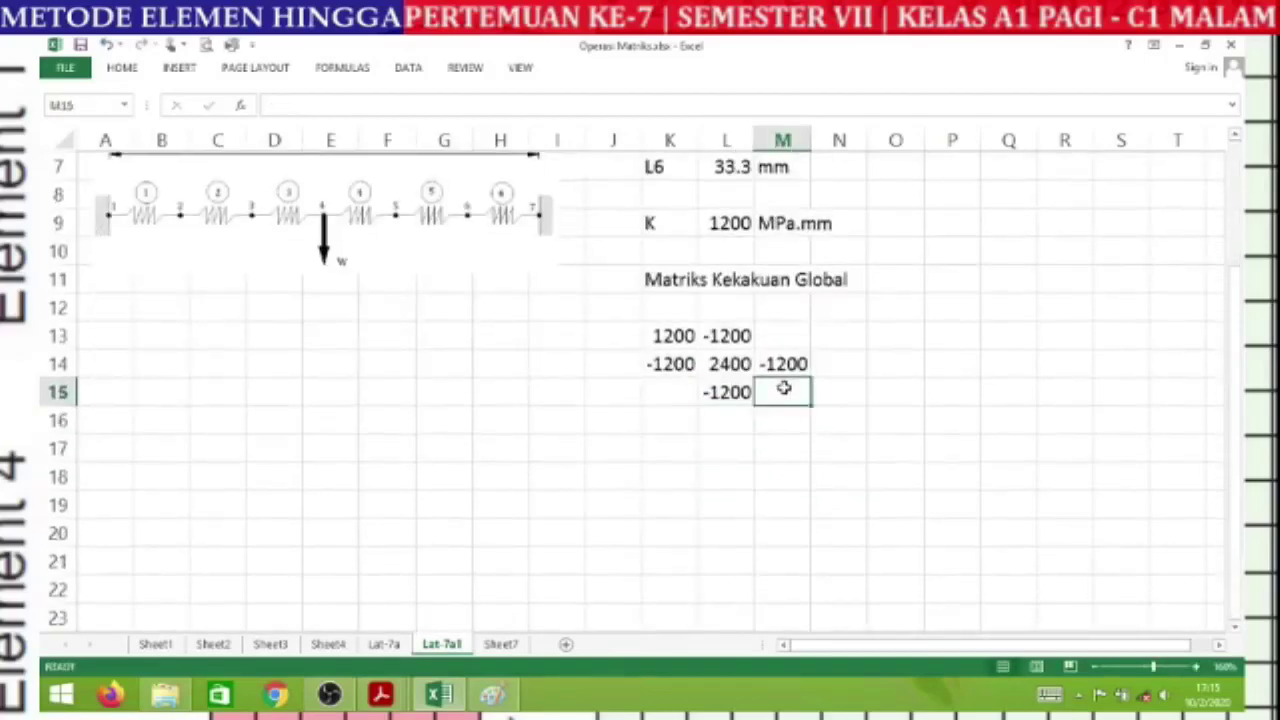
text(=)
click(730, 224)
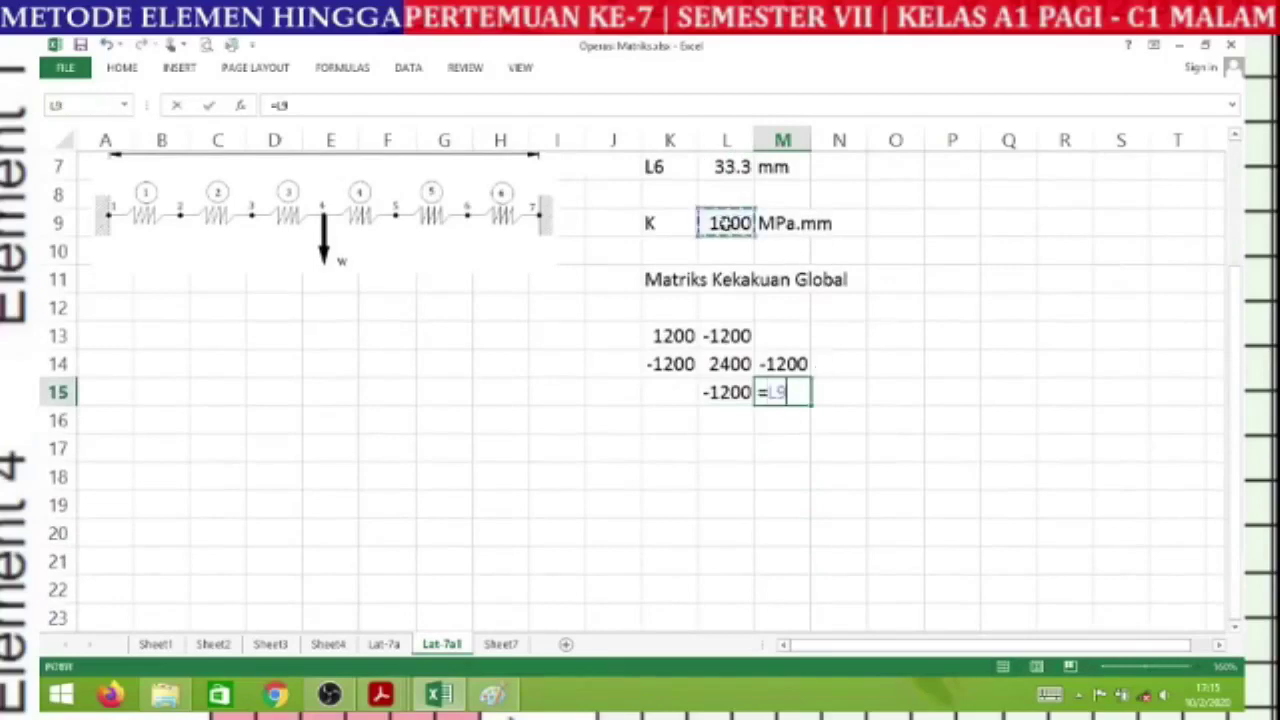
text(+)
click(724, 224)
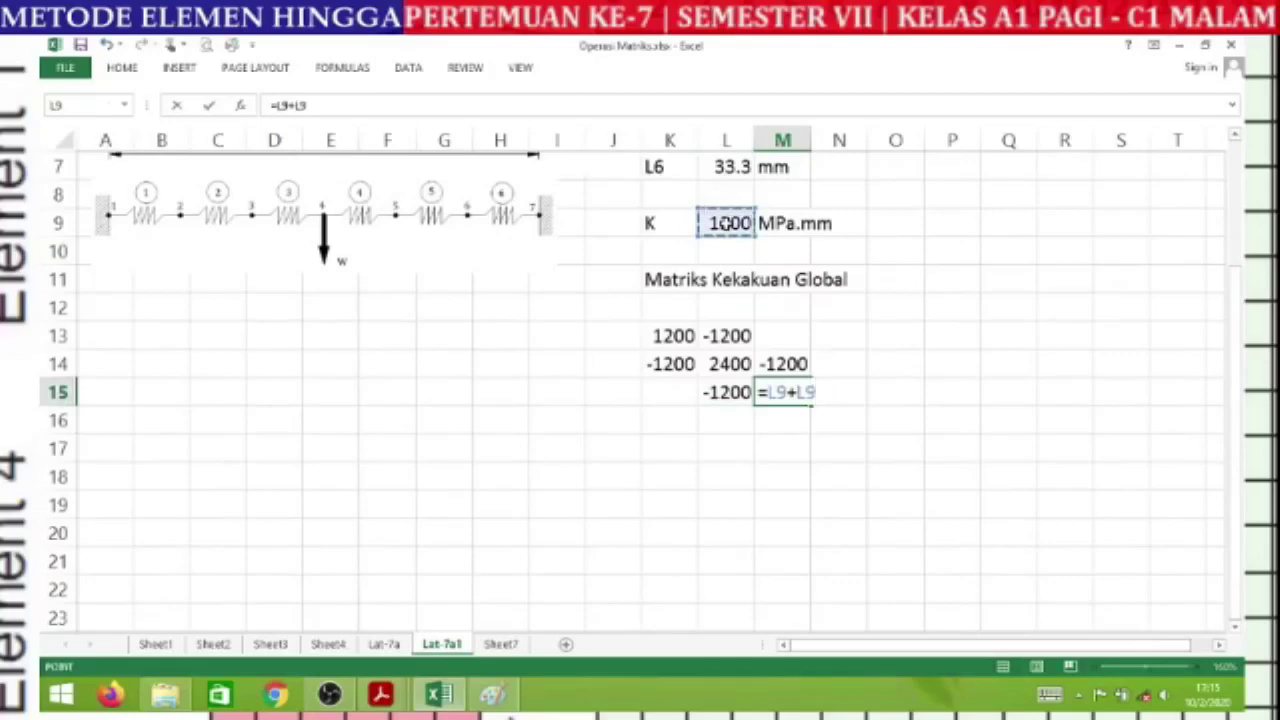
key(Return)
- Enter the next 2400 diagonal term and -1200 in Q18
click(840, 386)
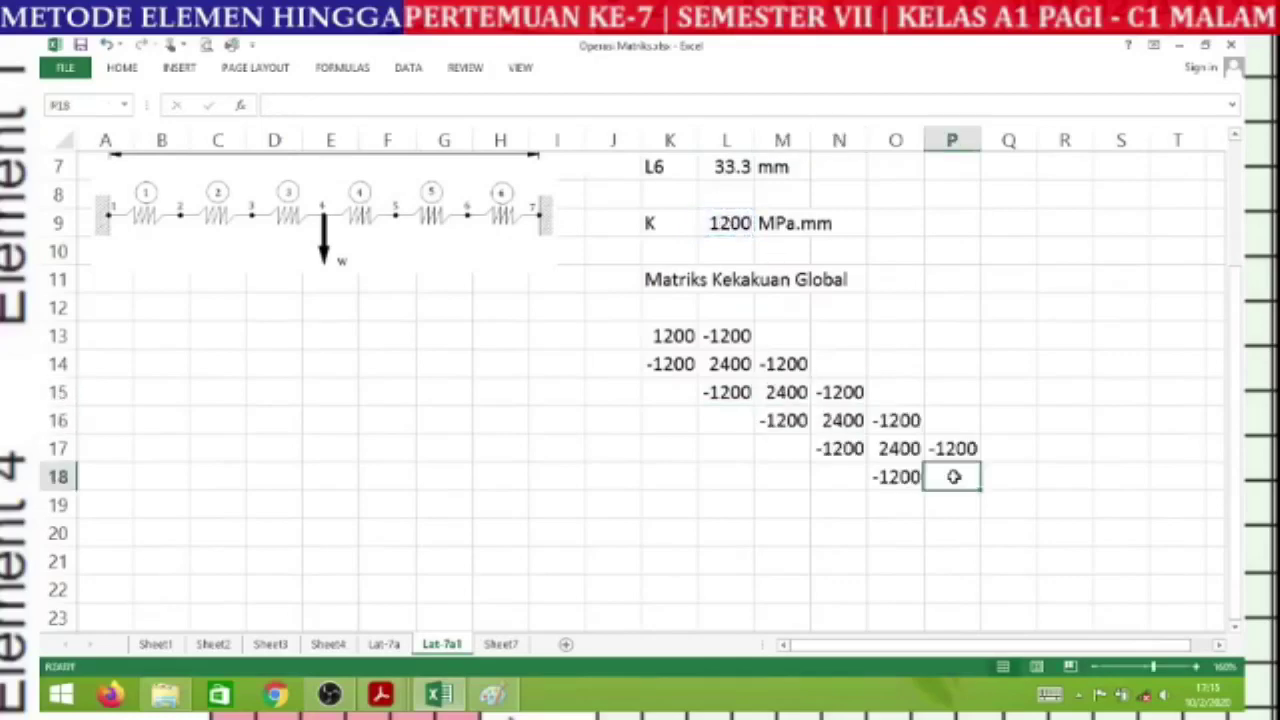
text(=)
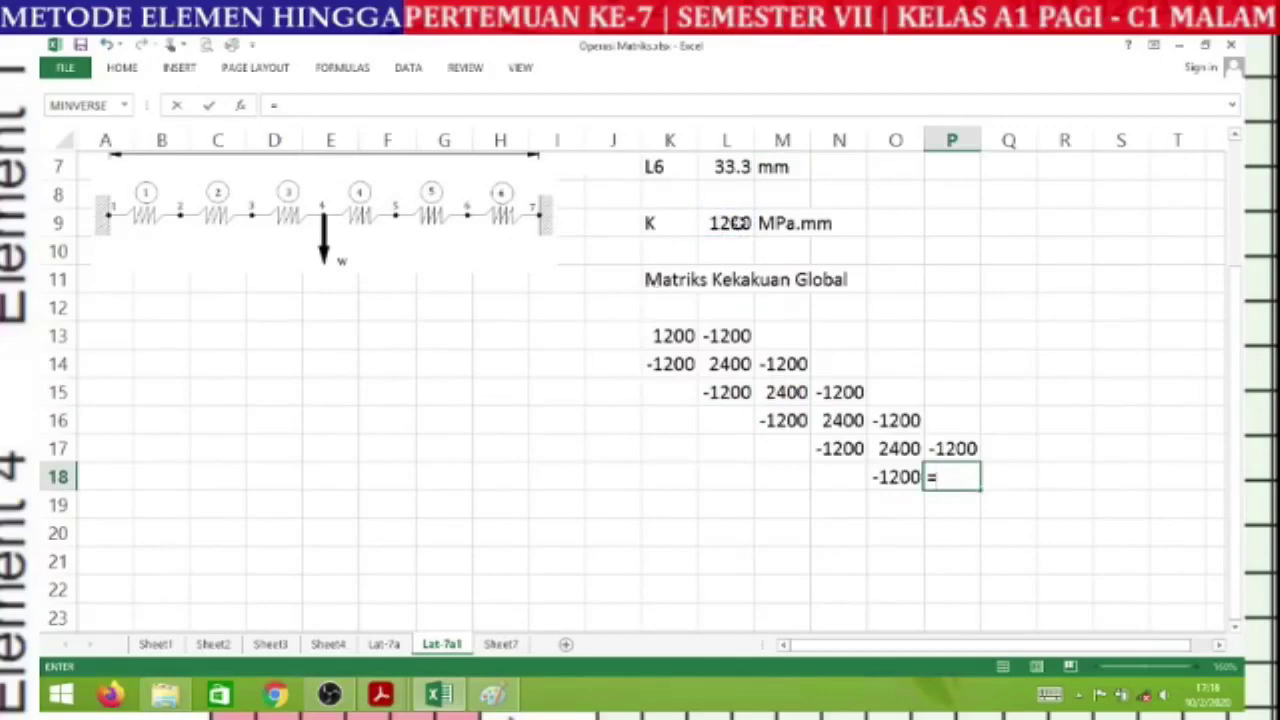
click(737, 223)
text(+)
click(737, 223)
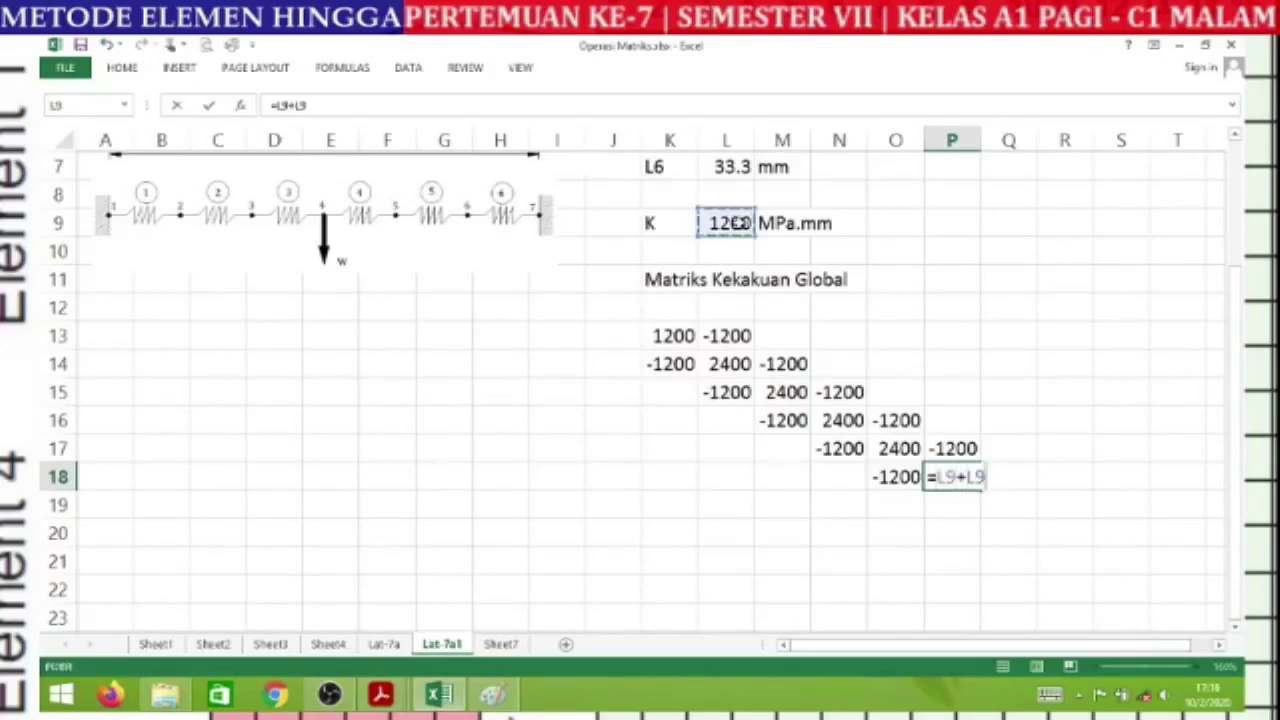
key(Return)
click(1007, 477)
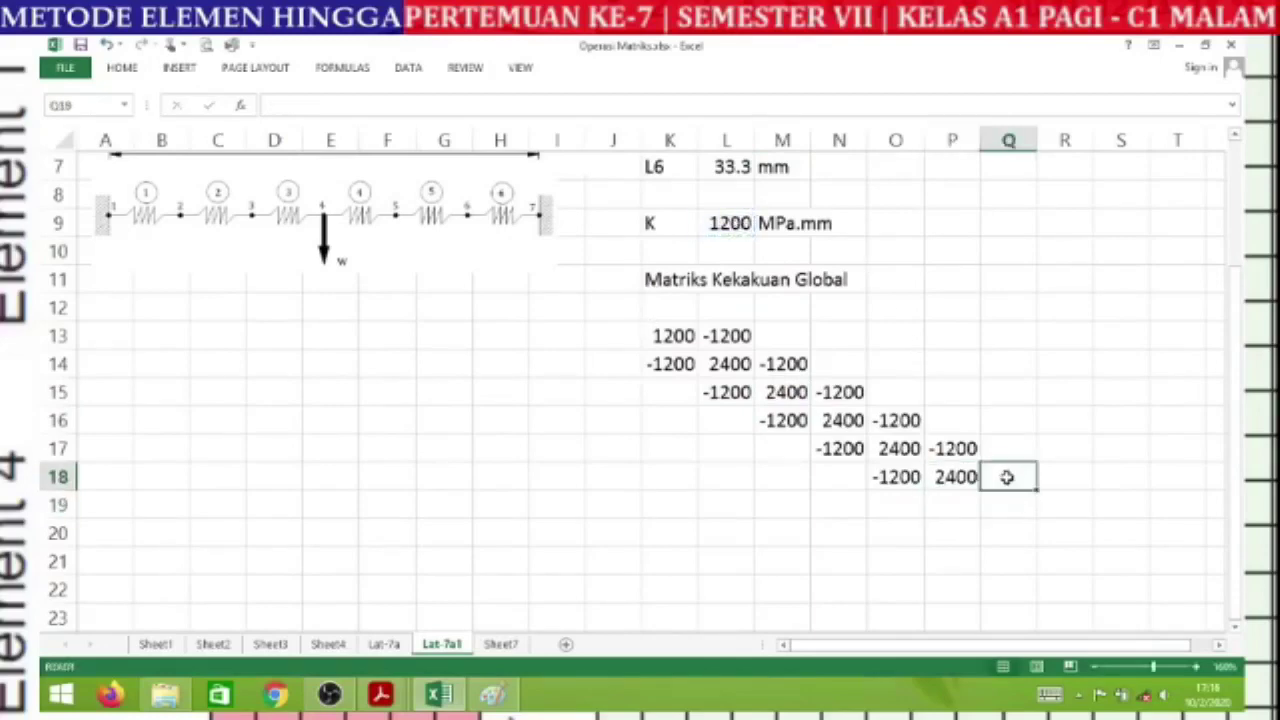
text(=-)
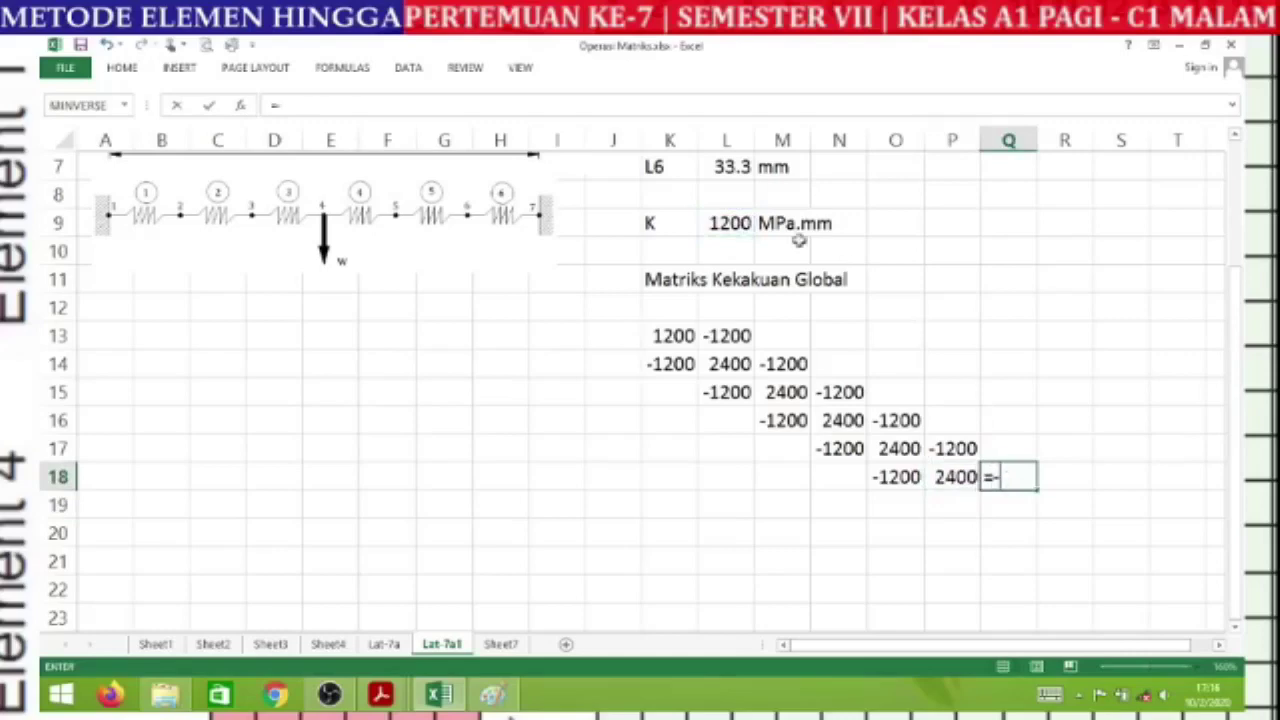
click(730, 220)
key(Return)
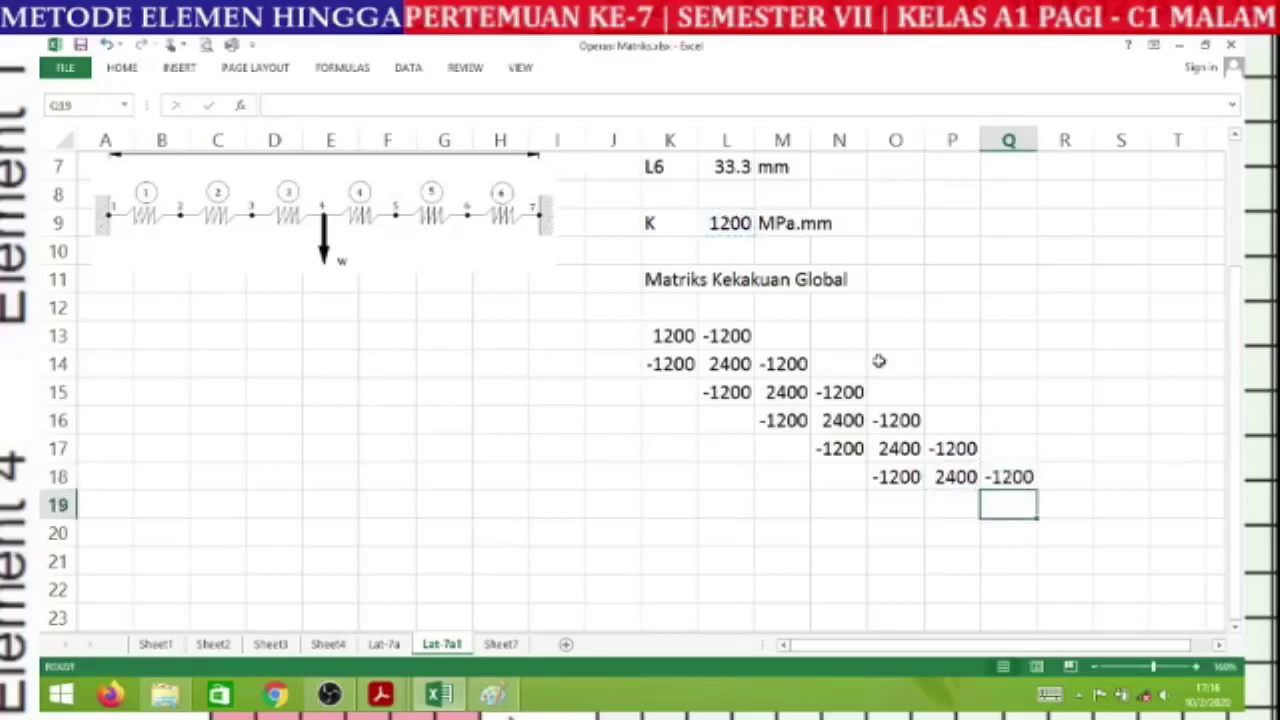
- Finish the last row with the 1200 corner in Q19 and -1200 in P19
text(=)
click(728, 222)
key(Return)
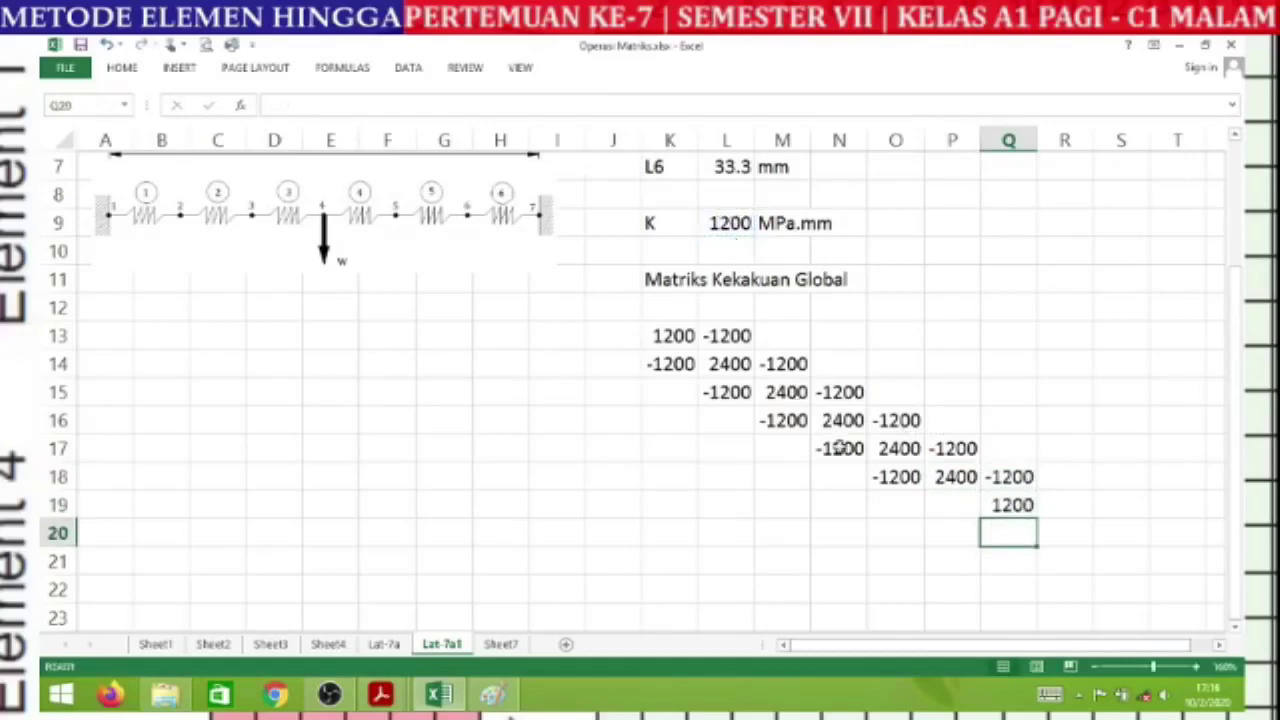
click(960, 502)
text(=-)
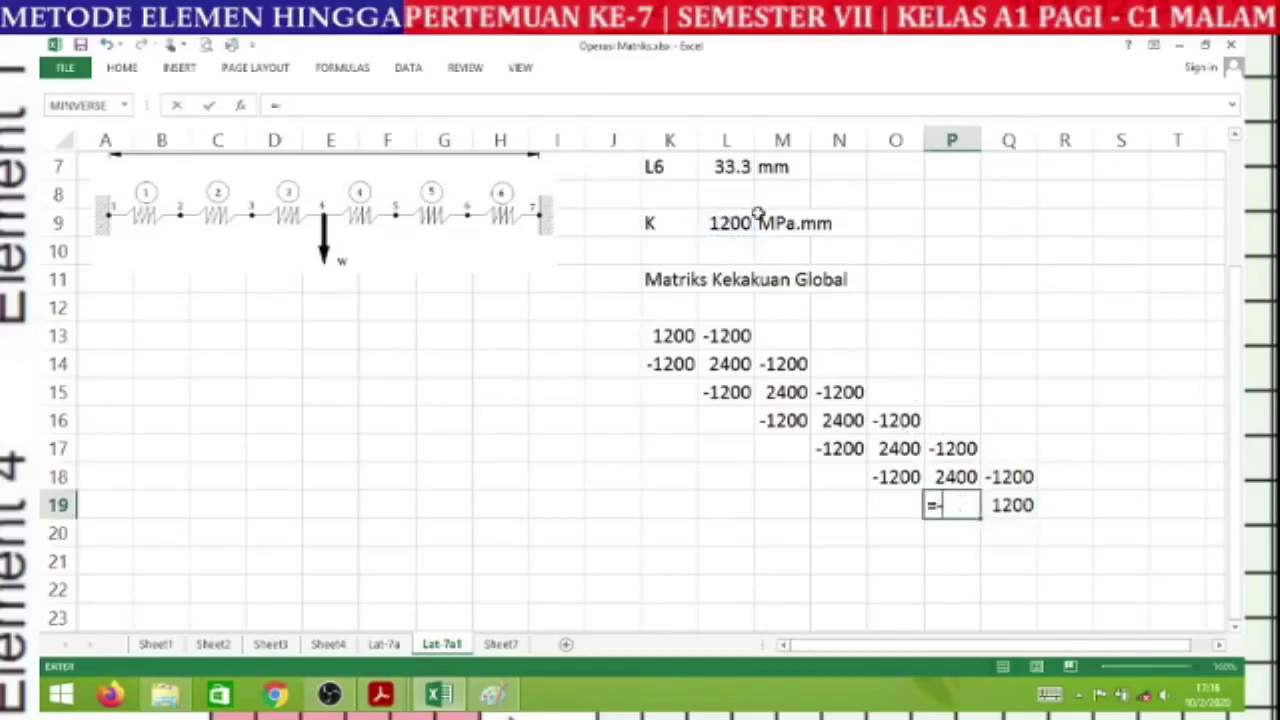
click(717, 224)
key(Return)
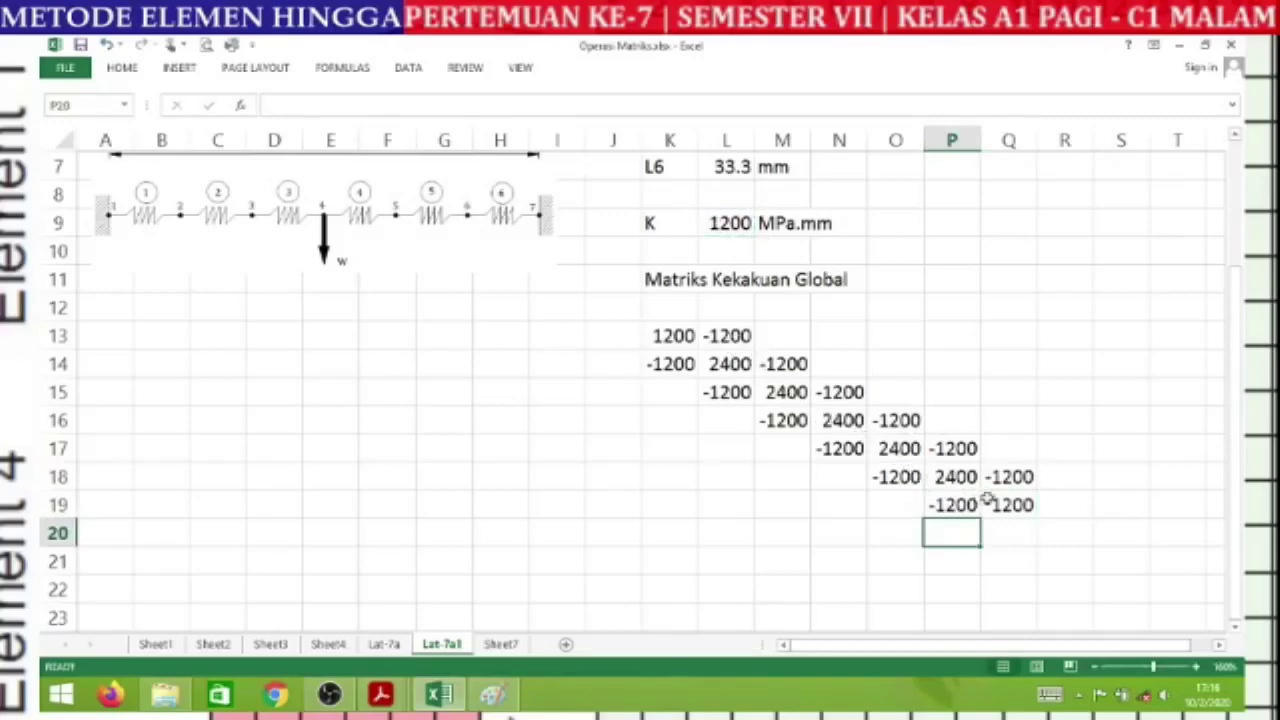
- Fill the empty upper-right matrix cells M13, N13:N14, O13:Q15, P16:Q16 and Q17 with 0
click(783, 338)
text(0)
key(Tab)
click(786, 342)
key(ctrl+c)
drag(900, 334, 1006, 395)
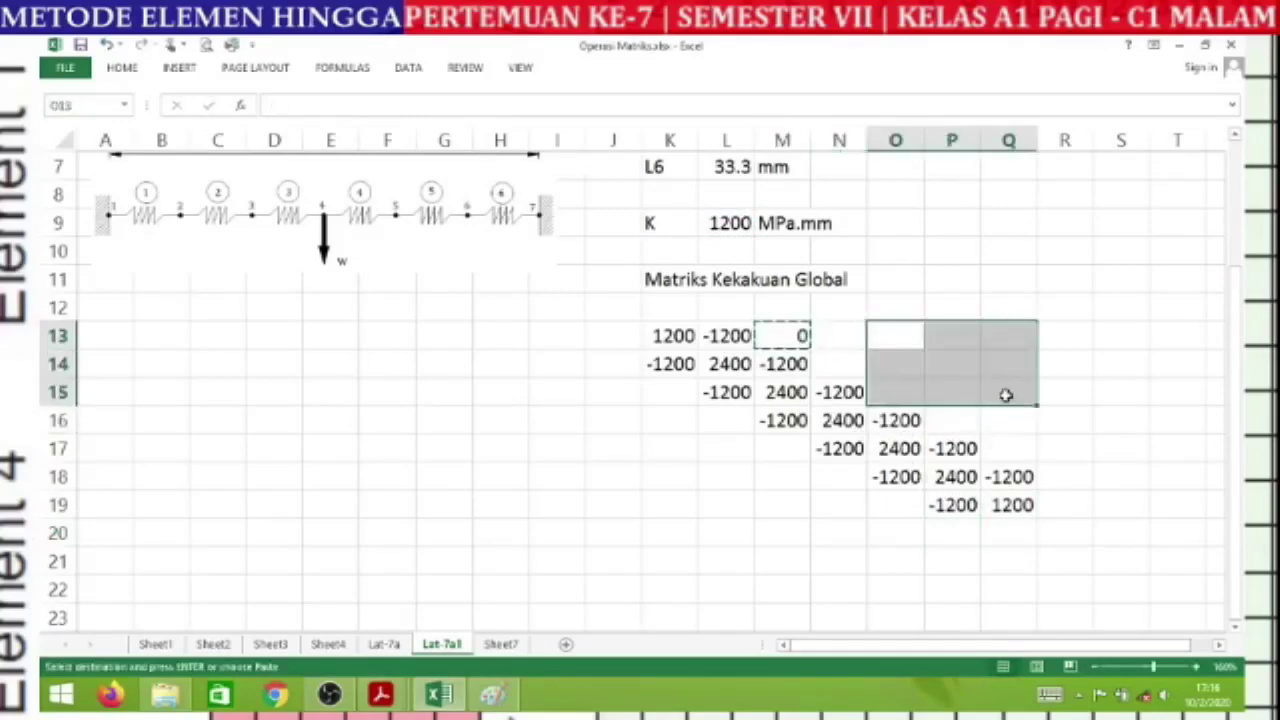
key(ctrl+v)
click(783, 337)
key(ctrl+c)
drag(849, 334, 851, 363)
key(ctrl+v)
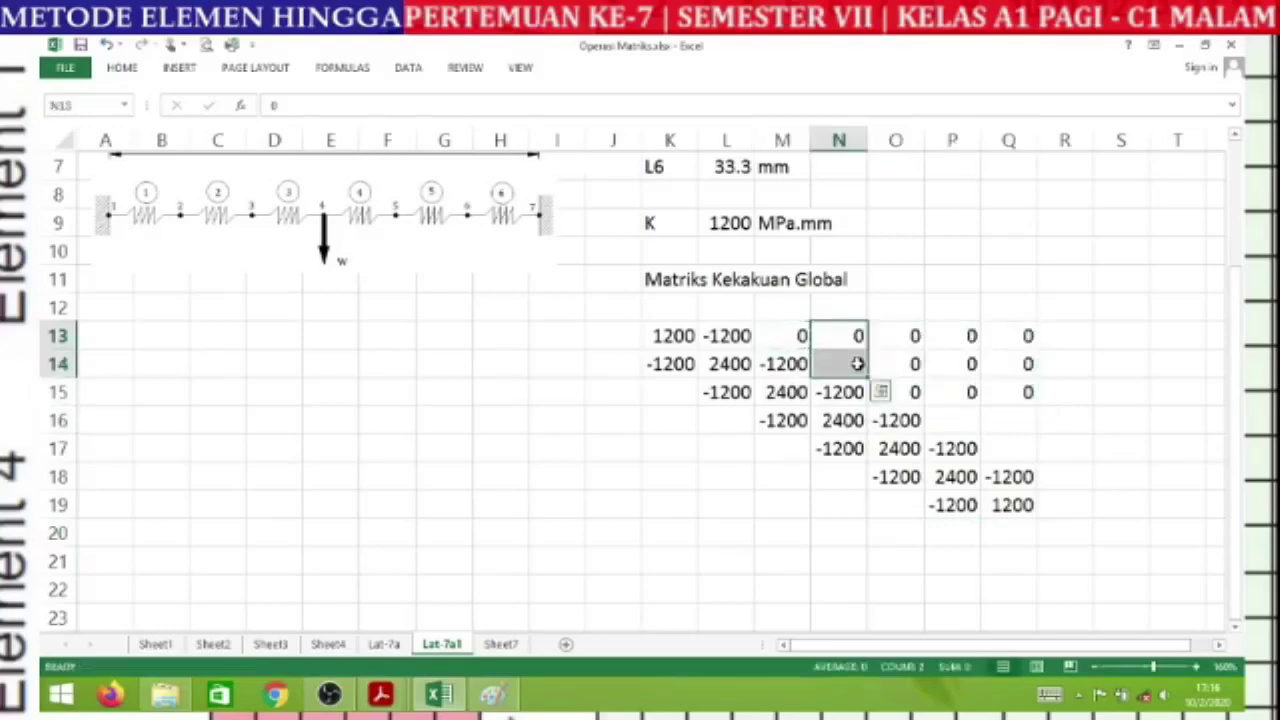
click(843, 333)
key(ctrl+c)
drag(955, 420, 1000, 420)
key(ctrl+v)
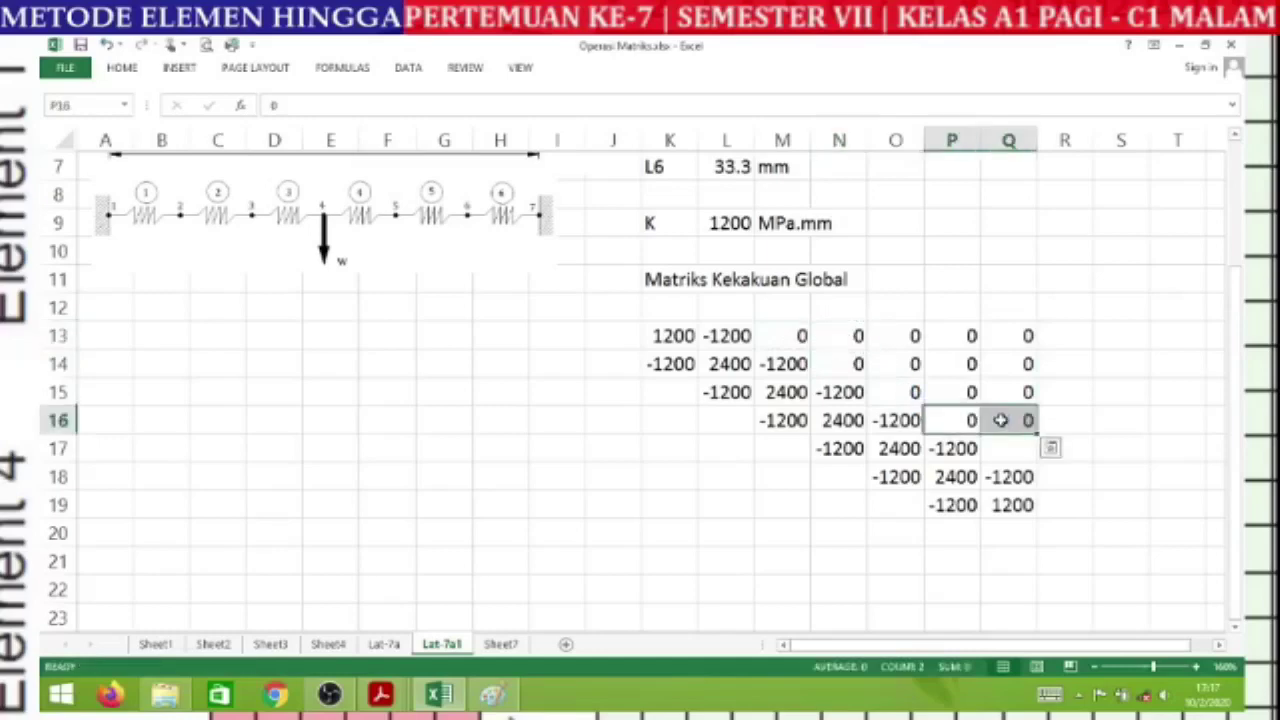
click(1015, 450)
text(0)
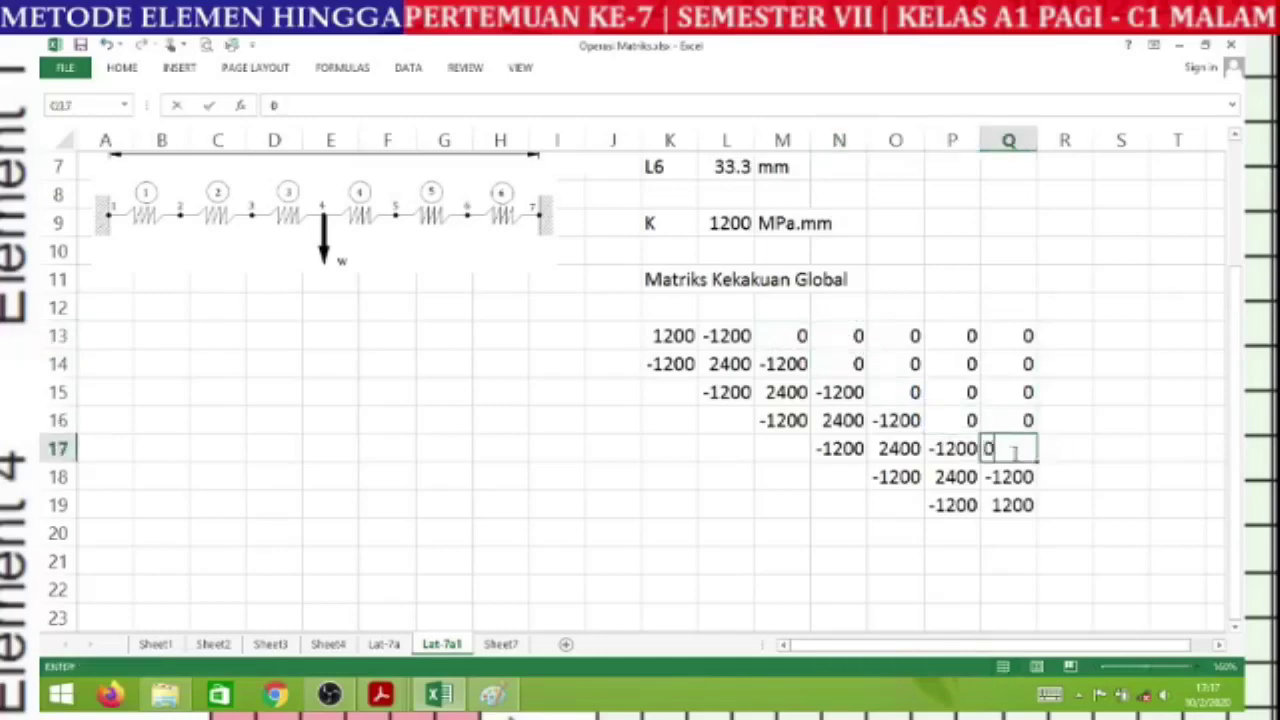
key(Return)
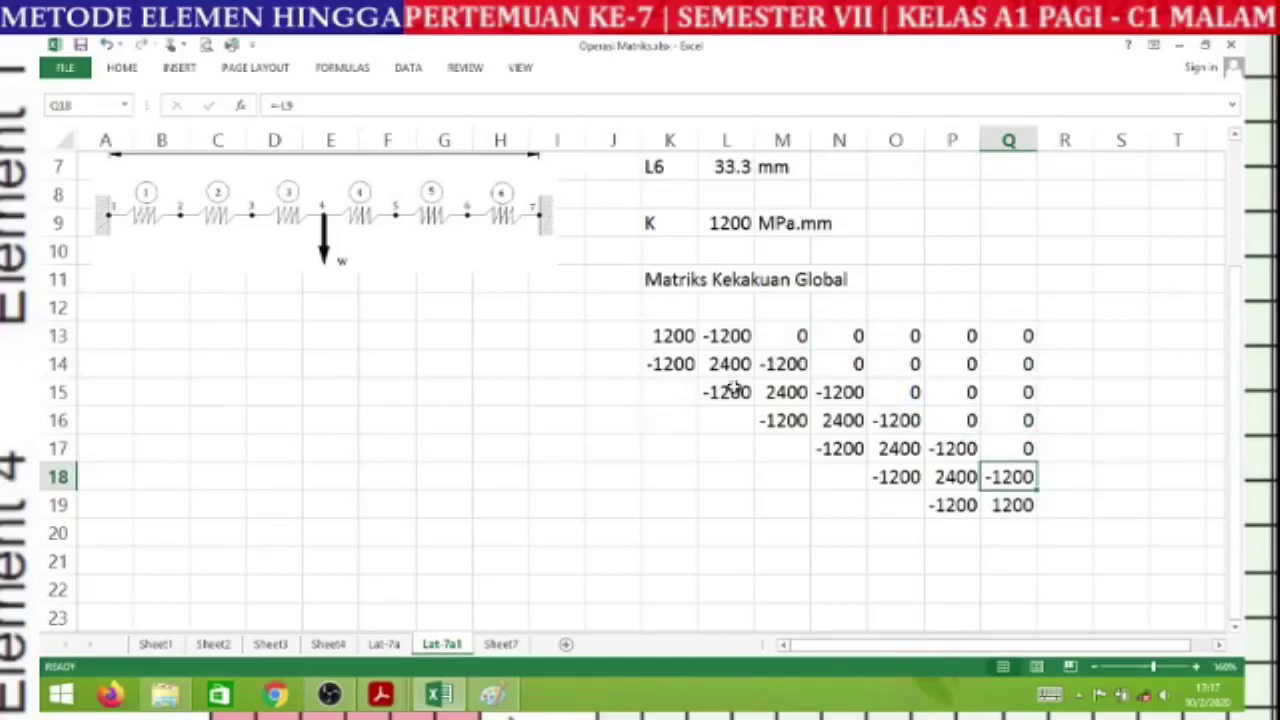
- Fill the empty lower-left cells K15:K19, L17:M19, N19:O19, L16 and N18 with 0
click(782, 336)
key(ctrl+c)
drag(680, 392, 687, 500)
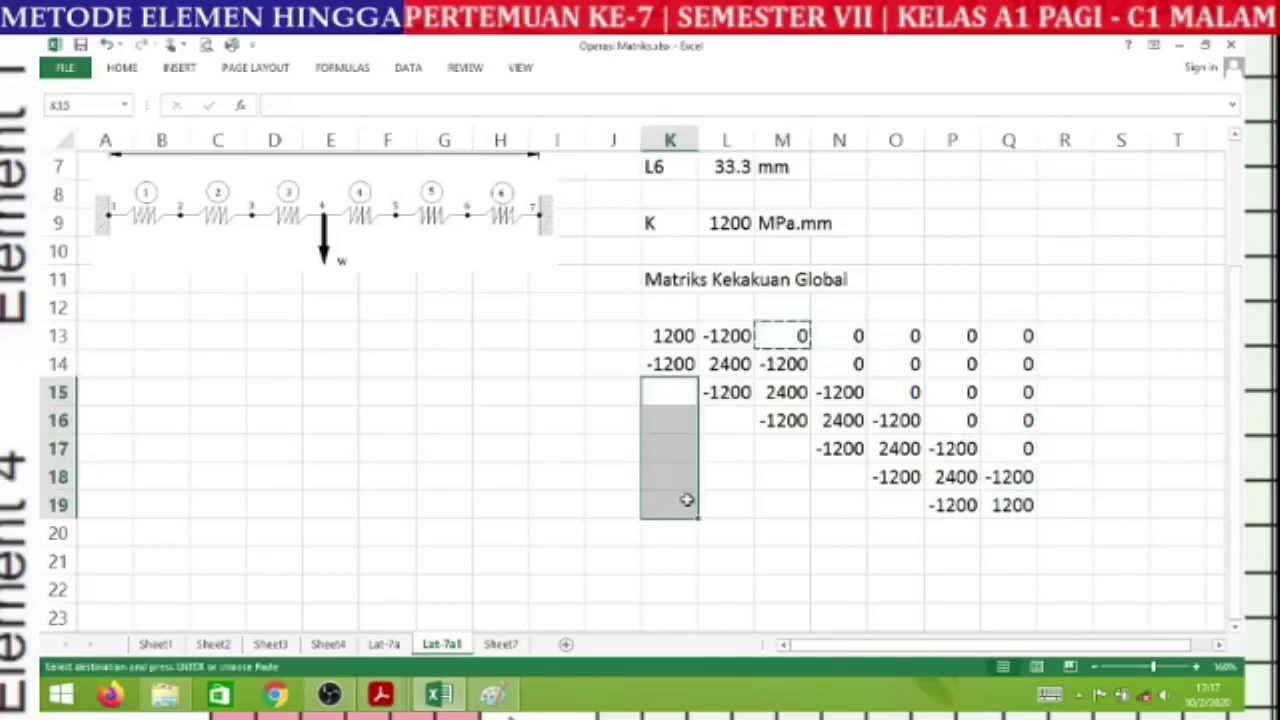
key(Return)
click(688, 503)
key(ctrl+c)
drag(729, 449, 802, 499)
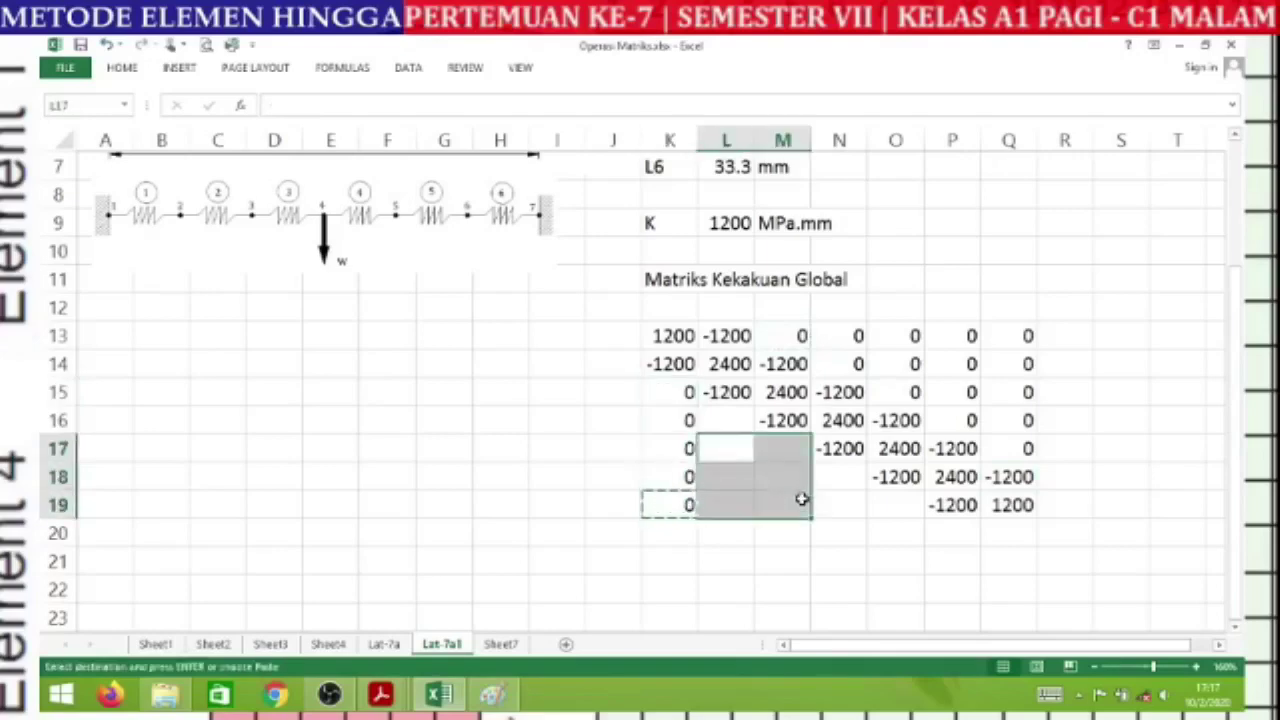
key(Return)
click(663, 500)
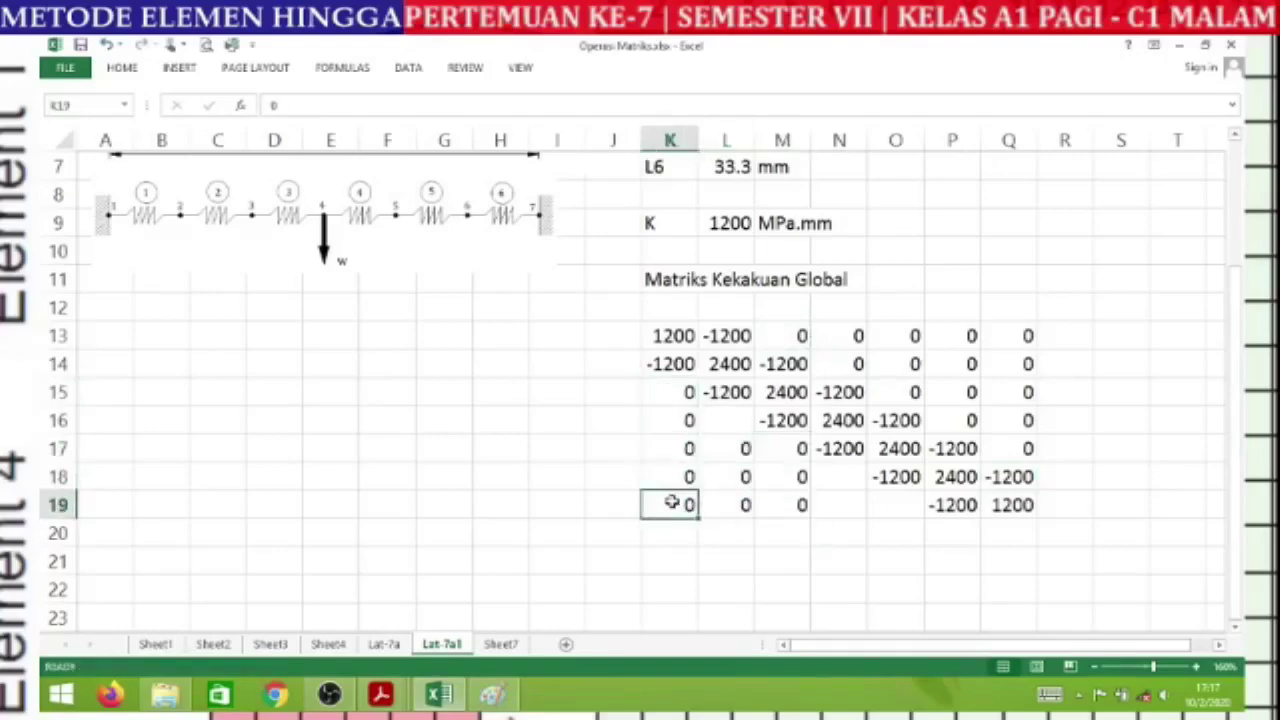
key(ctrl+c)
drag(826, 500, 901, 507)
key(Return)
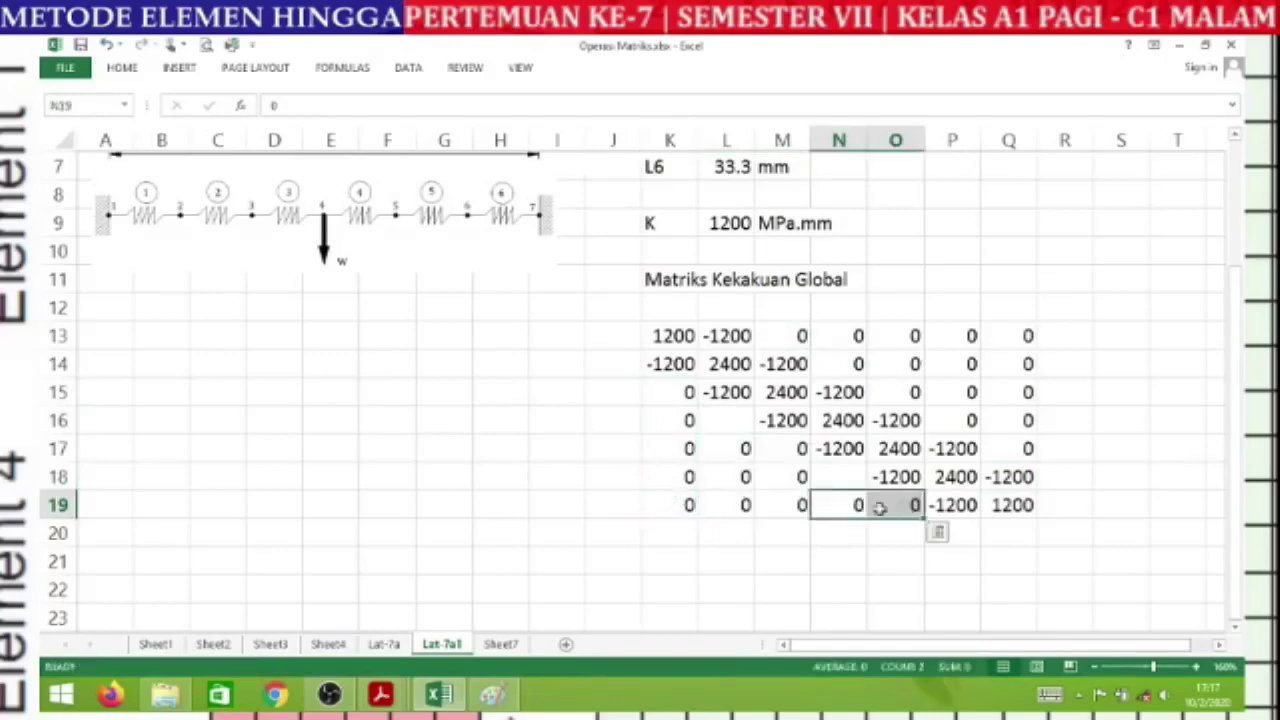
click(732, 420)
text(0)
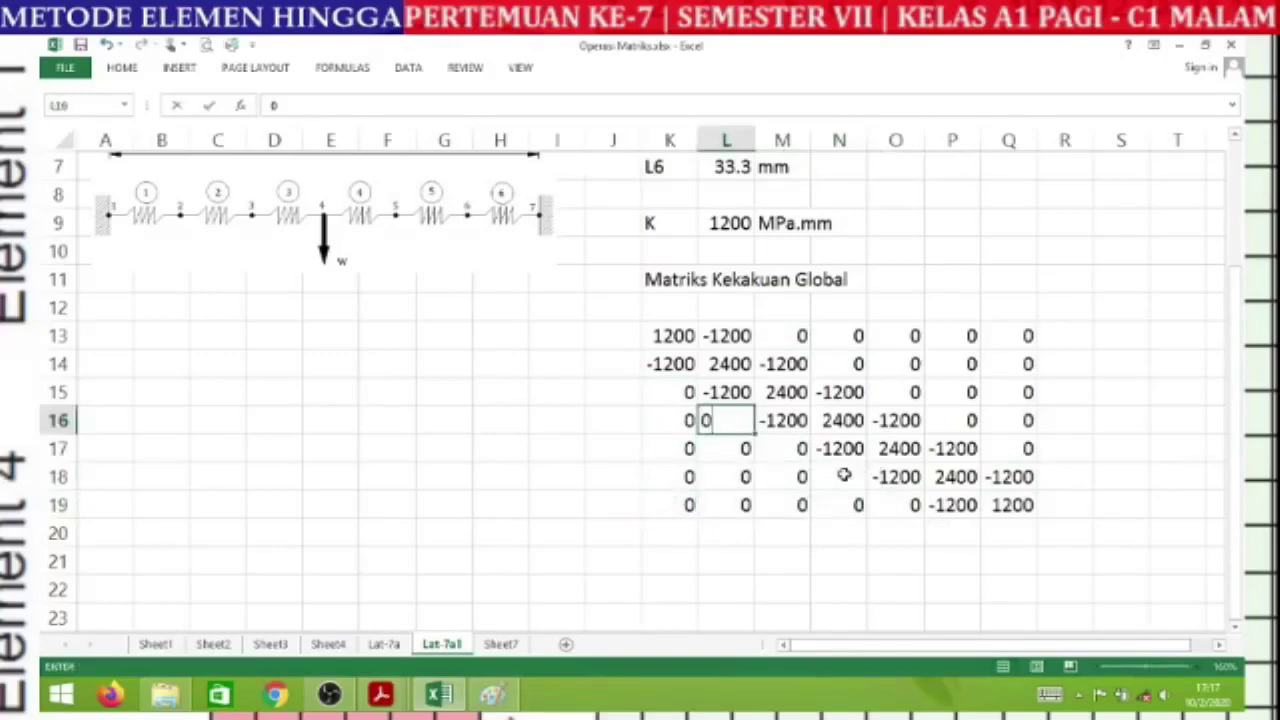
click(839, 476)
text(0)
click(847, 527)
- Centre the values in matrix columns K to Q
drag(672, 141, 1030, 140)
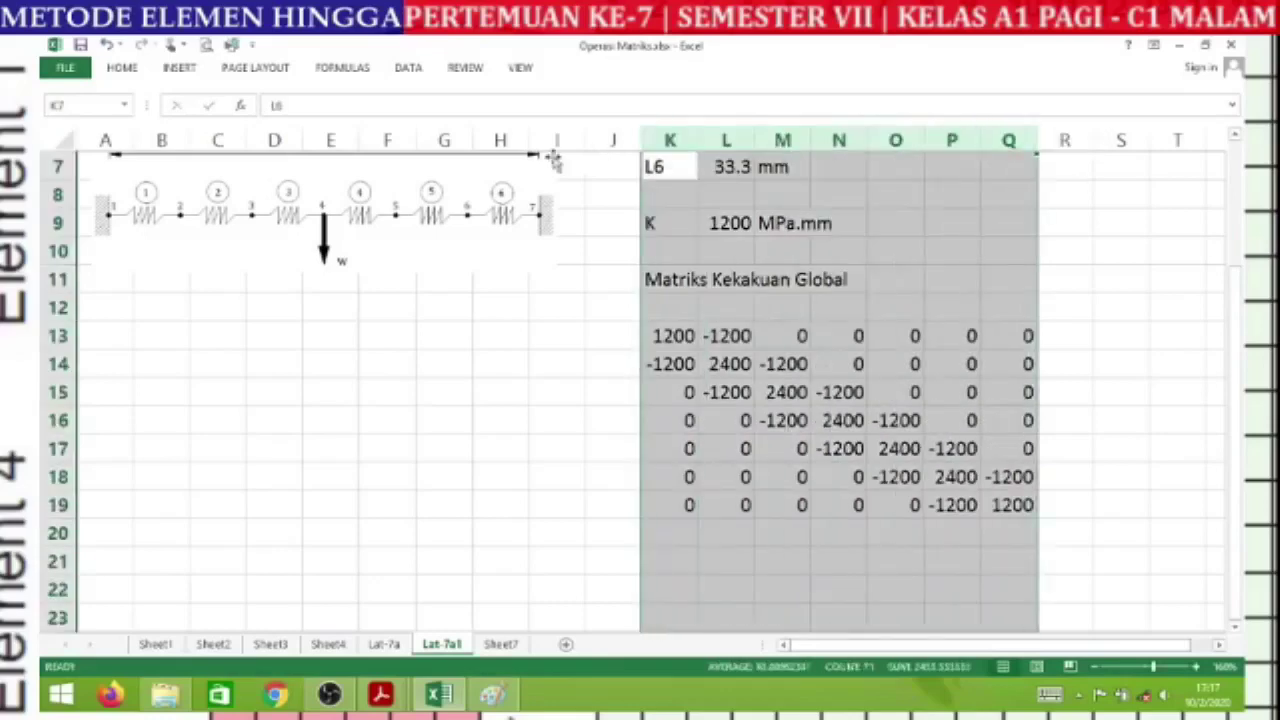
click(128, 70)
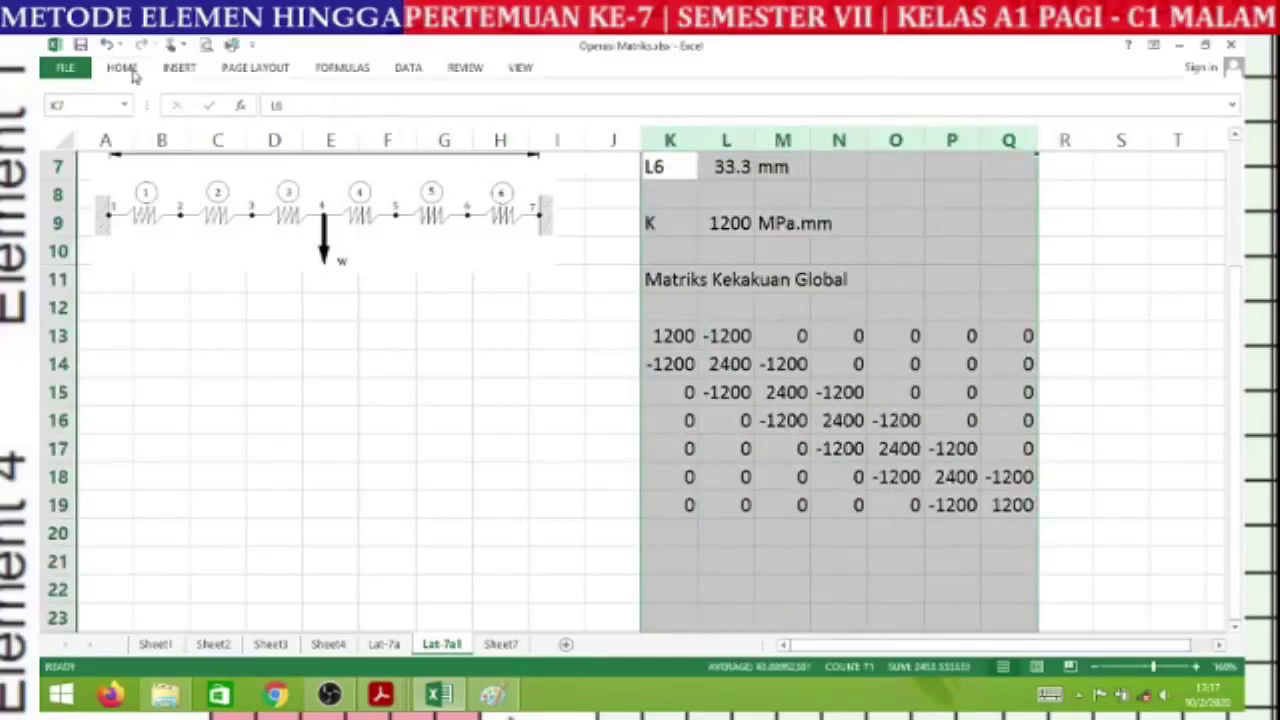
click(393, 128)
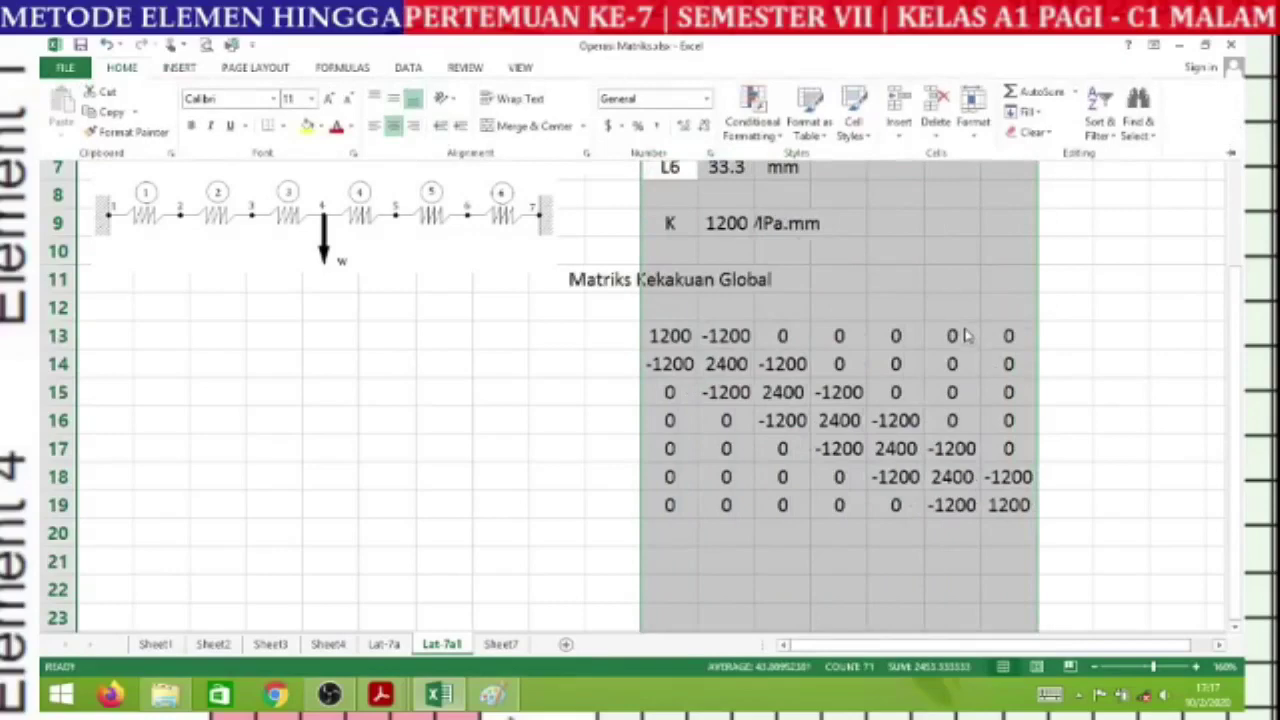
click(845, 448)
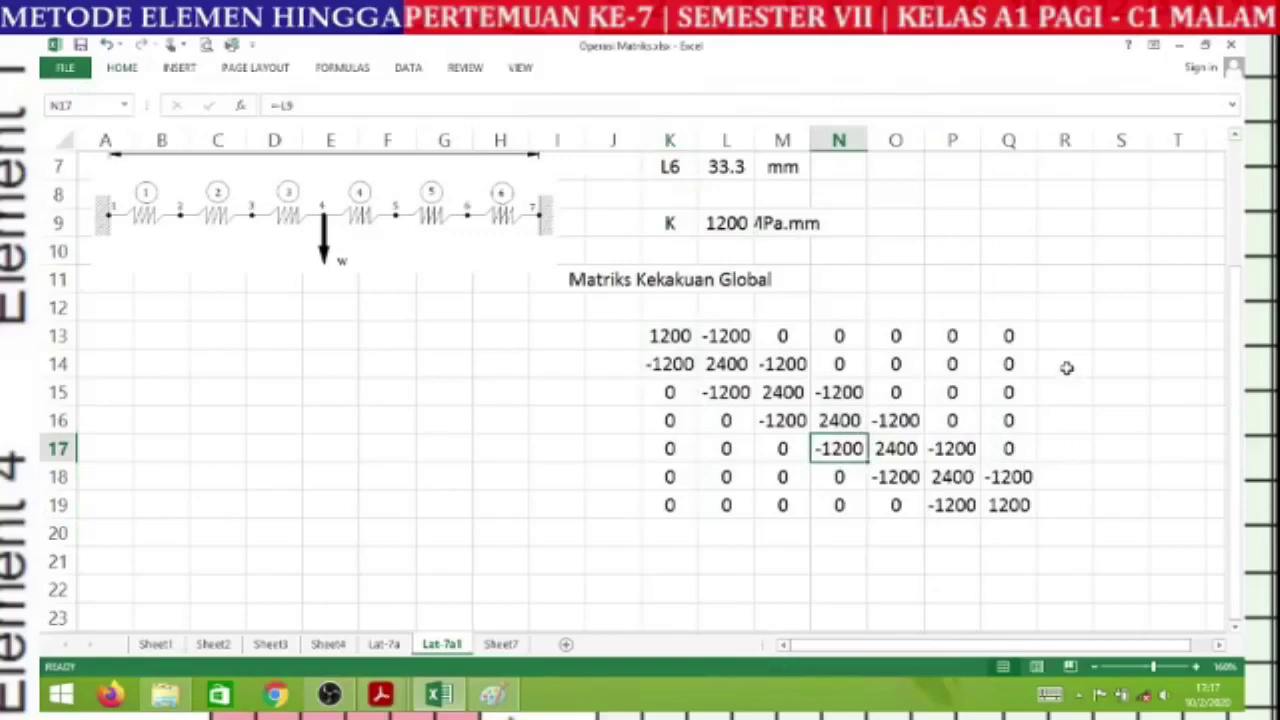
- Enter X1 and X2 in R13:R14, extend the series to X7, and centre the labels
click(1074, 338)
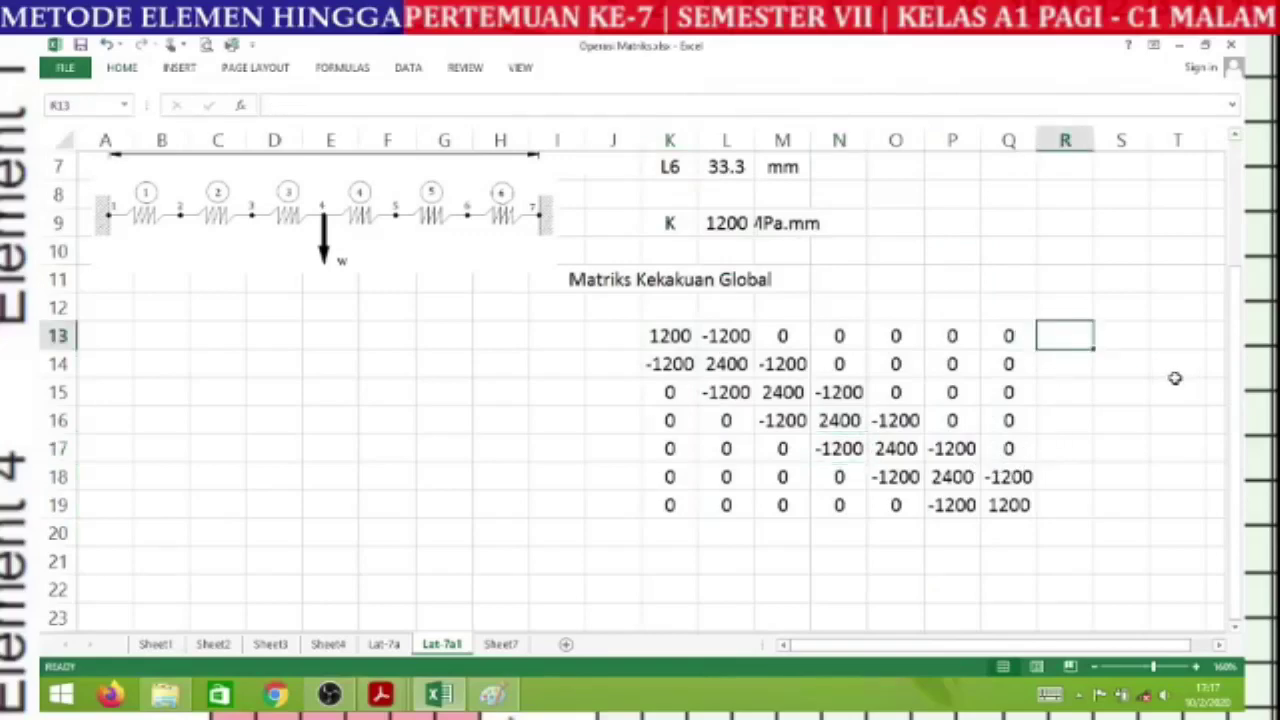
text(X1)
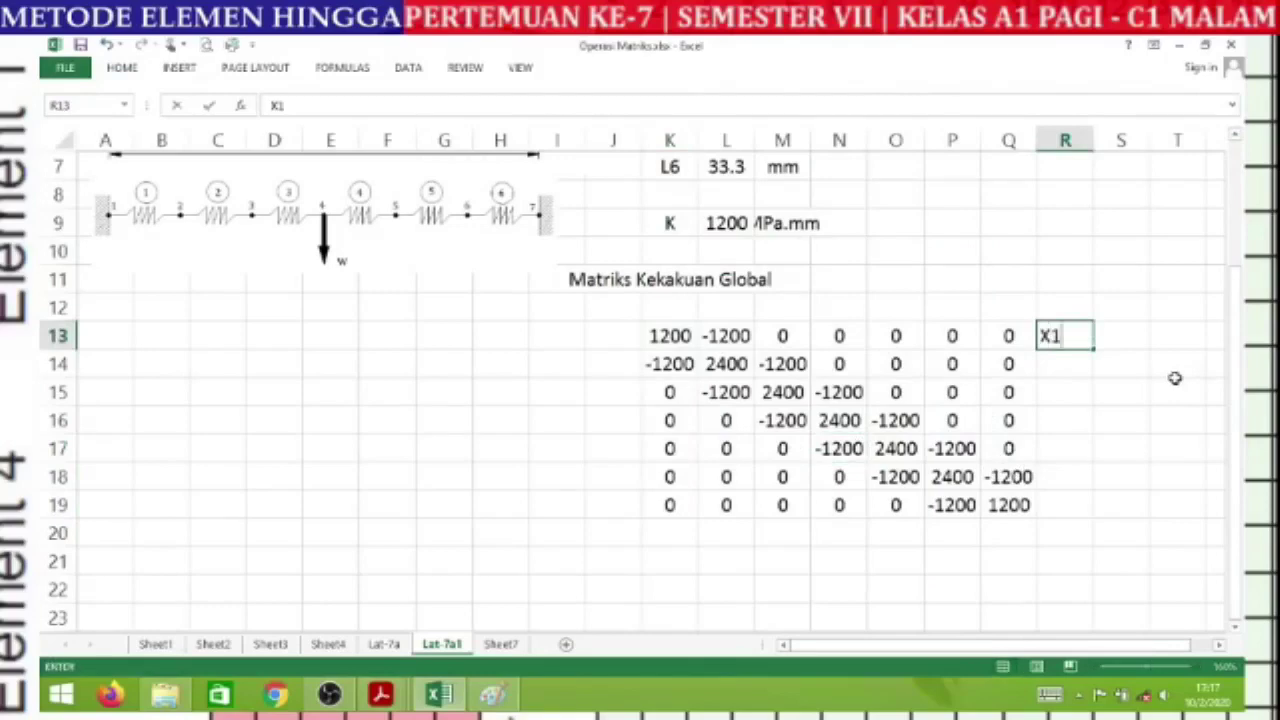
key(Return)
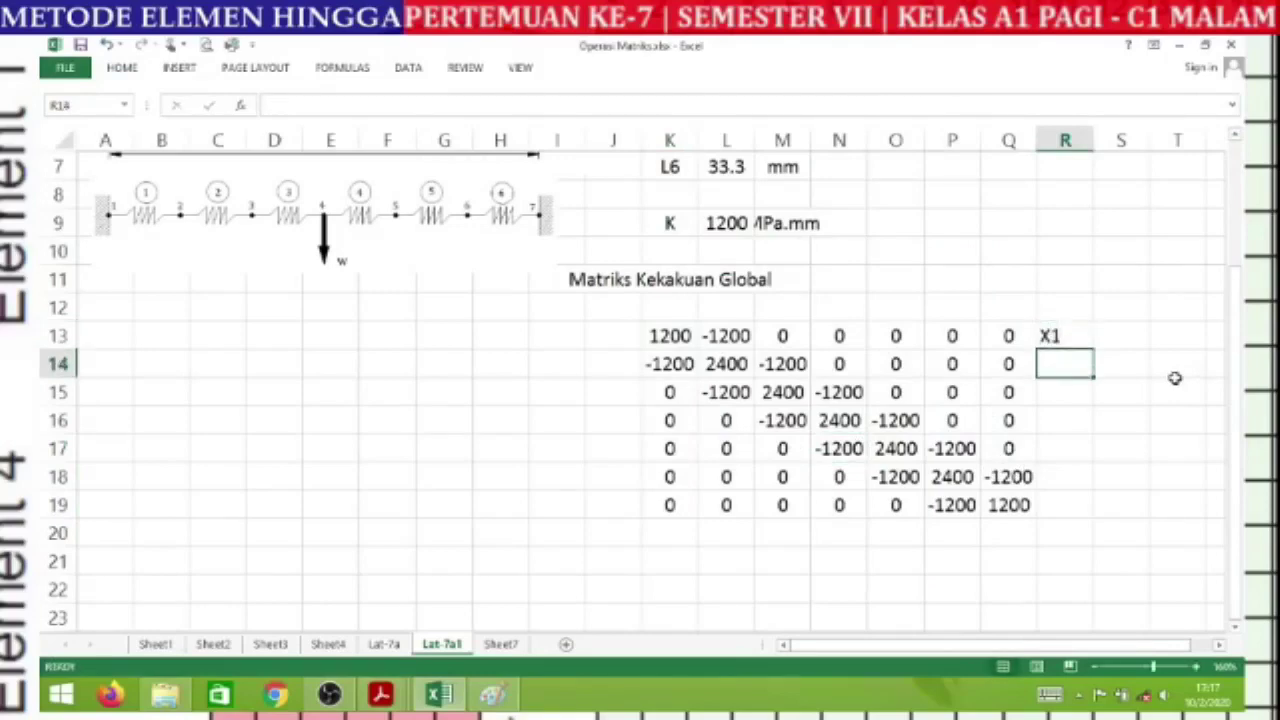
text(X2)
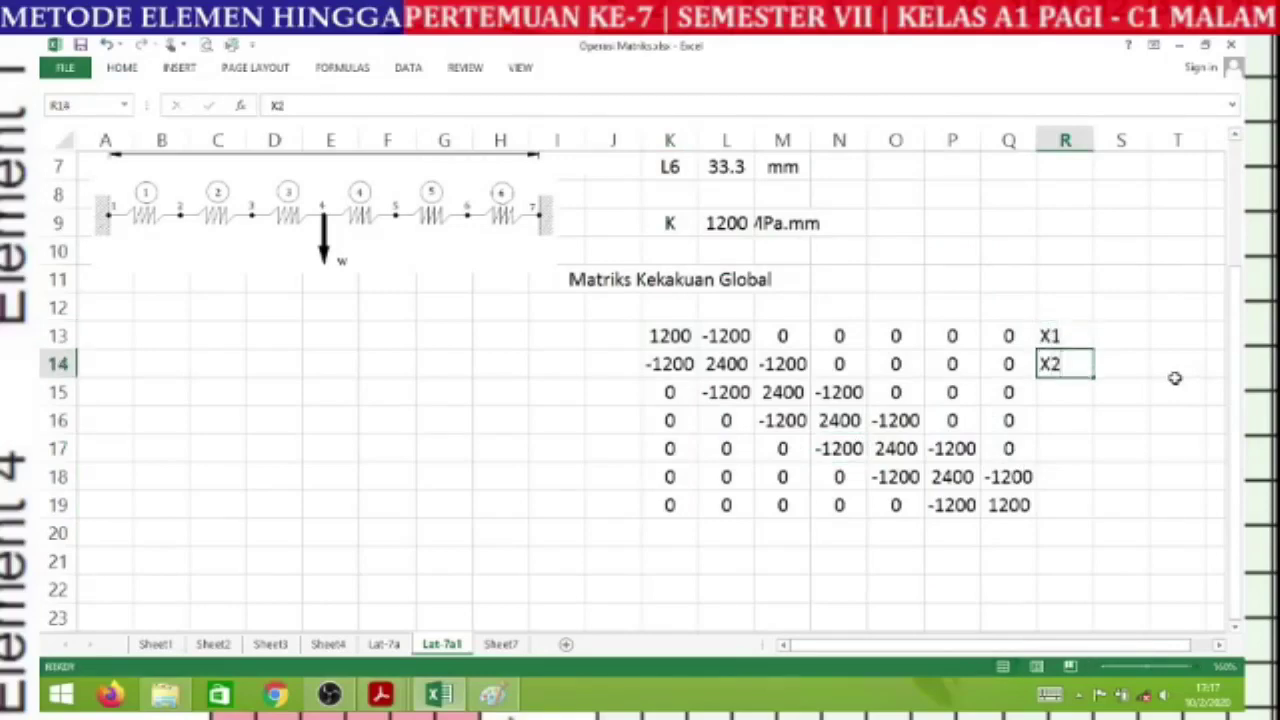
key(Return)
drag(1060, 334, 1064, 516)
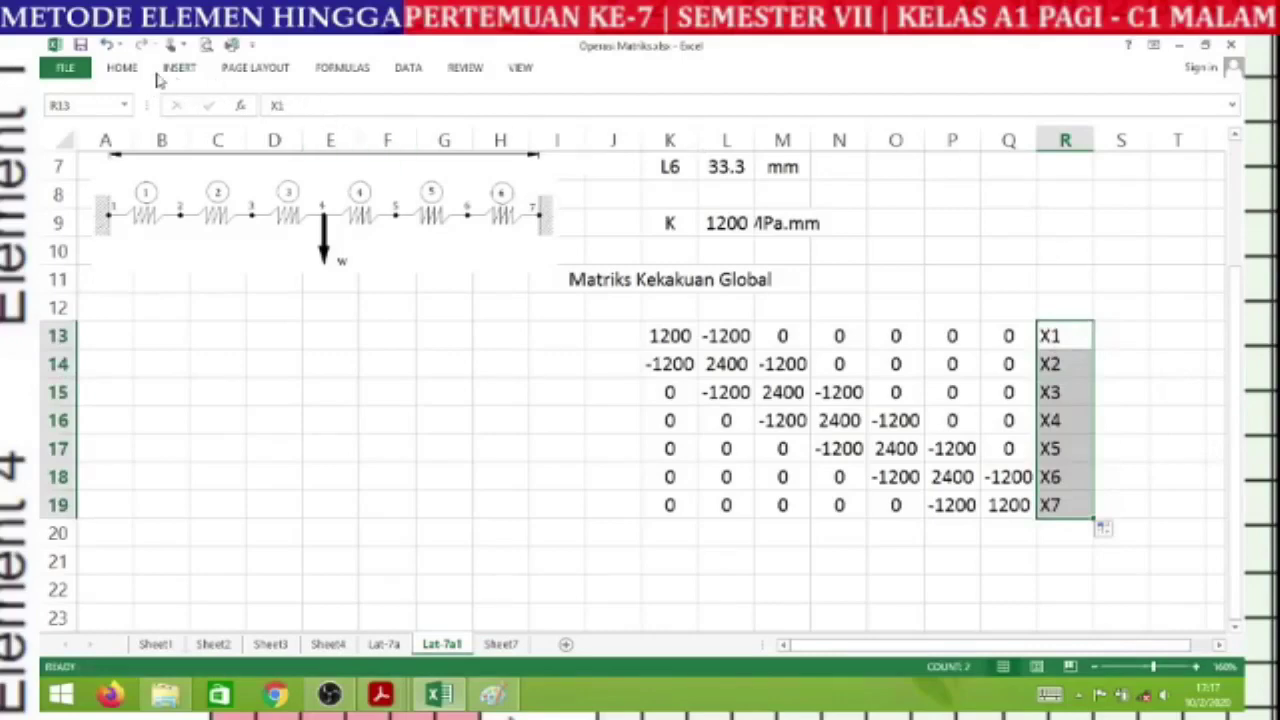
click(122, 68)
click(394, 125)
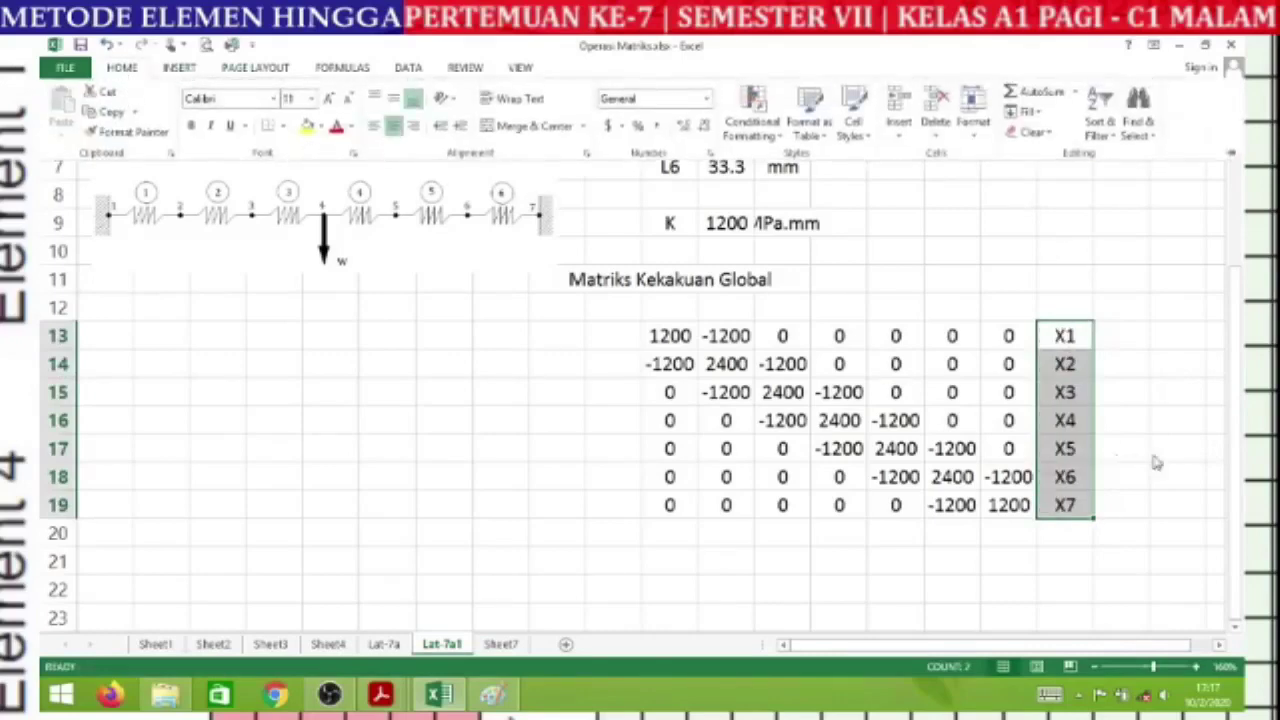
click(1121, 420)
click(1118, 419)
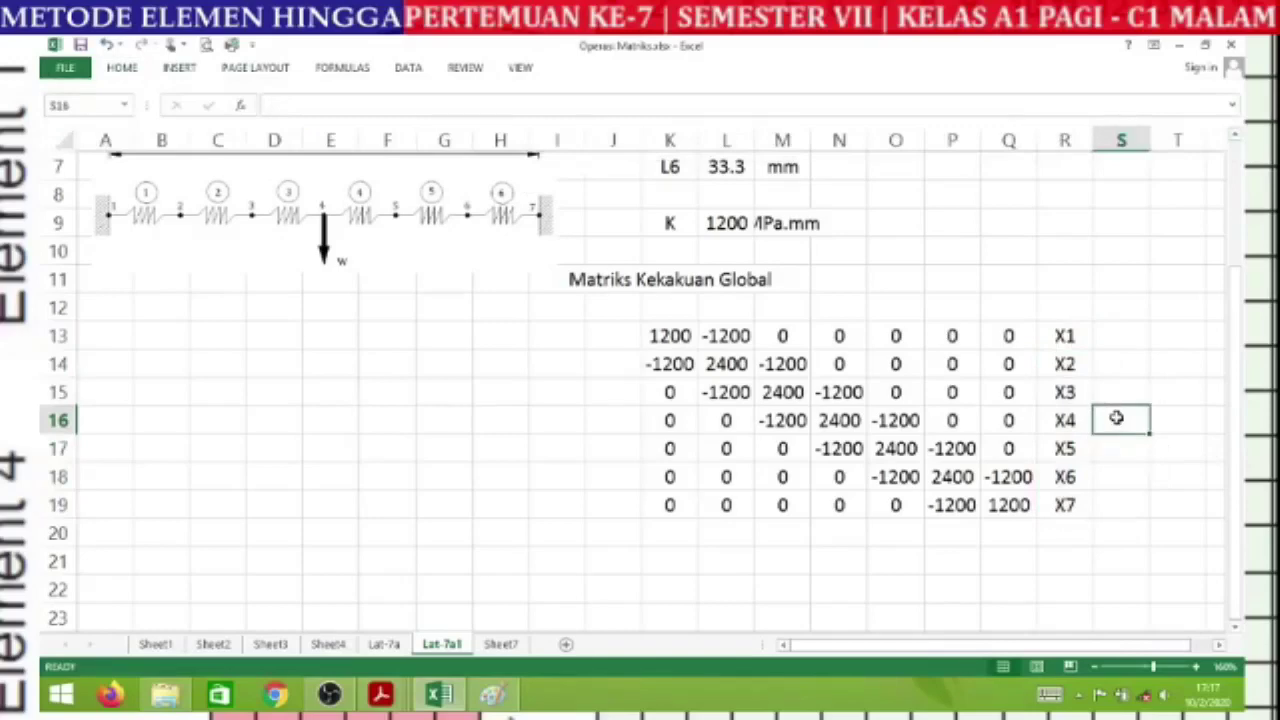
- Put an equals sign in S16 and centre column S
text(')
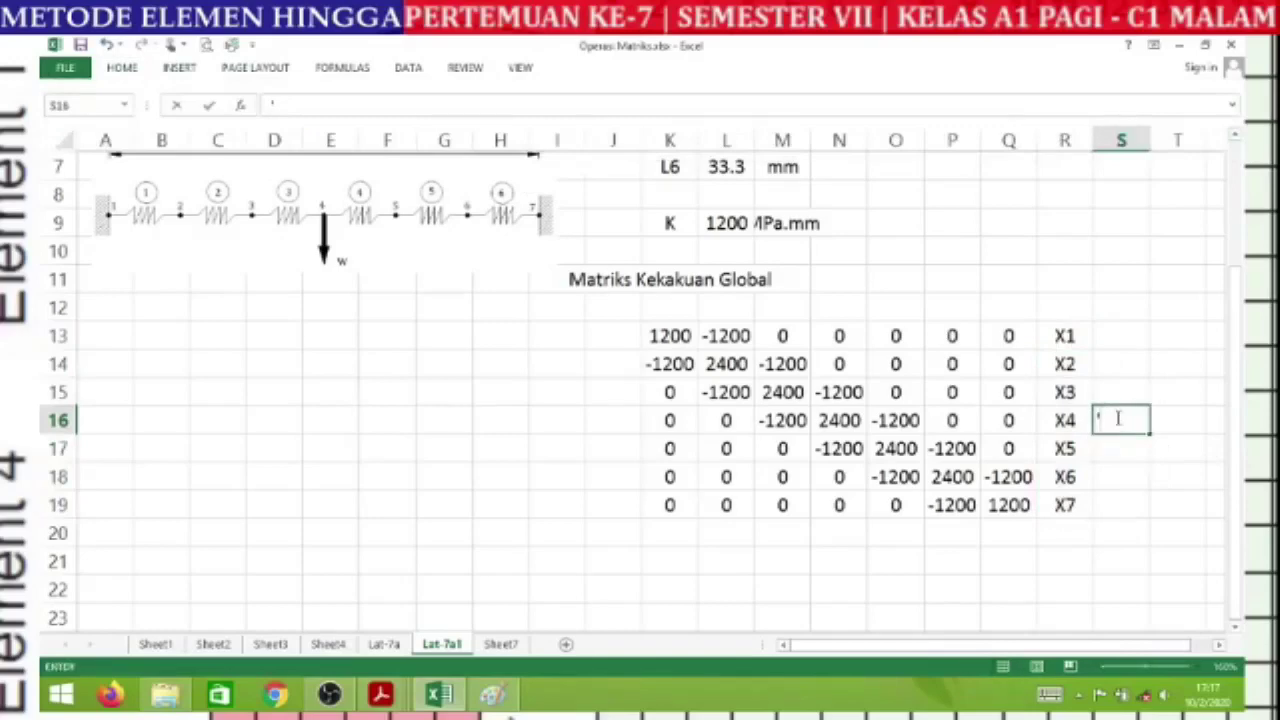
text(=)
key(Return)
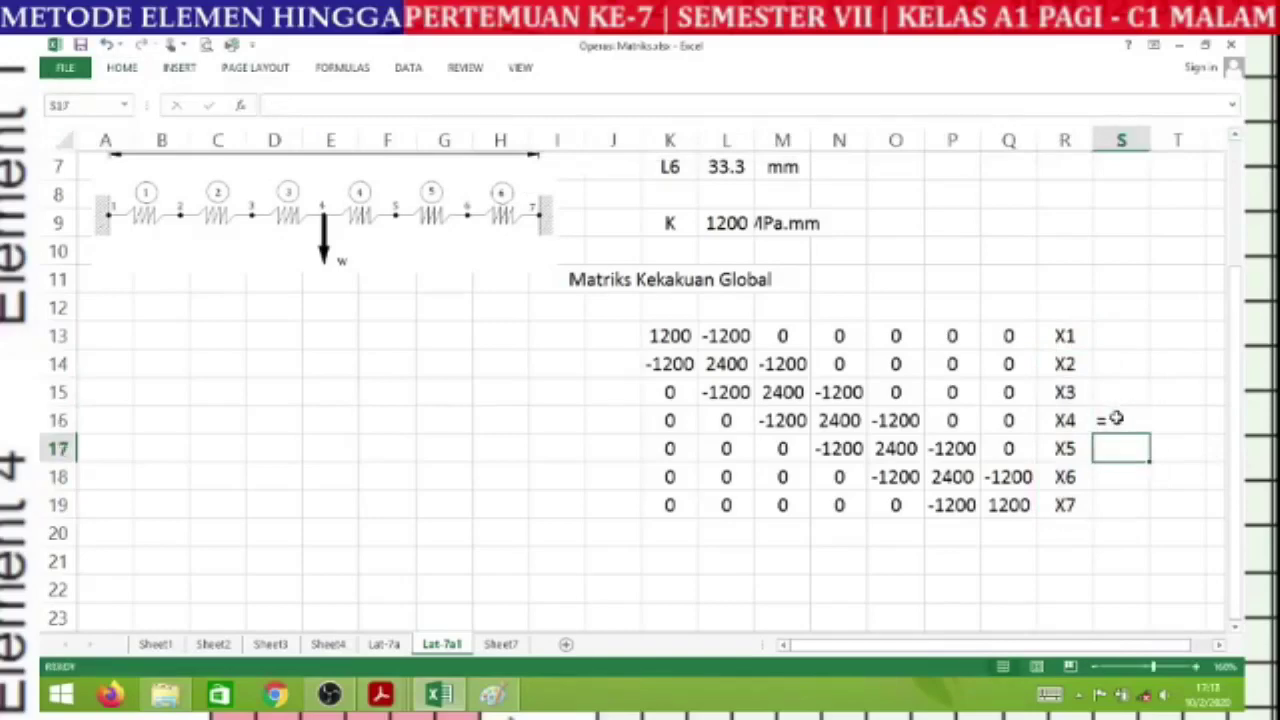
click(1125, 138)
click(122, 68)
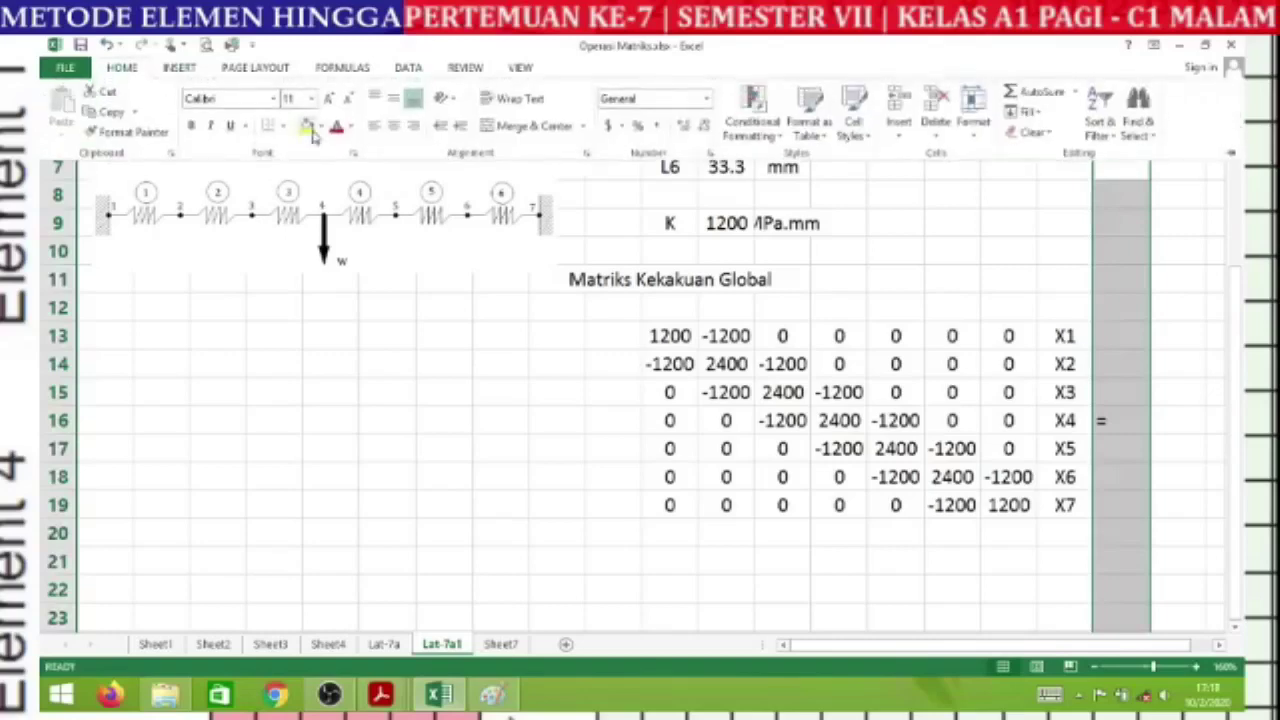
click(393, 125)
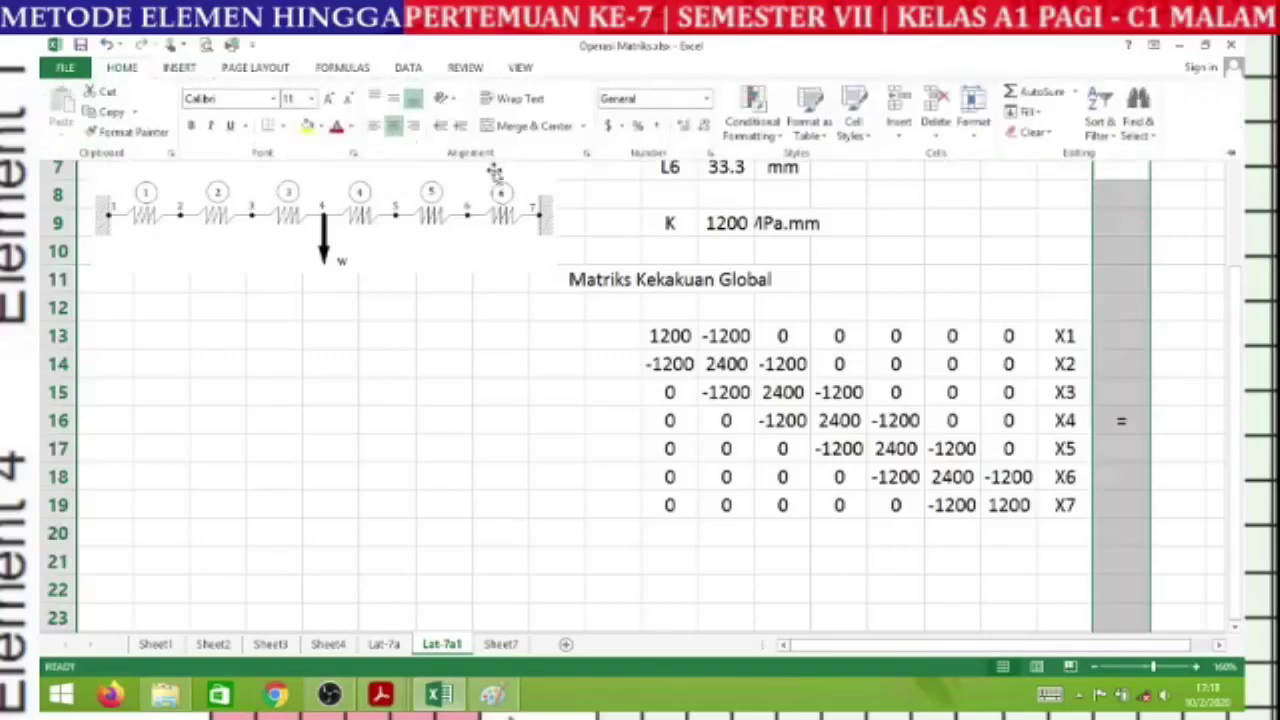
click(1168, 348)
- Enter the load vector 0, 0, 0, 500, 0, 0, 0 down T13:T19
click(1174, 338)
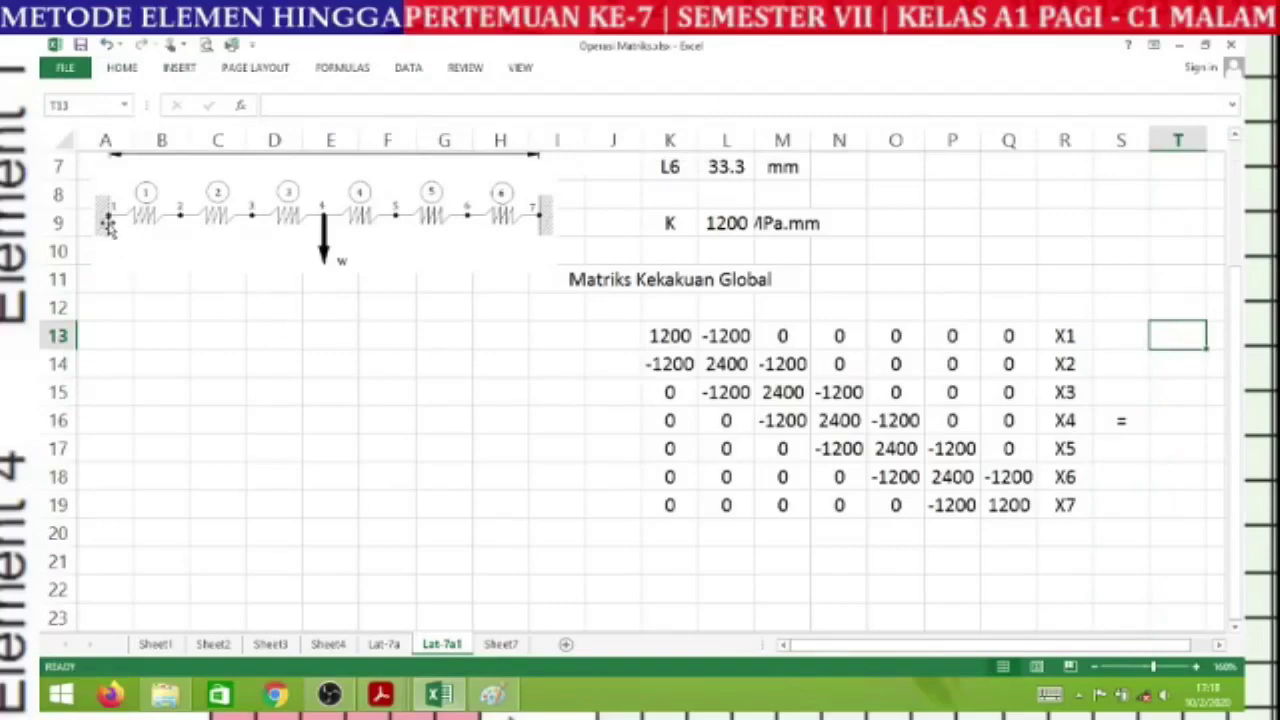
text(0)
key(Return)
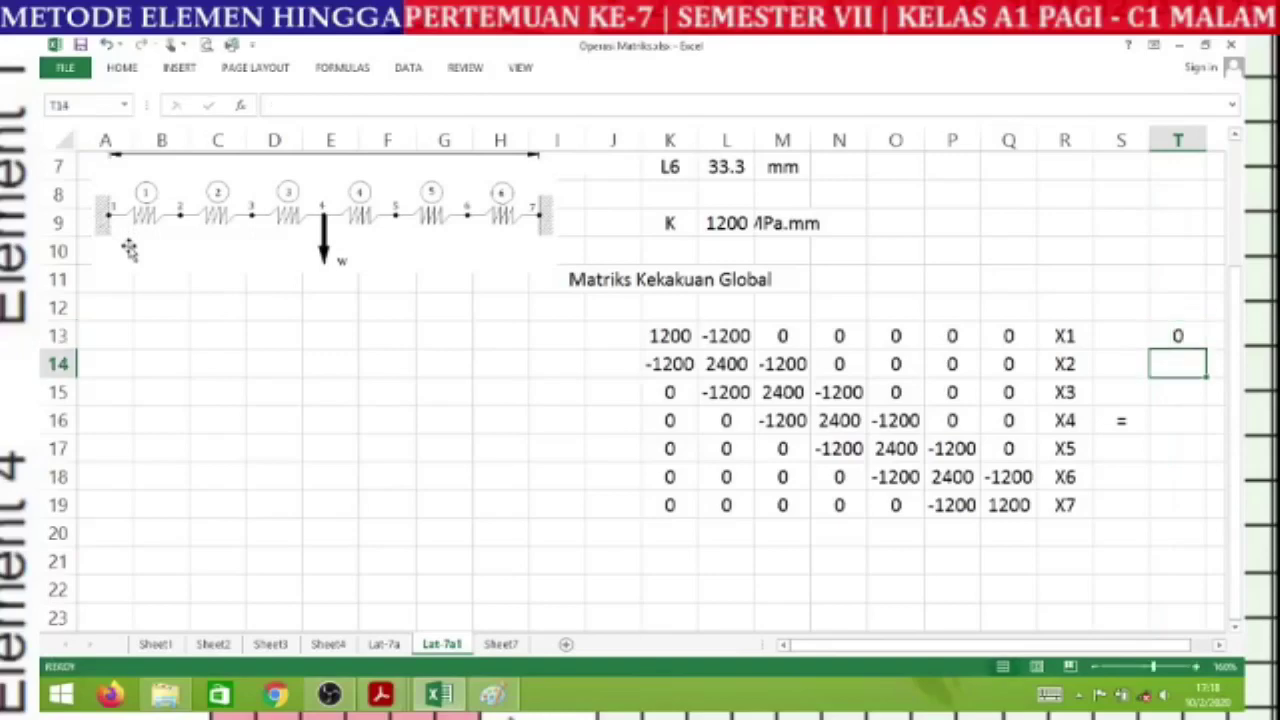
text(0)
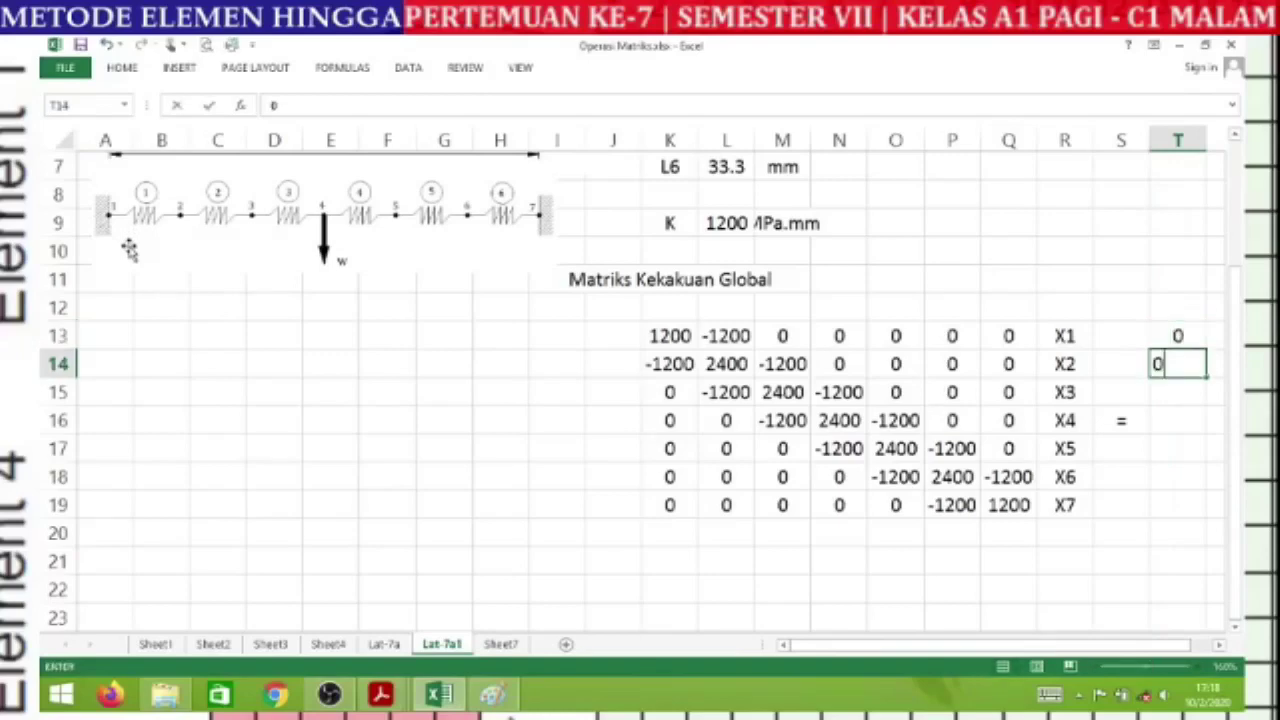
key(Return)
text(0)
key(Return)
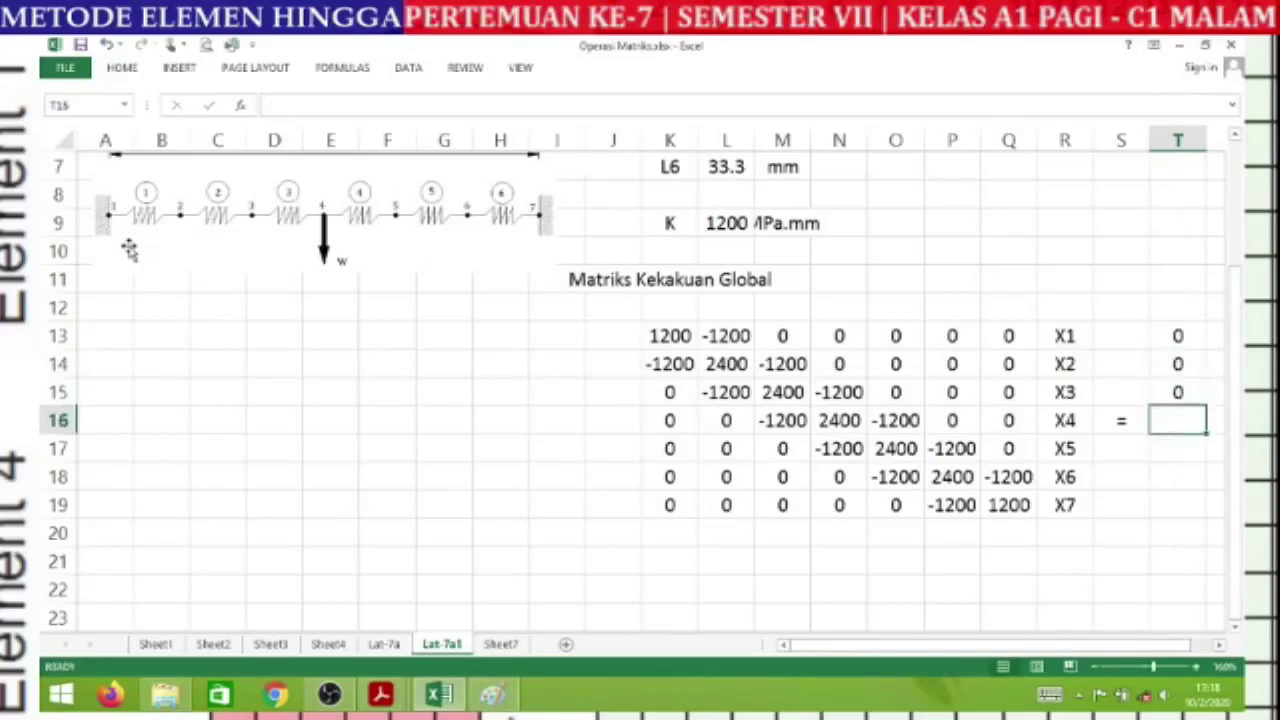
scroll(262, 314, up, 1)
scroll(262, 314, down, 2)
text(500)
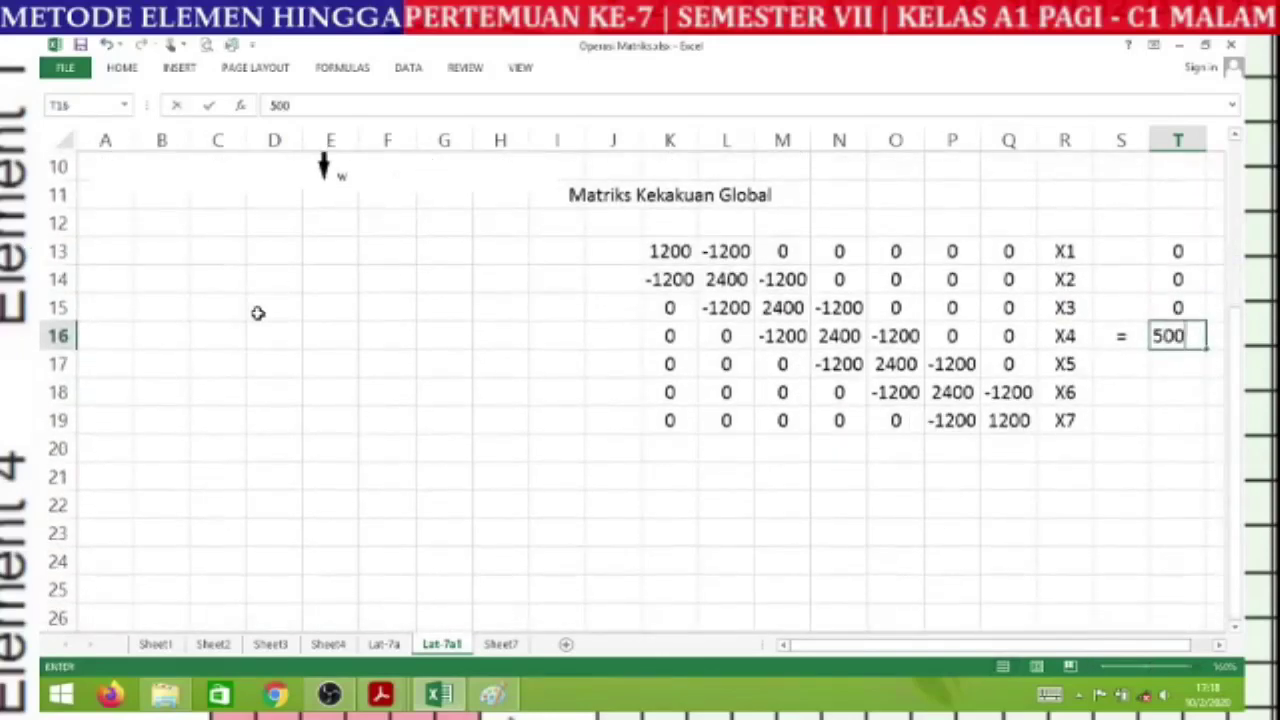
key(Return)
scroll(375, 384, up, 1)
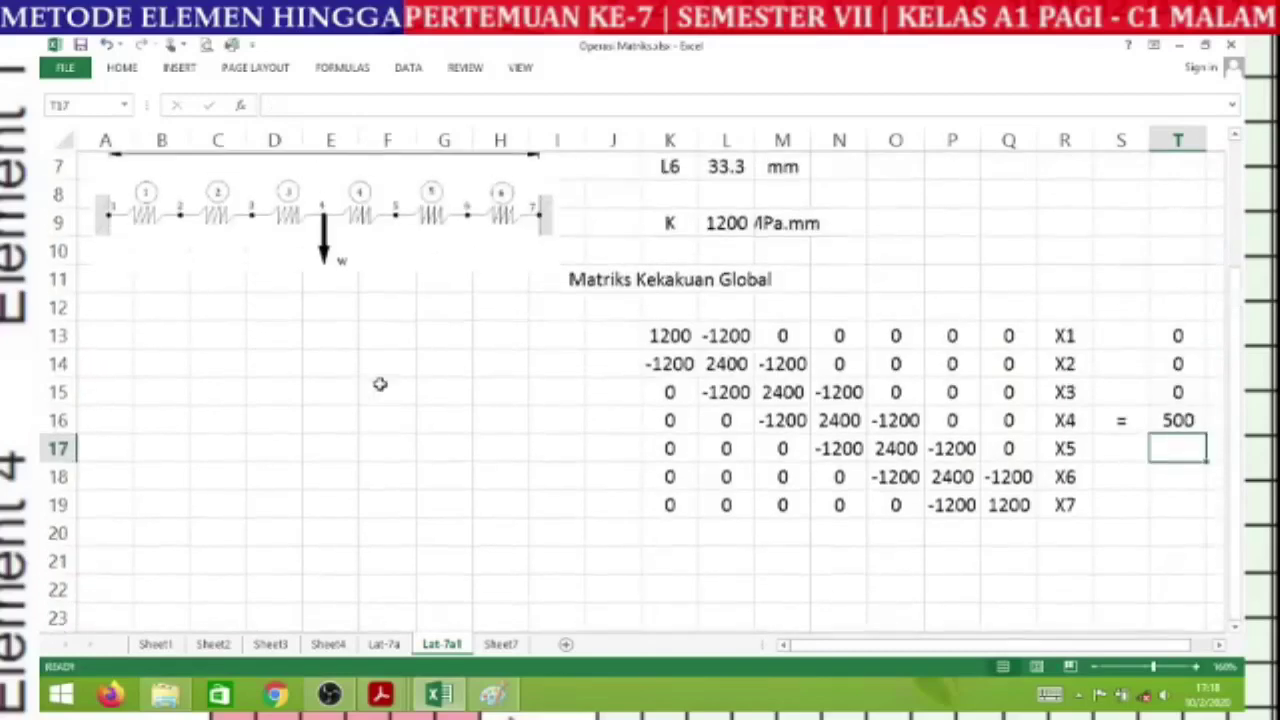
scroll(380, 384, up, 1)
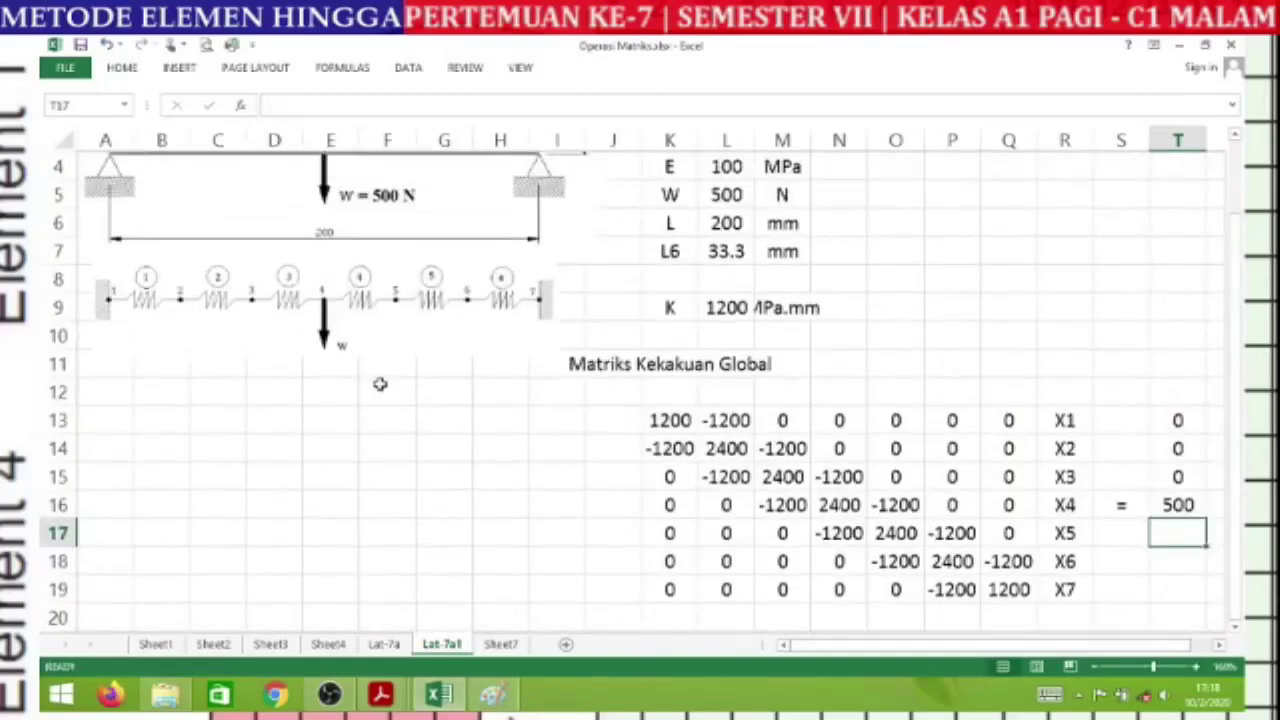
scroll(380, 384, down, 1)
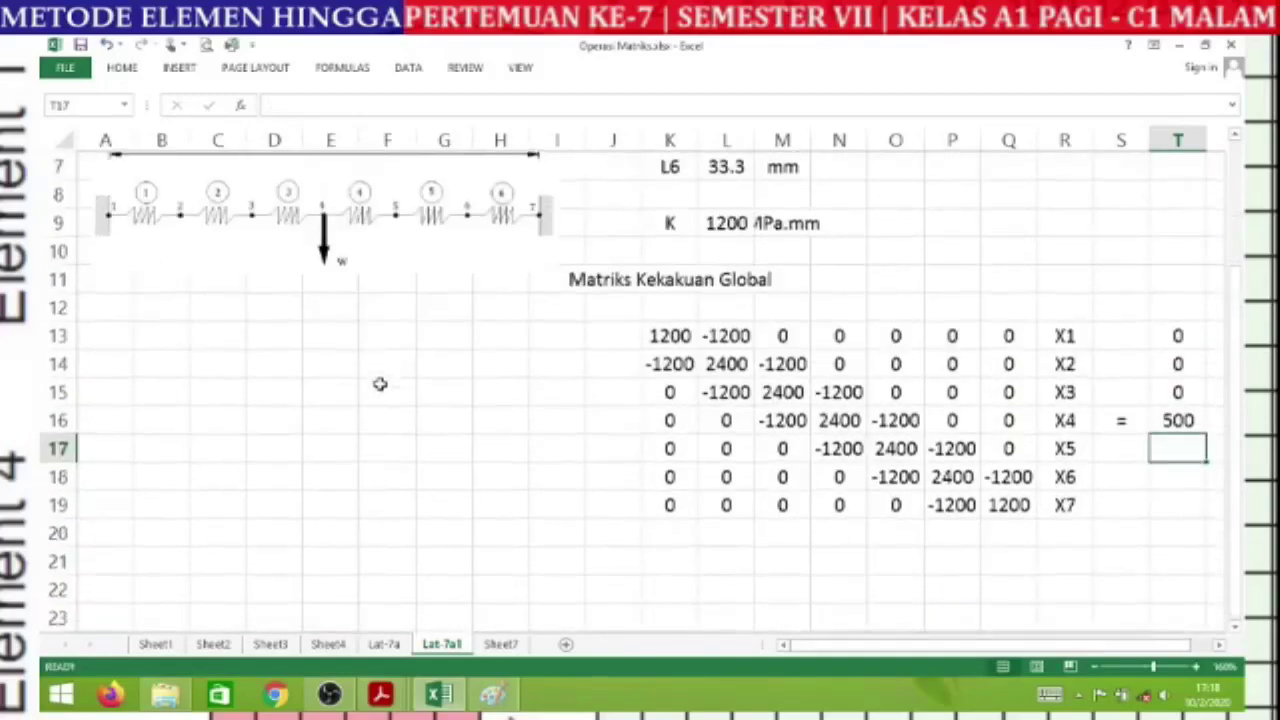
scroll(380, 384, up, 1)
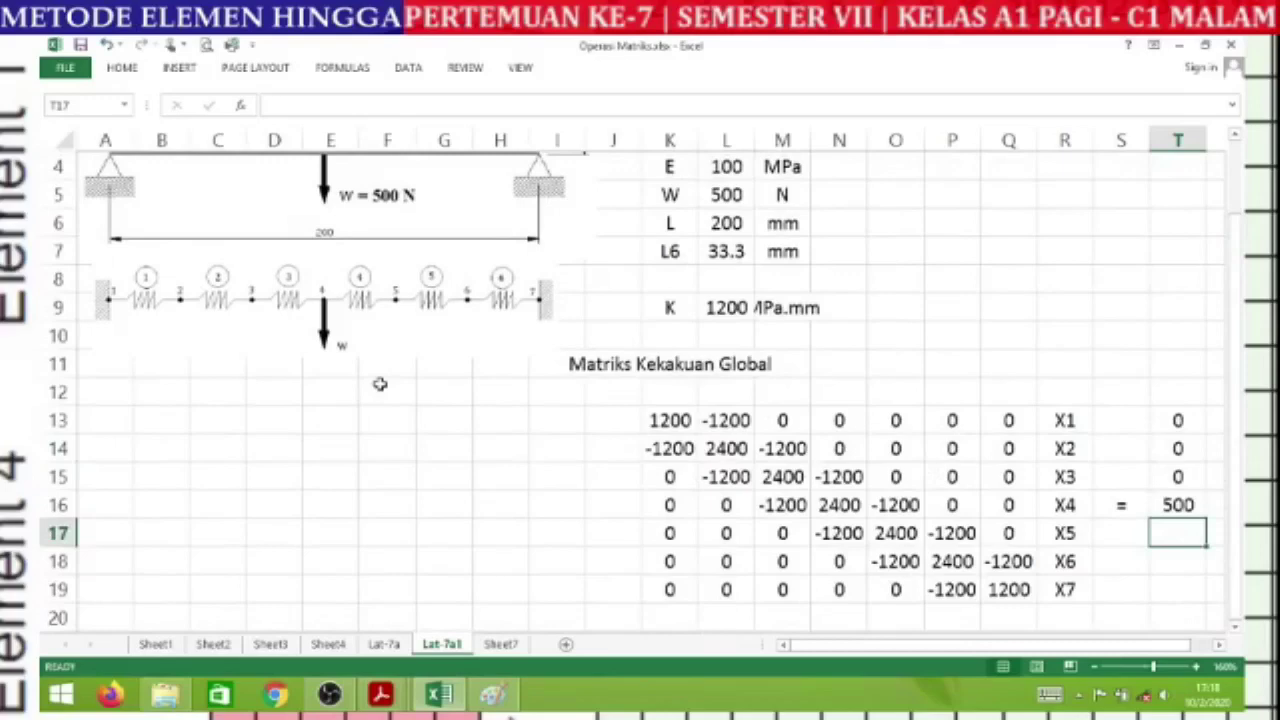
text(0)
key(Return)
text(0)
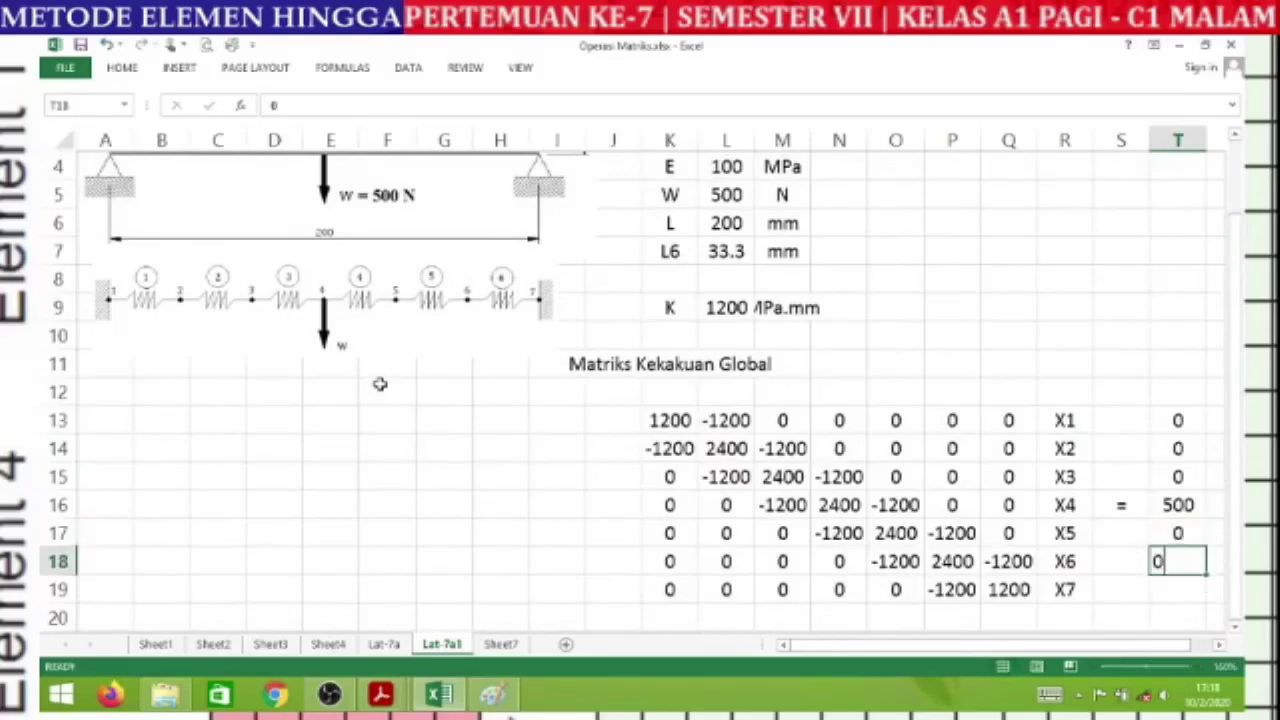
key(Return)
text(0)
key(Return)
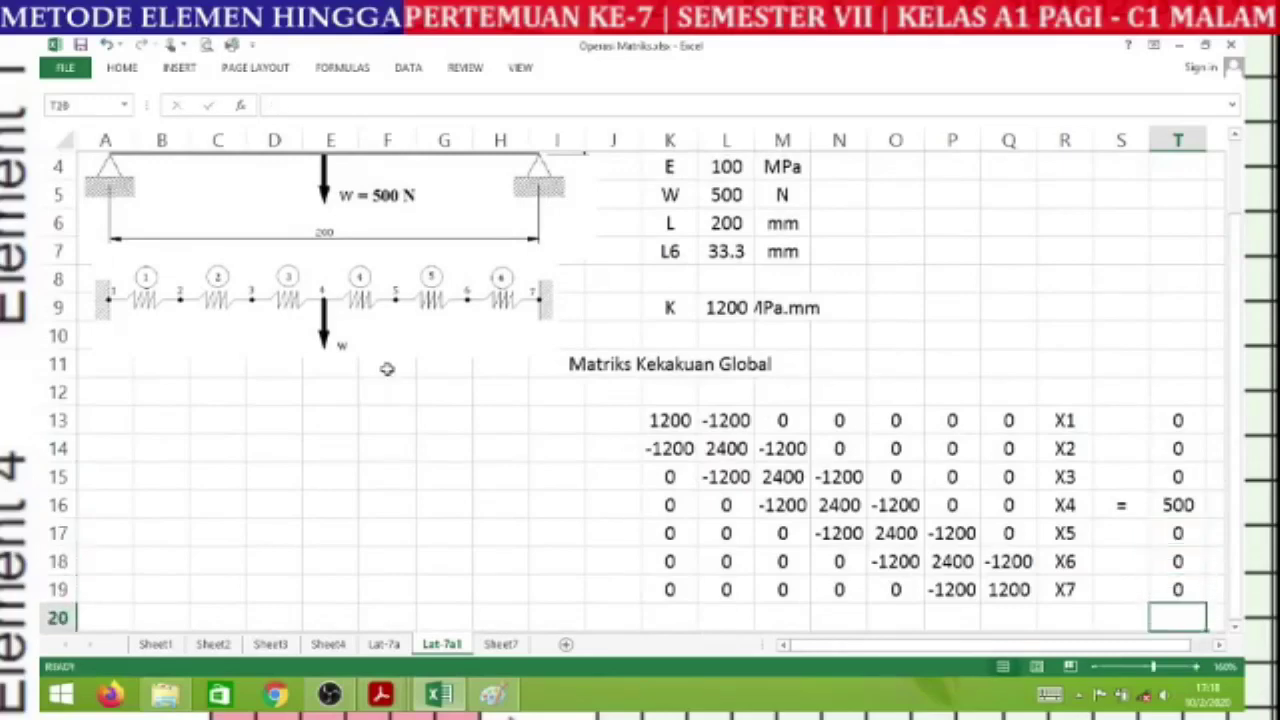
scroll(467, 464, down, 1)
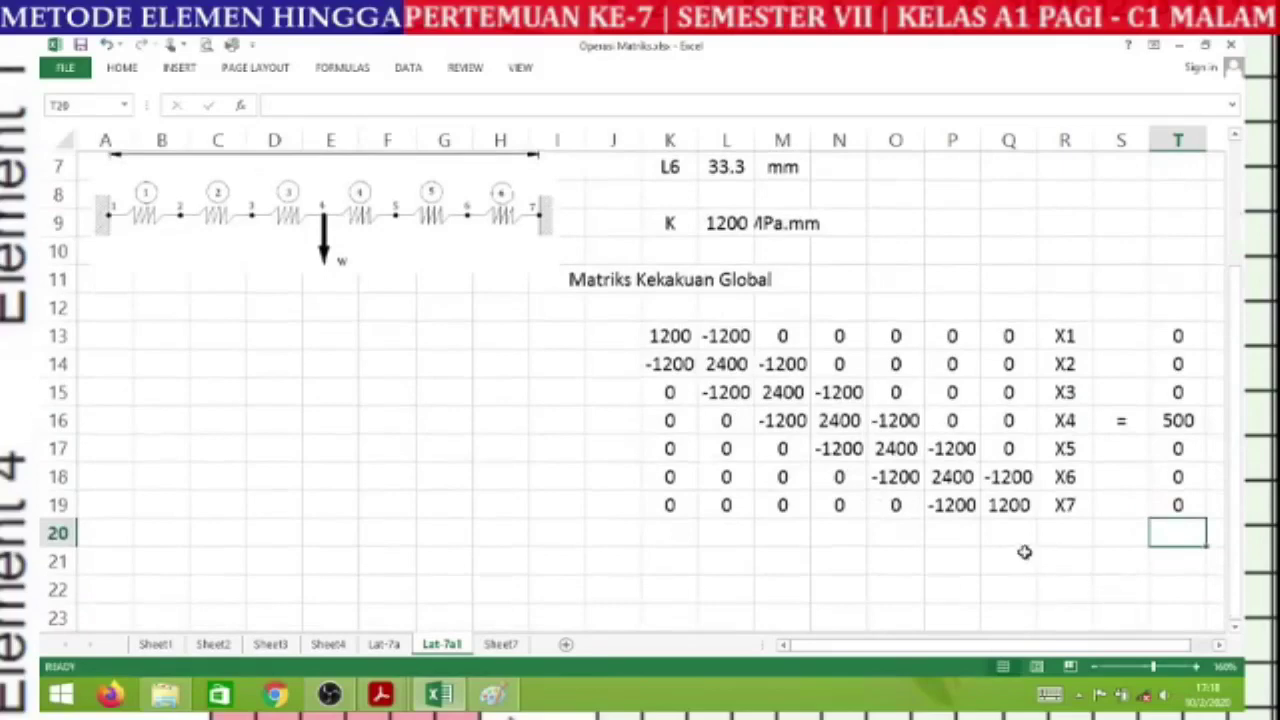
- Type the label 'Kondisi Batas:' in J21 below the matrix
click(1219, 645)
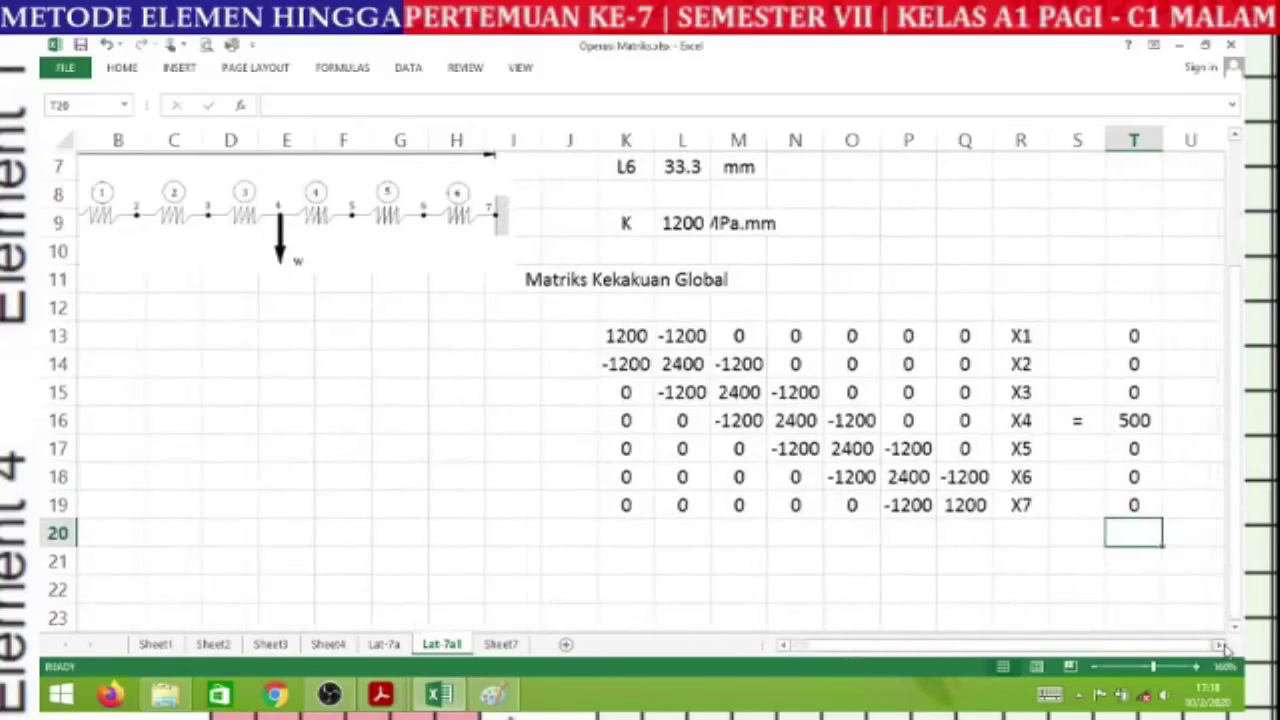
scroll(935, 451, down, 1)
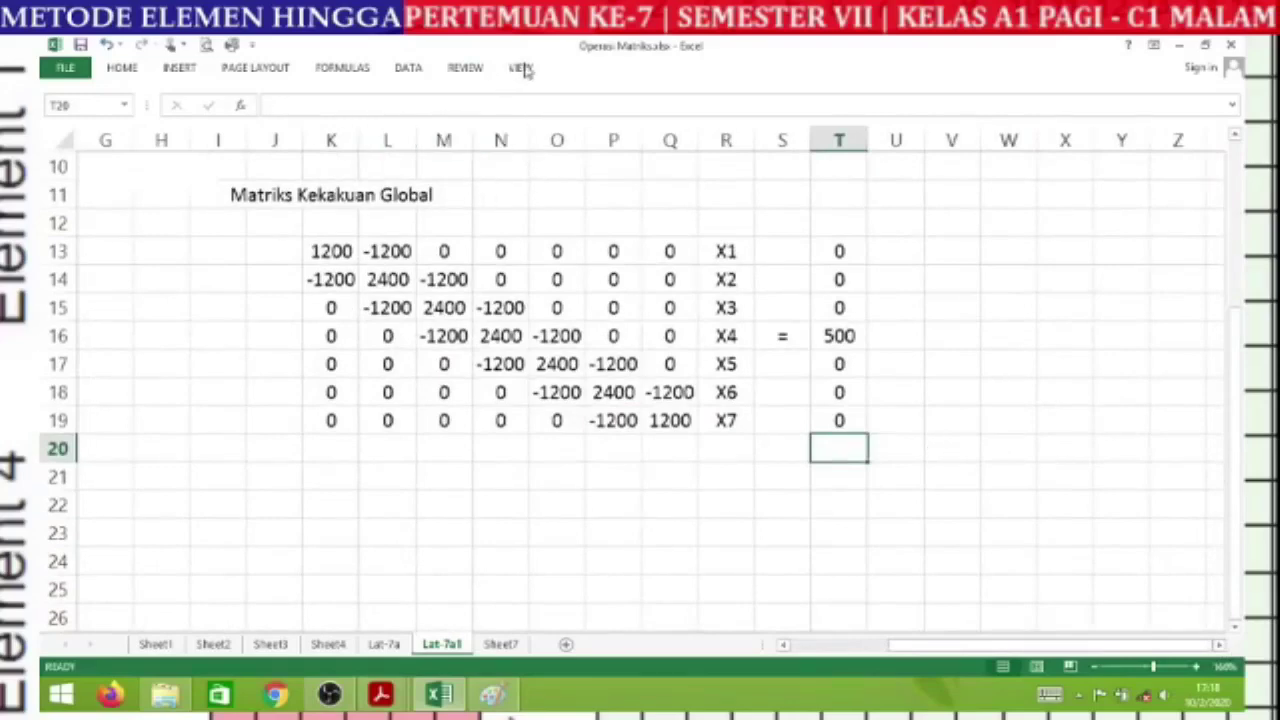
click(262, 478)
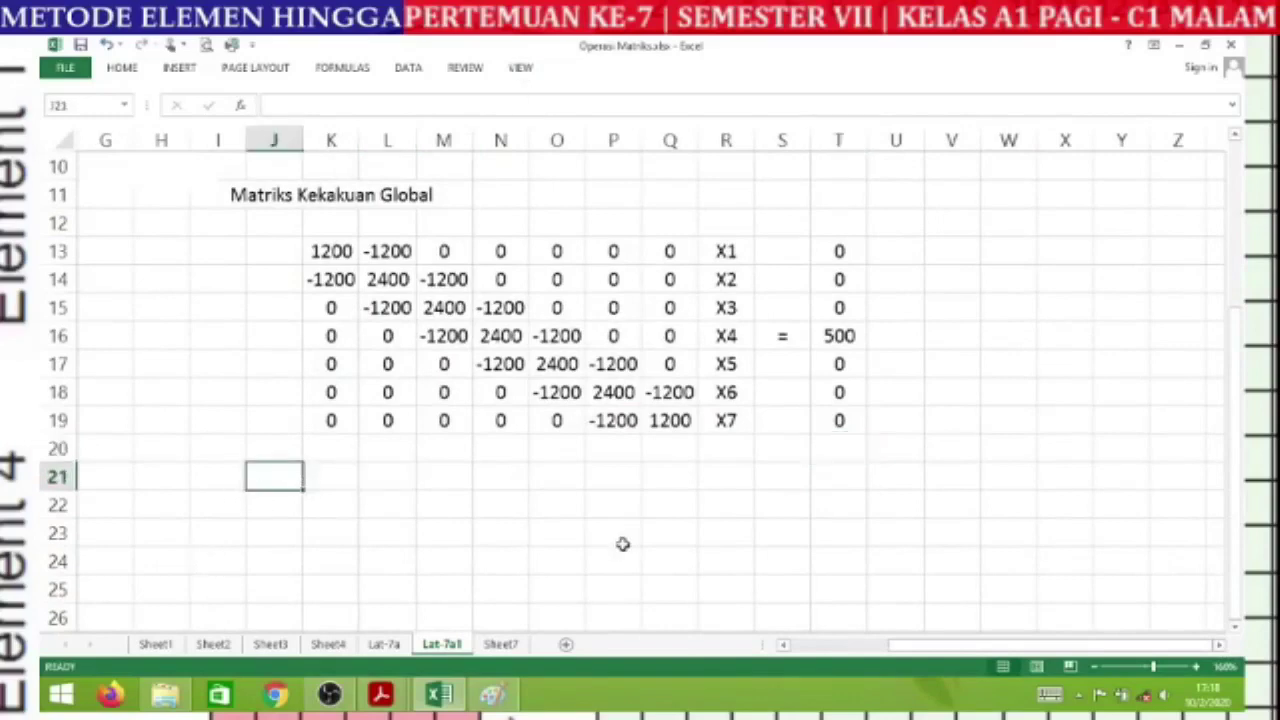
text(T)
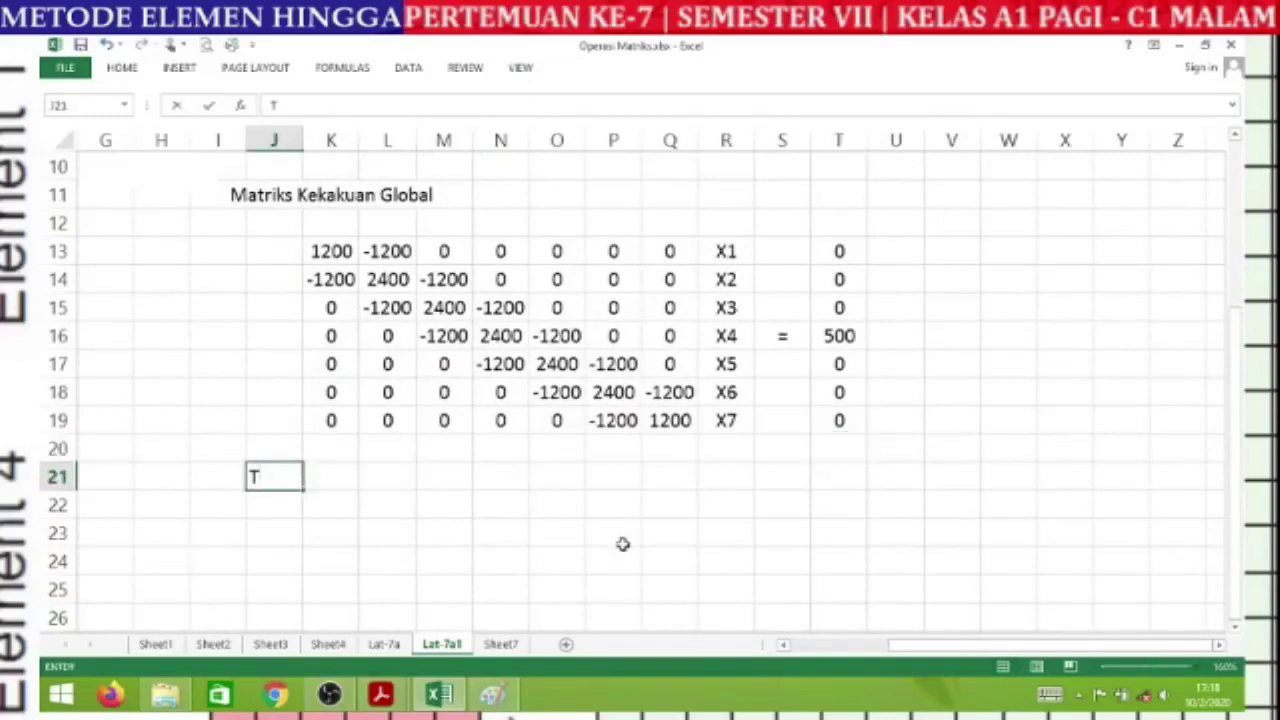
text(Kondisi )
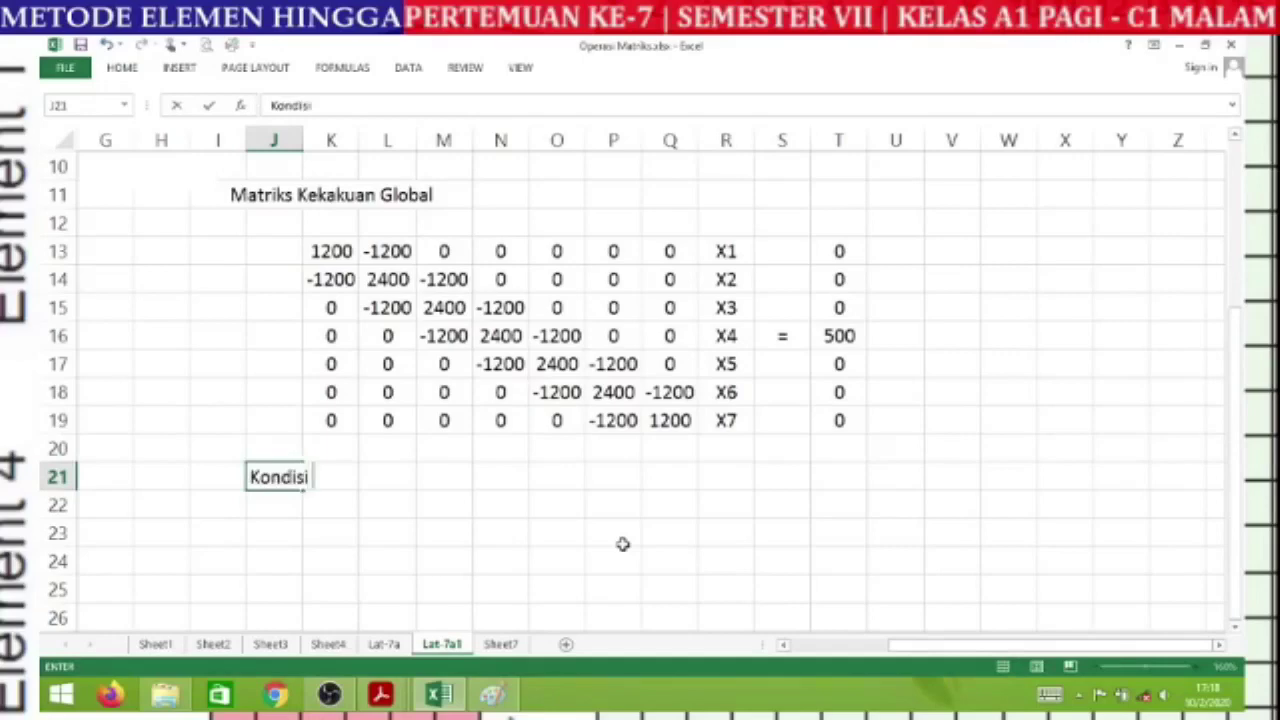
text(Batas:)
key(Return)
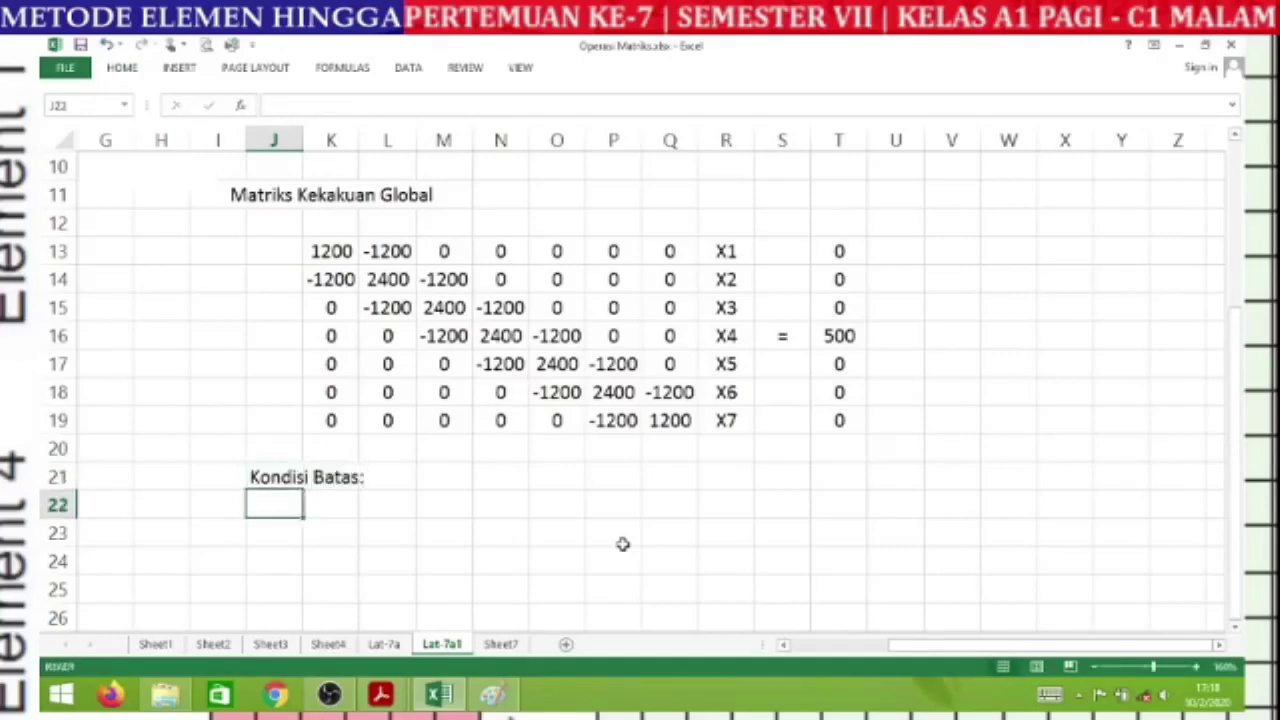
key(Down)
key(Right)
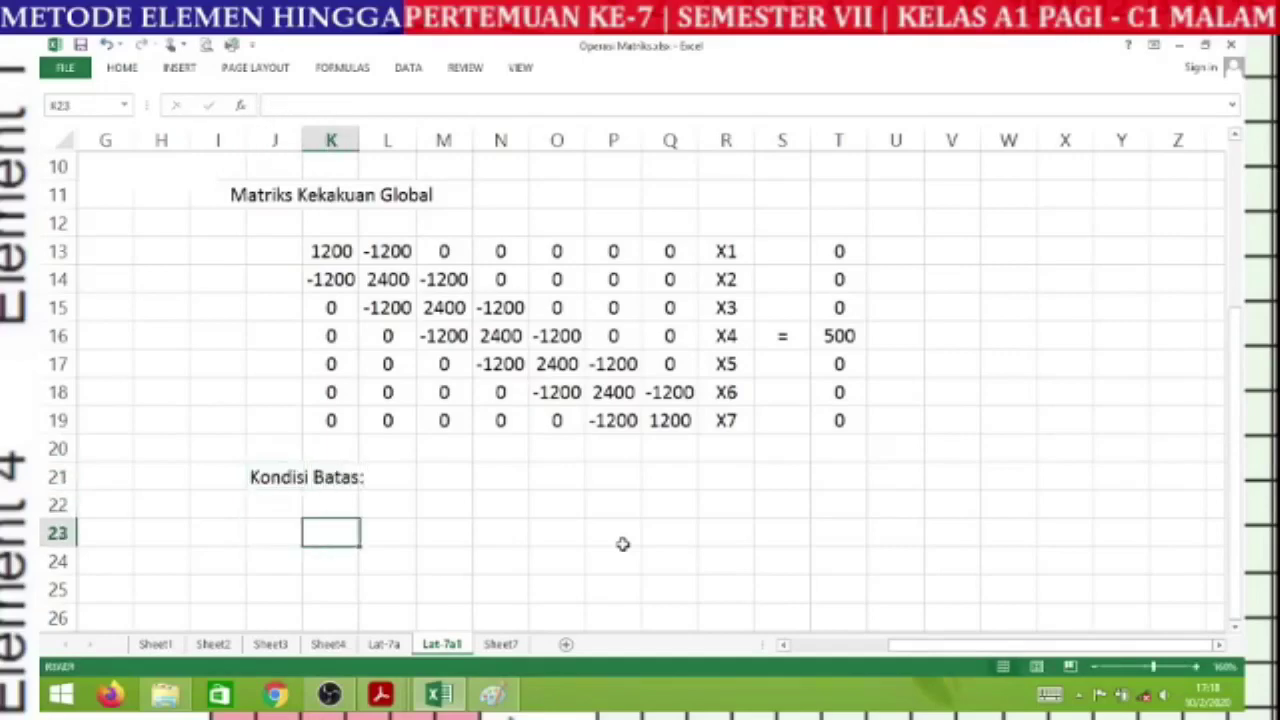
- Select the X1 row of the matrix, K13 to T13
click(853, 645)
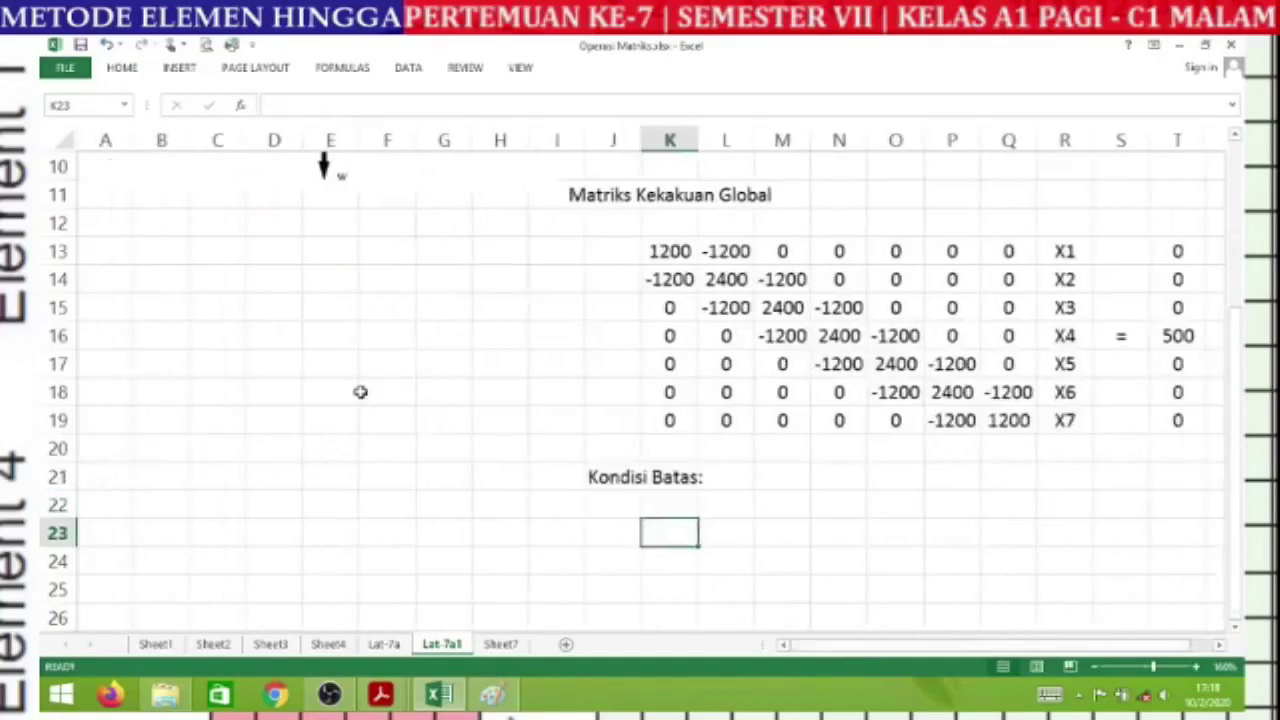
scroll(361, 392, up, 3)
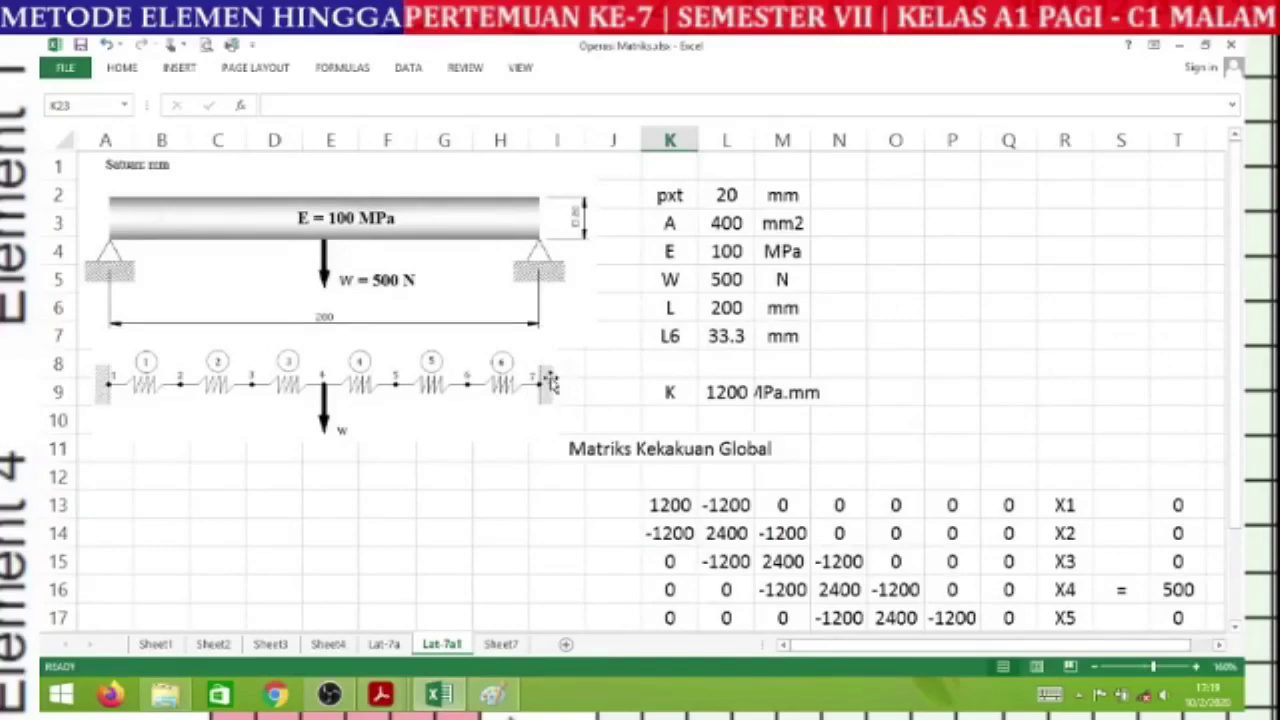
mouse_move(830, 650)
mouse_down()
mouse_move(856, 650)
mouse_move(820, 646)
mouse_up()
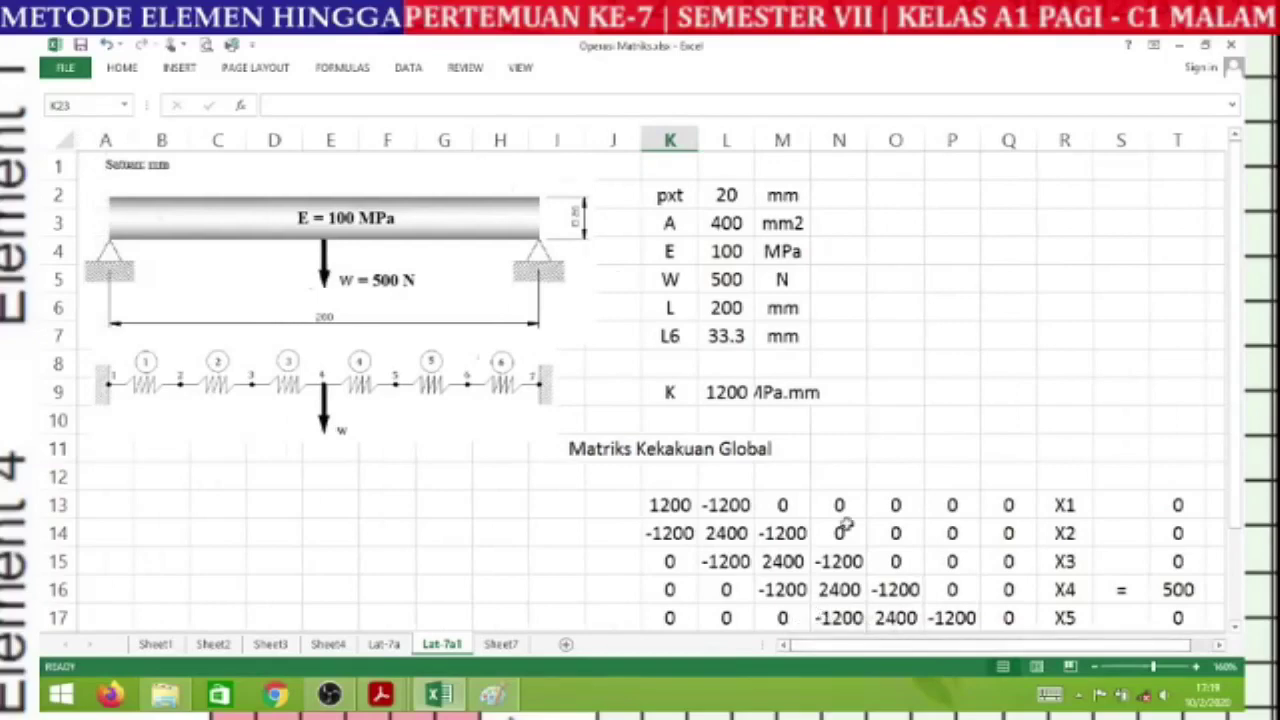
scroll(850, 535, down, 3)
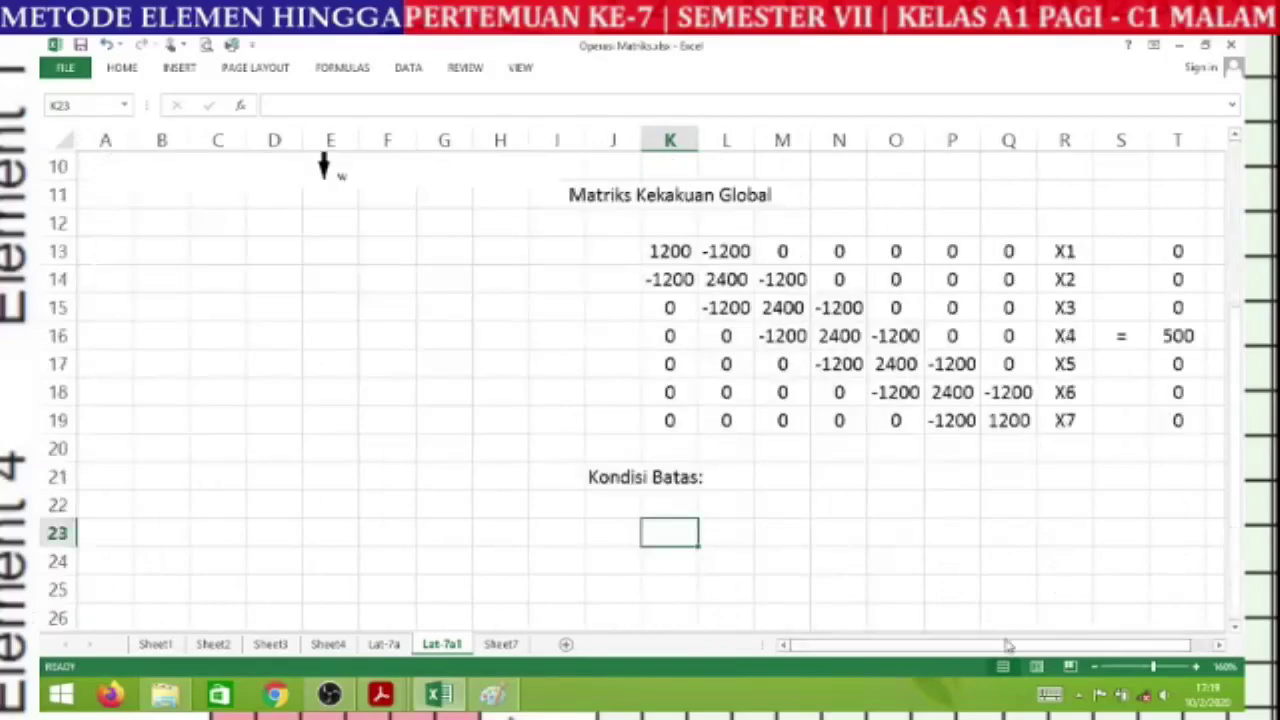
drag(1010, 647, 1030, 650)
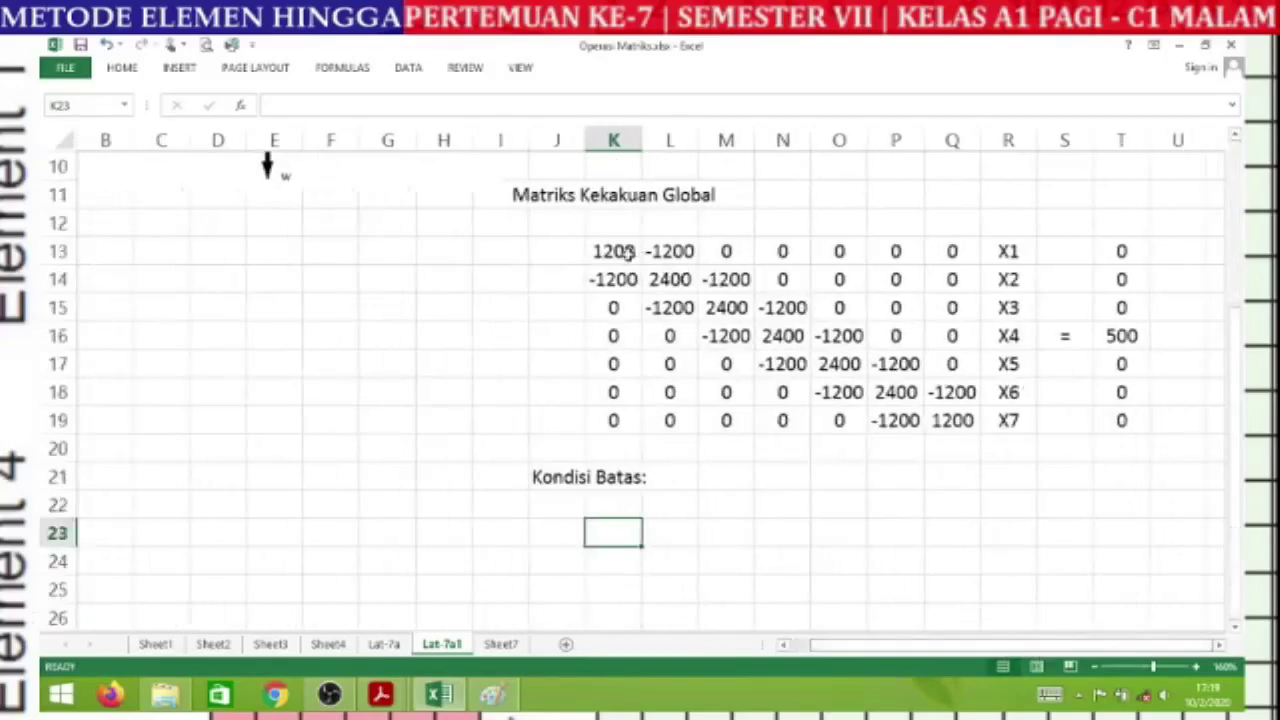
drag(613, 253, 1123, 253)
- Fill the X1 row and the first matrix column K13:K19 yellow
click(122, 67)
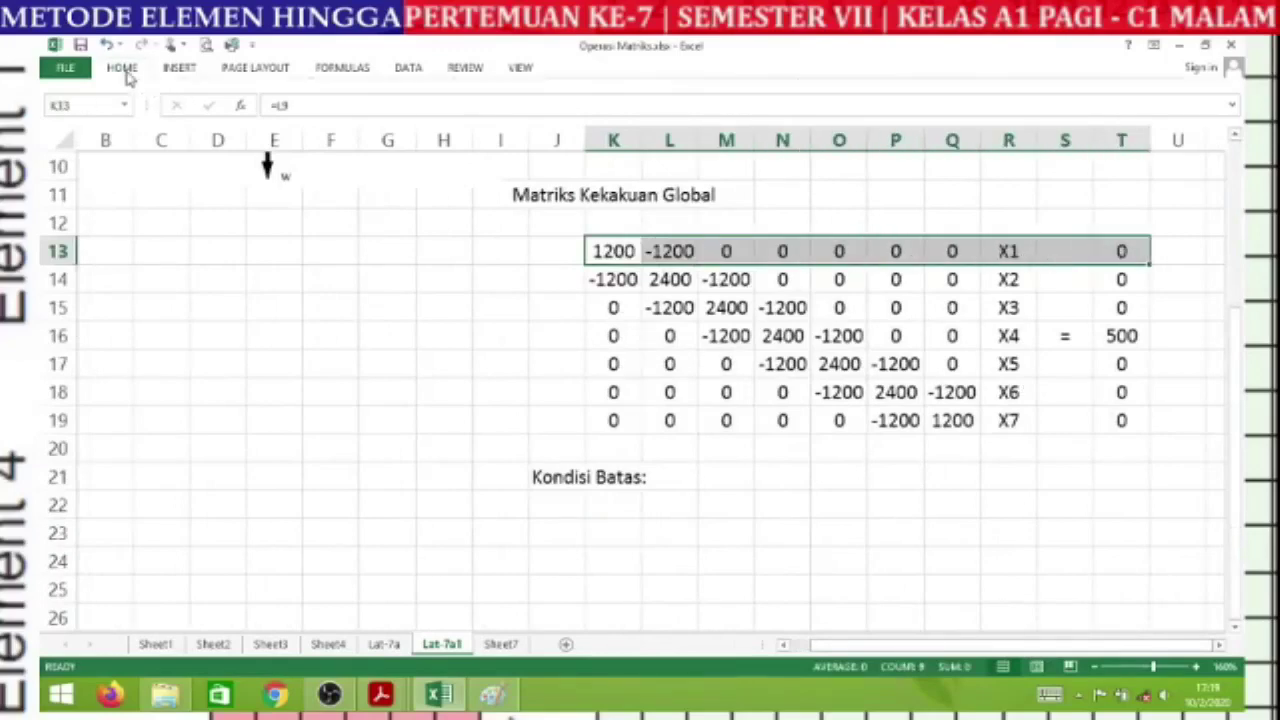
click(307, 126)
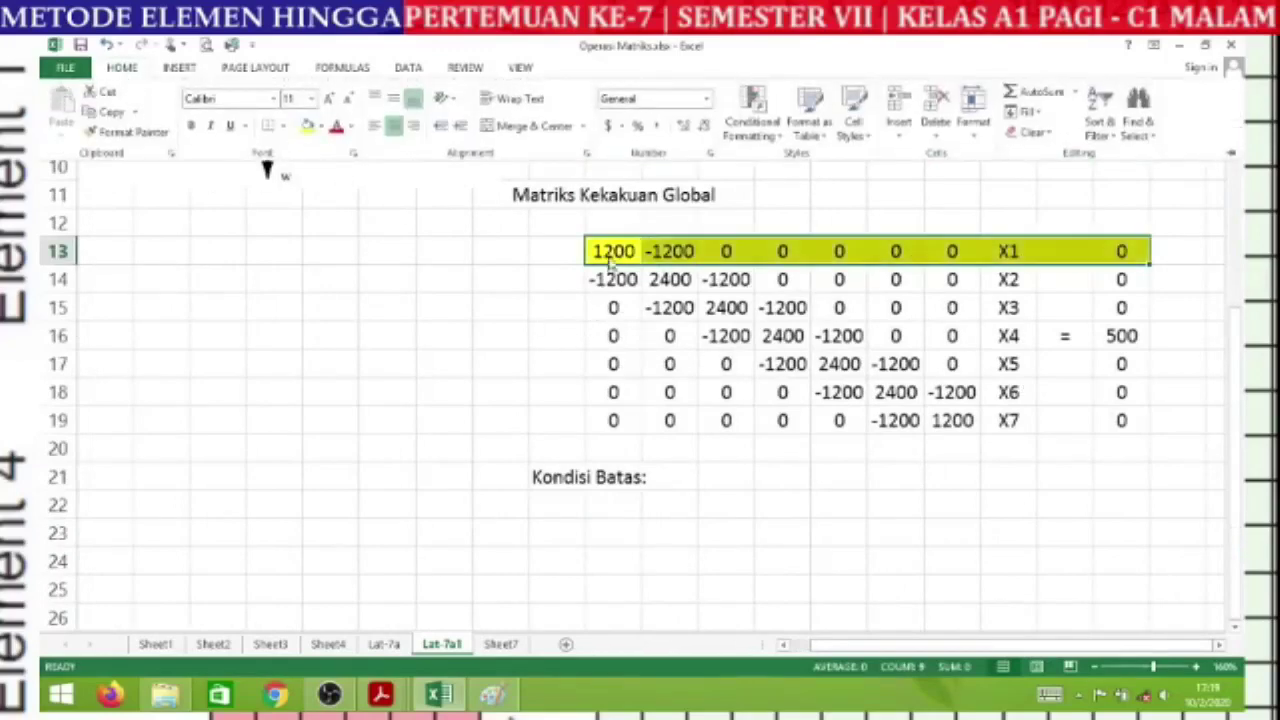
drag(606, 253, 606, 445)
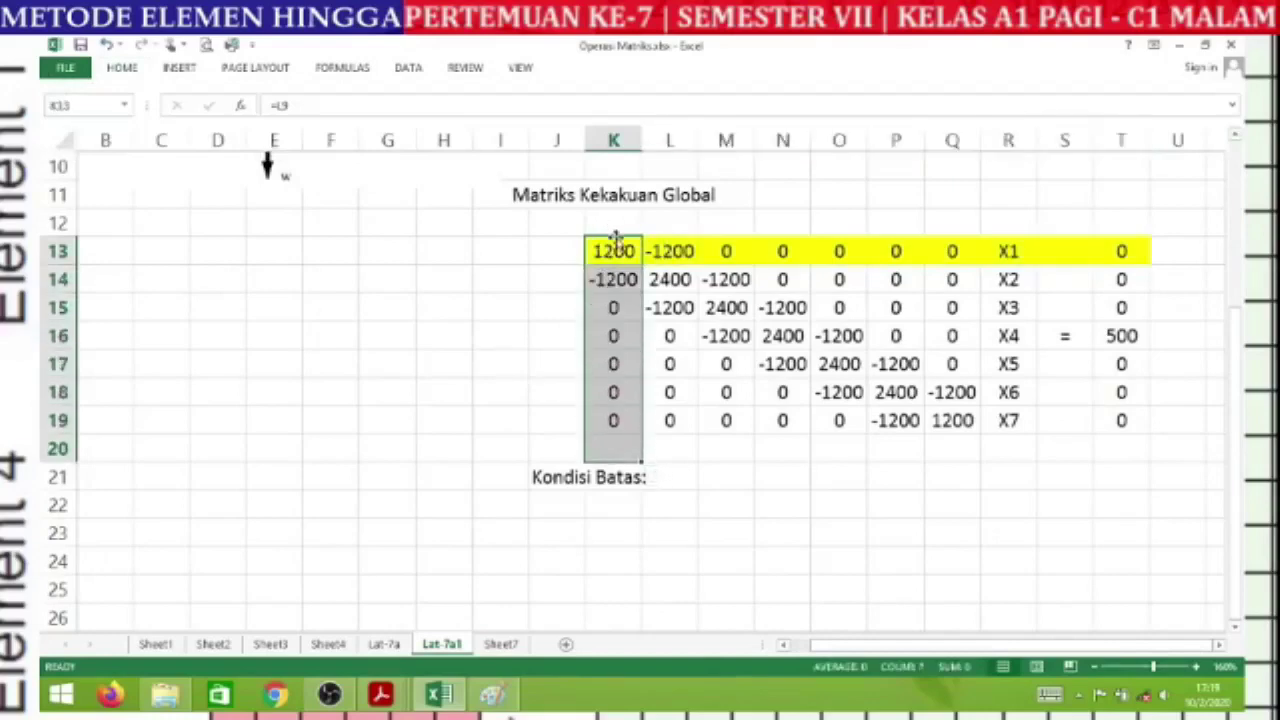
drag(614, 250, 612, 420)
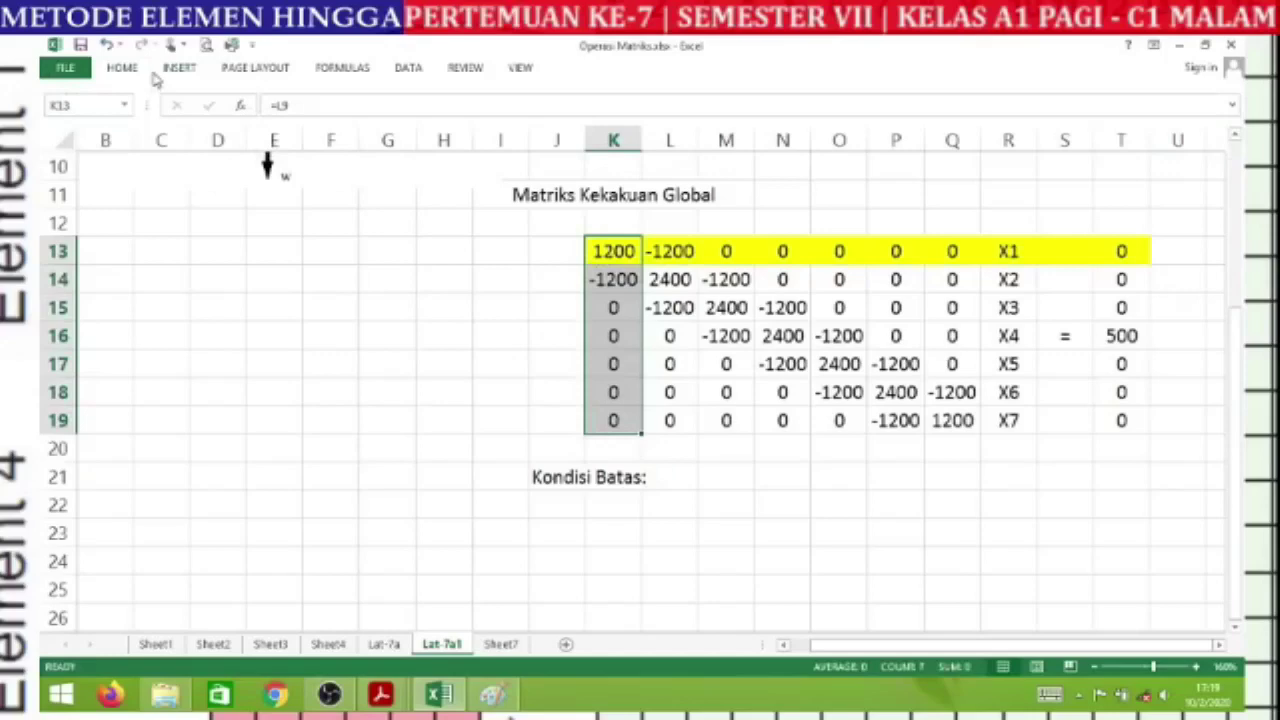
click(128, 70)
click(308, 113)
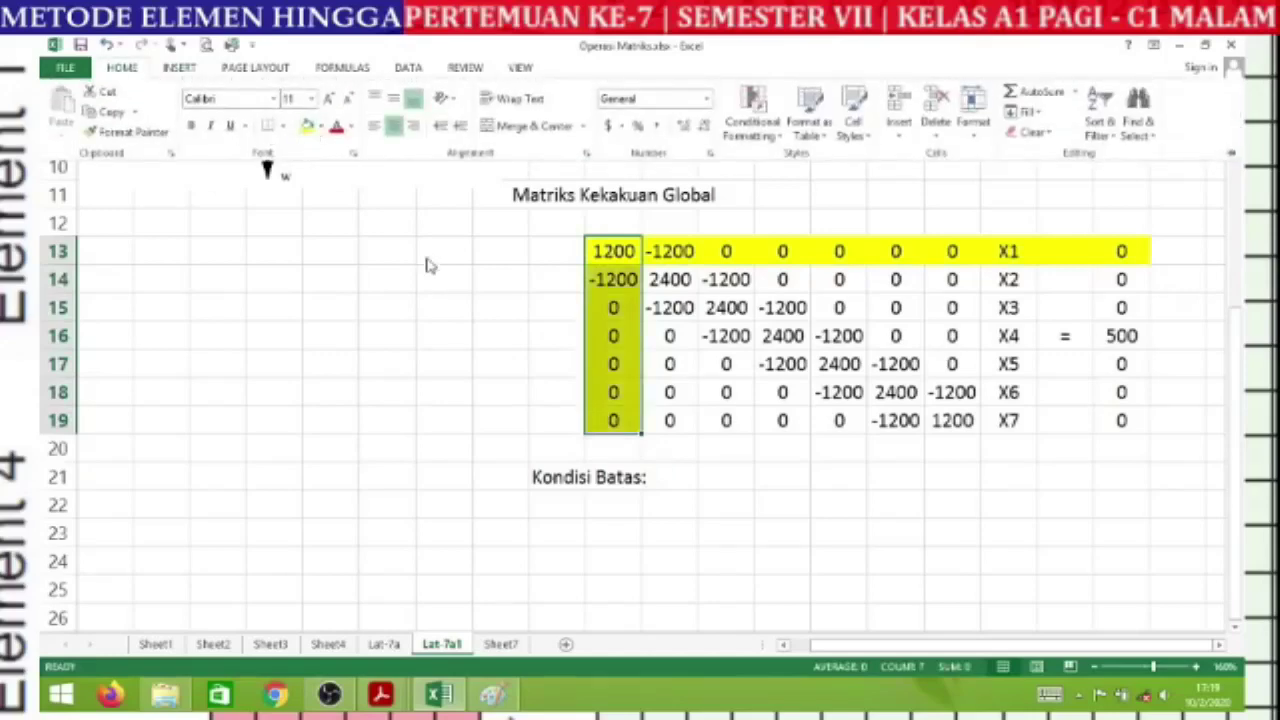
click(619, 525)
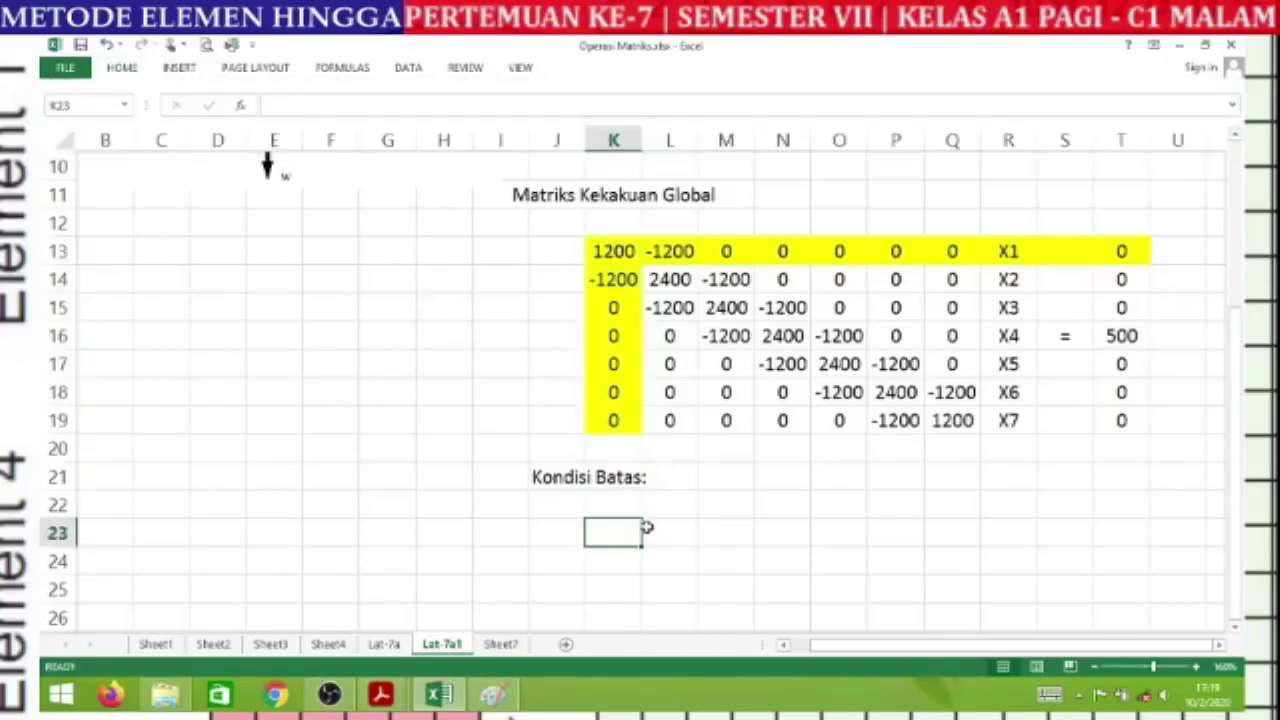
- List X1 = 0 in K23:L23 and X7 = 0 in K24:L24
text(X1)
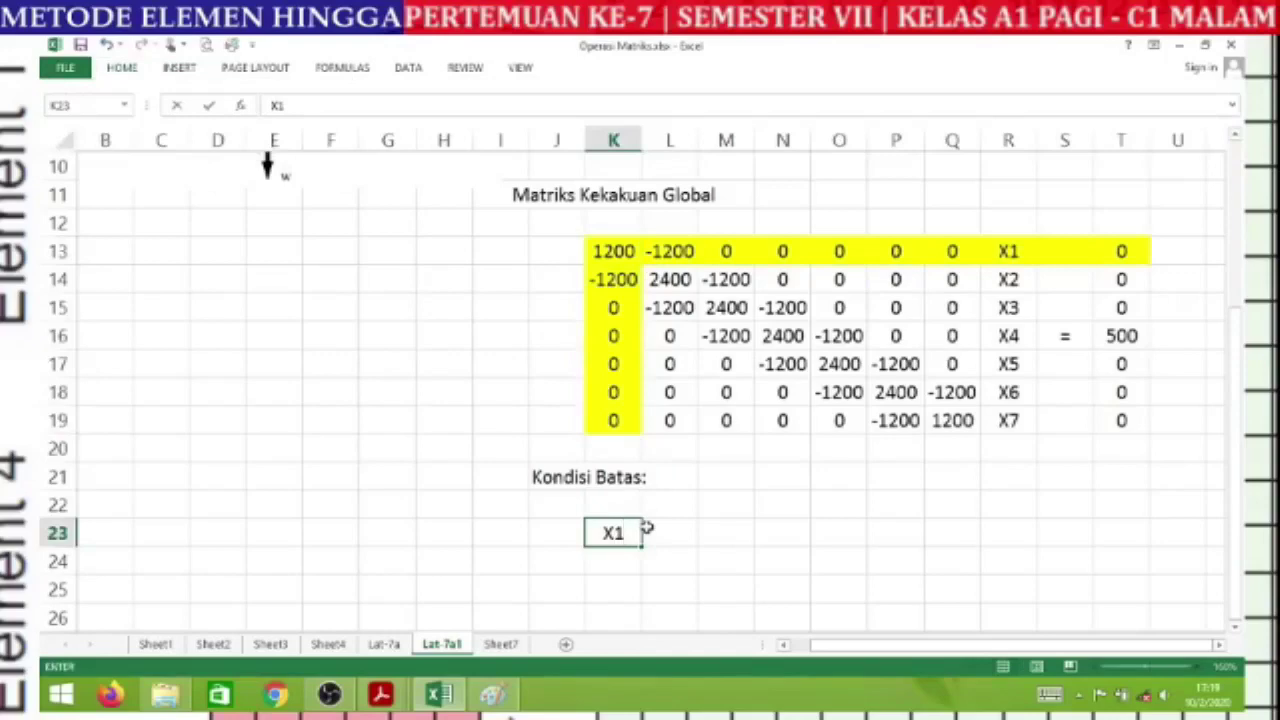
click(647, 528)
text(0)
key(Return)
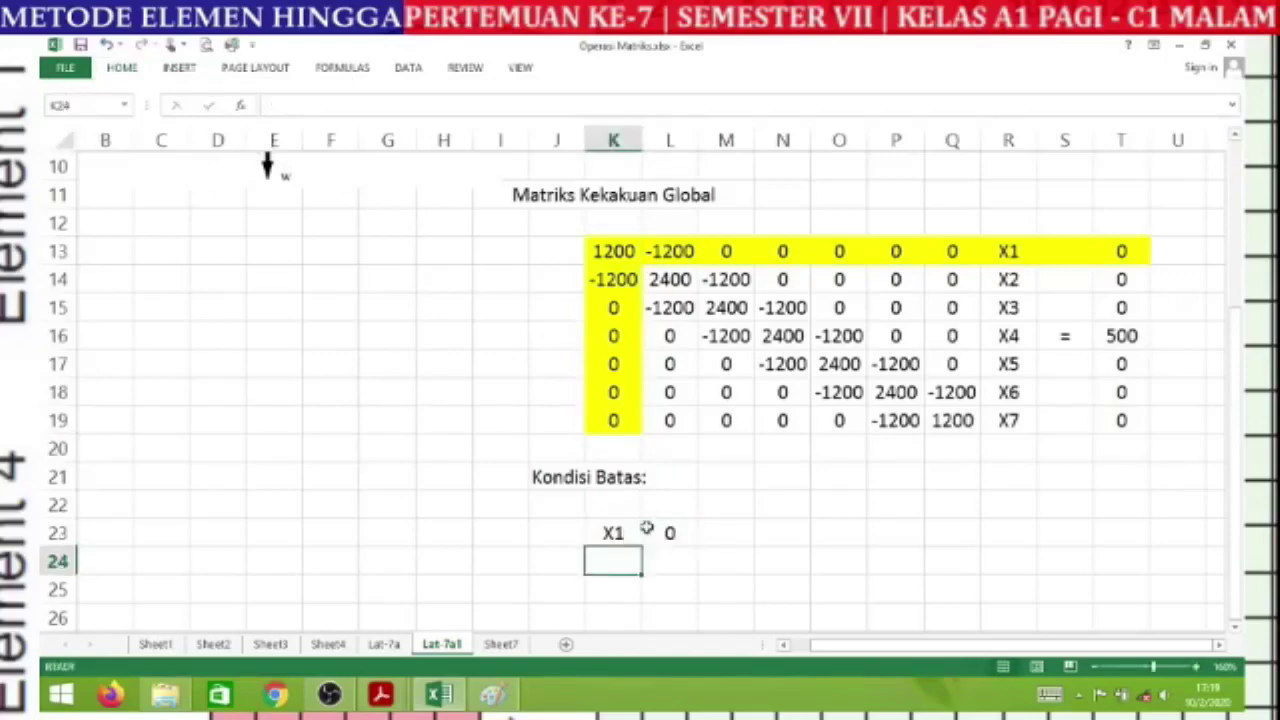
text(X7)
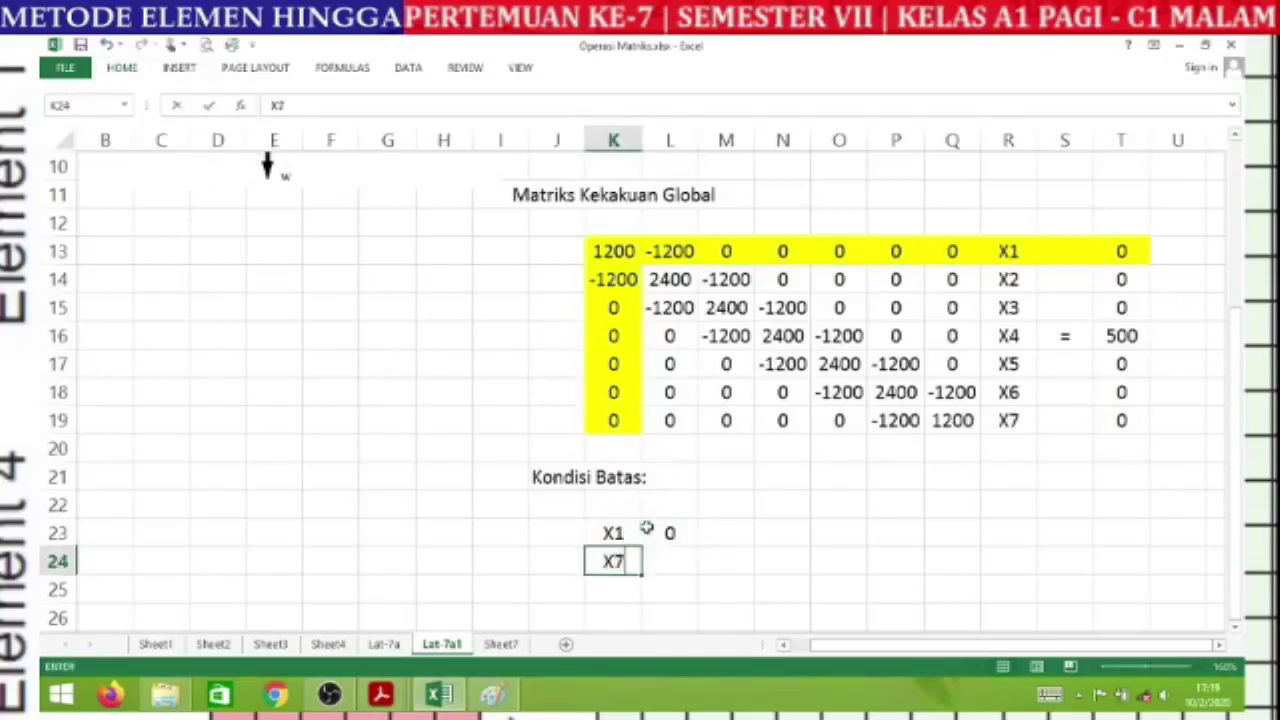
key(Tab)
text(0)
key(Return)
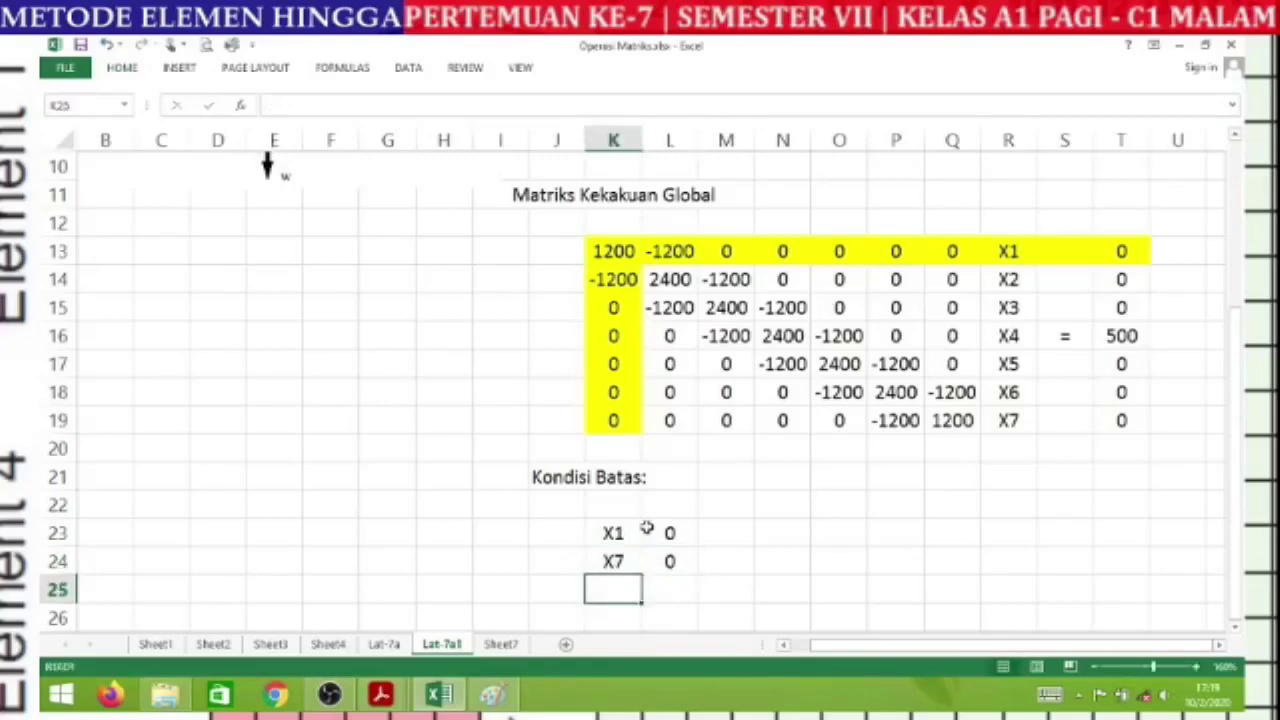
- Shade the X7 row L19:T19 and the last column Q14:Q19 light blue
drag(667, 421, 1128, 423)
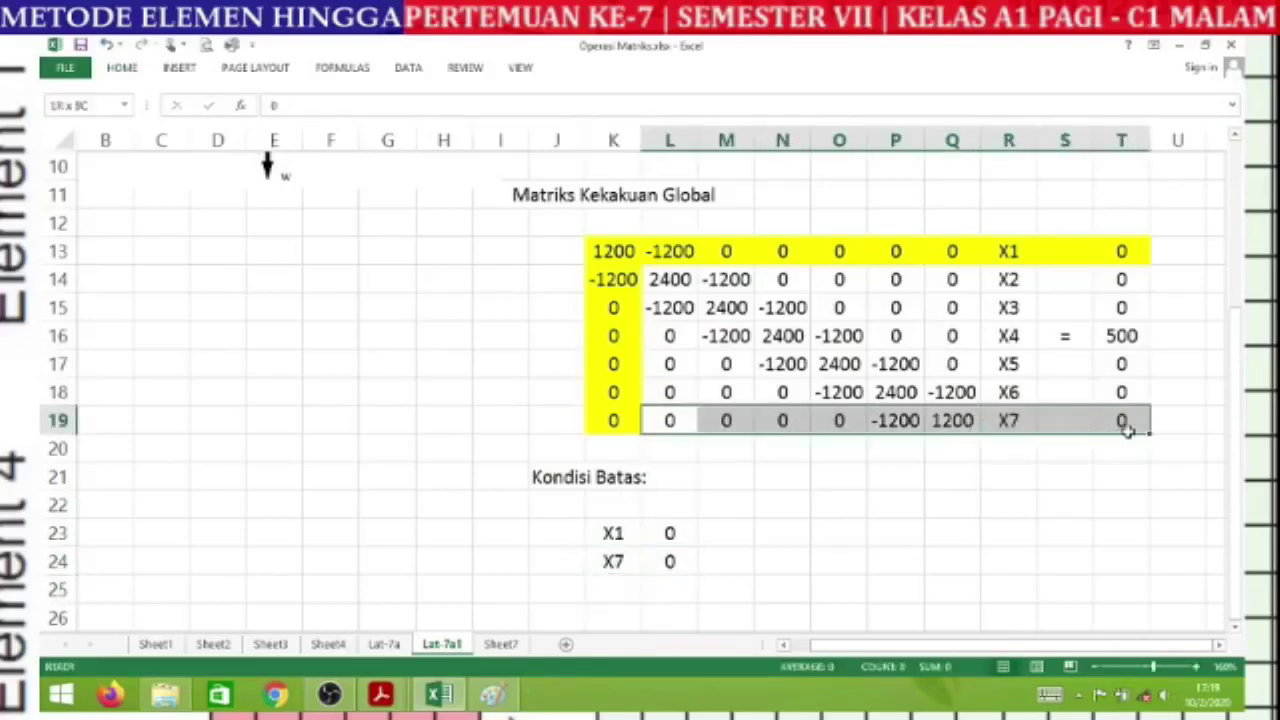
click(124, 70)
click(320, 128)
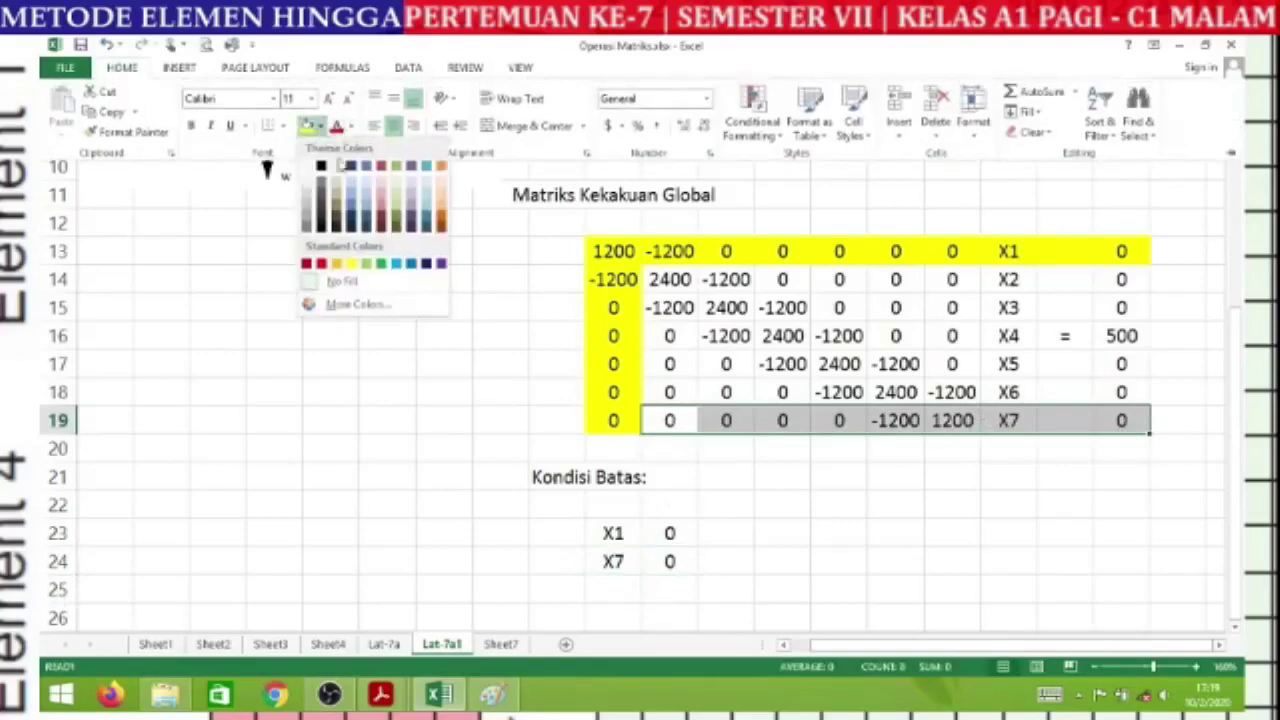
click(396, 263)
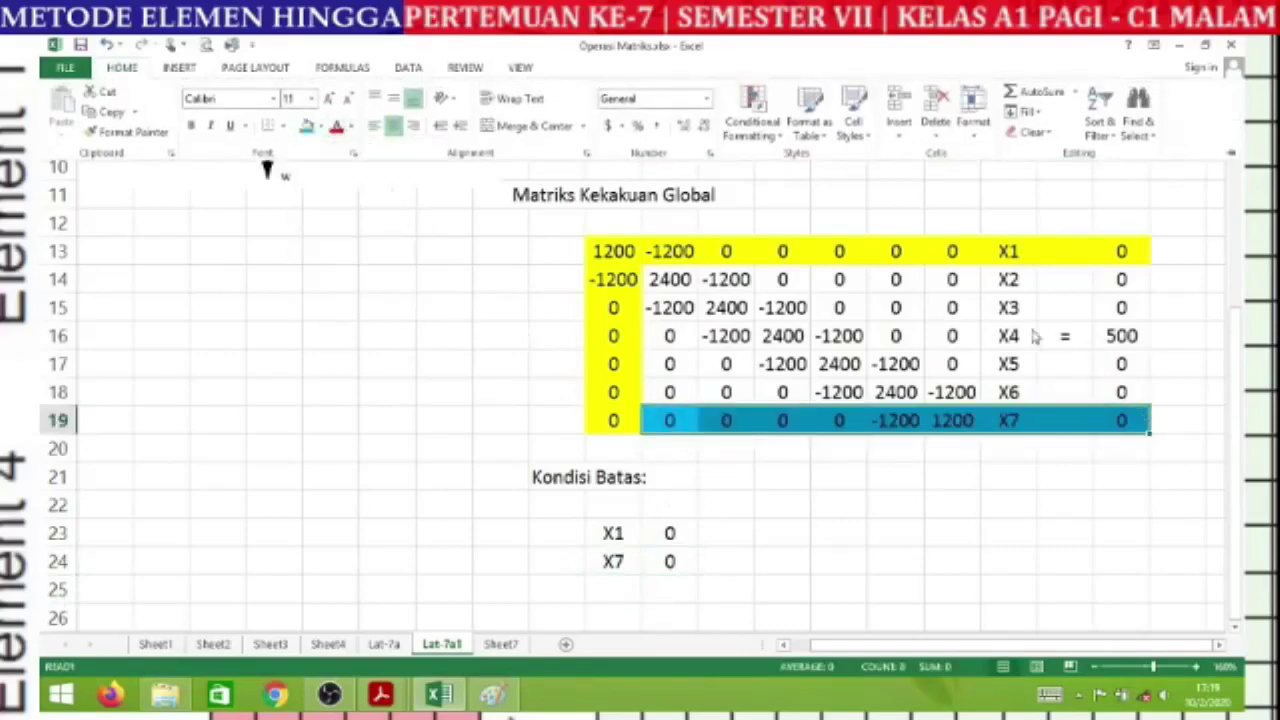
drag(952, 280, 952, 420)
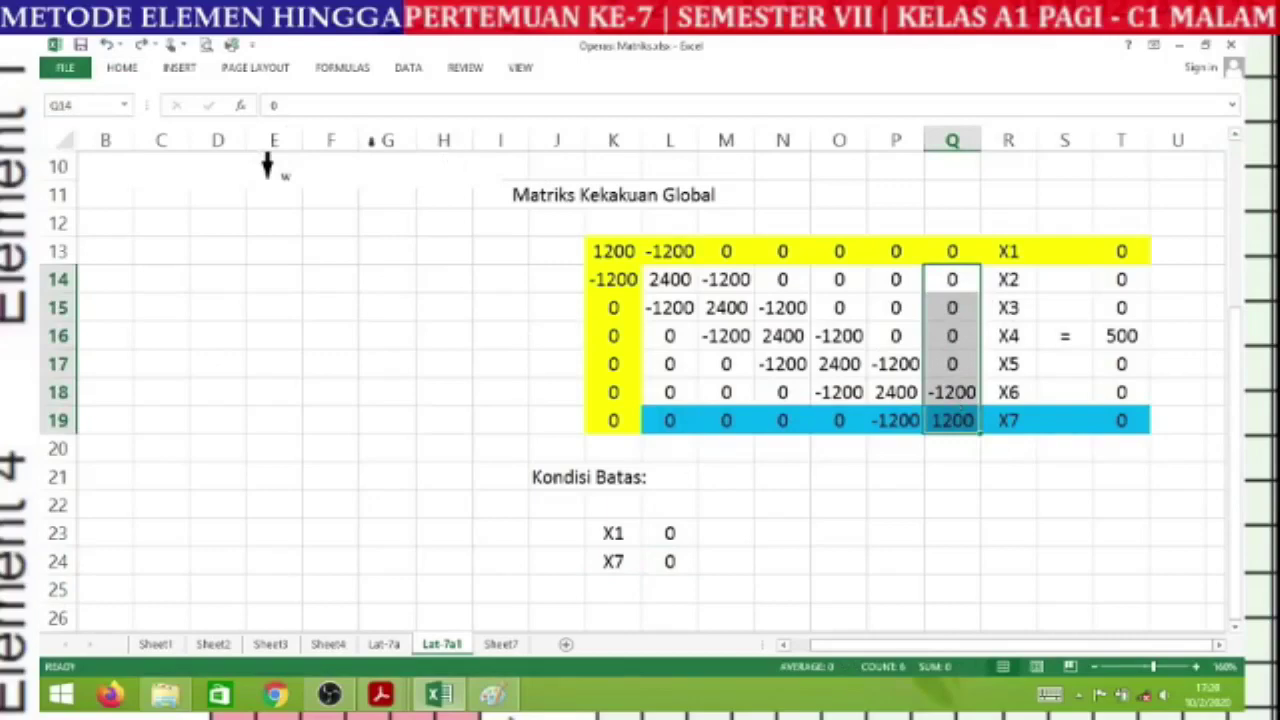
click(124, 68)
click(306, 128)
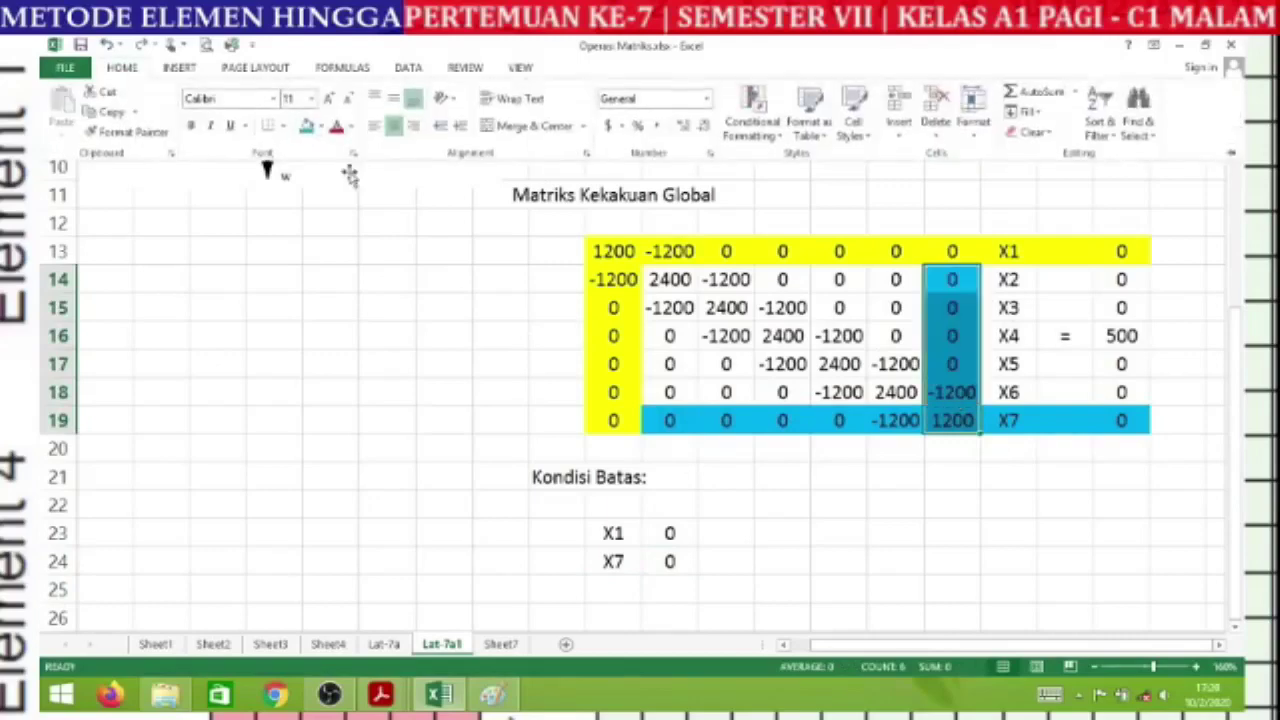
click(932, 496)
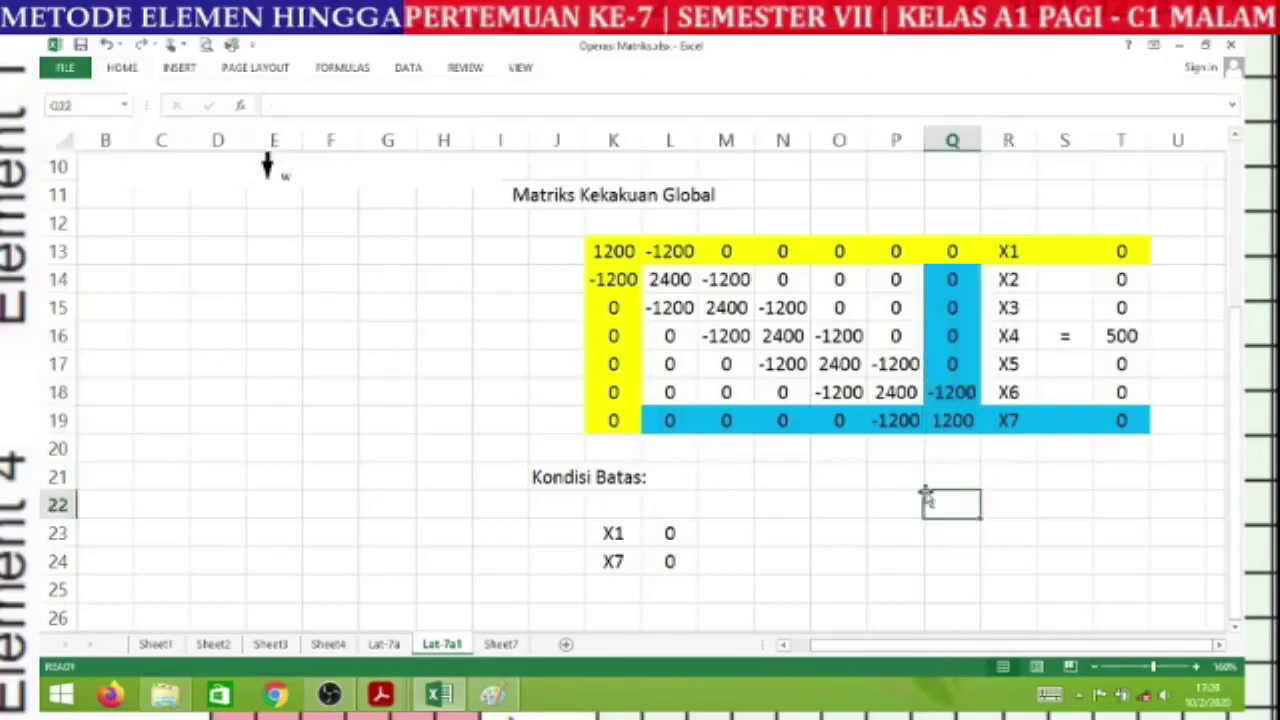
scroll(707, 288, down, 1)
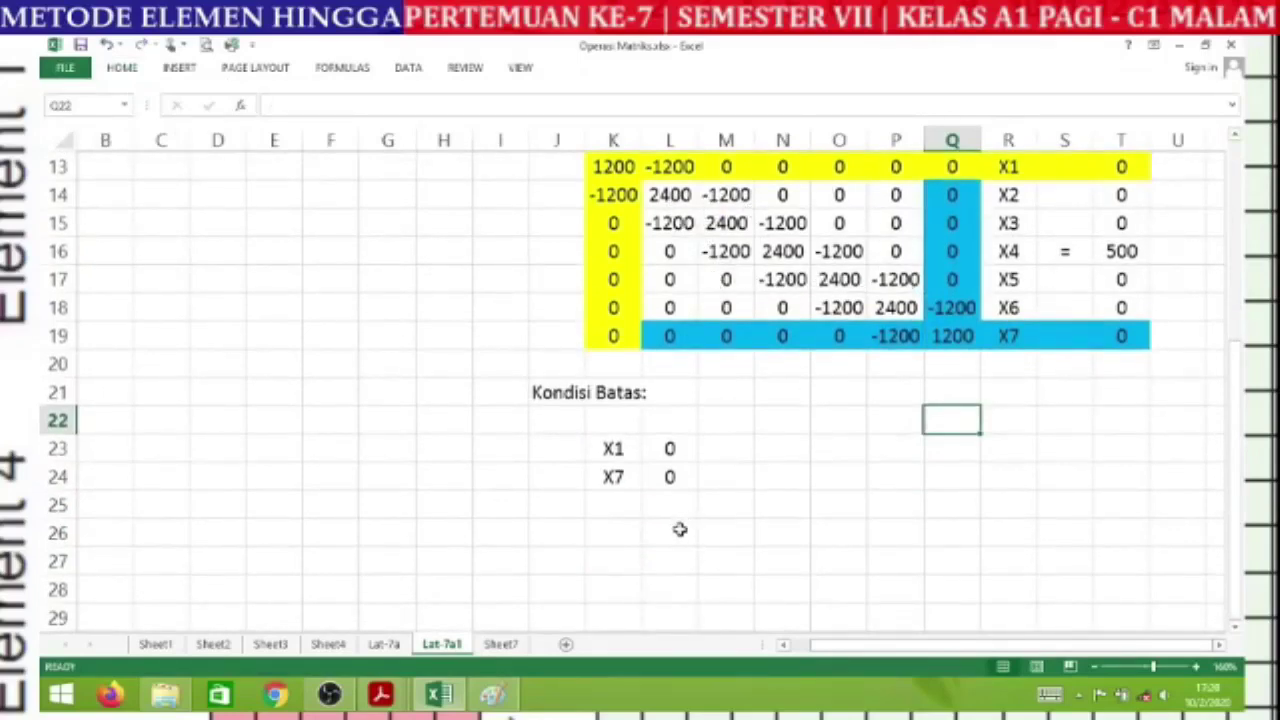
scroll(680, 528, down, 1)
- Enter =L14 in L26 and fill it across to P26 and down to row 30
click(672, 450)
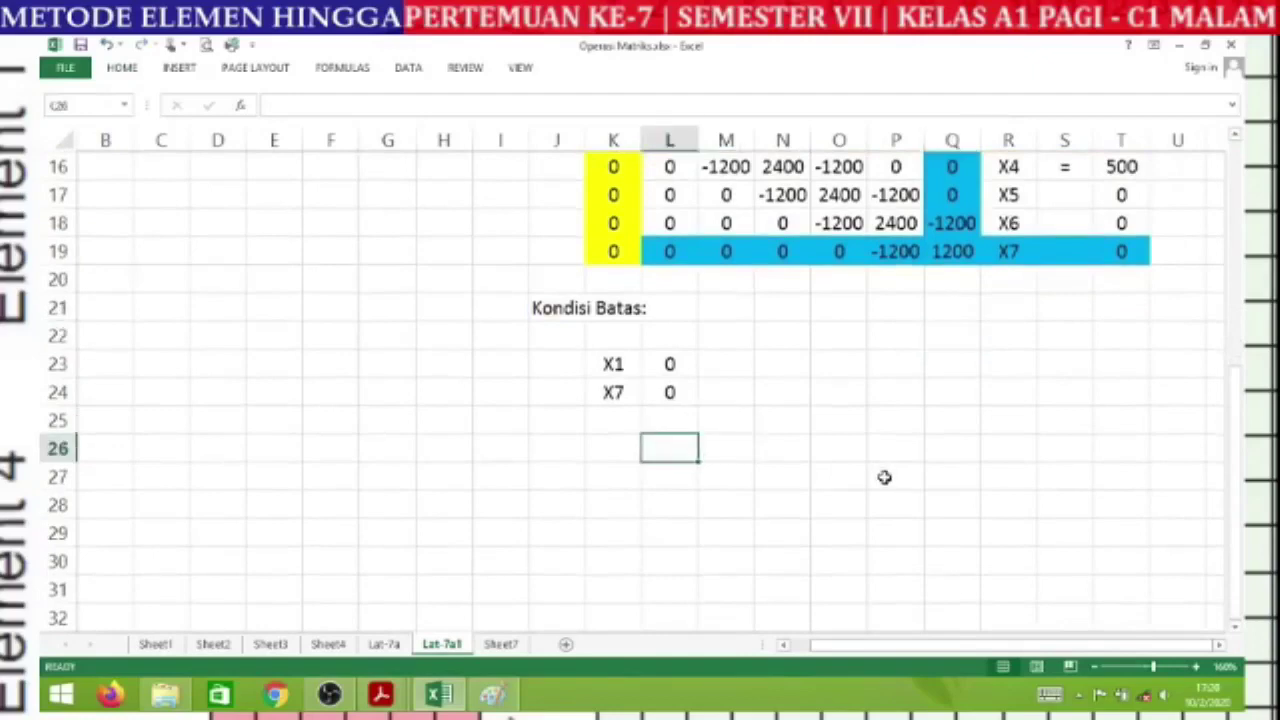
scroll(884, 472, up, 2)
scroll(886, 480, down, 1)
text(=)
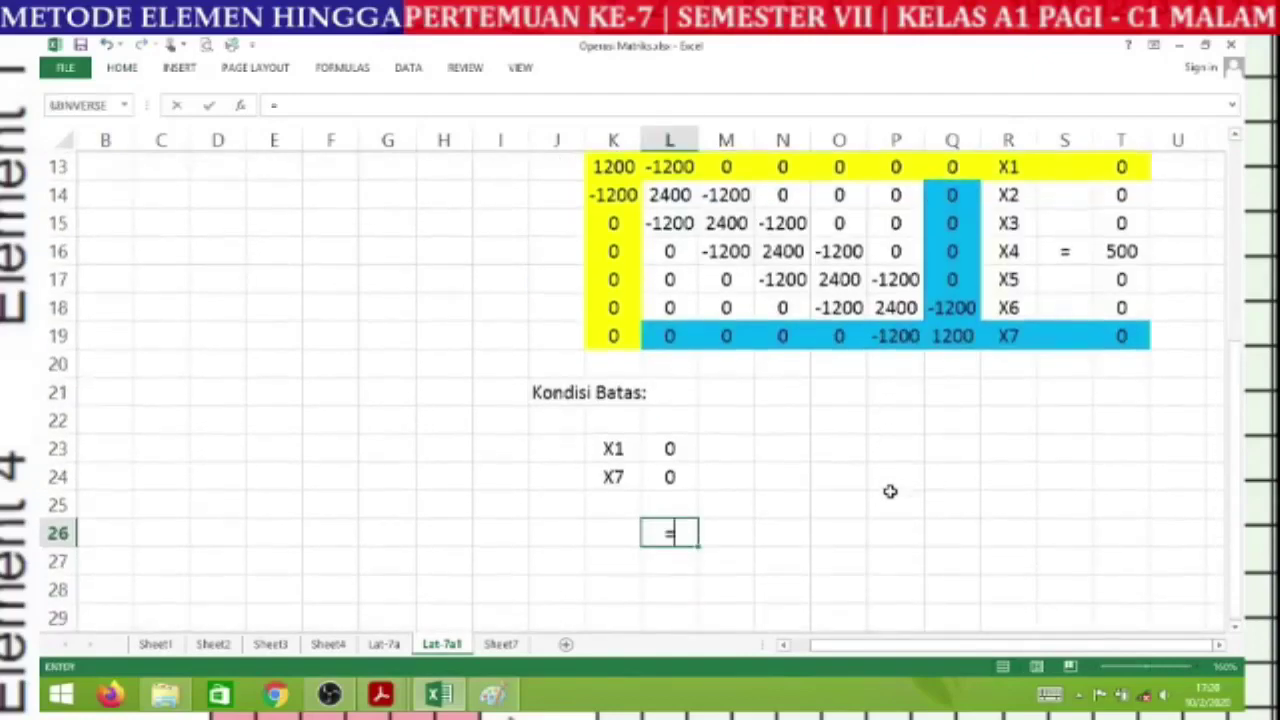
click(668, 195)
key(ctrl+Return)
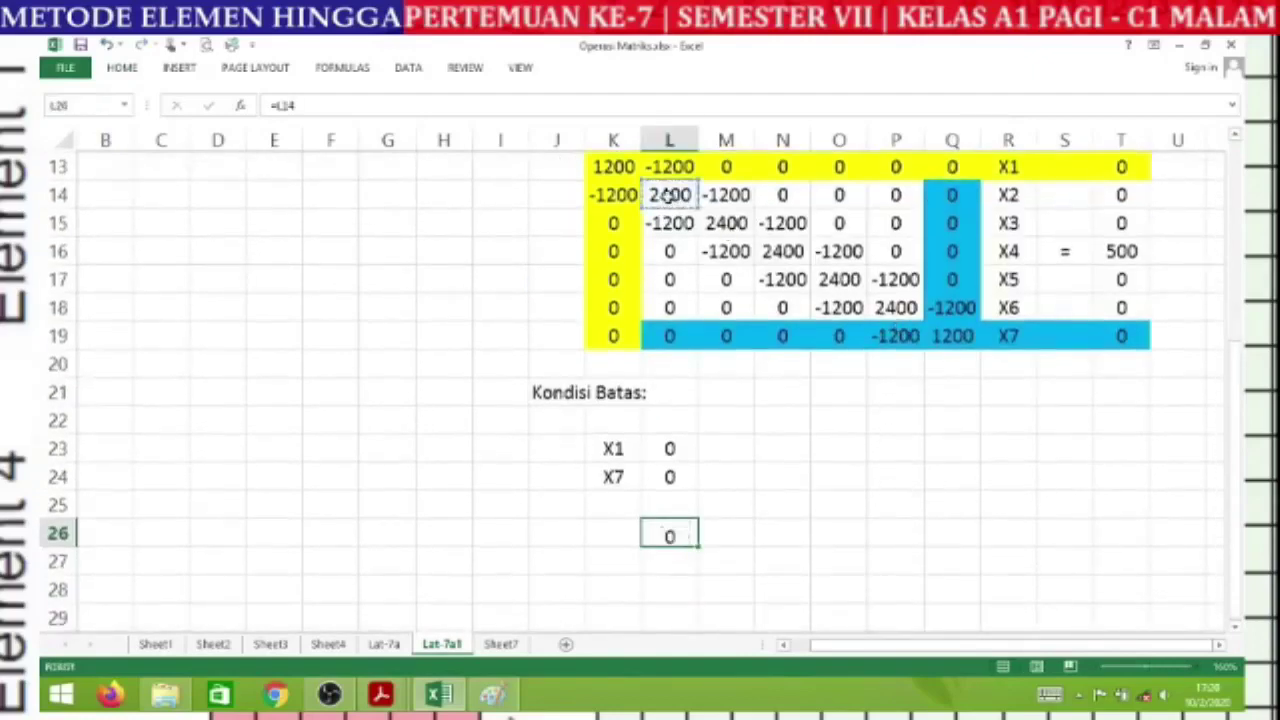
key(Return)
click(677, 532)
drag(700, 546, 920, 575)
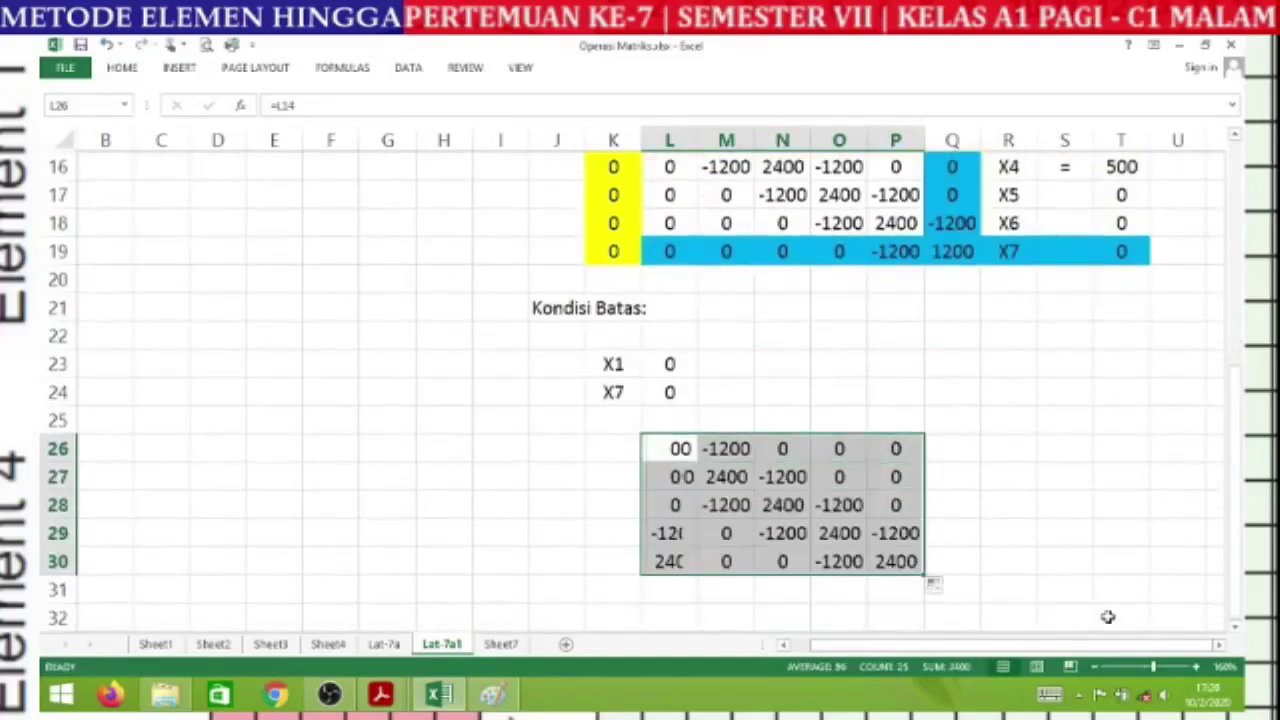
click(954, 438)
scroll(1050, 440, up, 1)
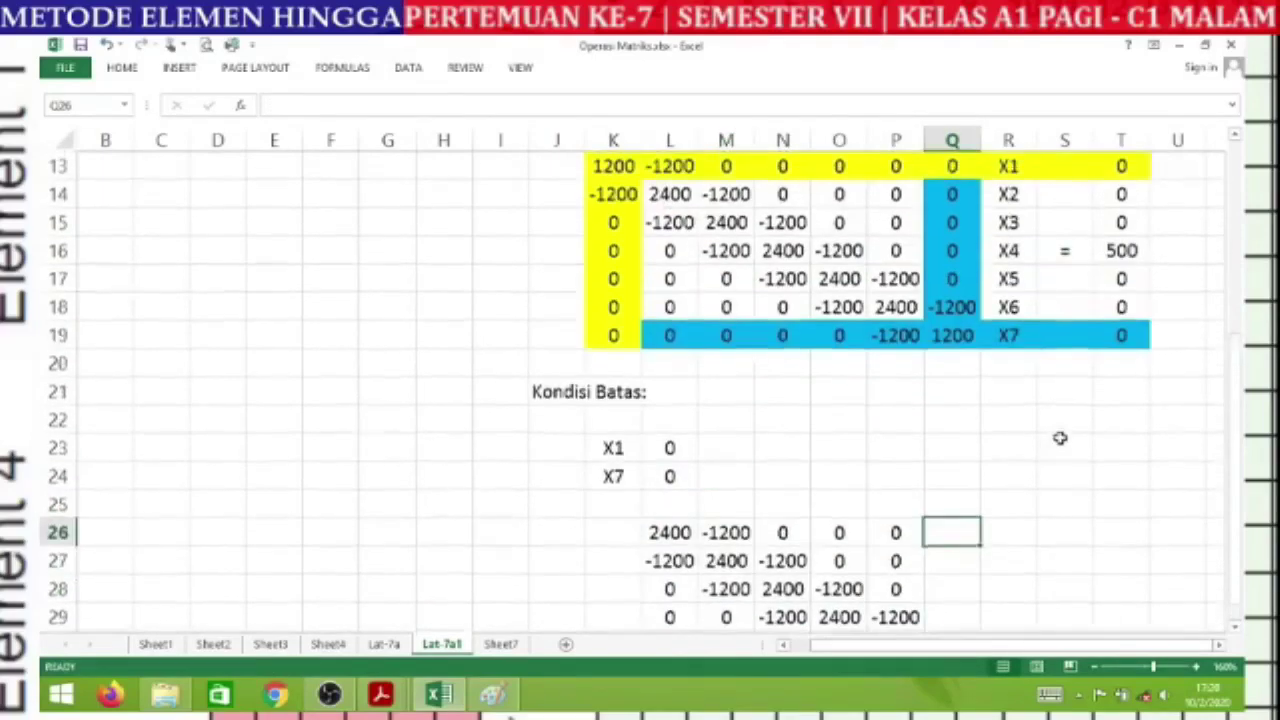
- Enter =T14 in Q26 and fill down to Q30, giving loads 0, 0, 500, 0, 0
text(=)
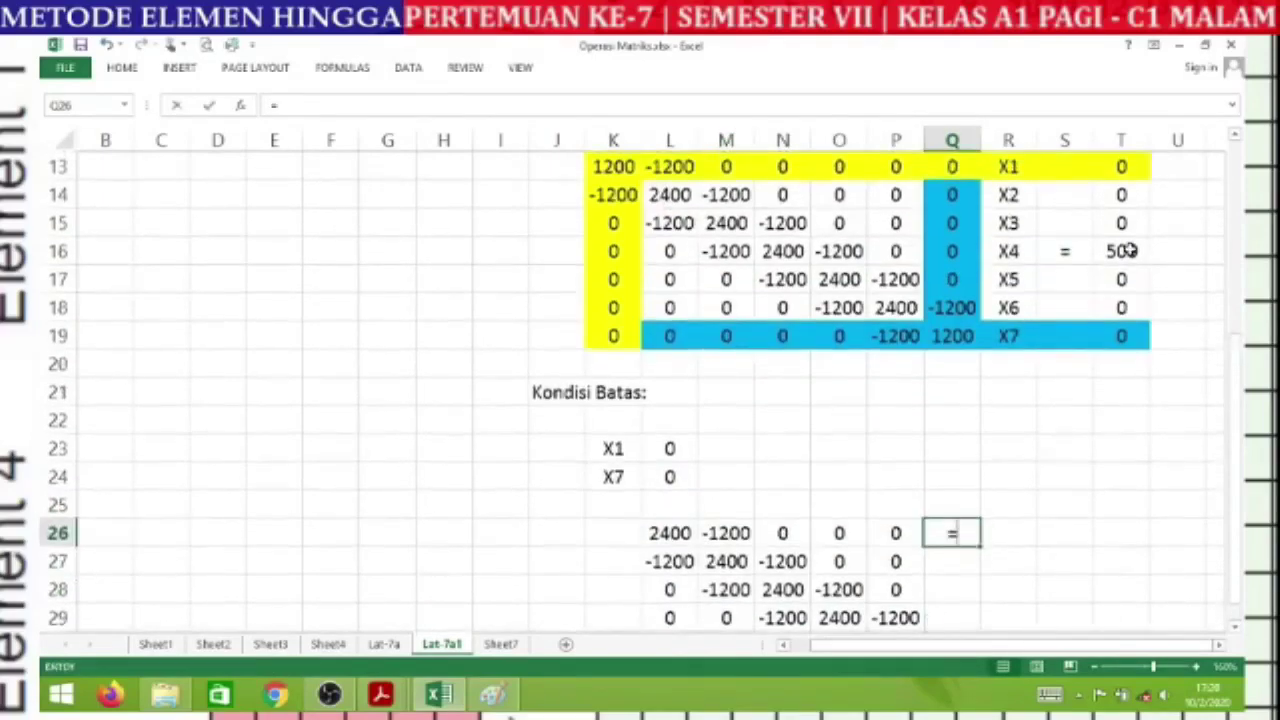
click(1127, 195)
key(Return)
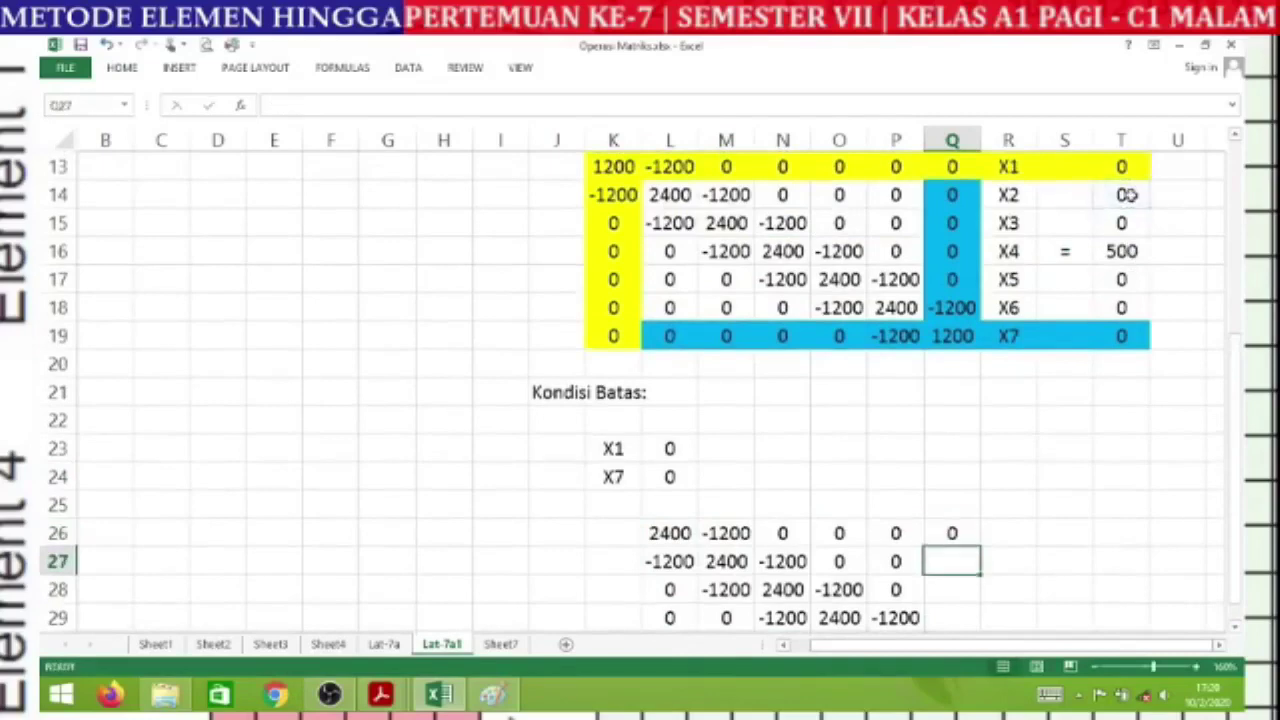
scroll(1160, 190, down, 2)
click(945, 366)
drag(980, 380, 983, 490)
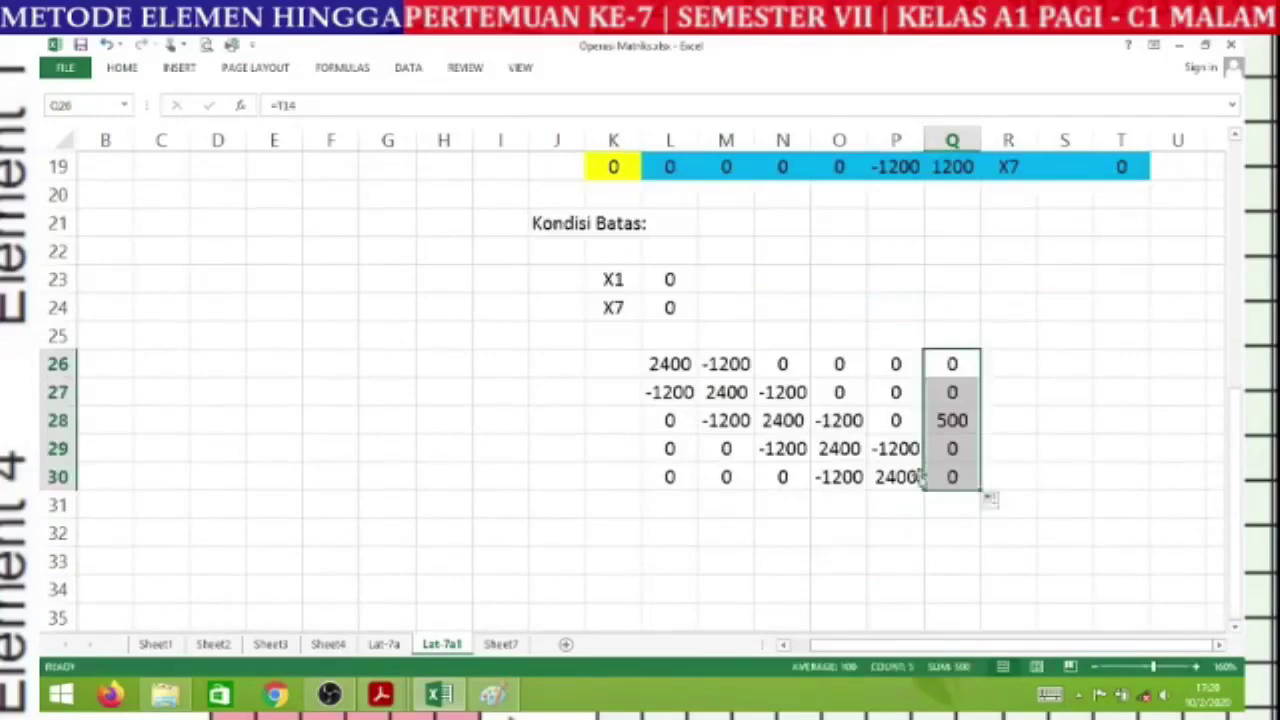
- Hide the worksheet gridlines from the View tab
click(520, 67)
click(234, 125)
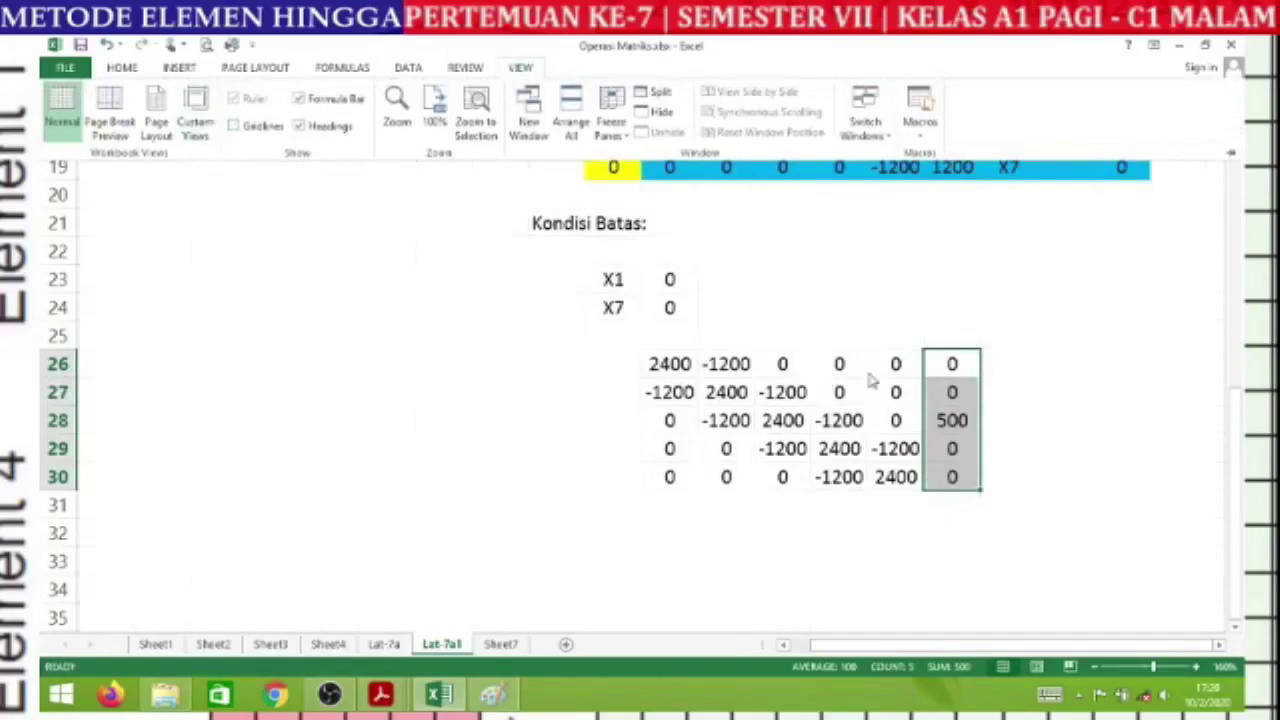
click(1060, 384)
click(1043, 422)
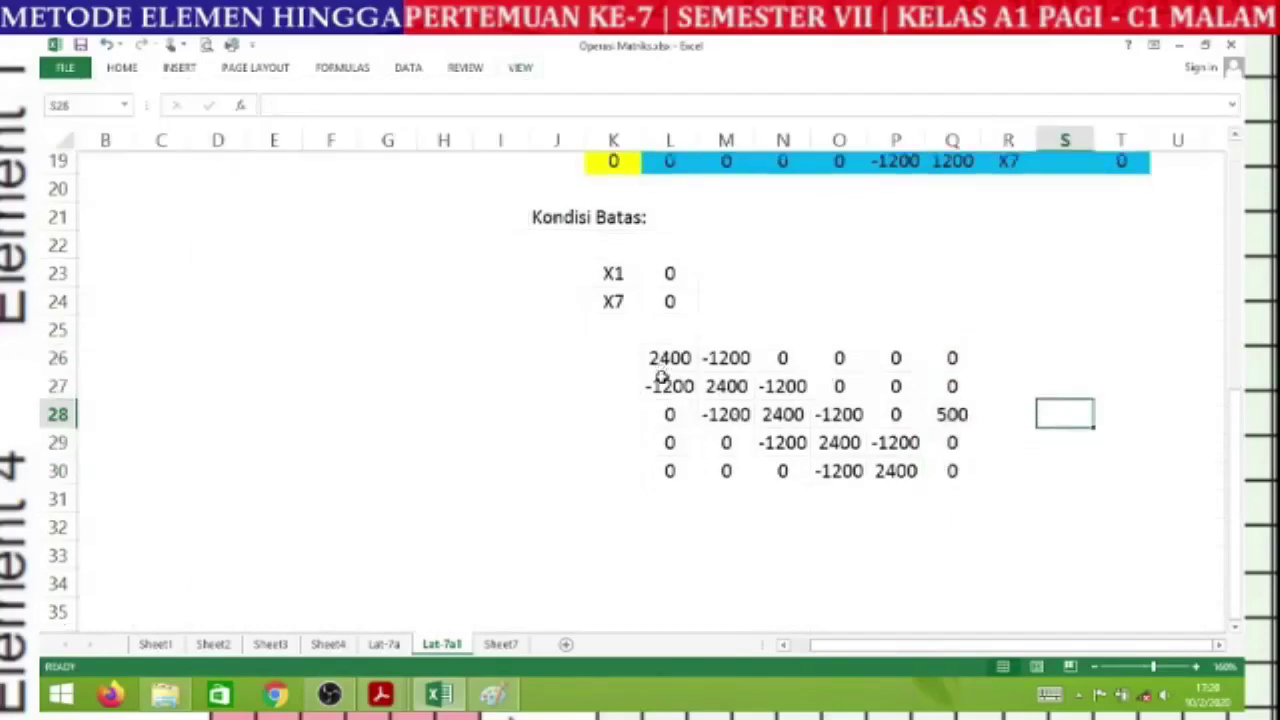
- Add a left bracket border to the reduced 5×5 matrix block under X1 and X7
scroll(640, 395, down, 1)
drag(651, 278, 884, 392)
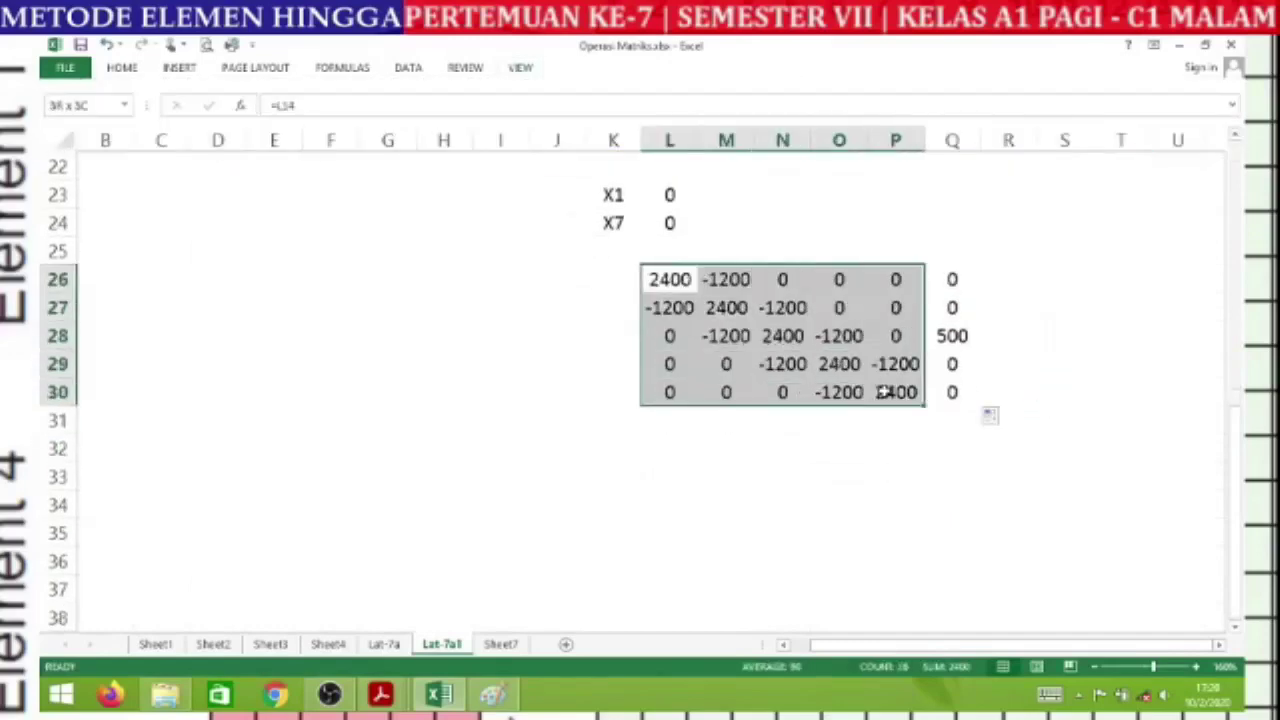
click(126, 70)
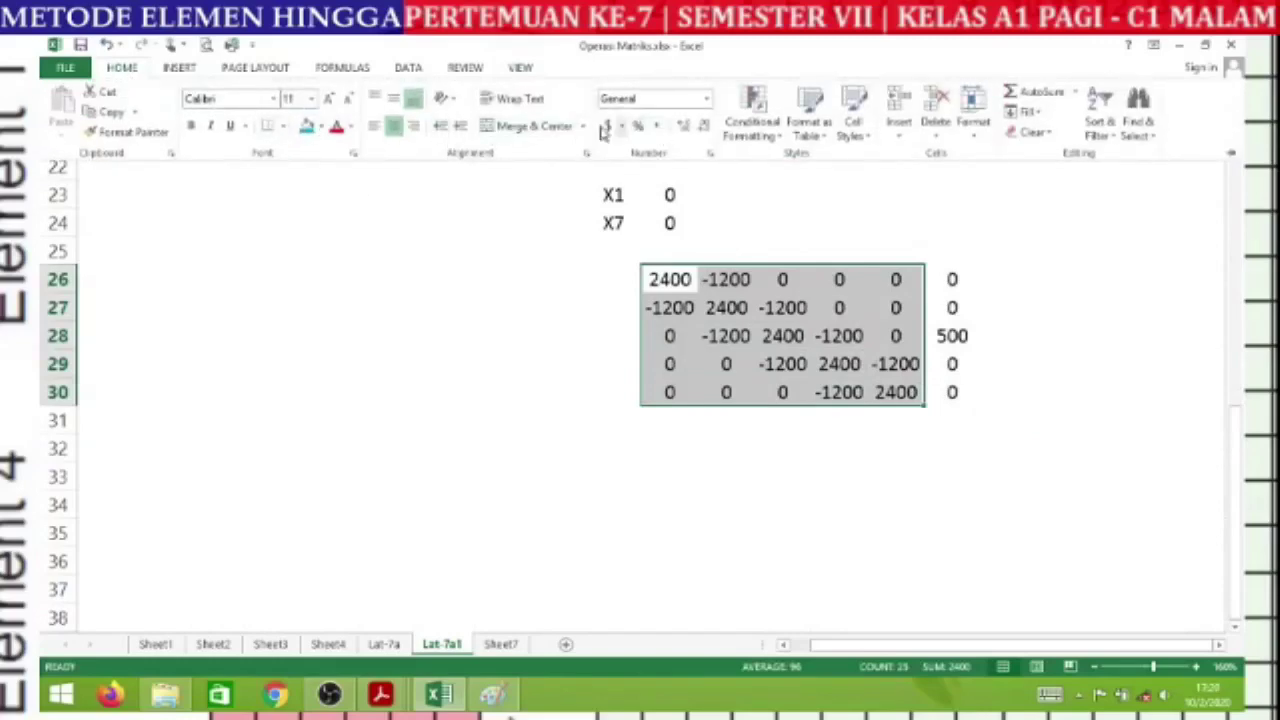
click(284, 128)
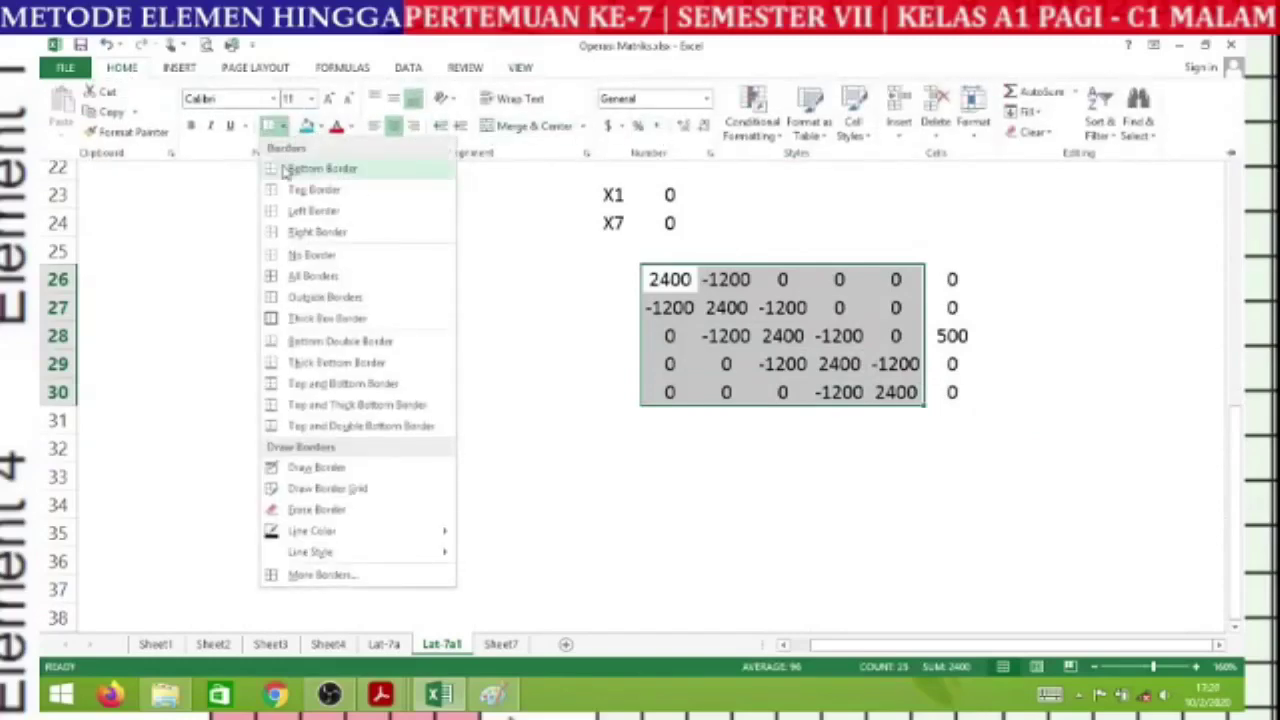
click(296, 207)
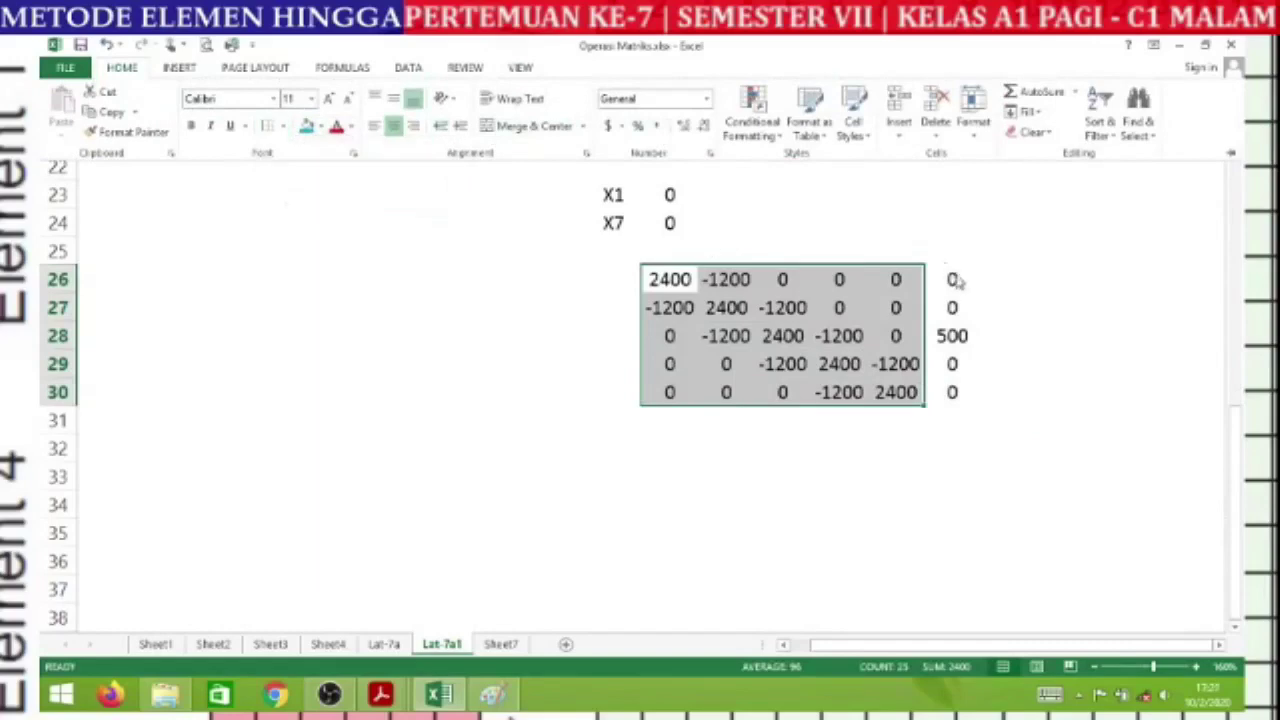
click(284, 128)
click(380, 257)
- Add a border line separating the load vector in Q26:Q30 from the matrix
drag(955, 279, 955, 393)
click(124, 68)
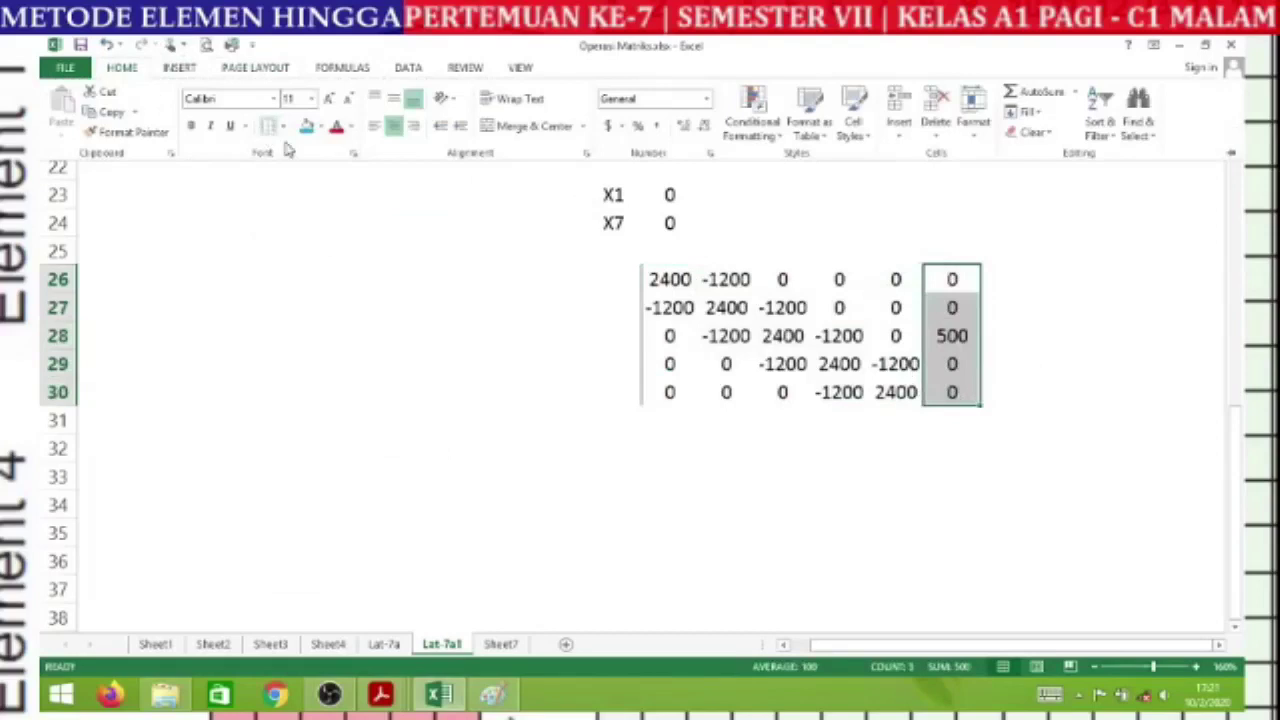
click(940, 449)
click(1025, 448)
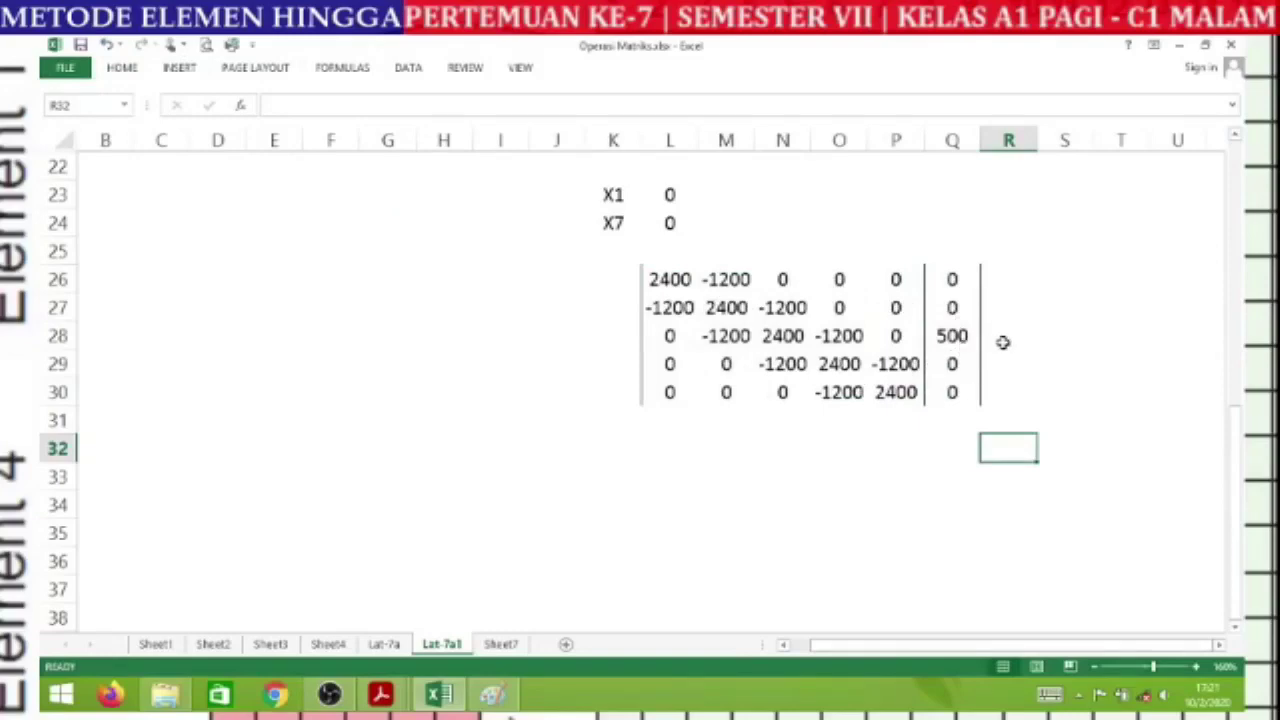
- Enter =L26/$L$26 in L32 and fill it across to Q32, giving 1, -0.5, 0…
click(660, 452)
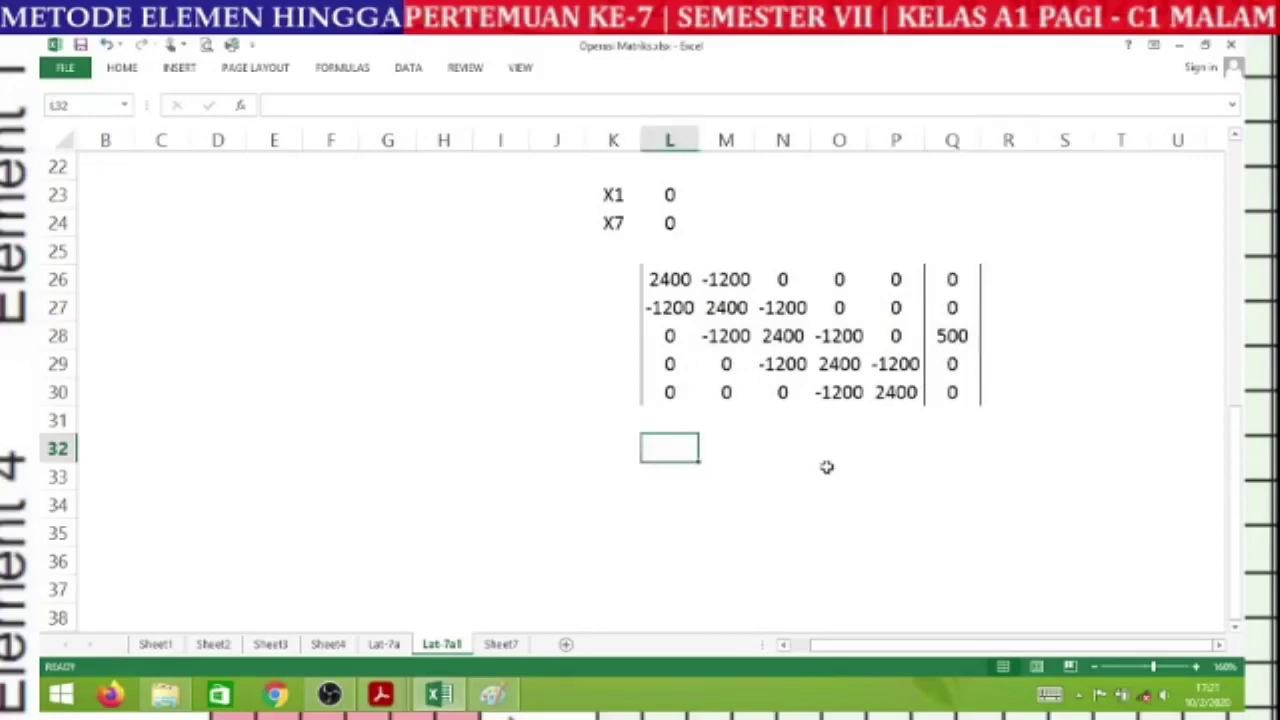
scroll(835, 466, down, 1)
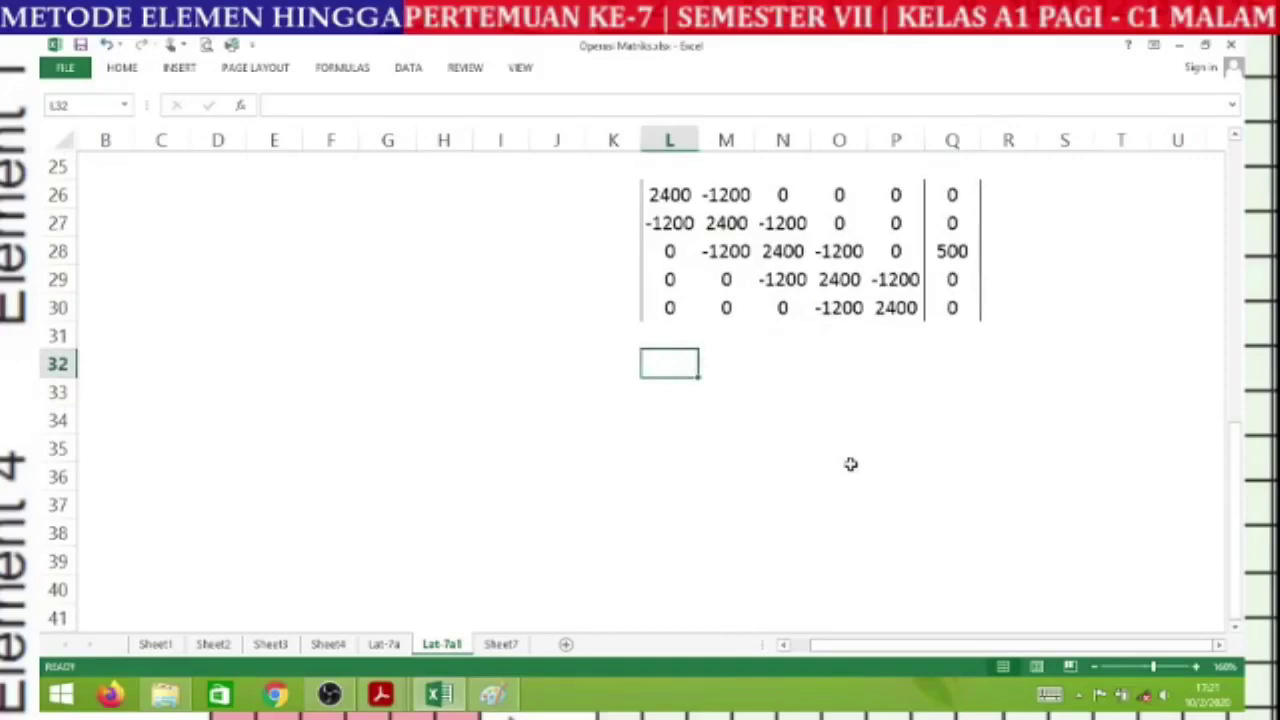
text(=)
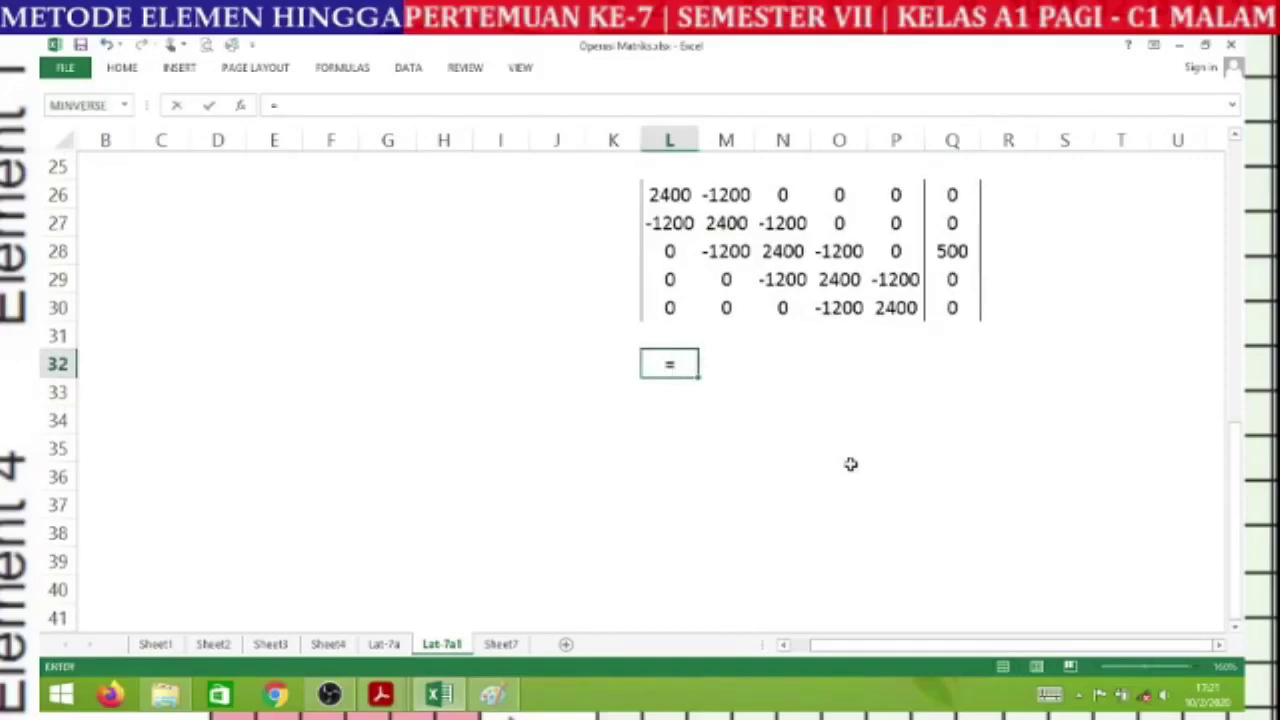
click(666, 195)
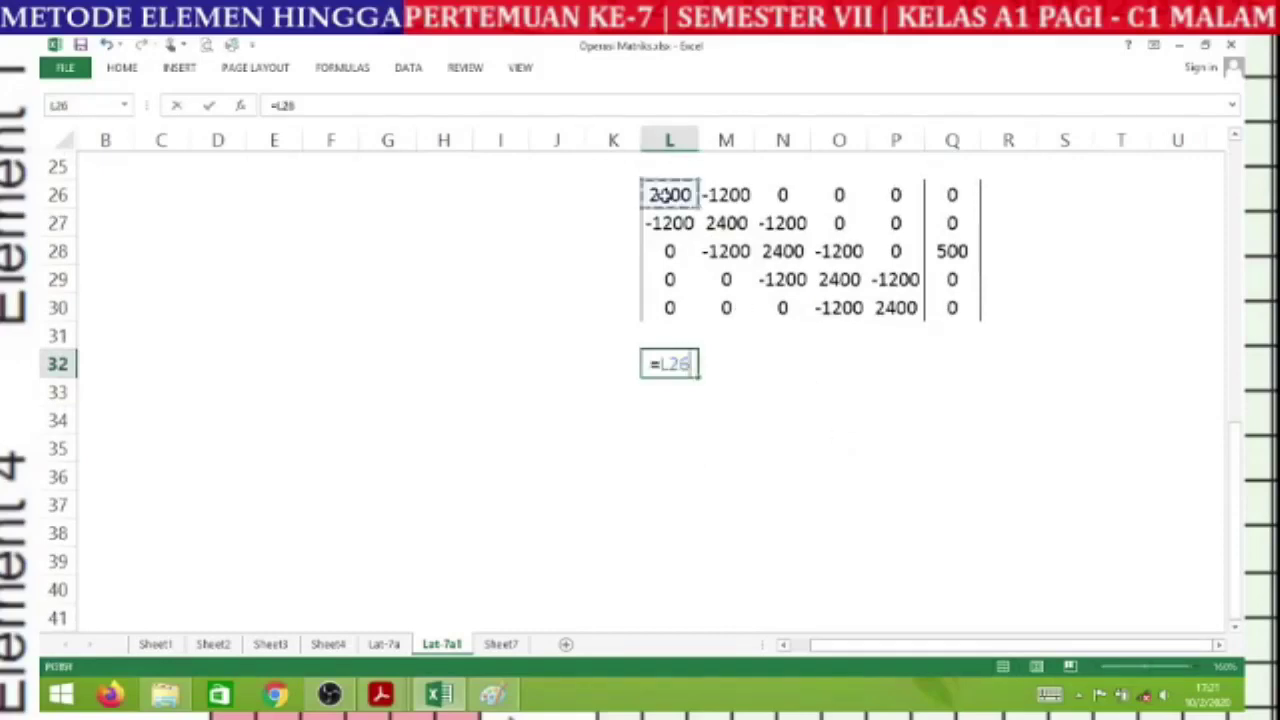
text(/)
click(666, 195)
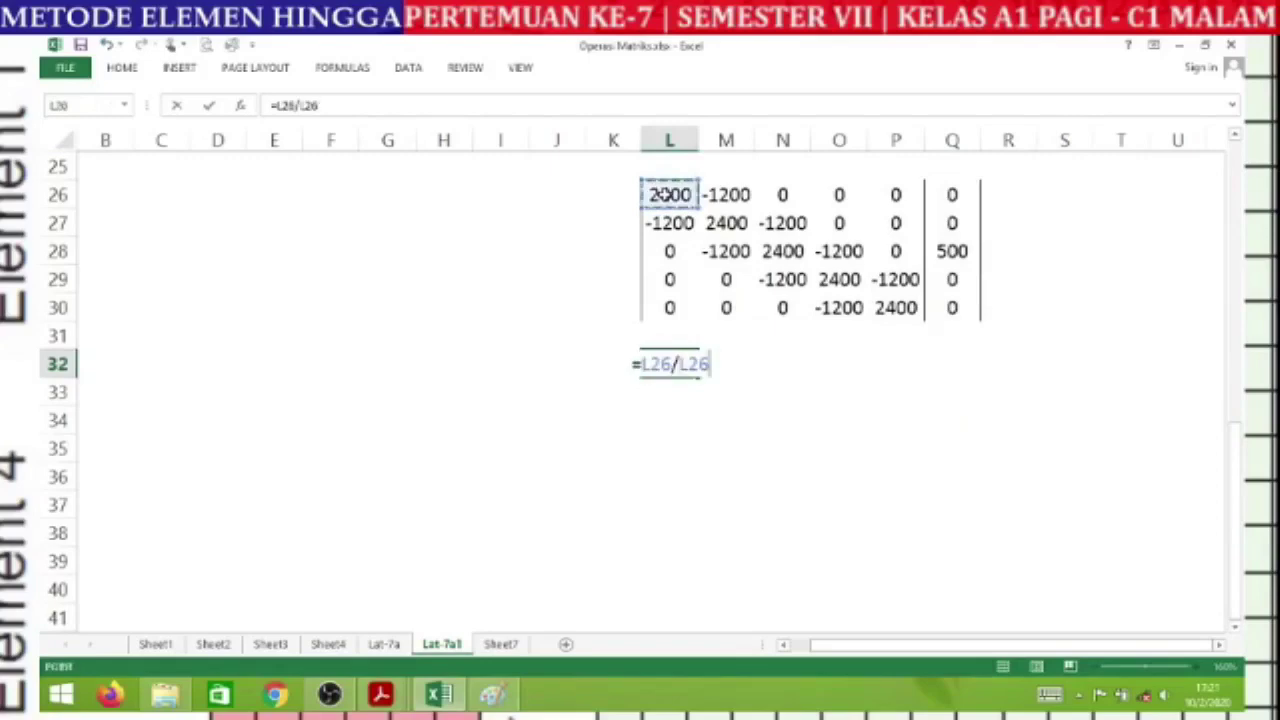
key(F4)
key(Return)
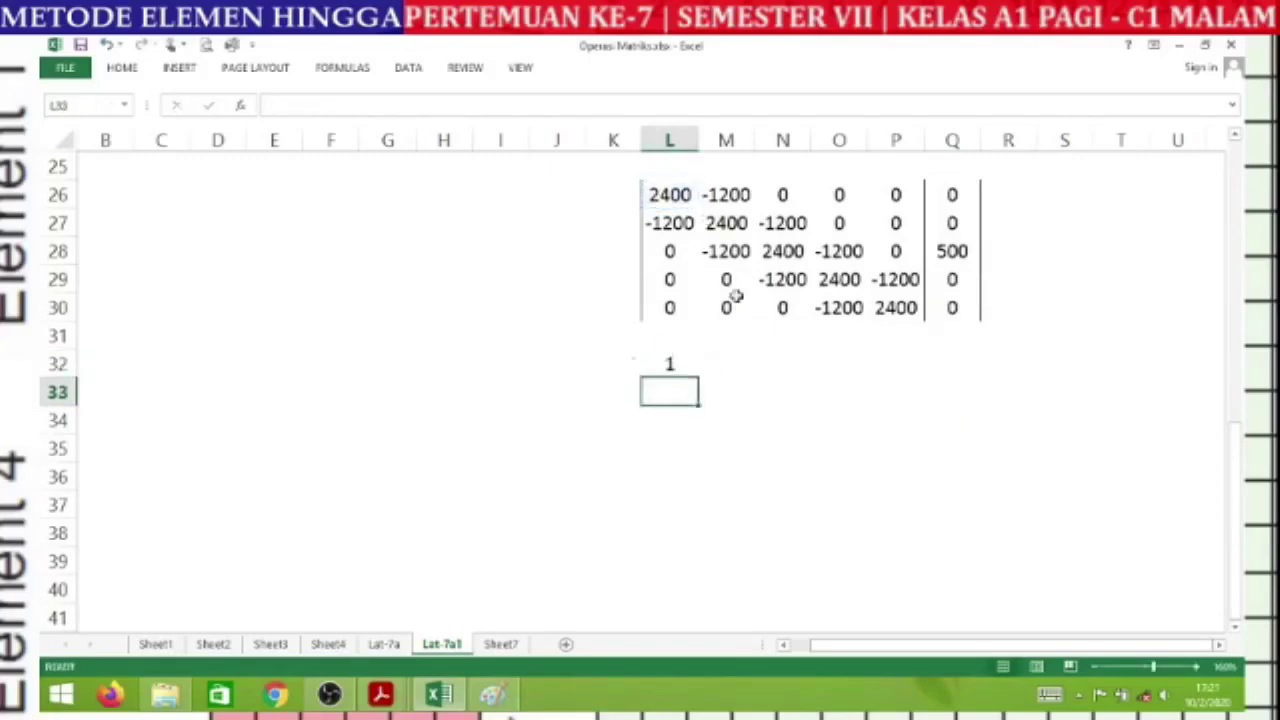
click(672, 364)
drag(700, 372, 978, 373)
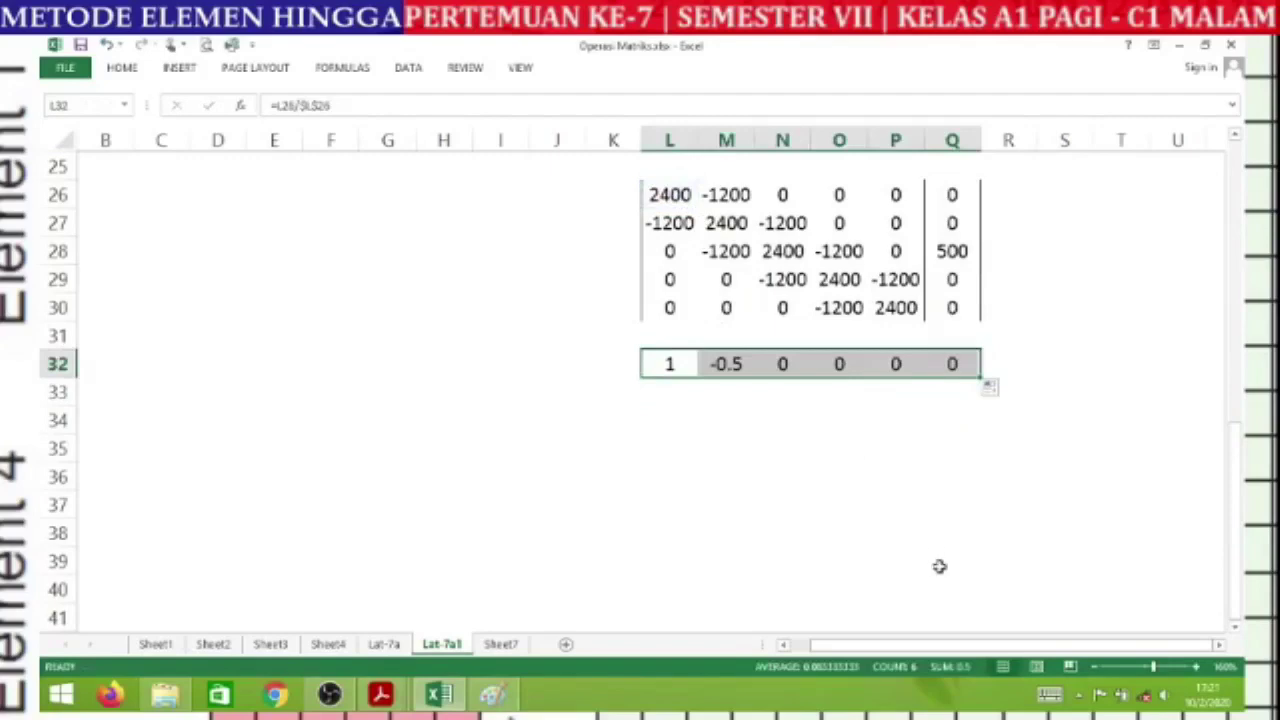
- Enter a first elimination formula =L27-(L32*L27) in L33 and check it
click(676, 400)
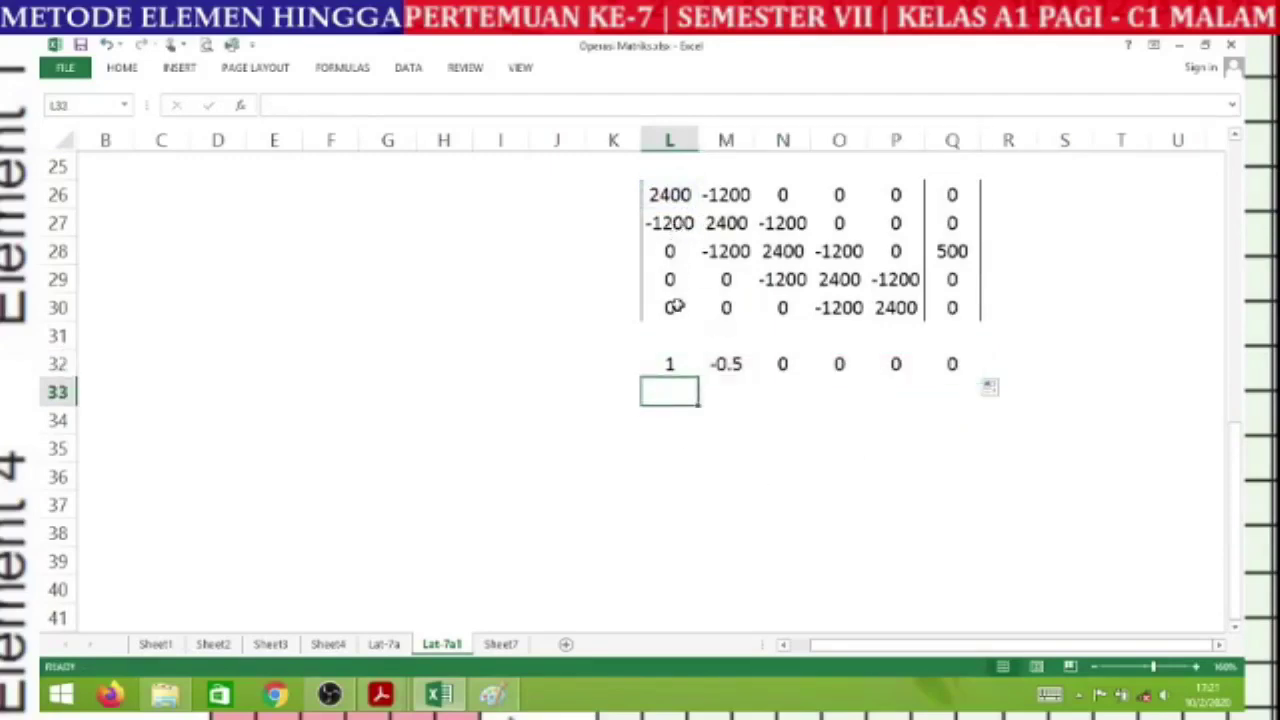
text(=)
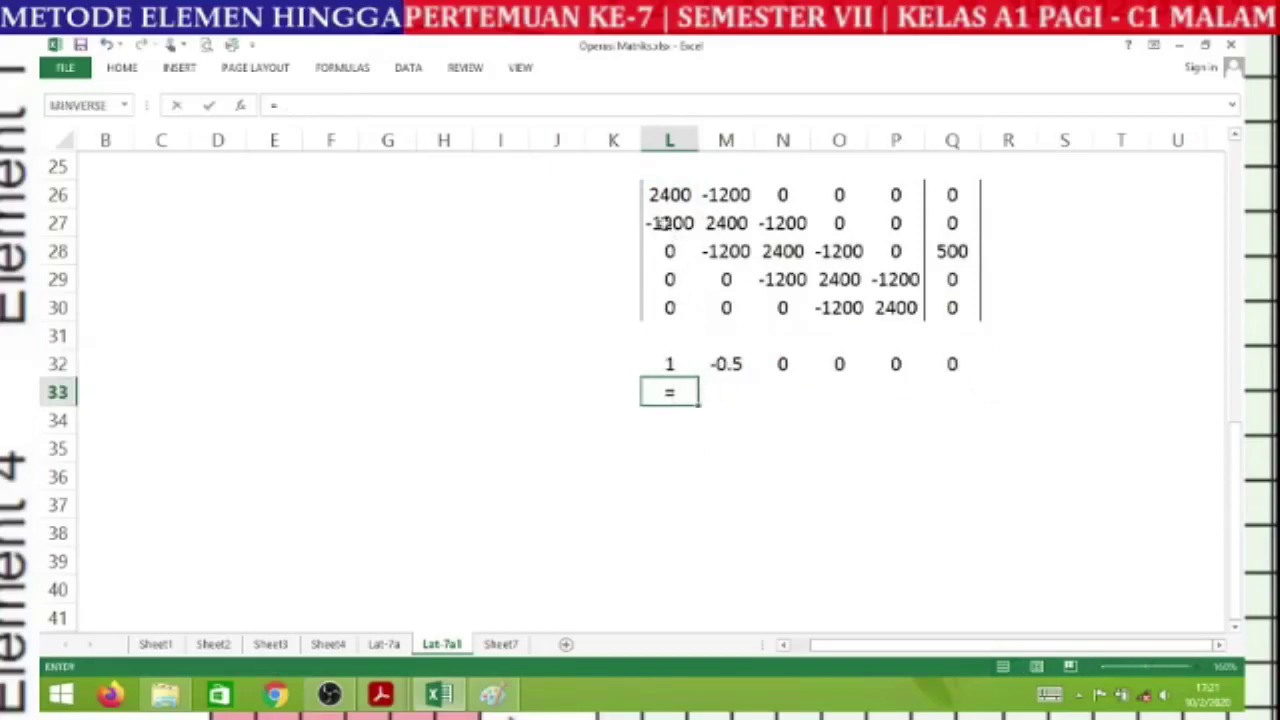
click(662, 222)
text(-)
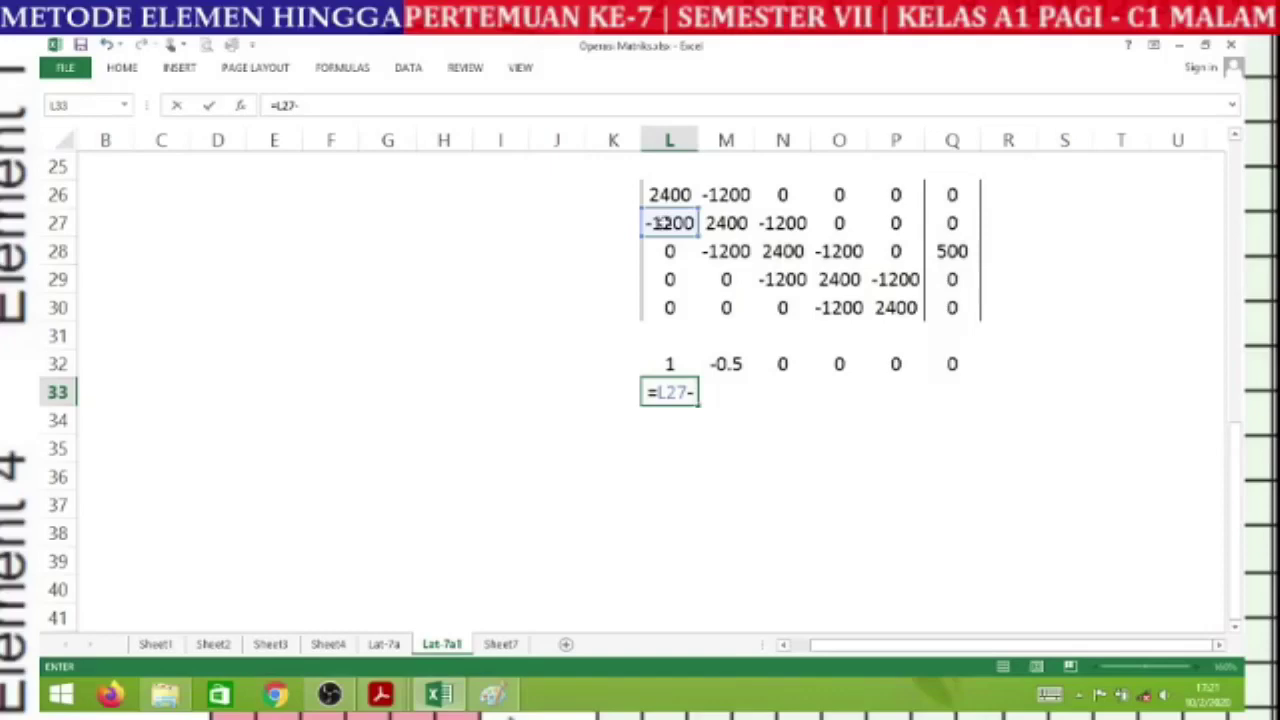
text(()
click(668, 363)
text(*)
click(665, 222)
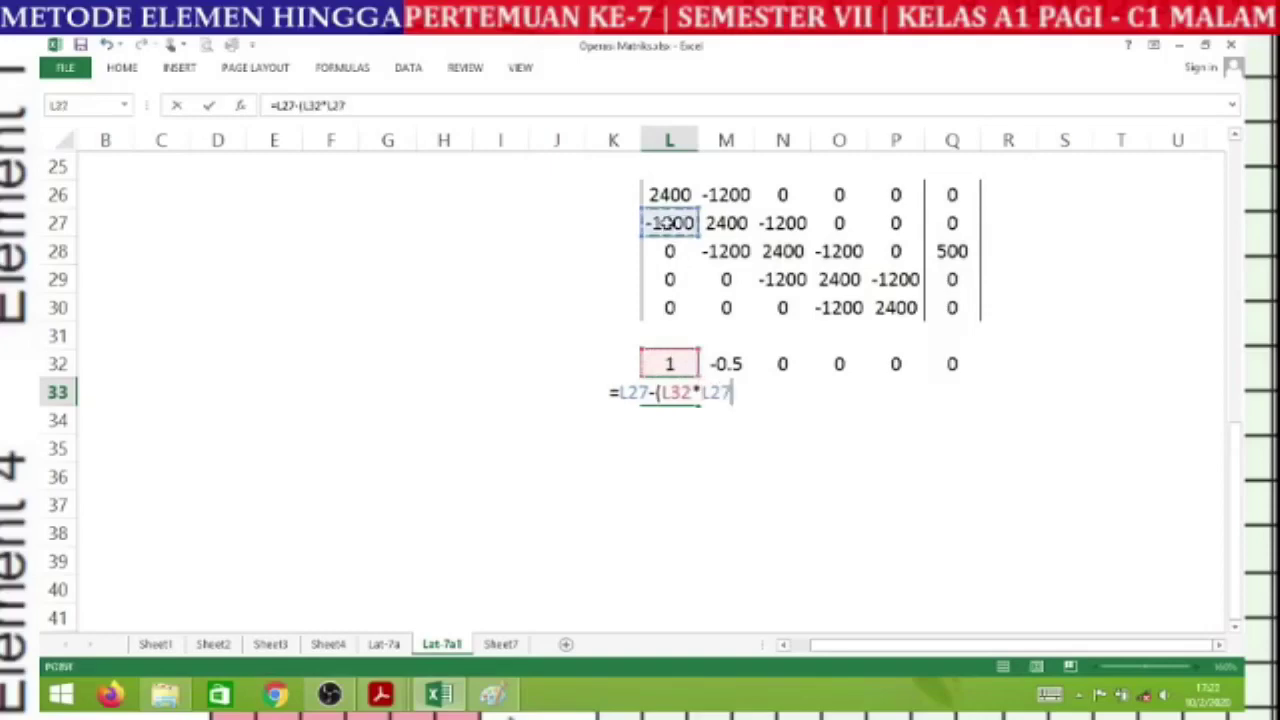
text())
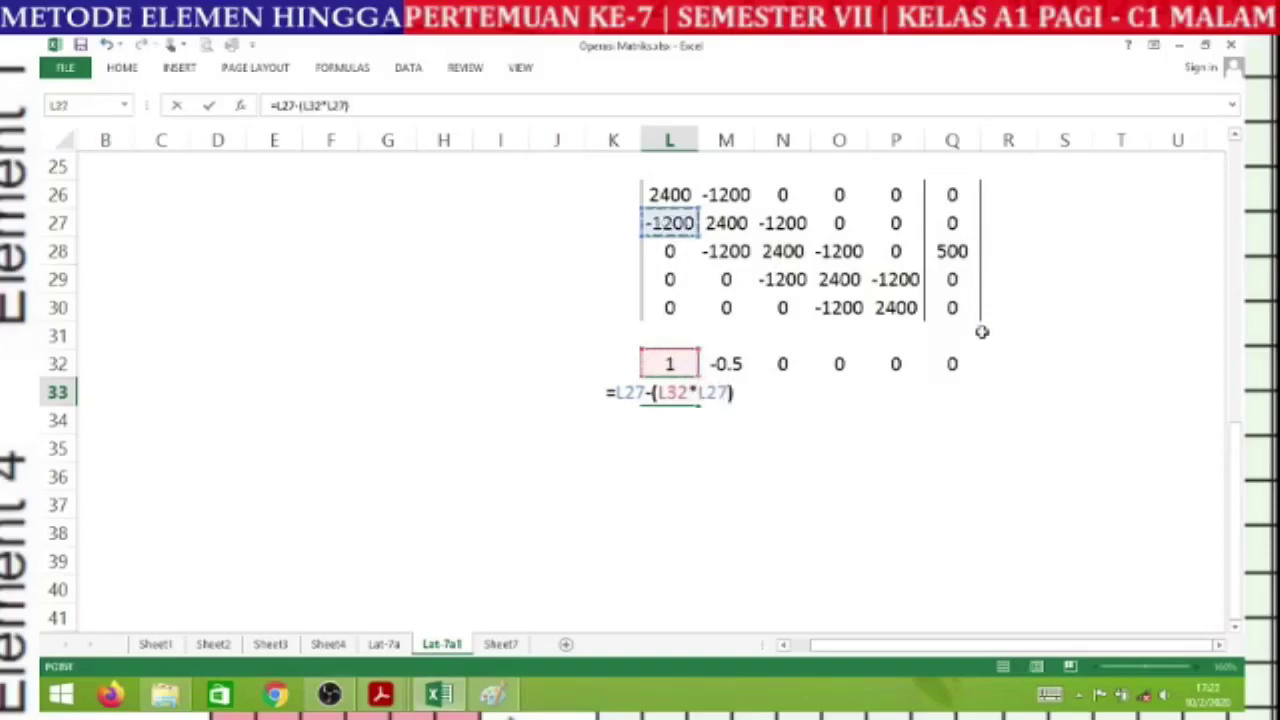
key(Return)
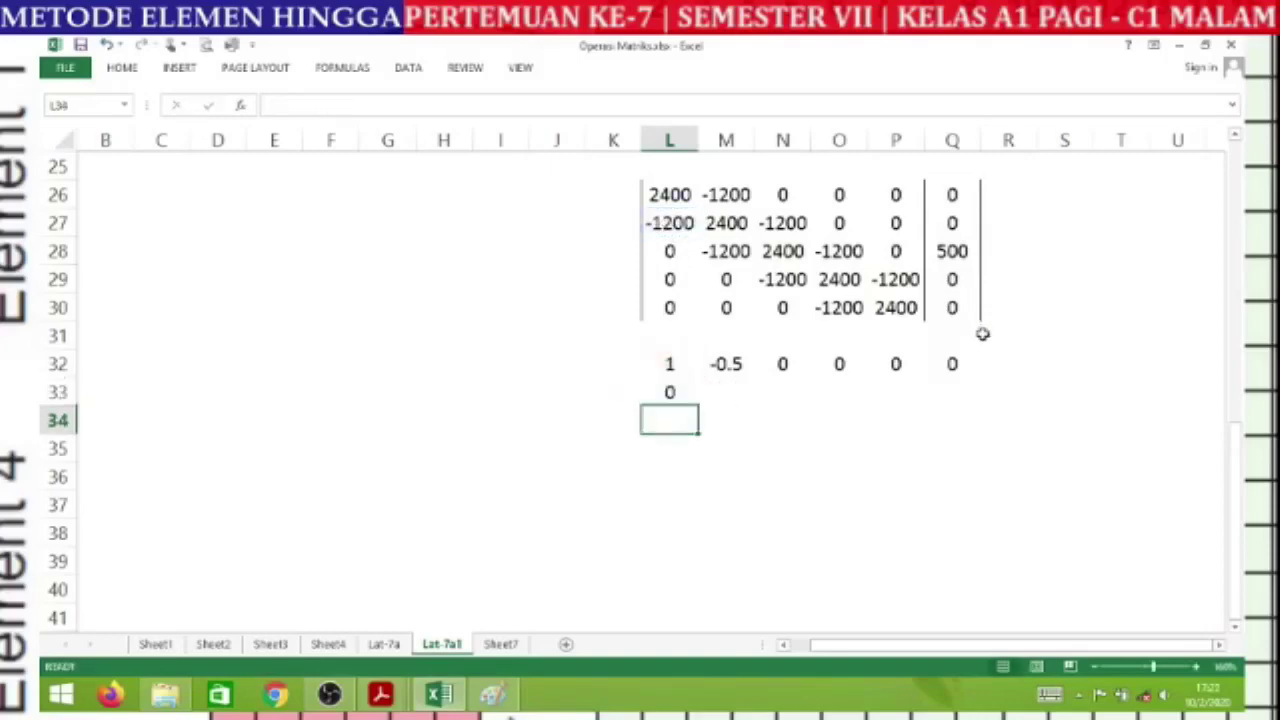
double_click(684, 392)
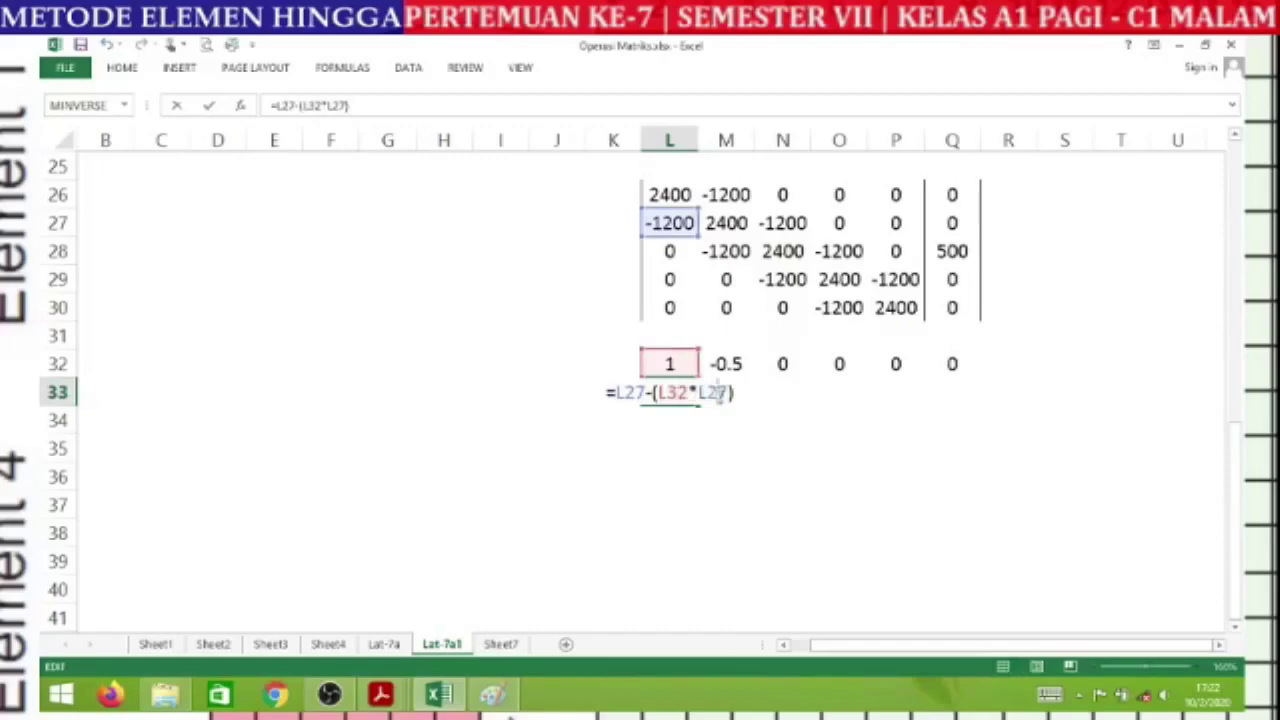
click(692, 436)
- Rewrite L33 as =L27-(L32*$L$27) and fill it to Q33, giving 0, 1800, -1200, 0…
click(667, 392)
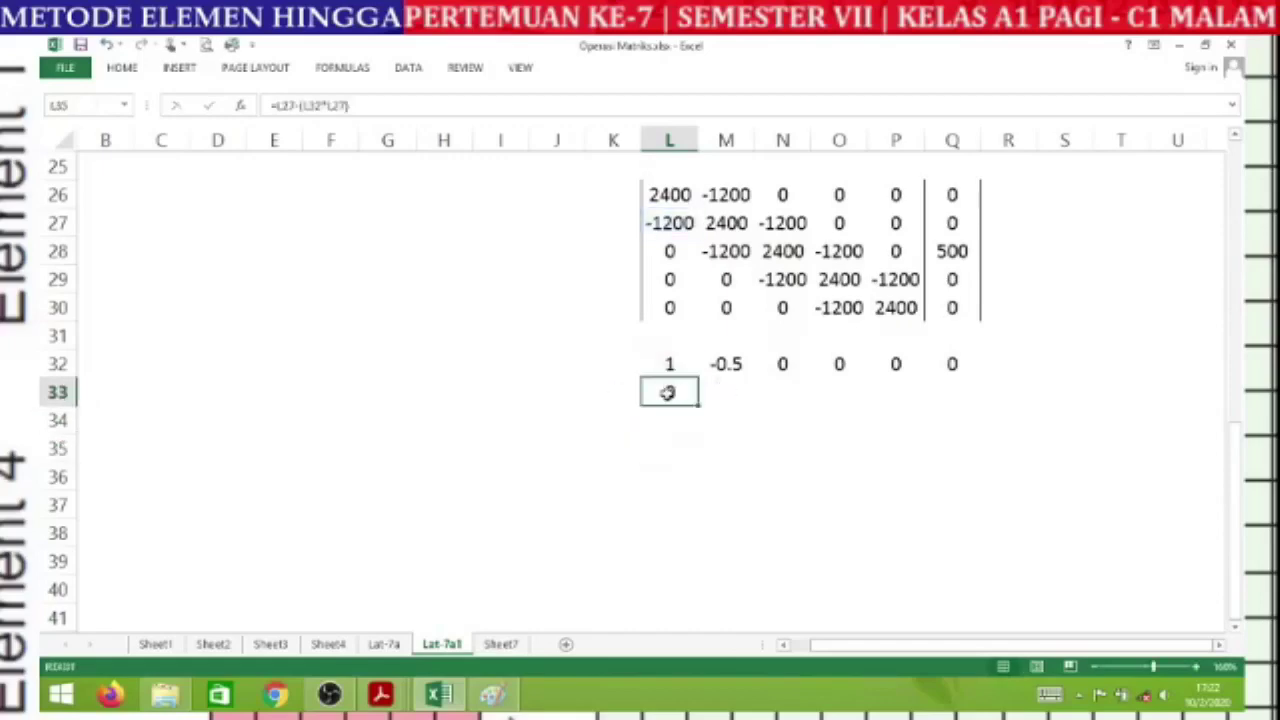
text(=)
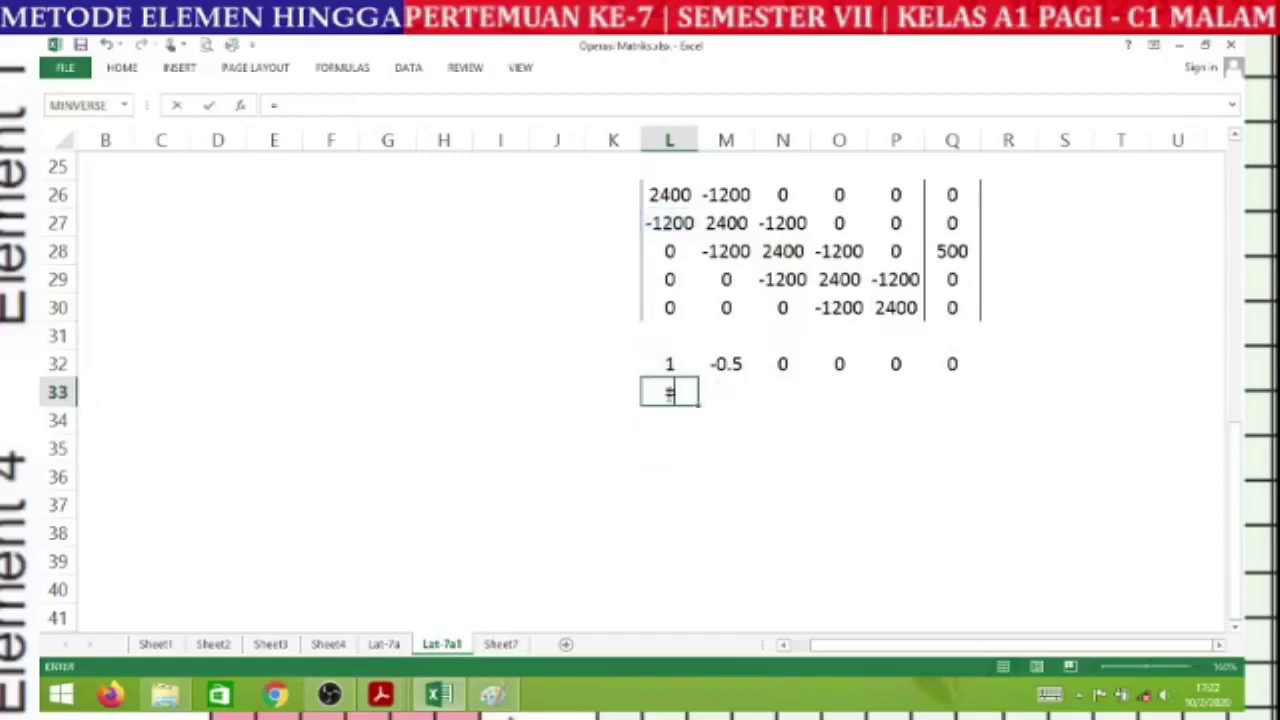
click(676, 228)
text(-()
click(671, 363)
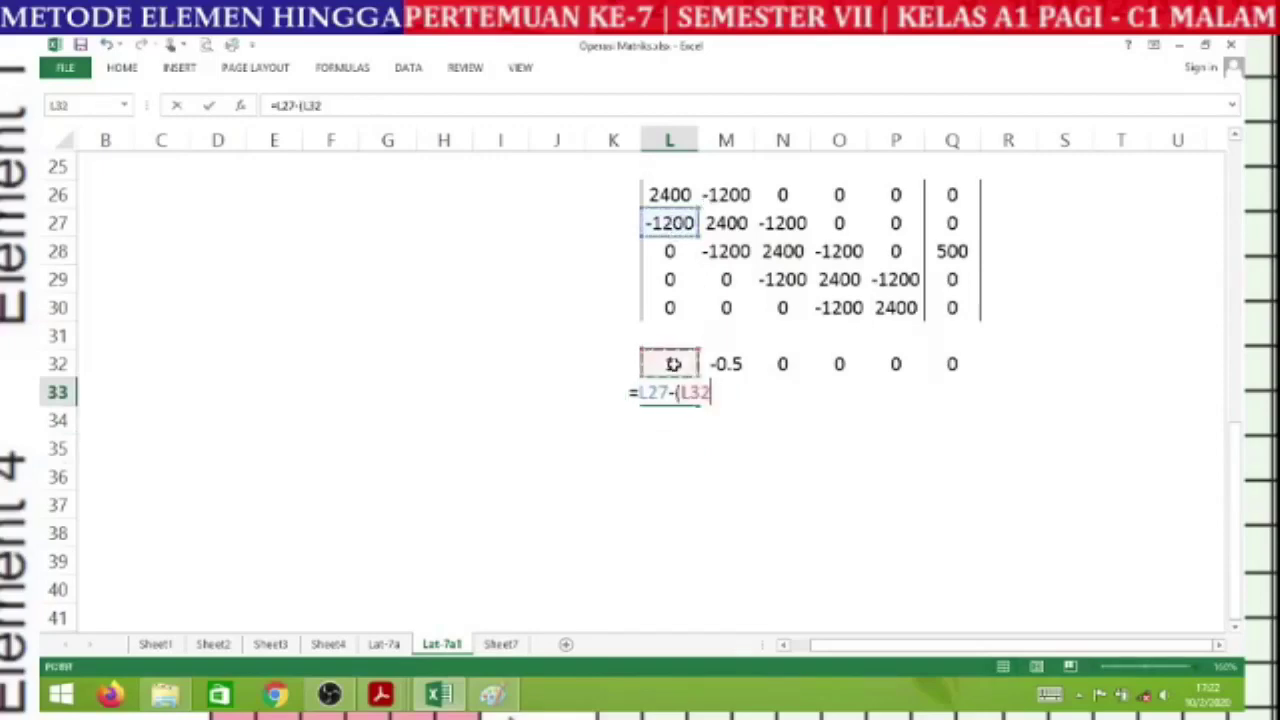
text(*)
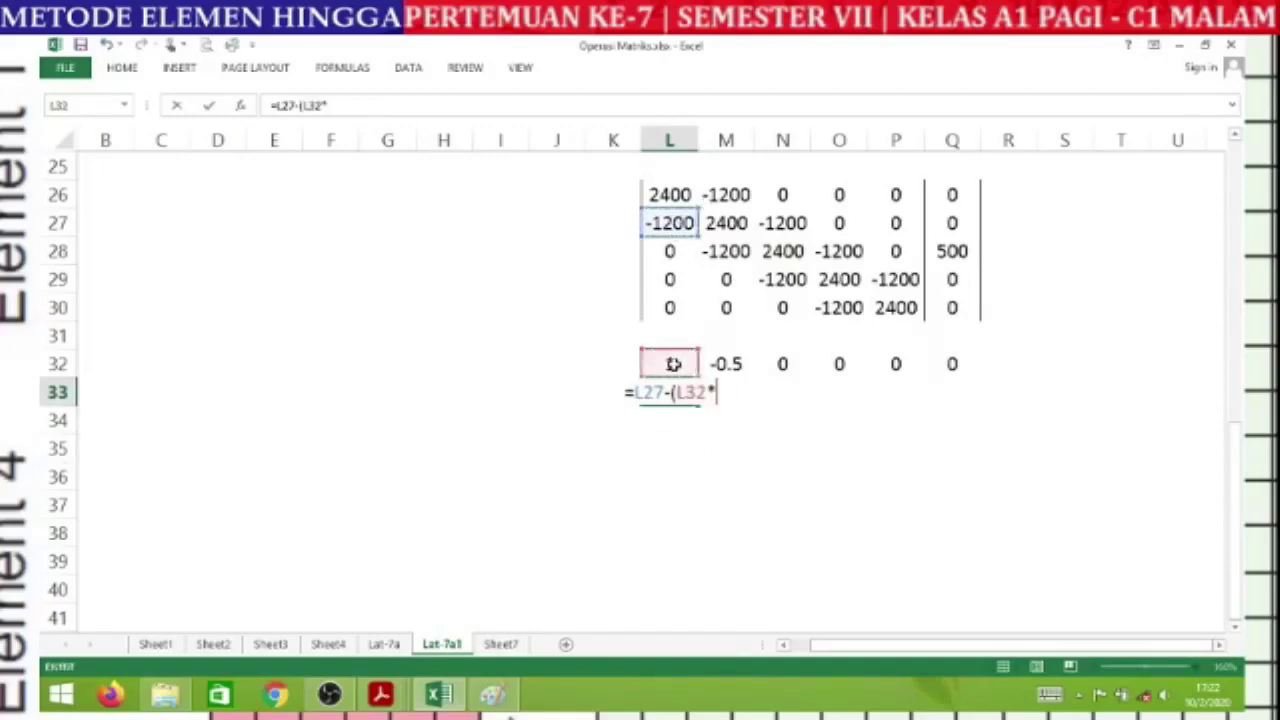
click(670, 224)
key(F4)
text())
key(Return)
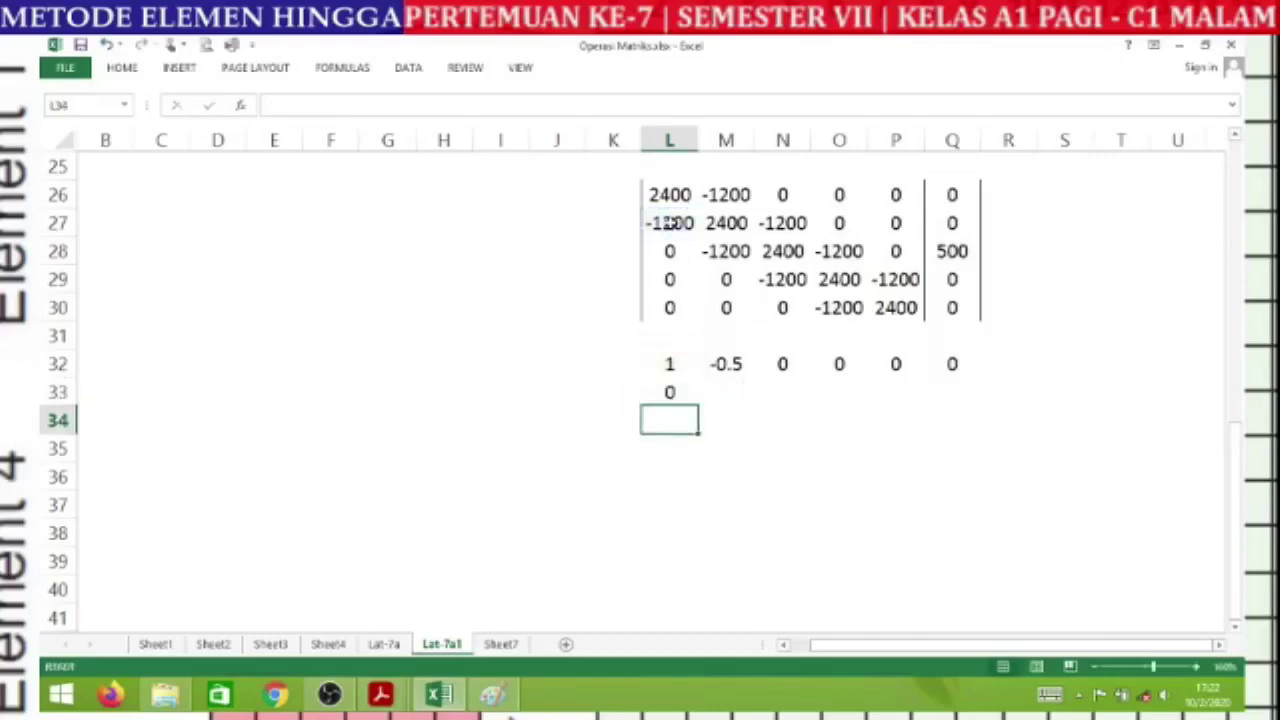
click(670, 393)
drag(701, 405, 969, 397)
click(679, 426)
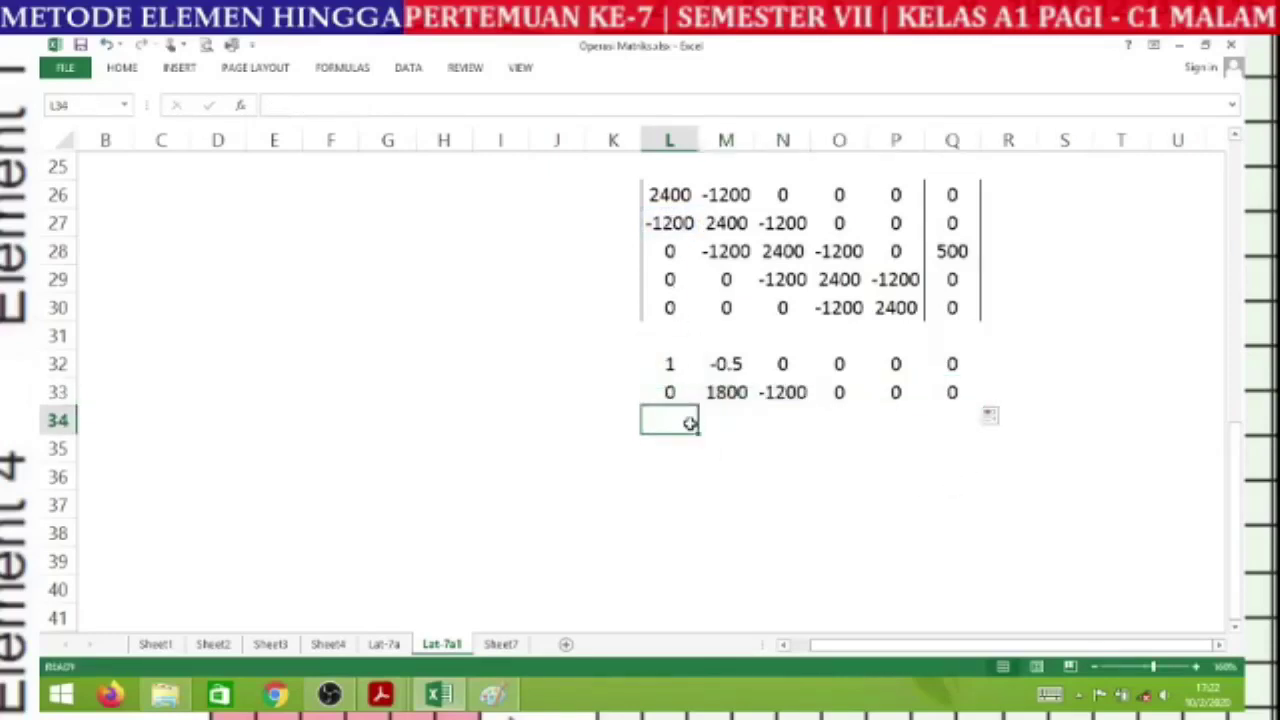
- Enter =L28 in L34 and fill it through Q36 to copy the matrix's last three rows
text(=)
click(666, 251)
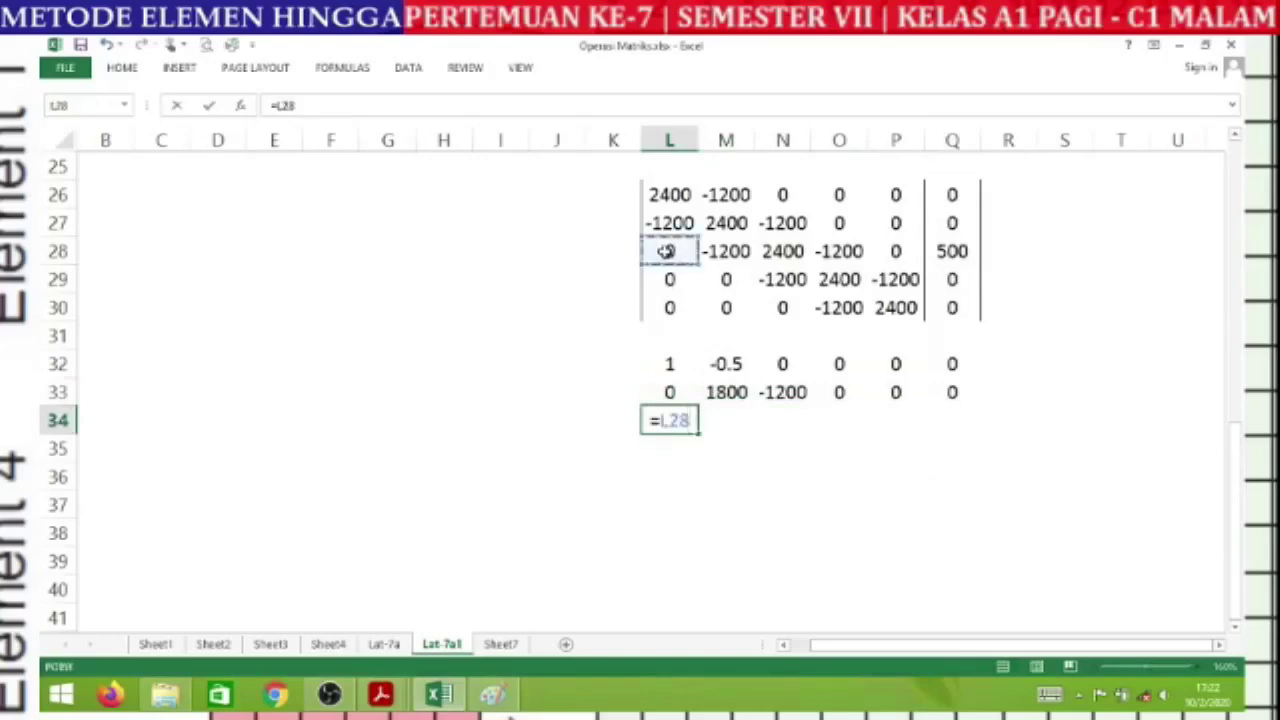
key(Return)
click(675, 421)
drag(698, 432, 997, 479)
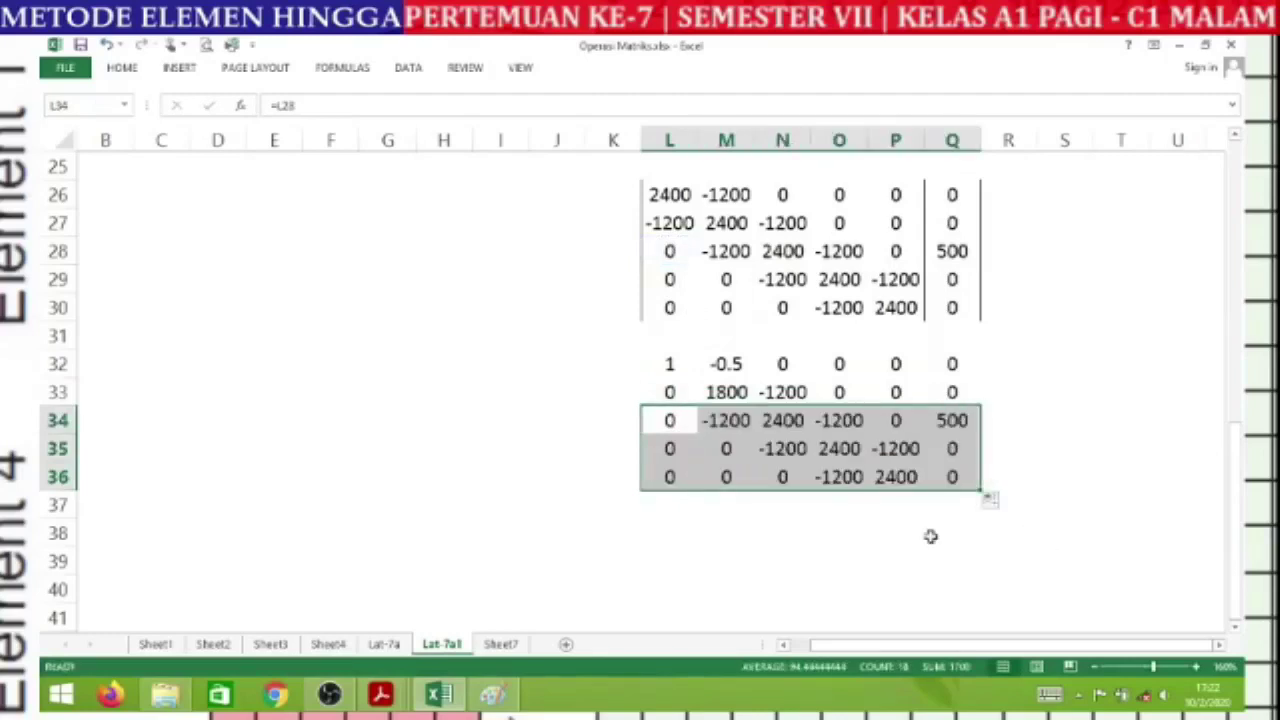
click(782, 420)
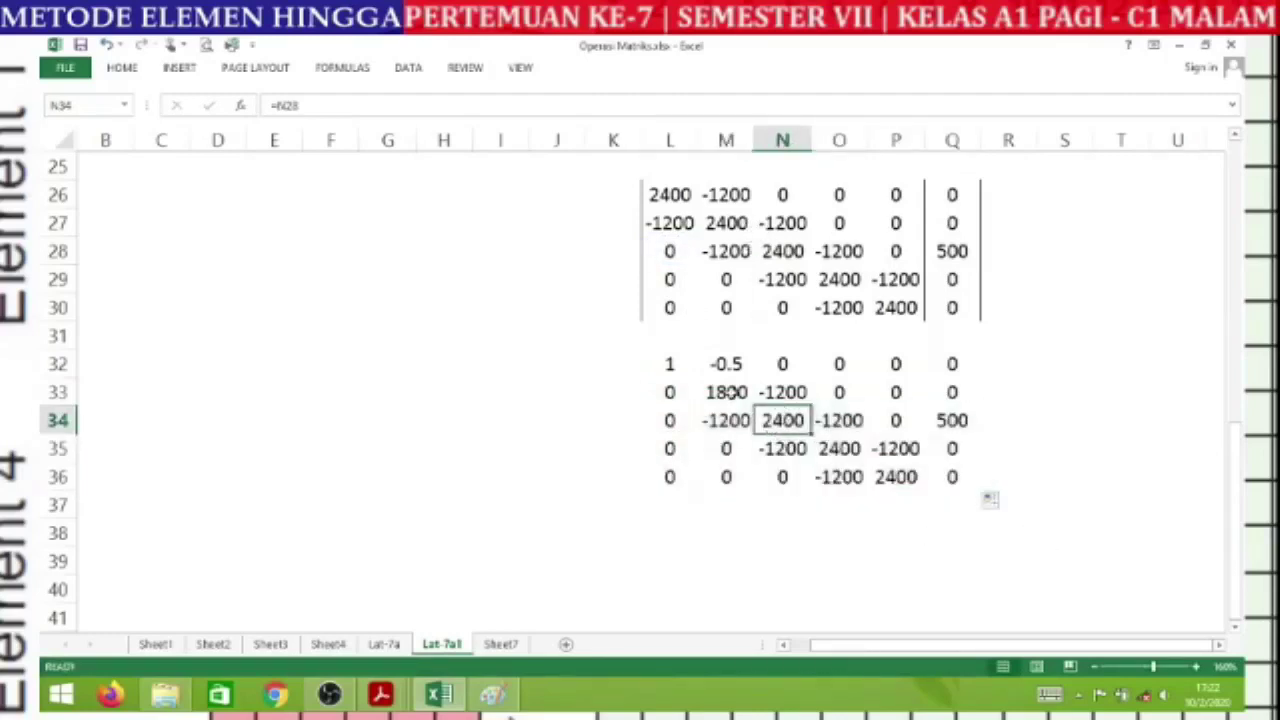
scroll(760, 398, down, 2)
scroll(786, 354, up, 1)
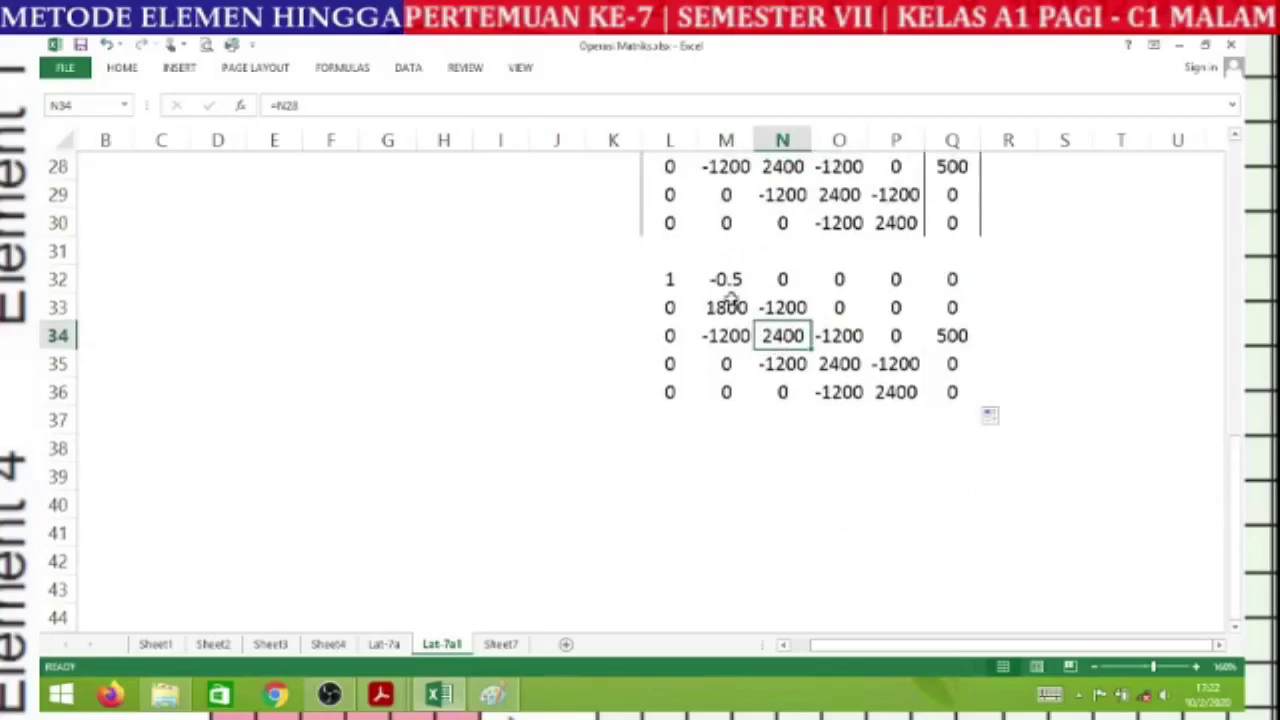
- Enter =M33/$M$33 in M39 and fill L39:Q39, giving 0, 1, -0.67, 0, 0, 0
click(737, 440)
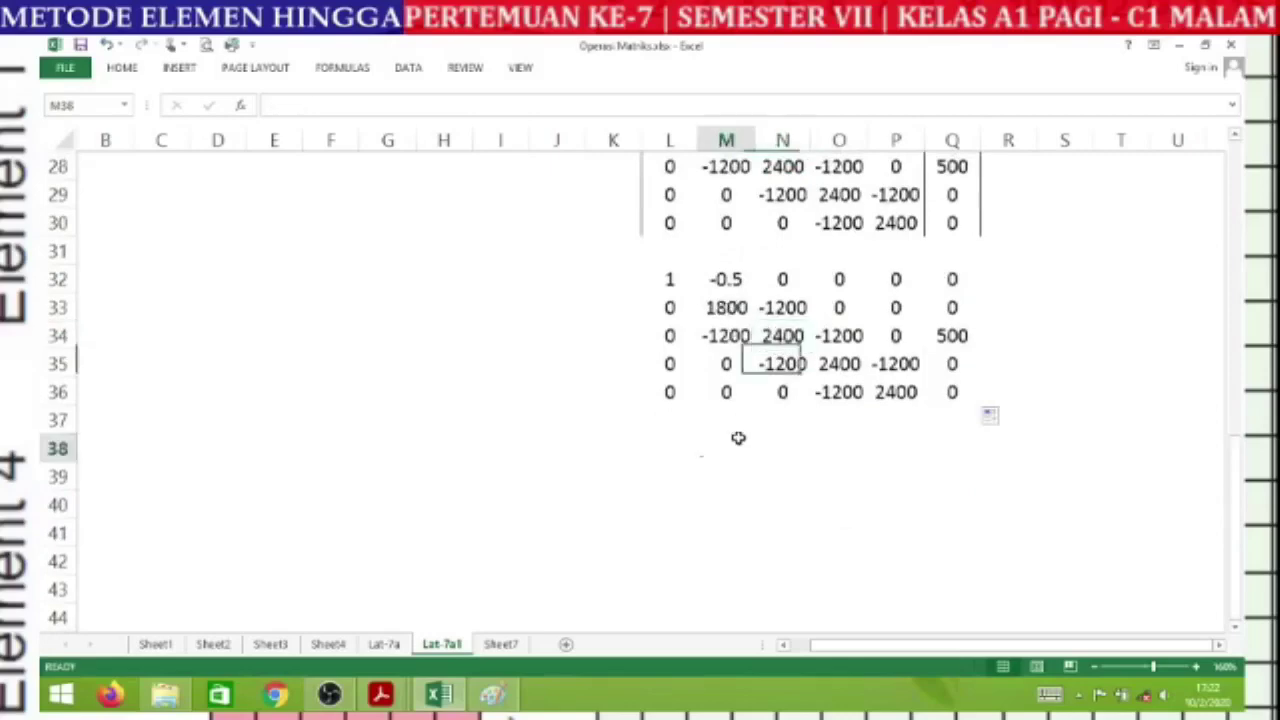
key(Down)
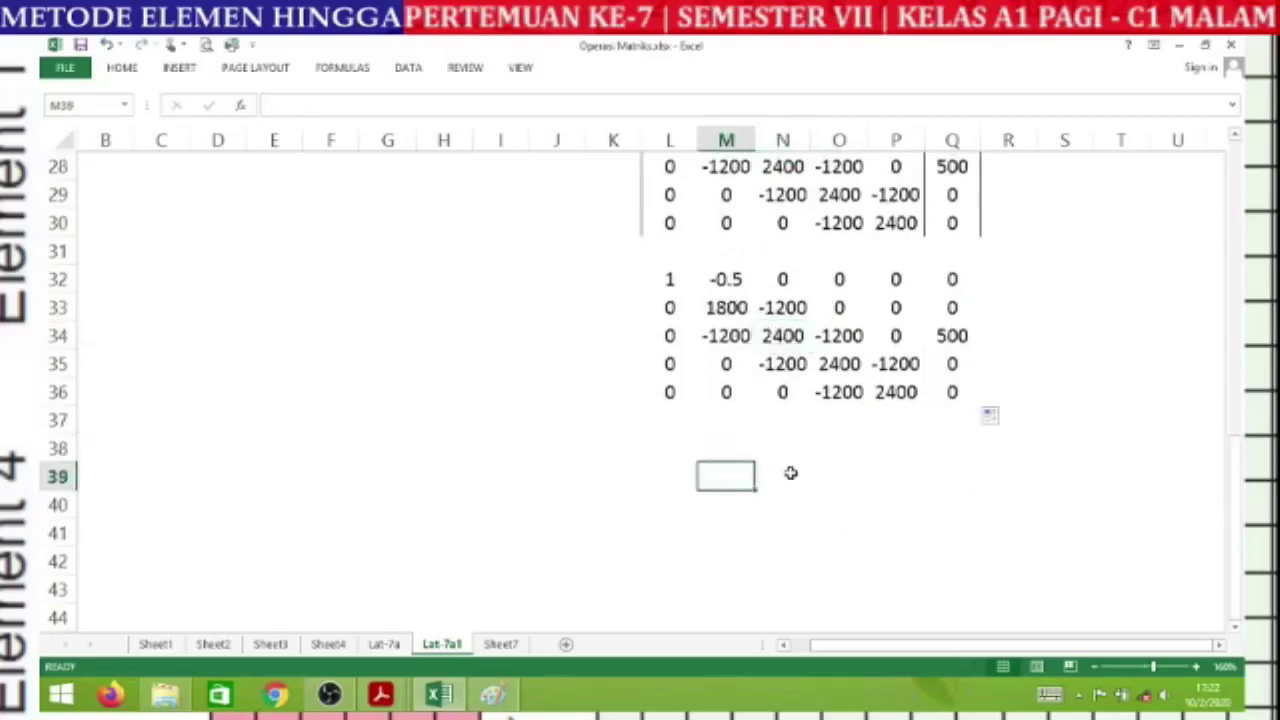
text(=)
click(722, 306)
text(/)
click(722, 306)
key(F4)
key(Return)
click(723, 480)
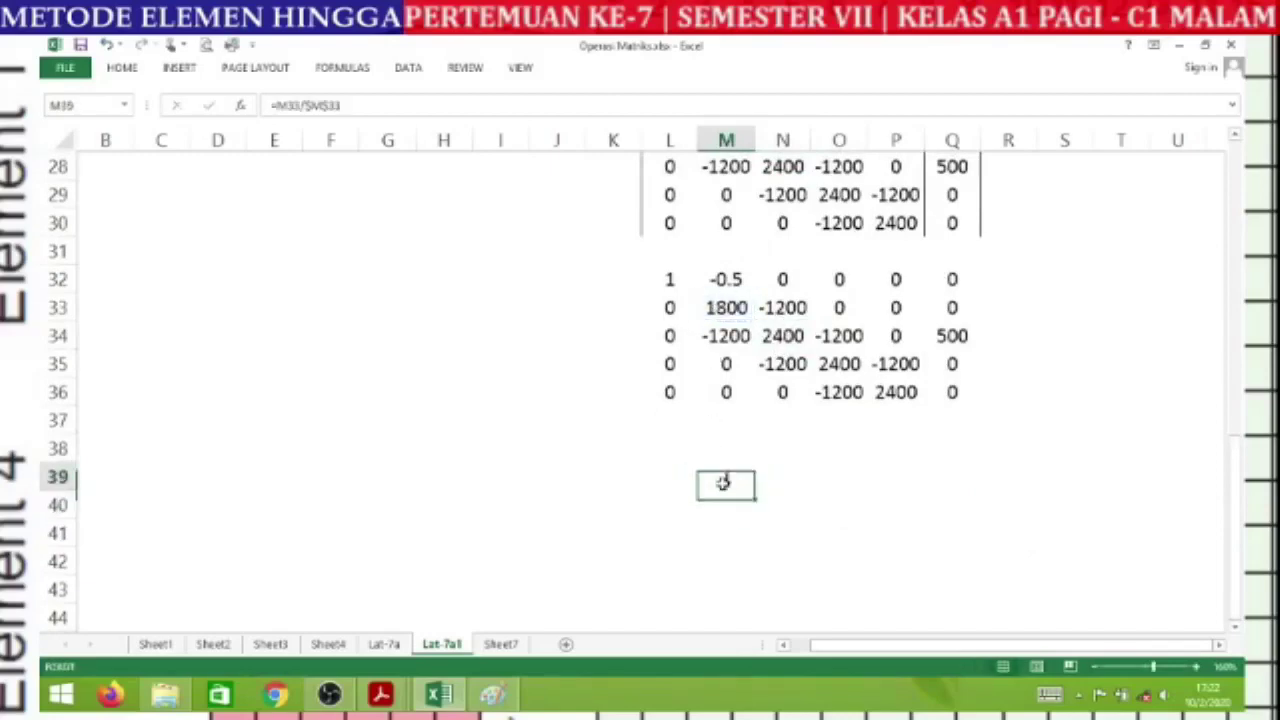
drag(754, 490, 665, 489)
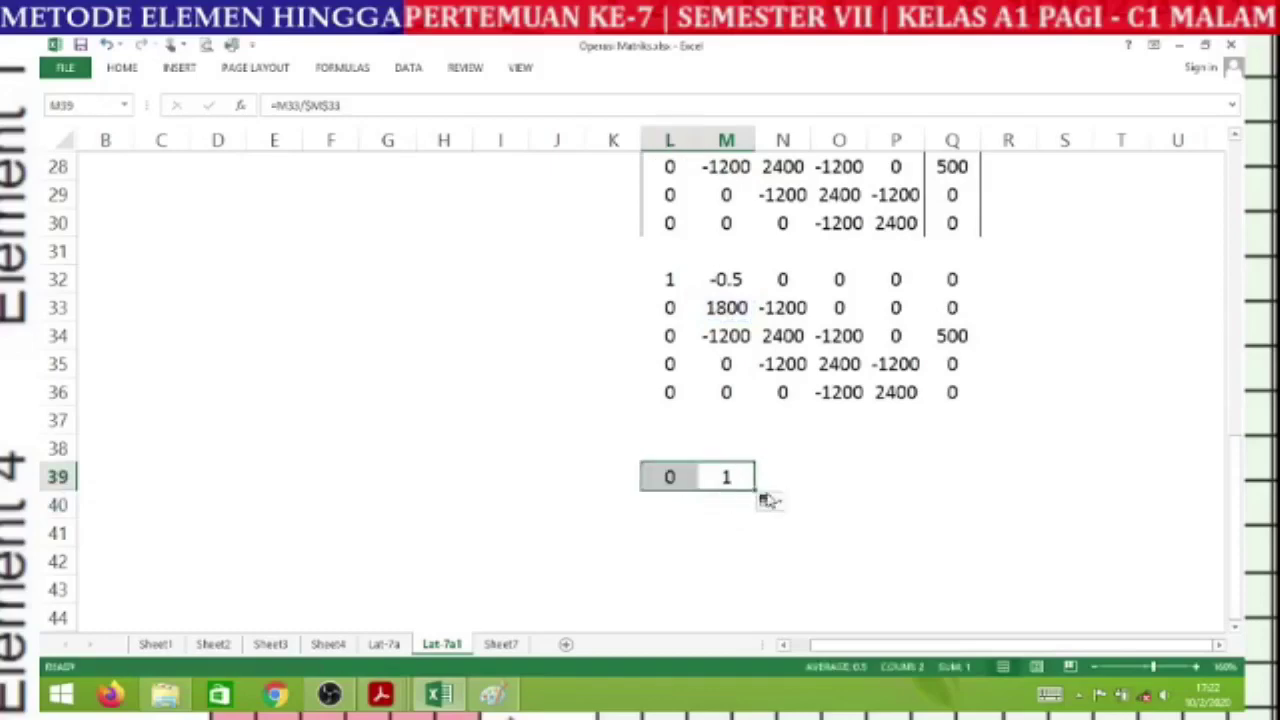
drag(756, 490, 962, 487)
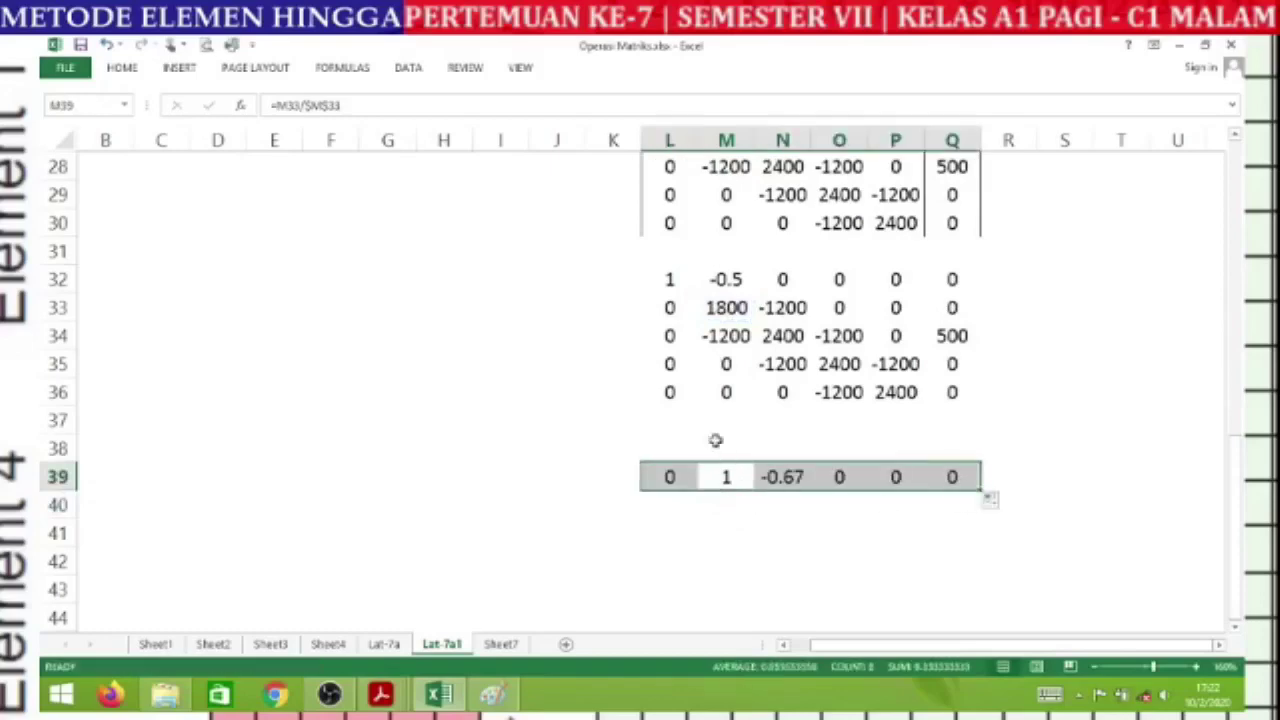
click(715, 440)
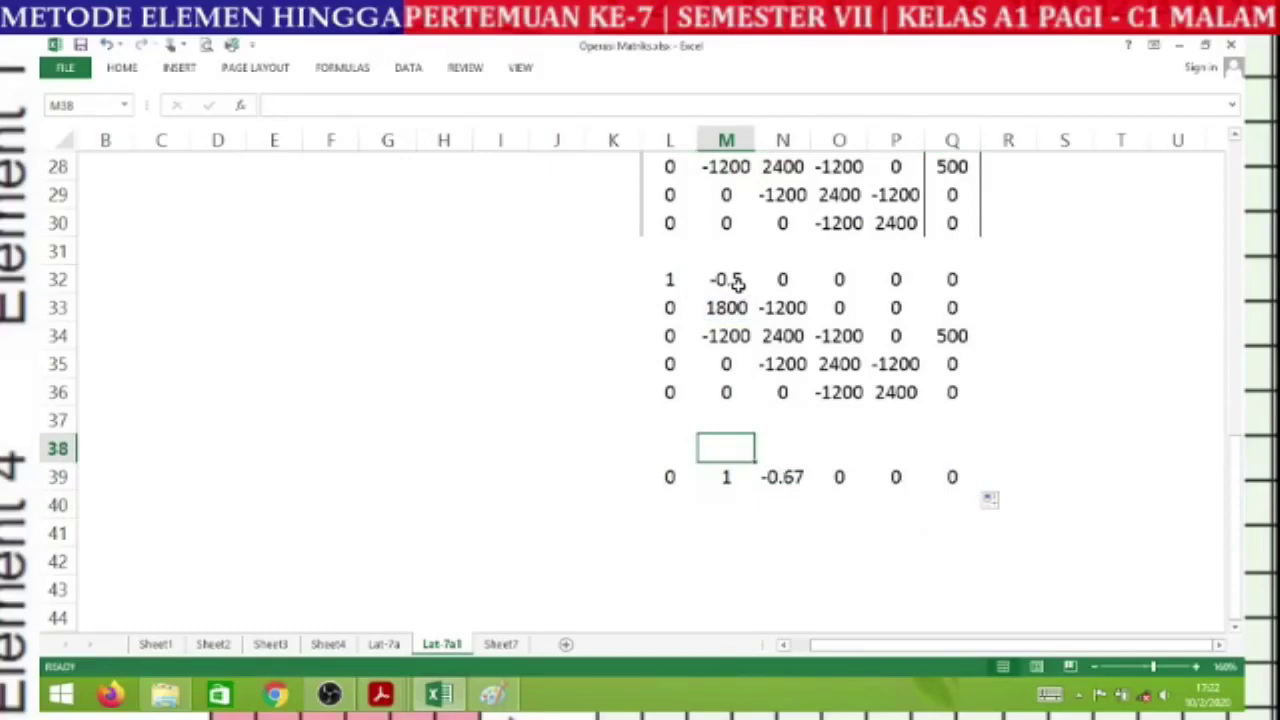
- Enter =M32-(M39*$M$32) in M38 and fill L38:Q38, giving 1, 0, -0.33, 0, 0, 0
text(=)
click(735, 284)
text(-()
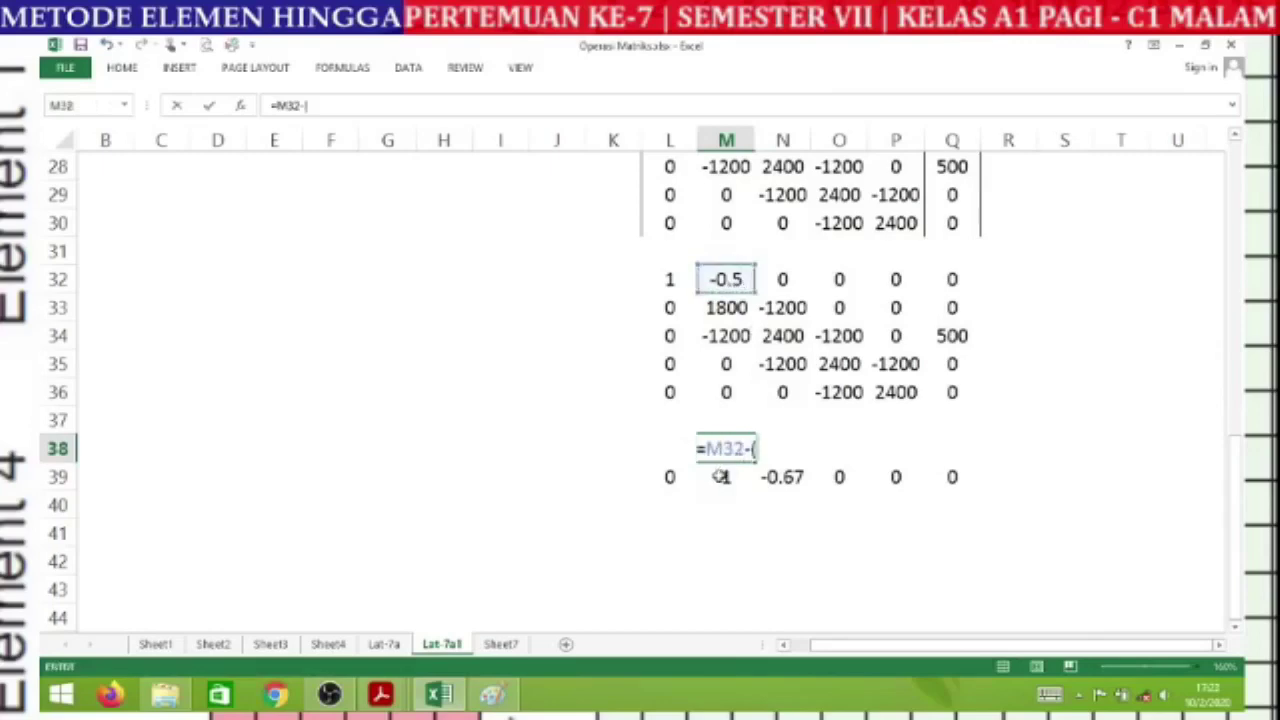
click(722, 476)
text(*)
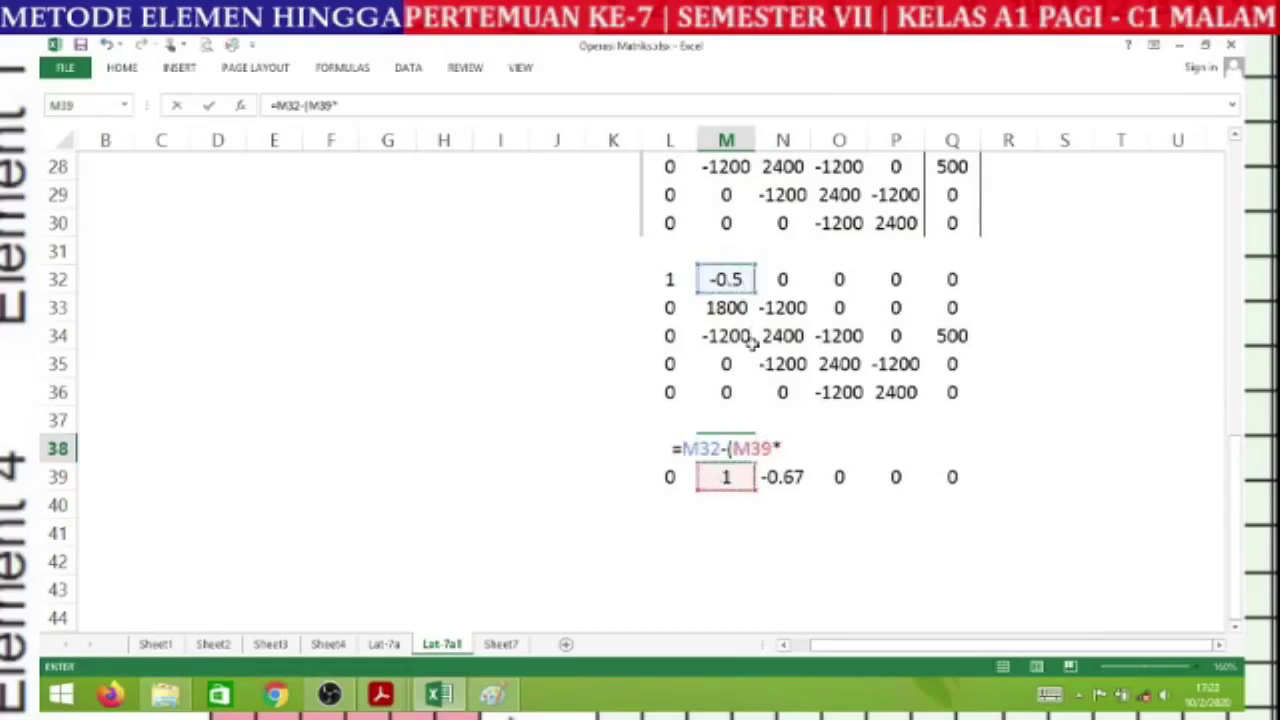
click(726, 278)
key(F4)
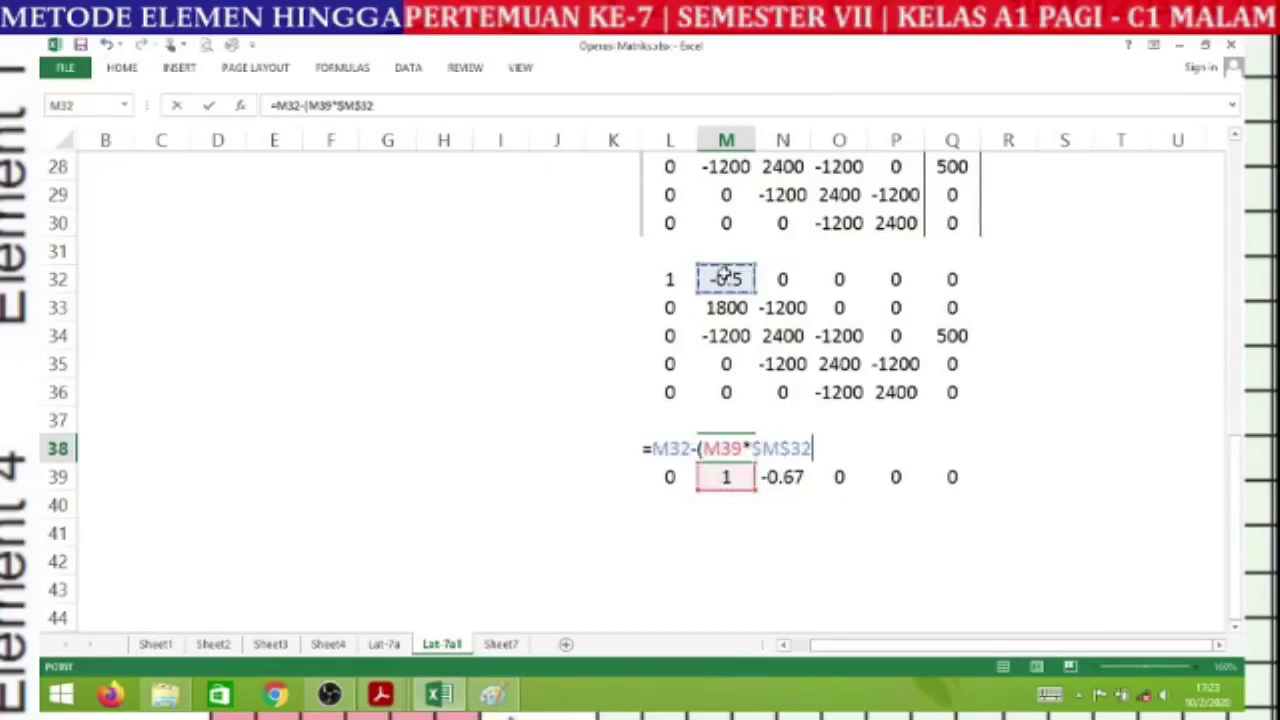
text())
key(Return)
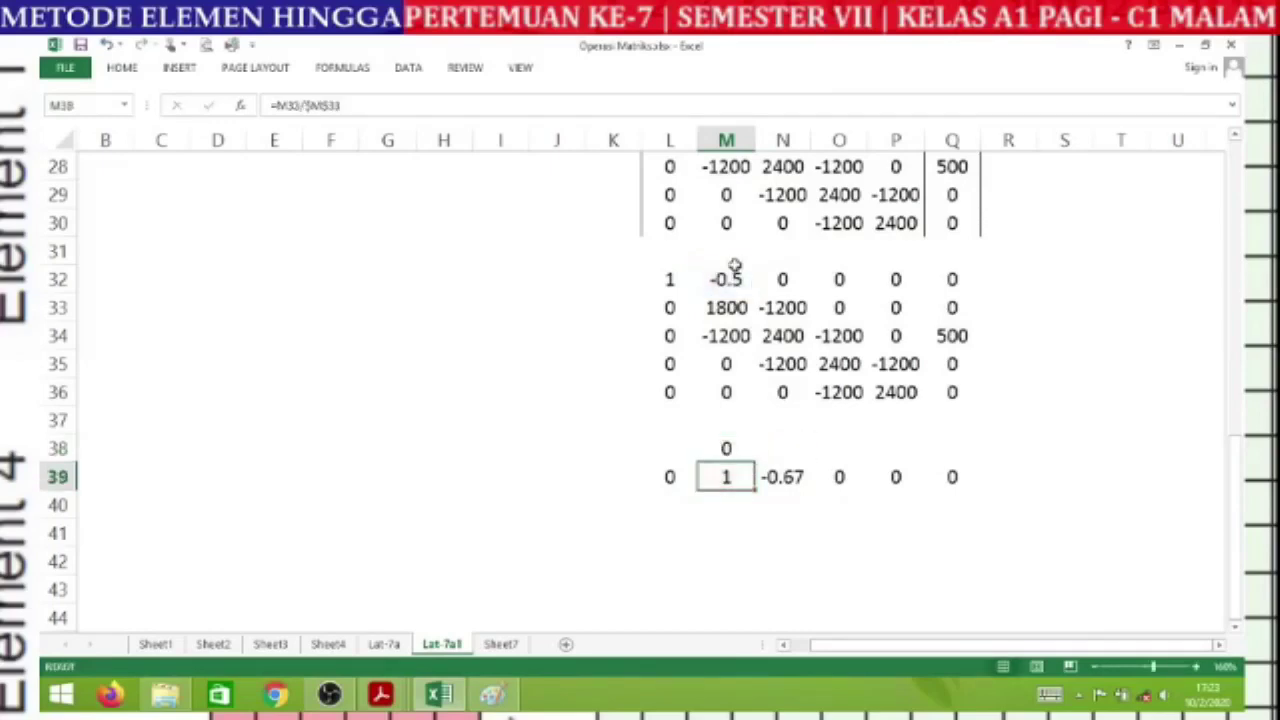
click(724, 447)
drag(754, 461, 655, 460)
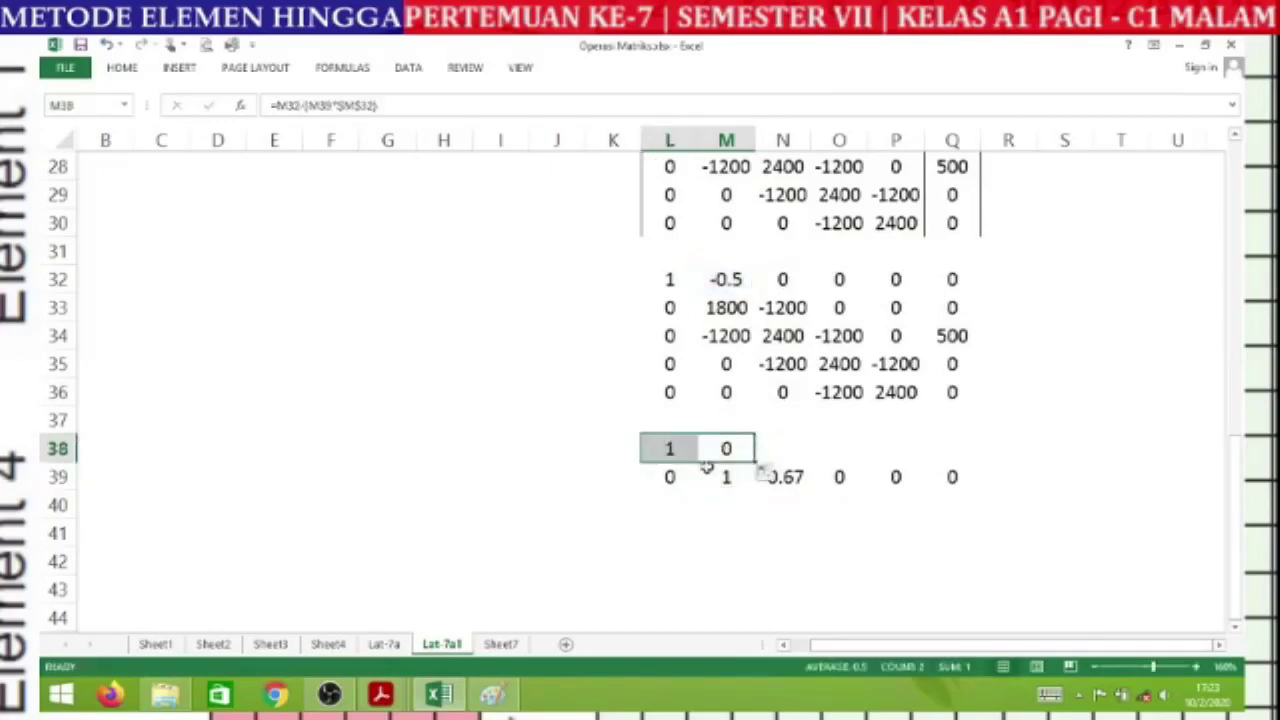
drag(757, 457, 982, 452)
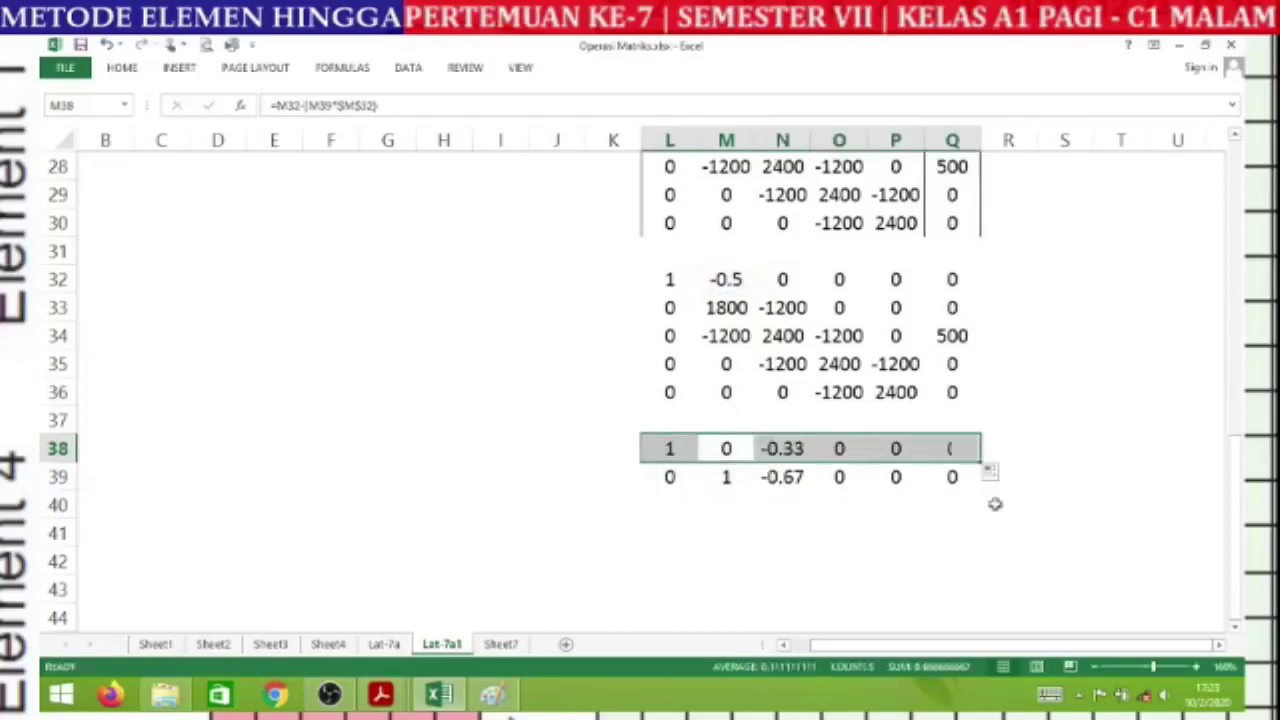
- Enter =M34-(M39*$M$34) in M40 and fill L40:Q40, giving 0, 0, 1600, -1200, 0, 500
click(745, 505)
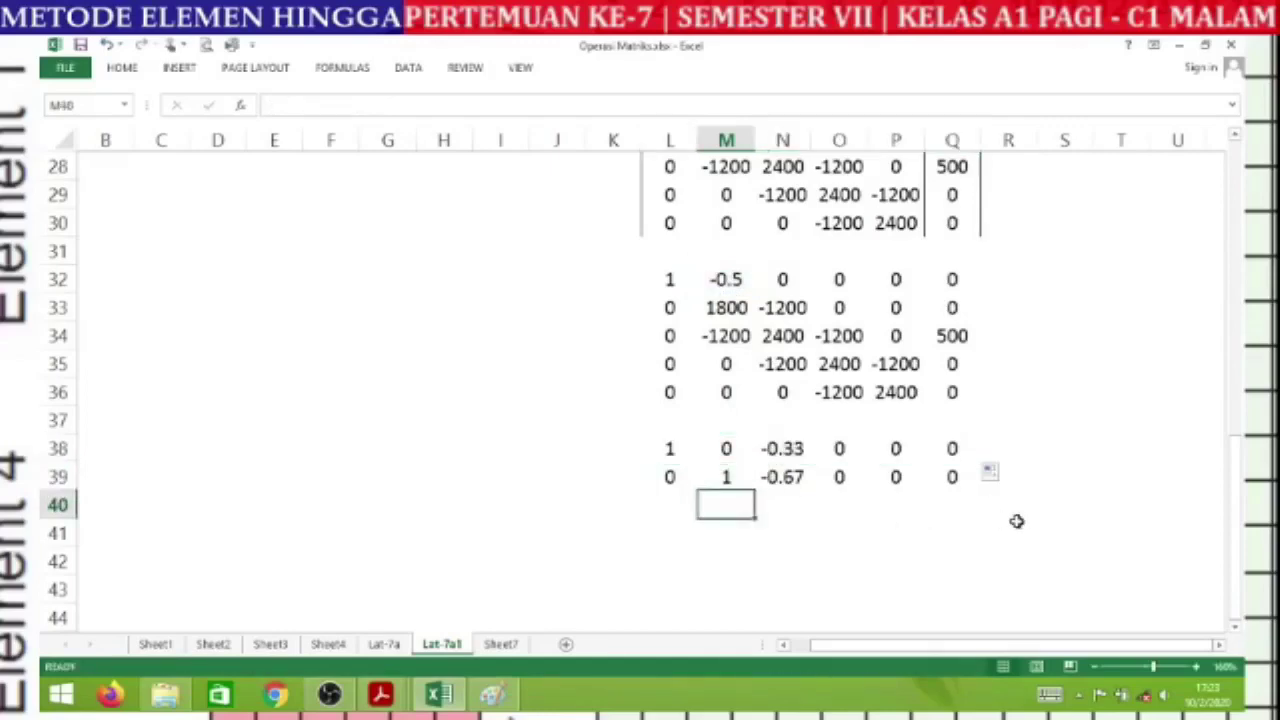
text(=)
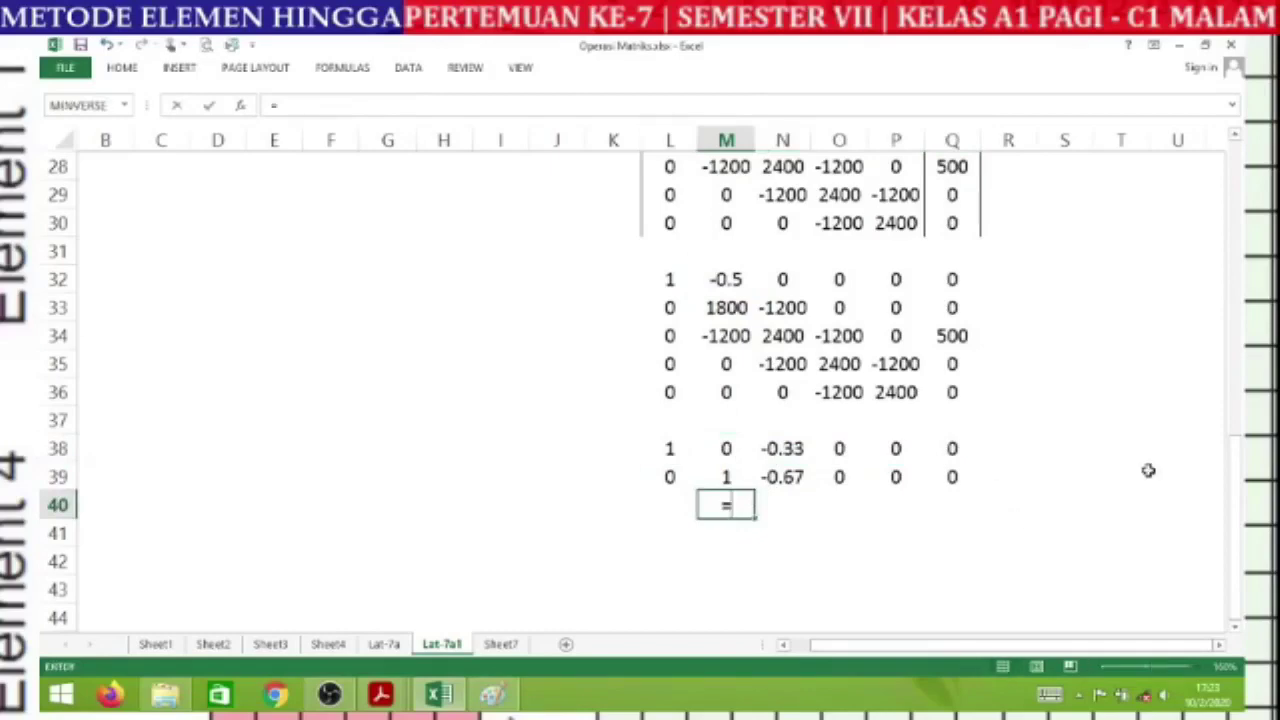
click(733, 337)
text(-()
click(729, 474)
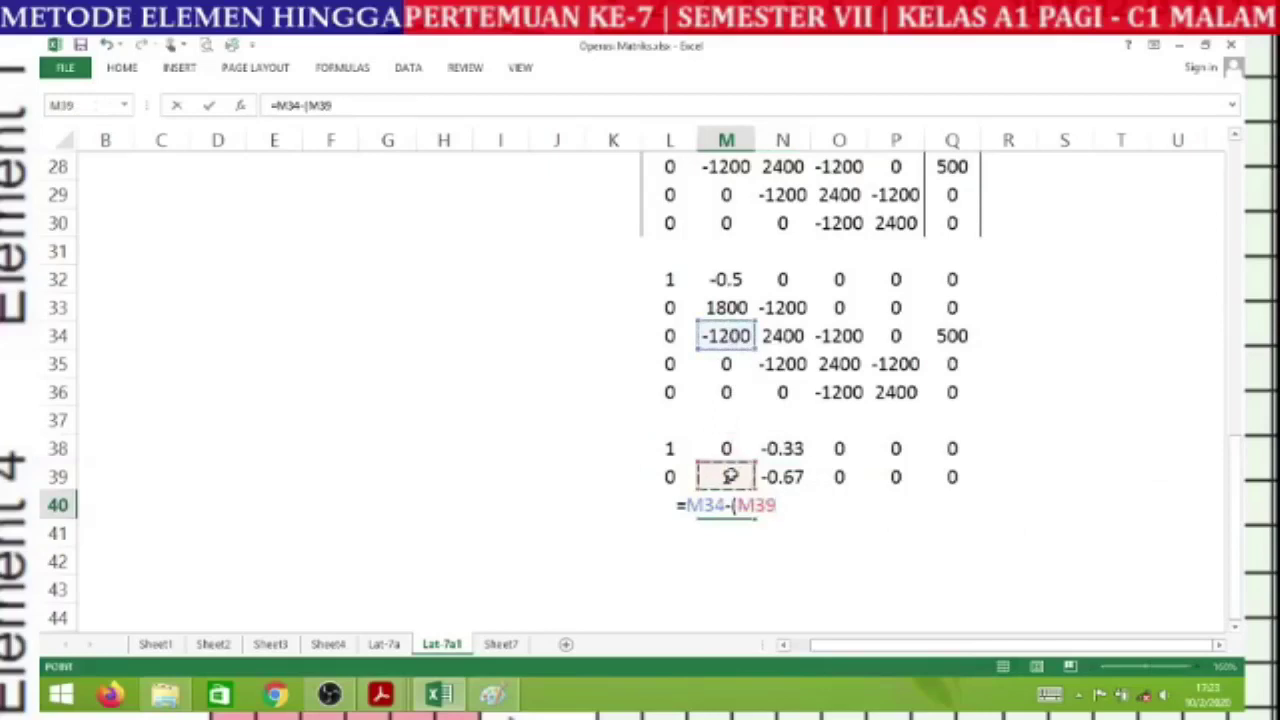
text(*)
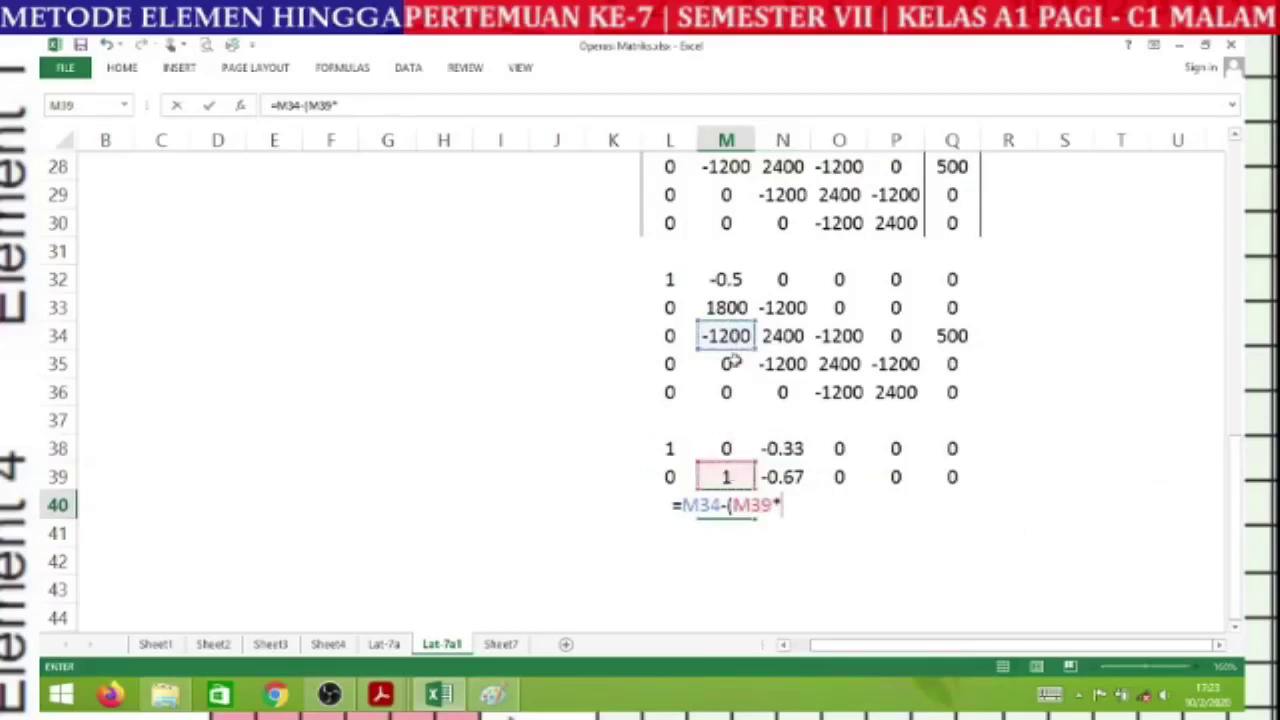
click(730, 337)
key(F4)
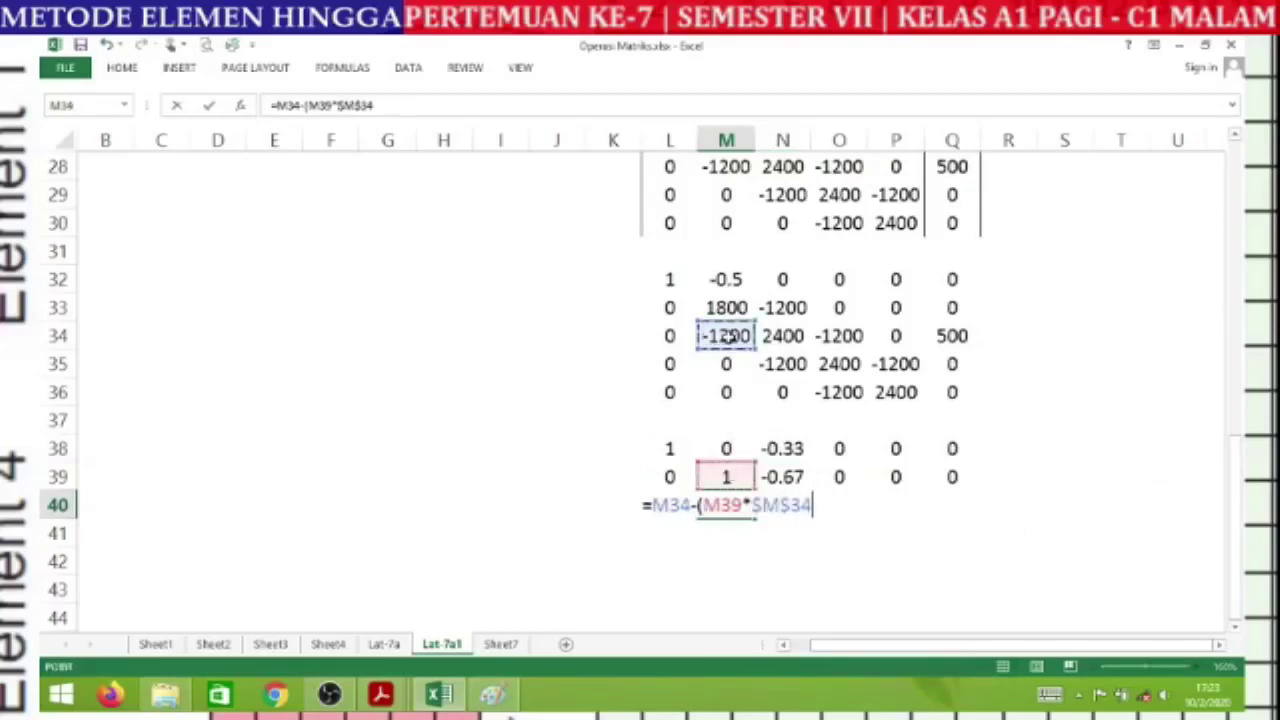
key(Return)
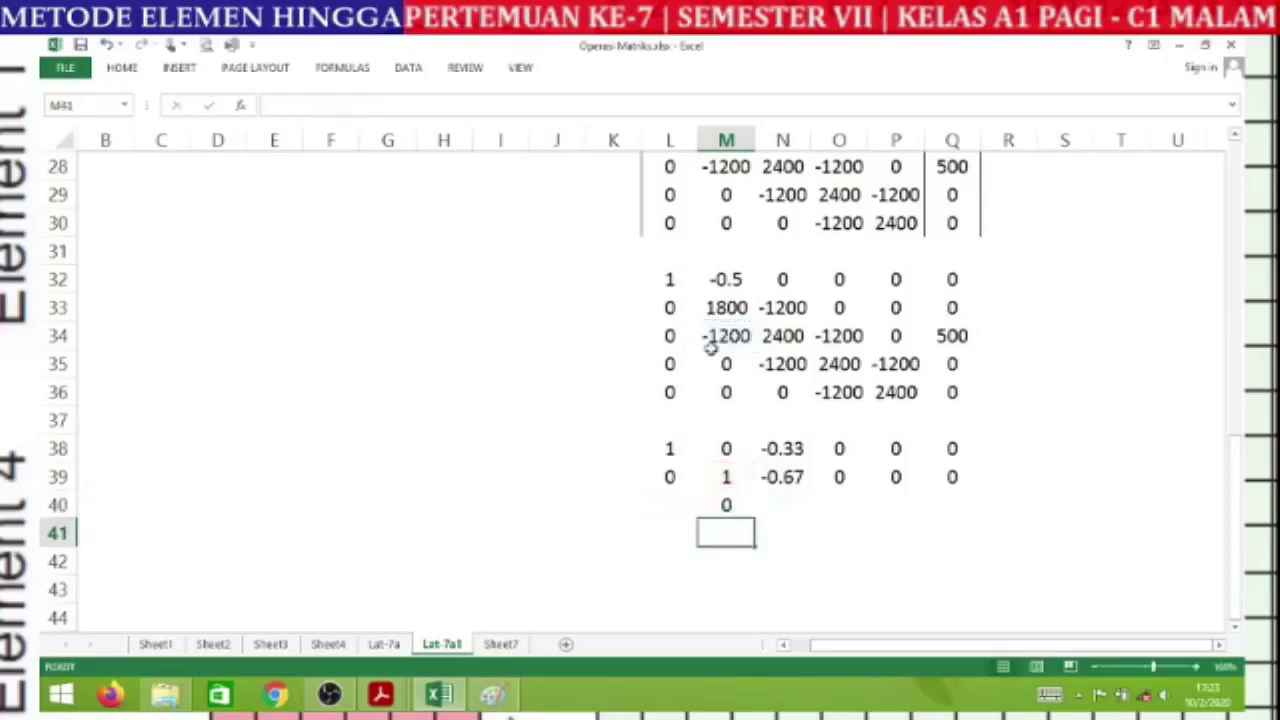
click(722, 500)
drag(754, 512, 668, 508)
drag(758, 518, 965, 520)
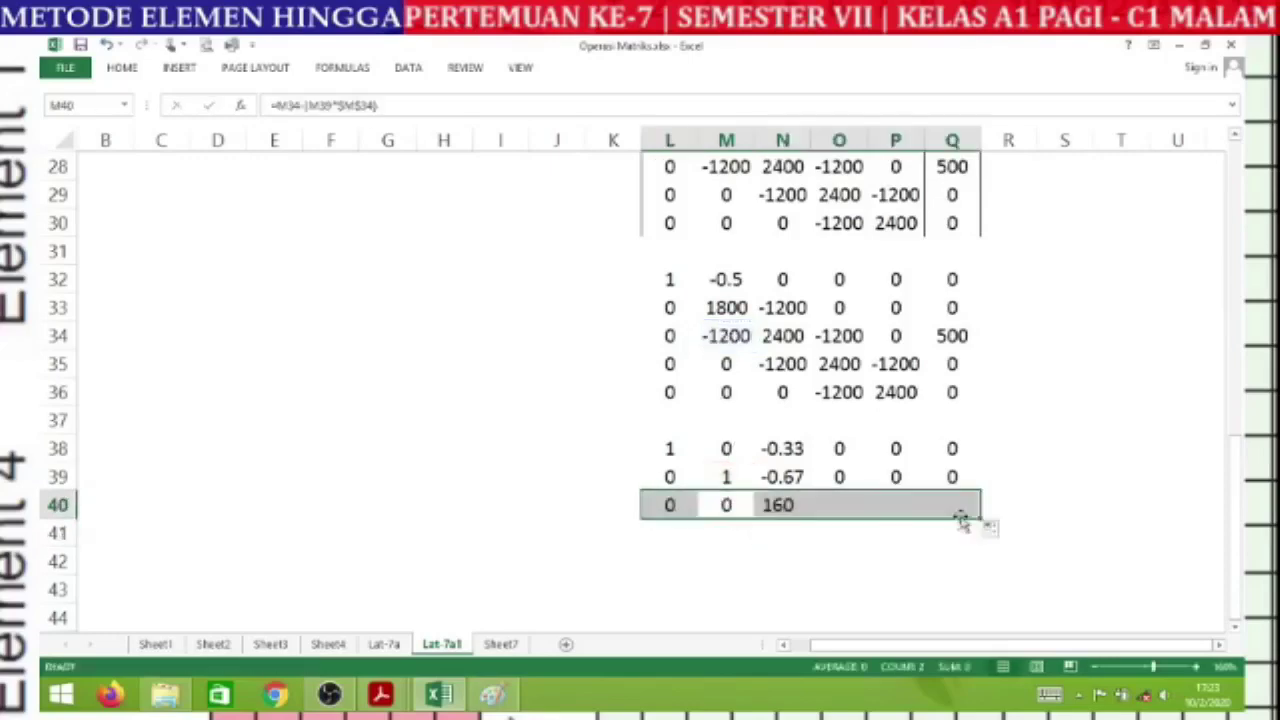
- Enter =M35 in M41 and fill rows 41–42 through column Q to carry down rows 35–36
click(744, 531)
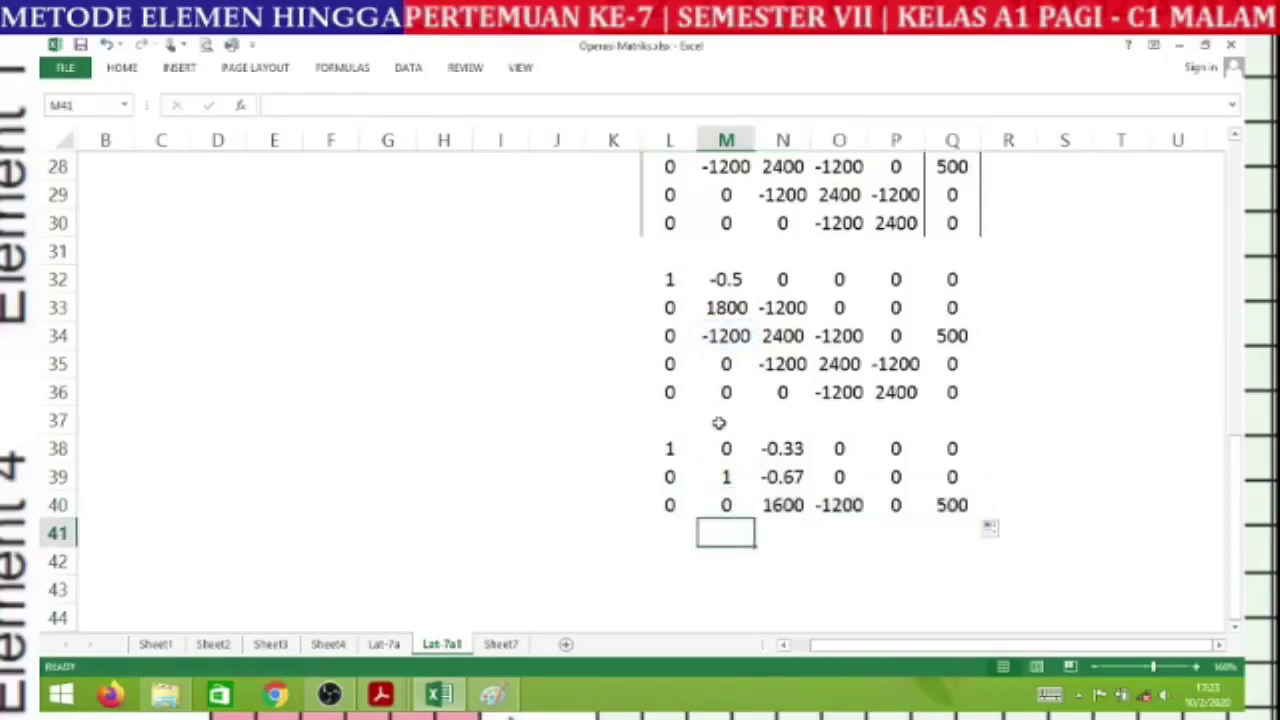
text(=)
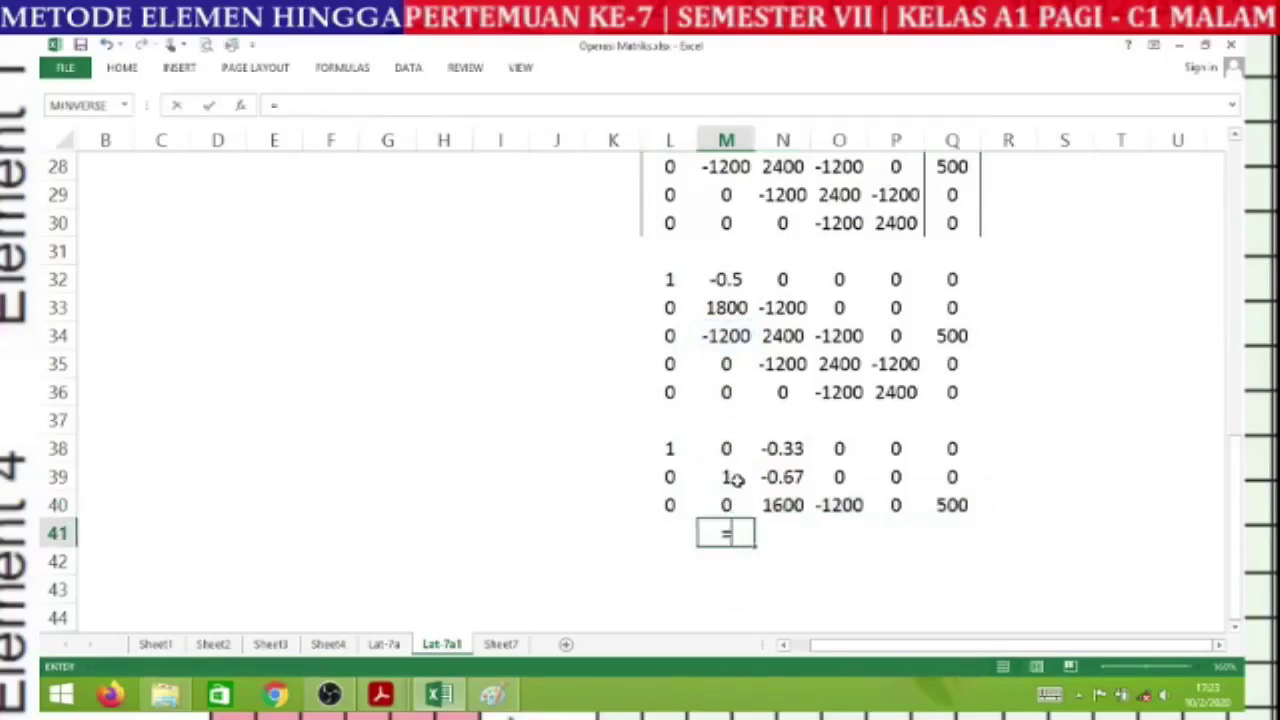
click(722, 366)
key(Return)
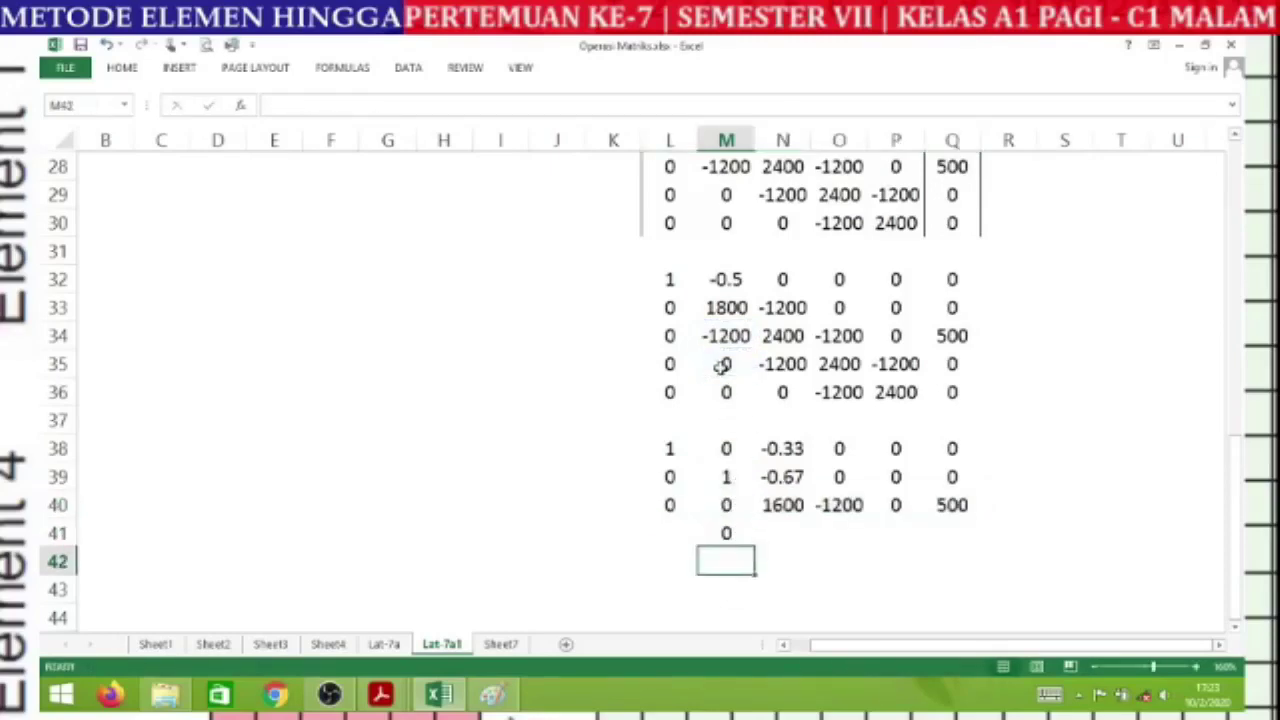
click(737, 532)
drag(756, 546, 658, 576)
drag(757, 573, 962, 567)
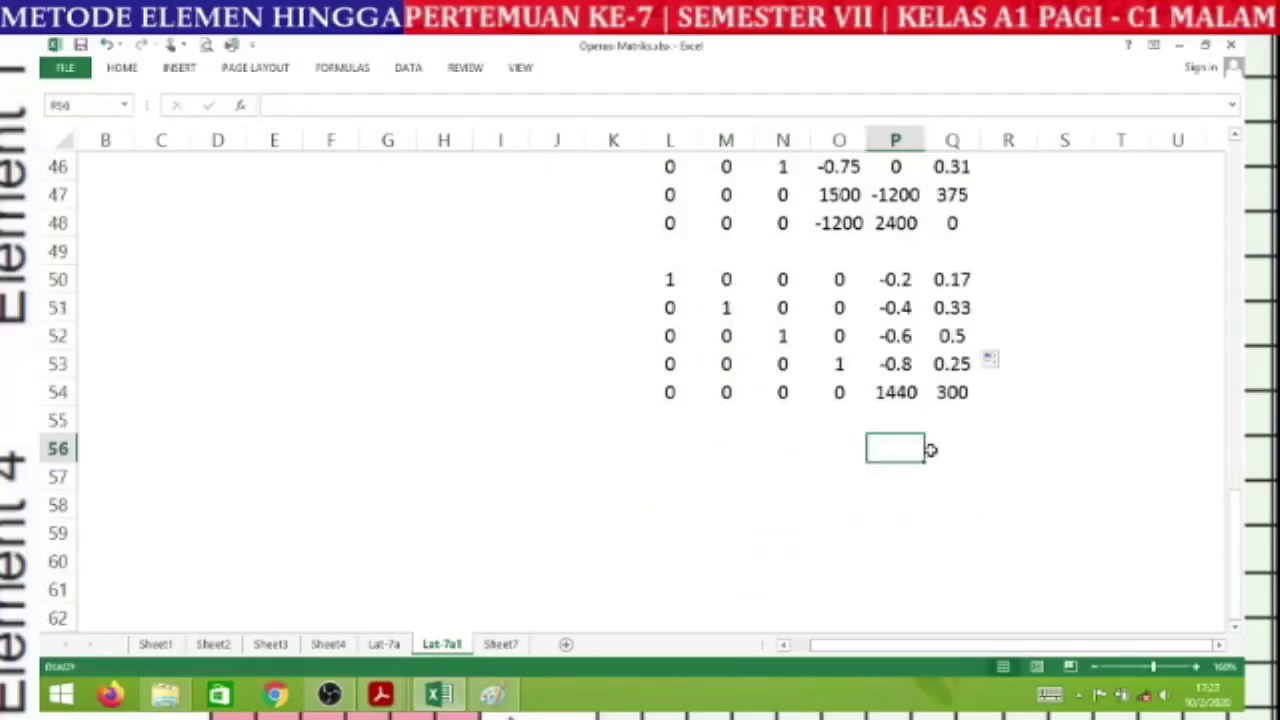
key(Down)
key(Up)
- Enter =P54/$P$54 in P60 and fill L60:Q60, giving 0, 0, 0, 0, 1, 0.21
key(Down)
key(Down)
key(Down)
key(Down)
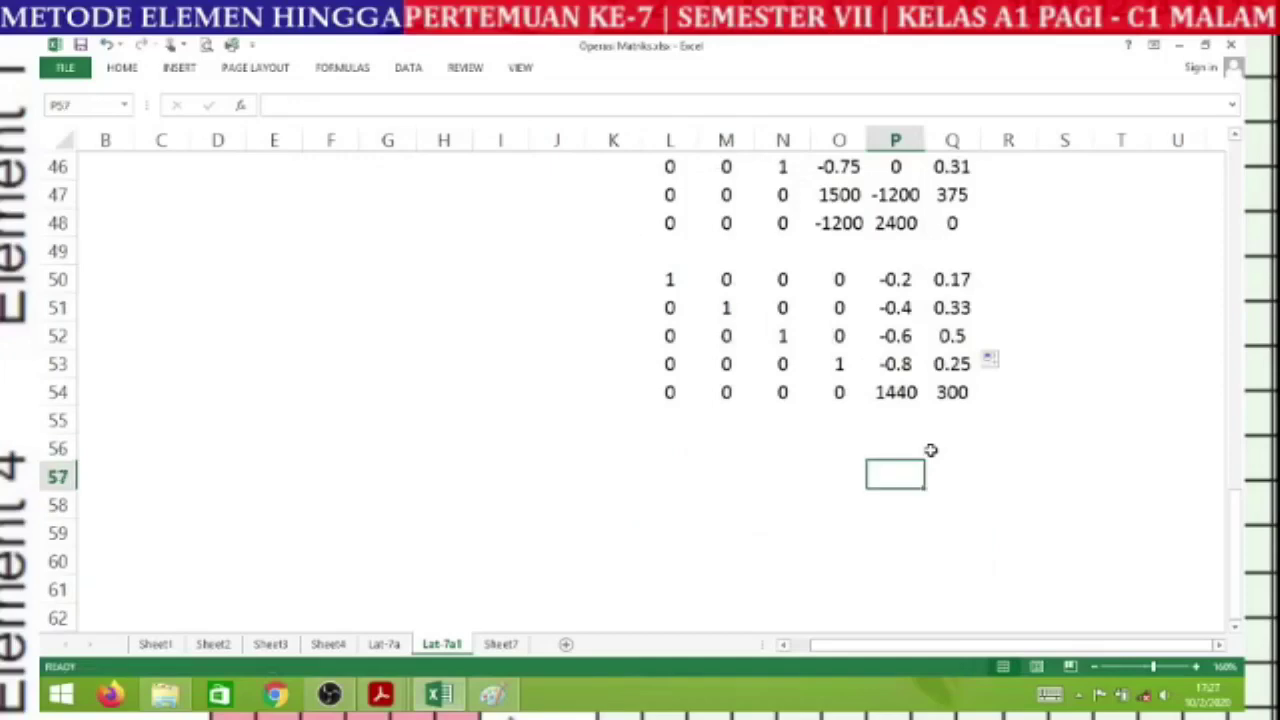
text(=)
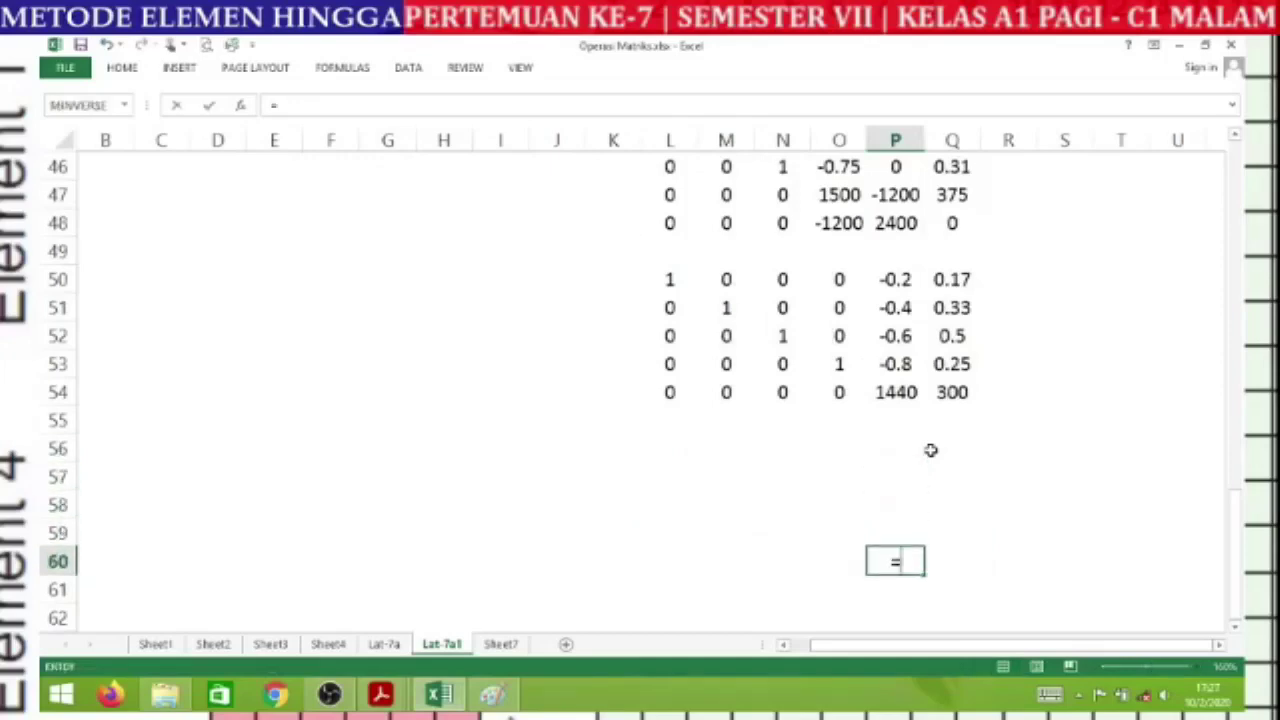
click(892, 393)
text(/)
click(892, 393)
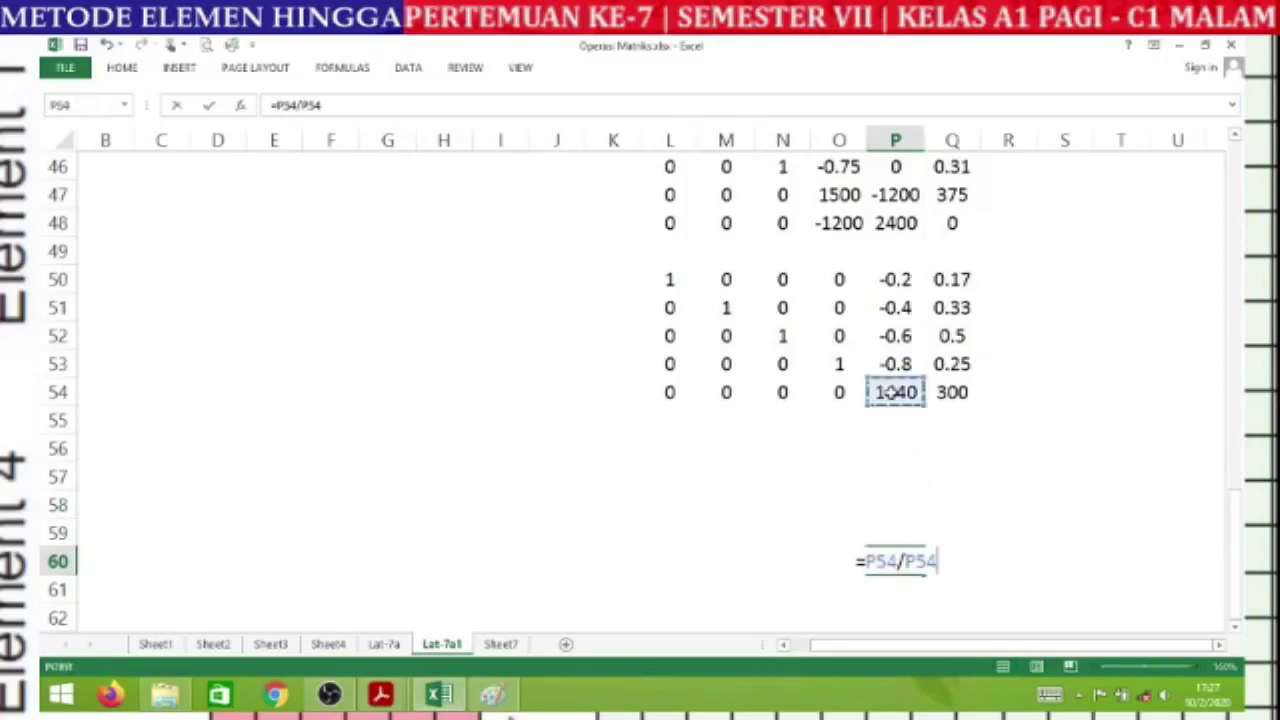
key(F4)
key(Return)
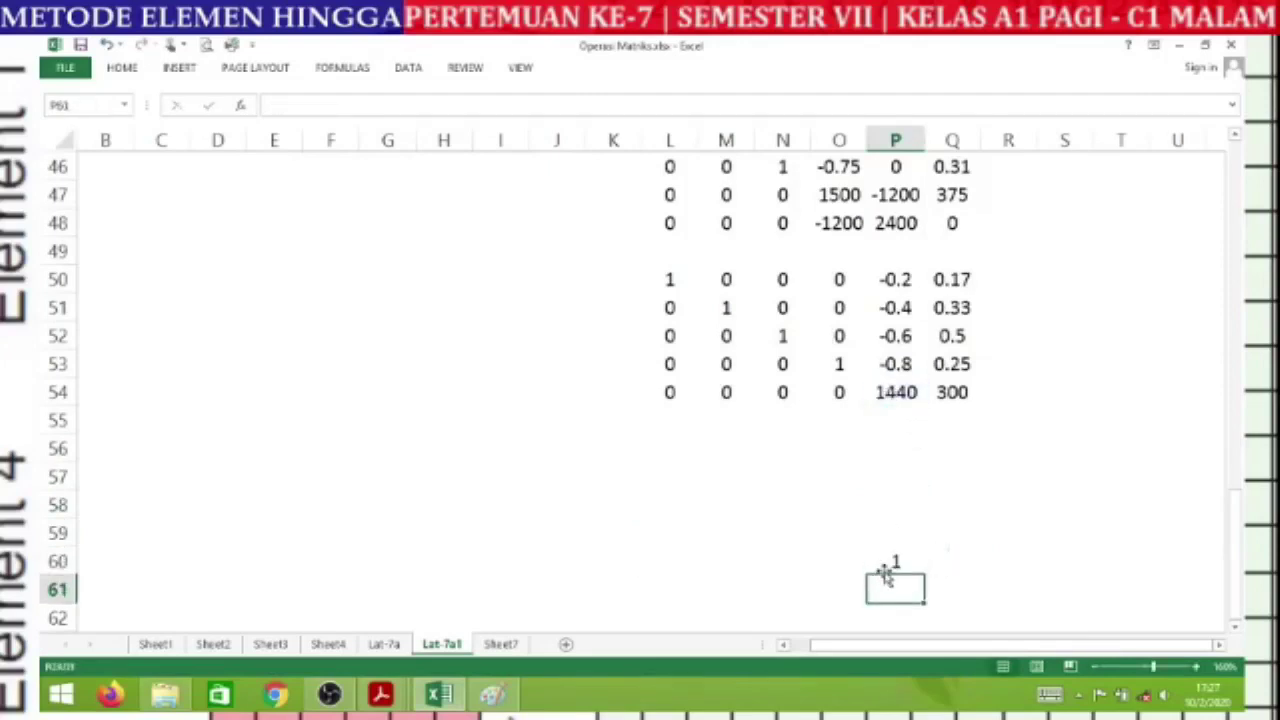
click(916, 565)
drag(925, 570, 640, 567)
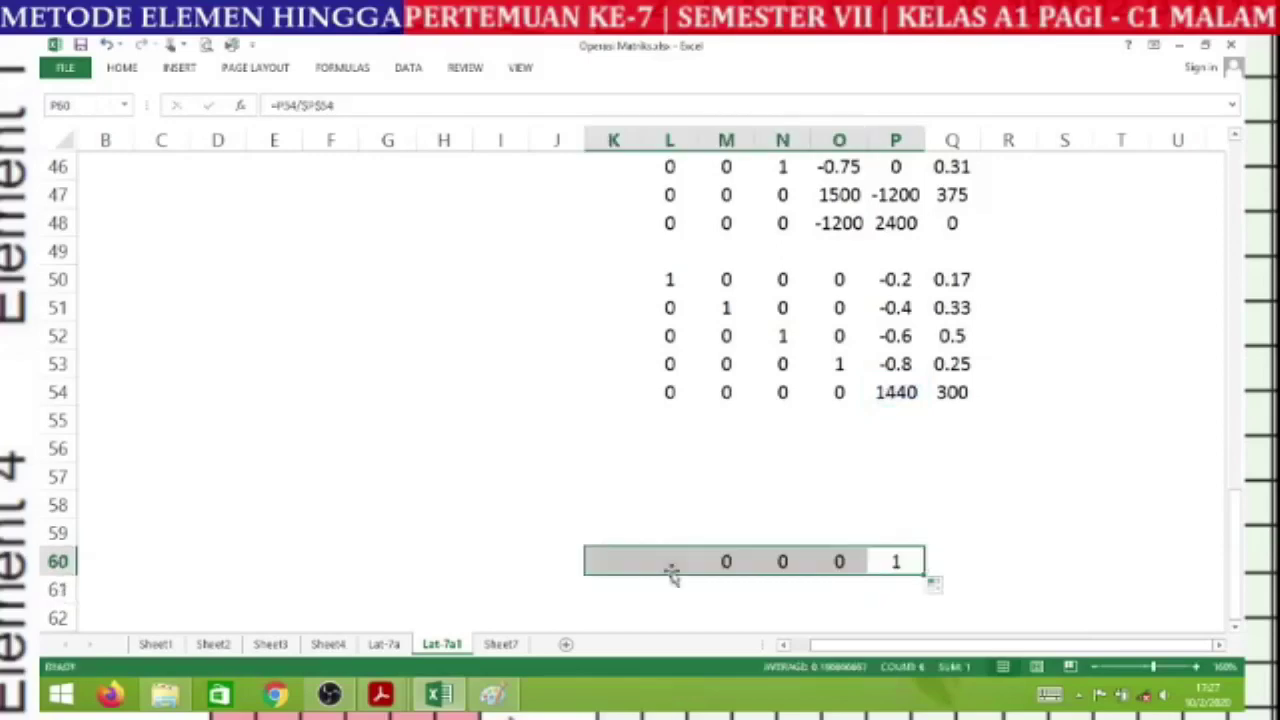
drag(925, 570, 660, 580)
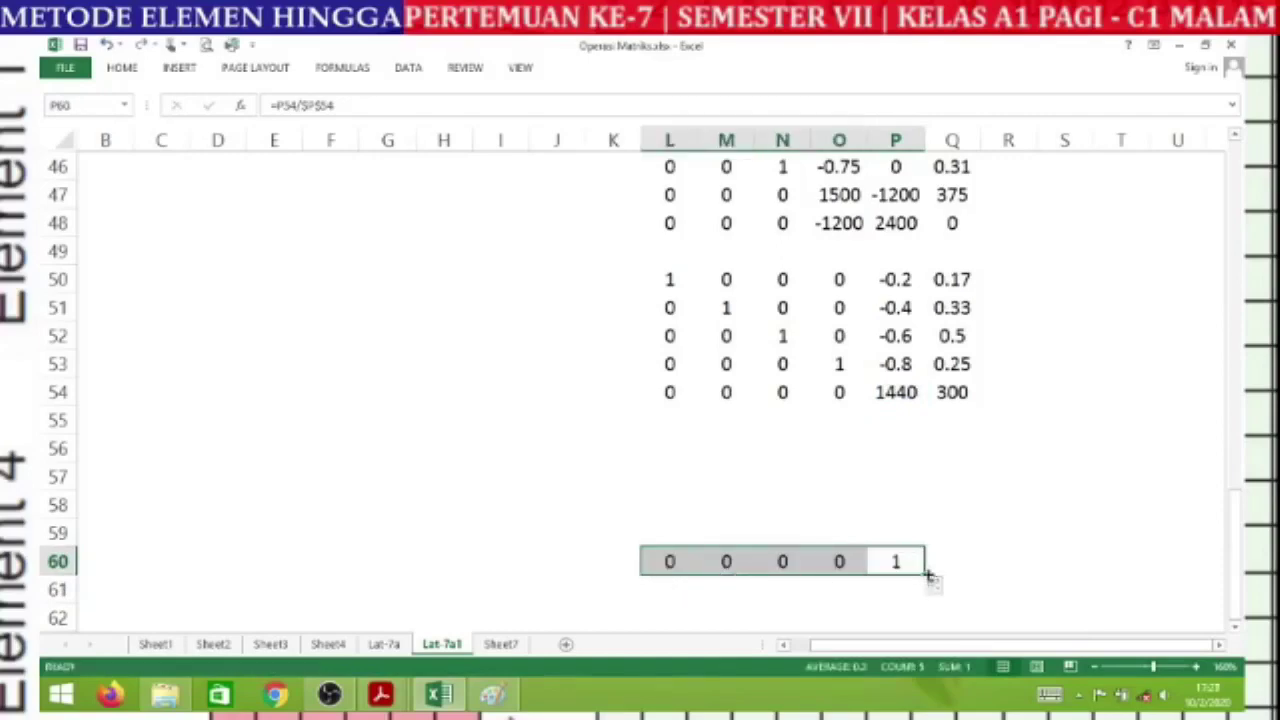
drag(940, 575, 958, 575)
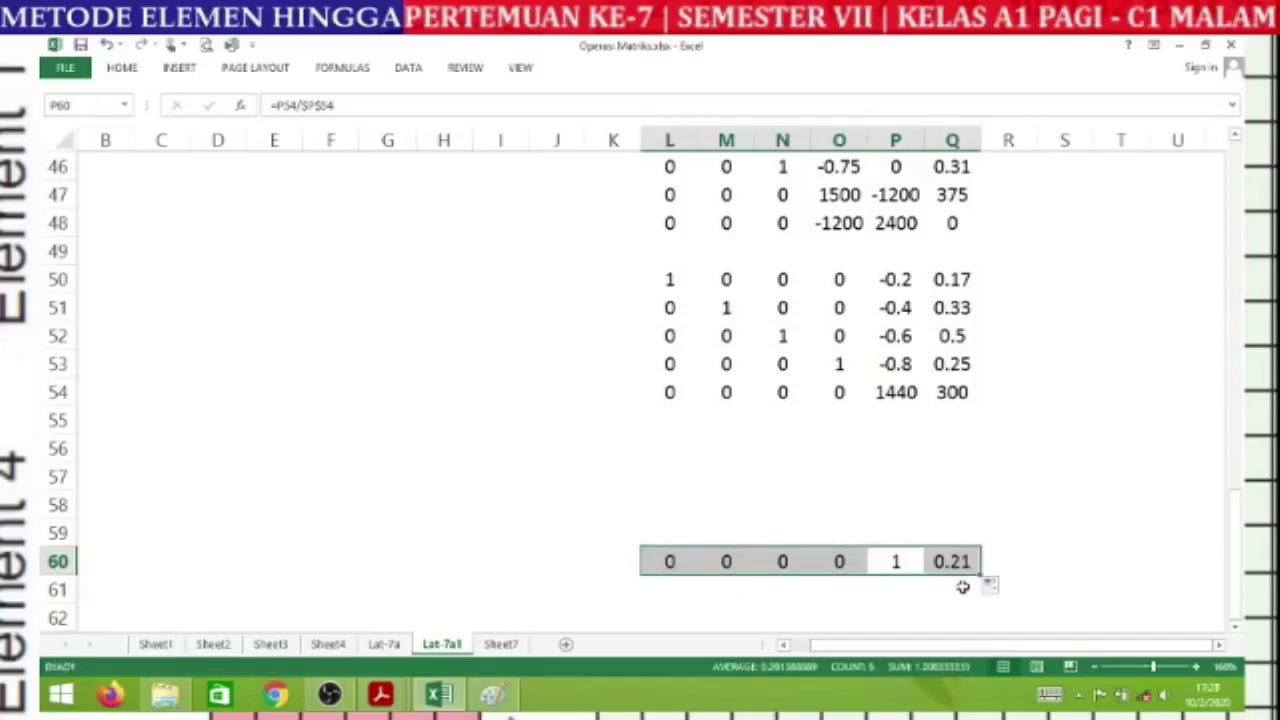
click(893, 558)
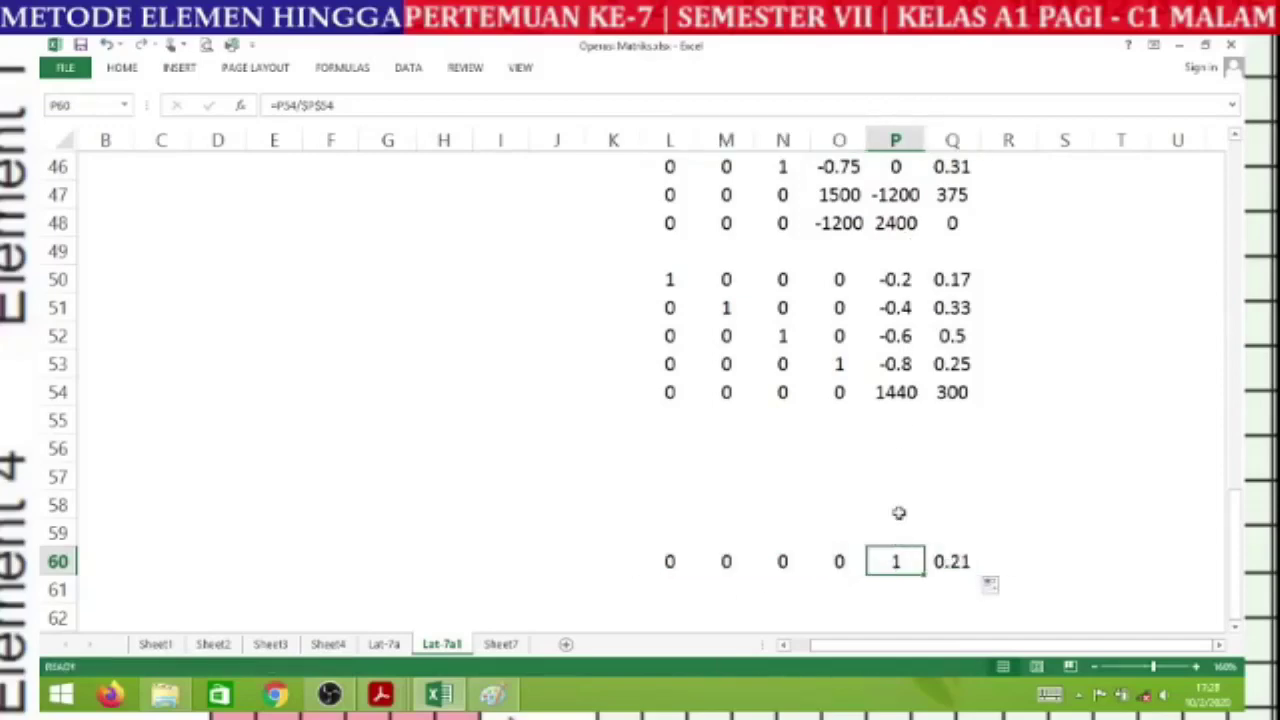
- Enter =P53-(P60*$P$53) in P59 to zero it against the row 60 pivot
click(895, 533)
text(=)
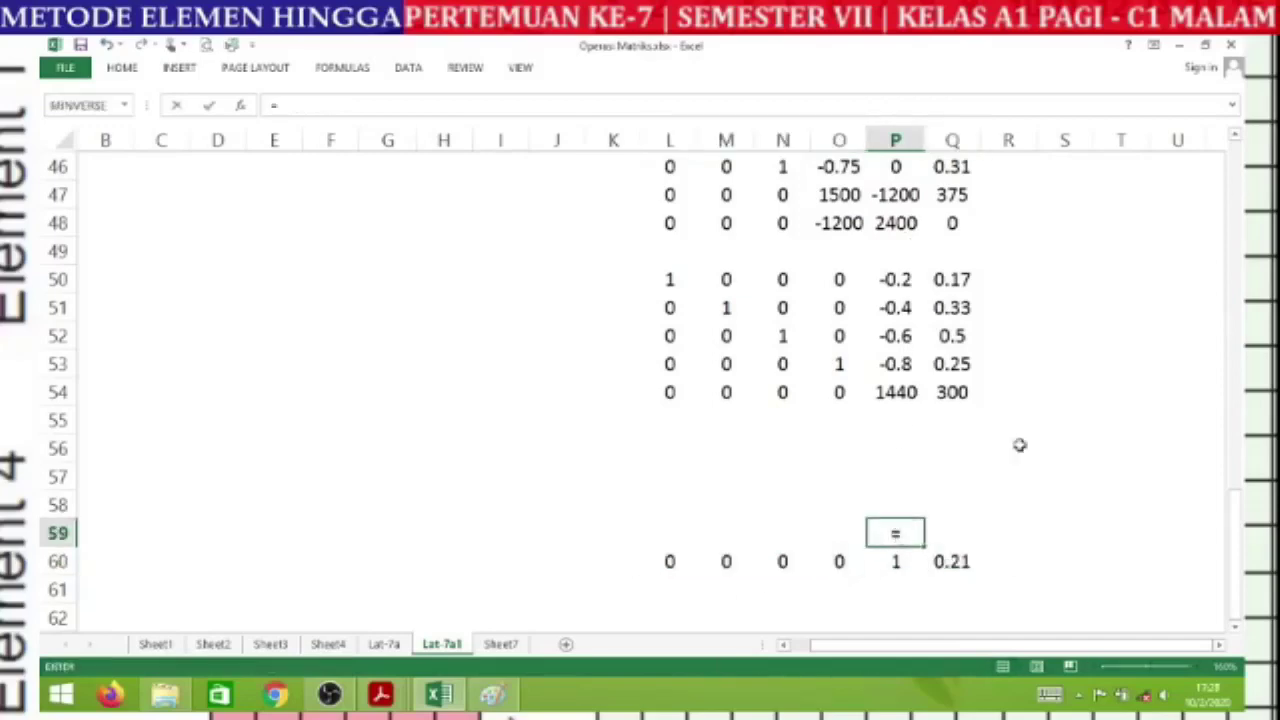
click(885, 364)
text(-()
click(895, 561)
text(*)
click(896, 364)
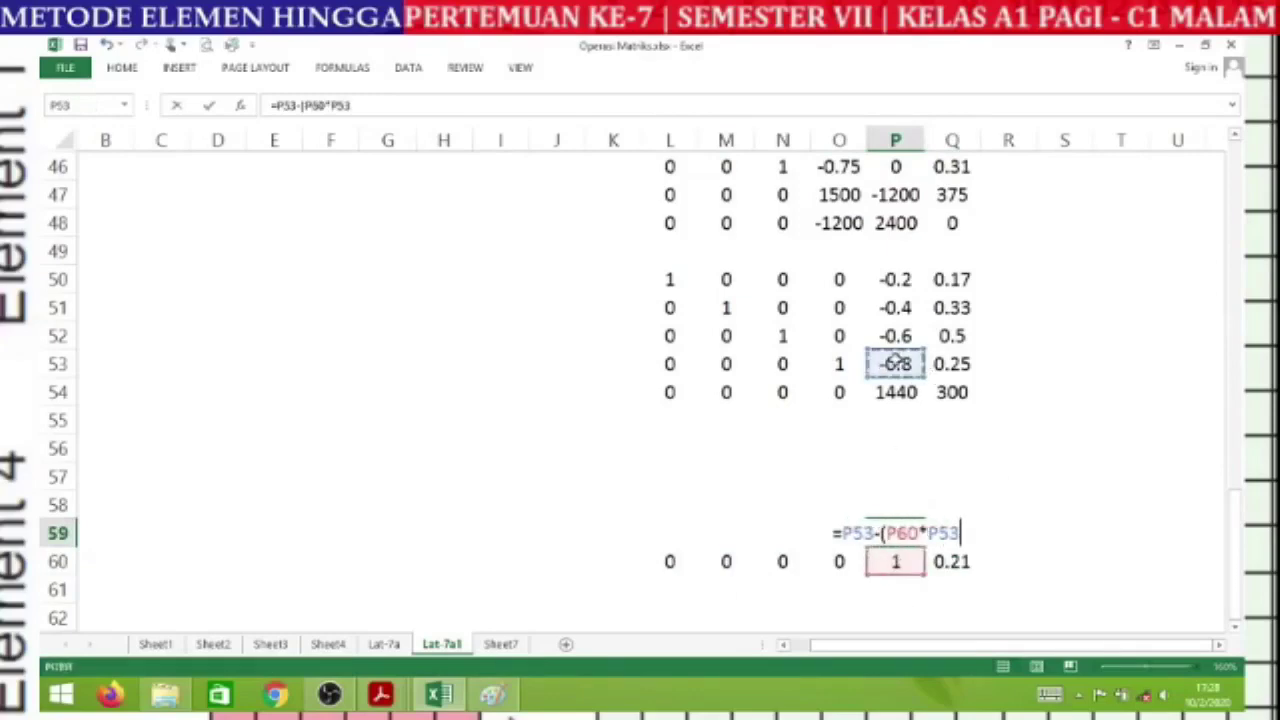
key(F4)
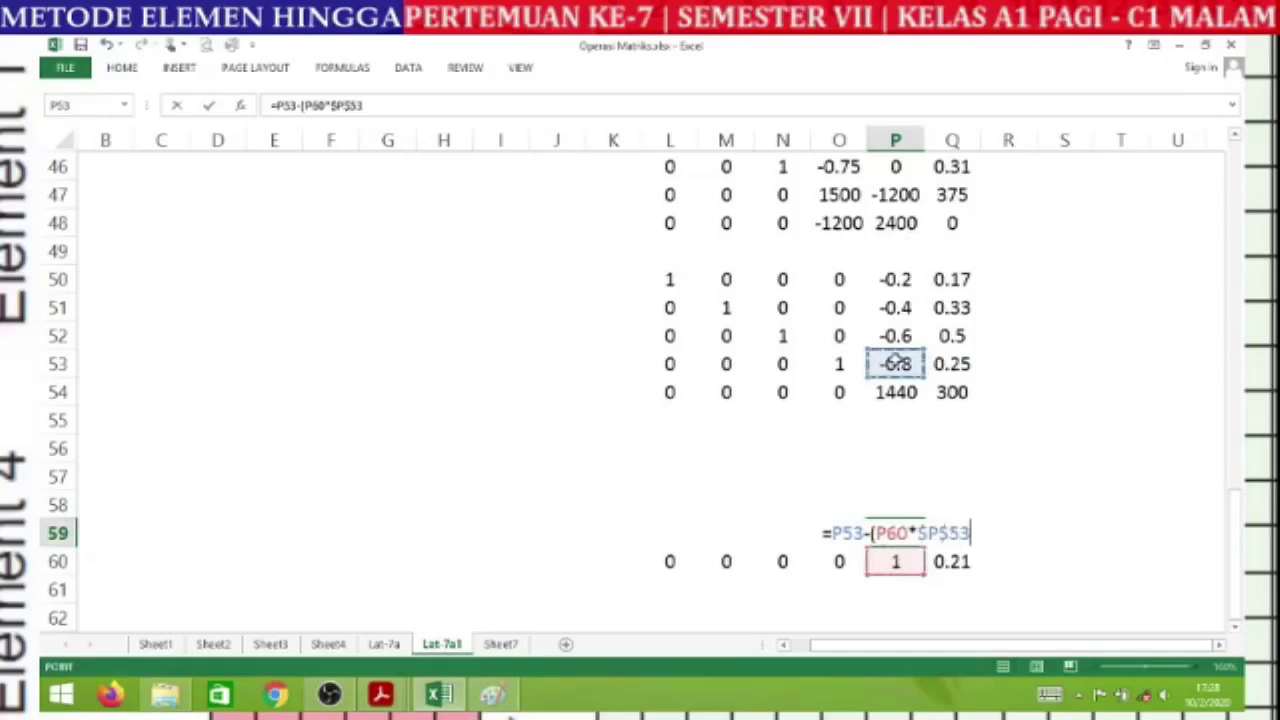
text())
key(Return)
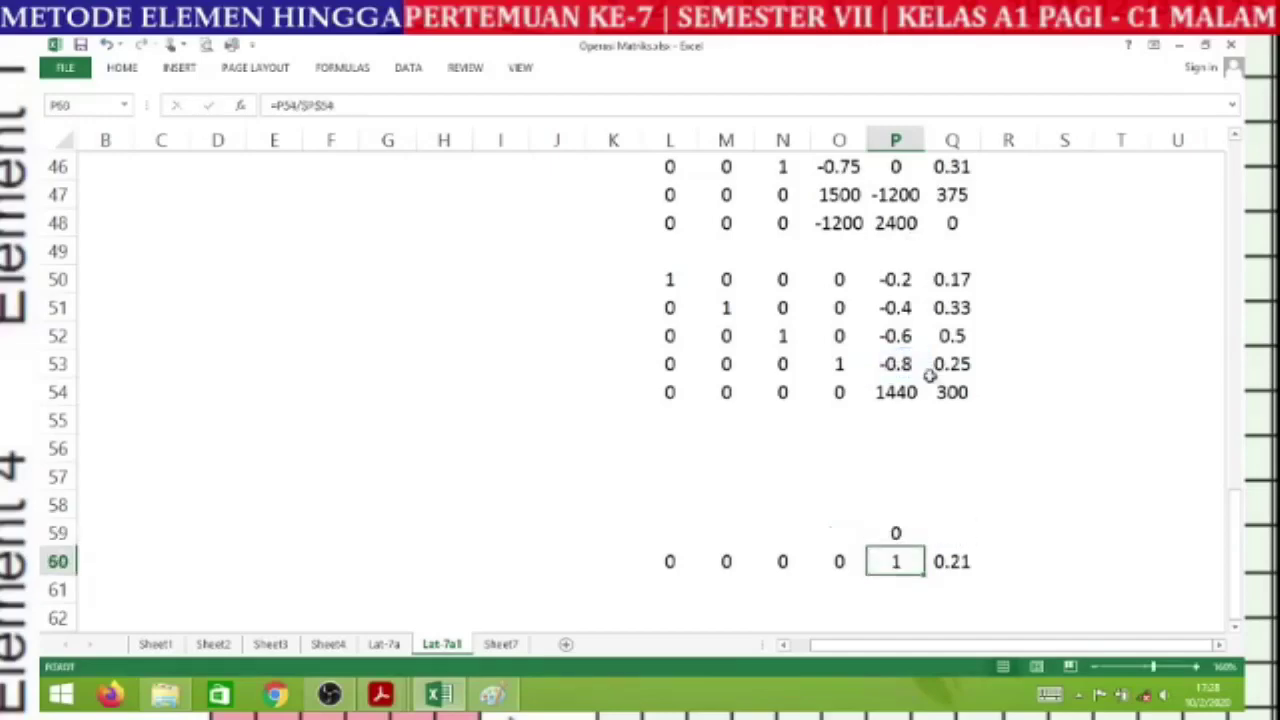
- Enter =P52-(P60*$P$52) in P58 to eliminate column P in row 58
click(895, 506)
text(=)
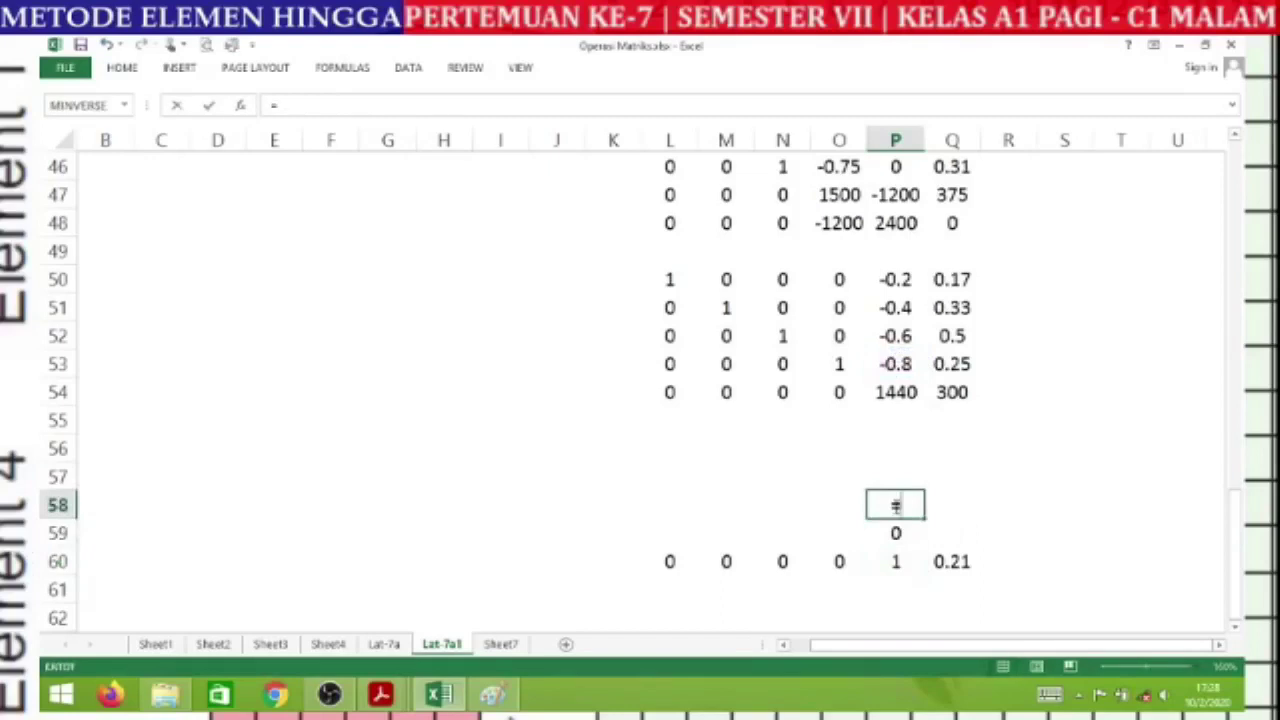
click(890, 338)
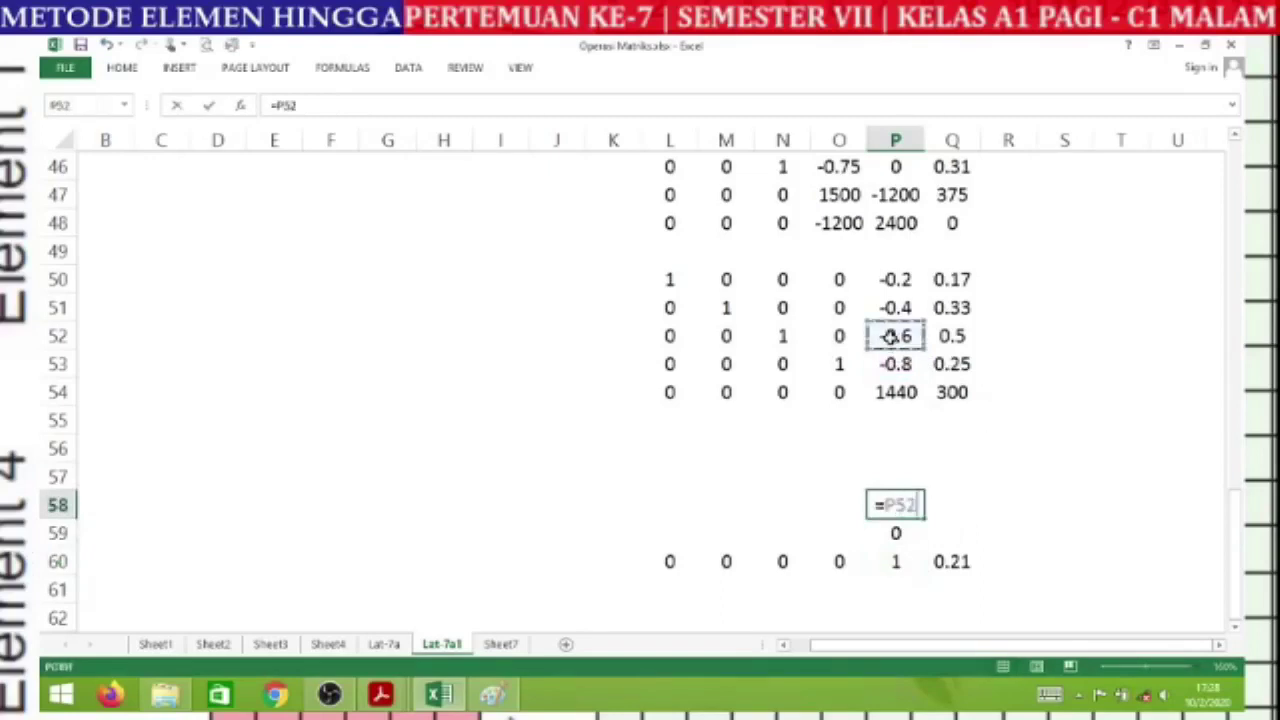
text(-()
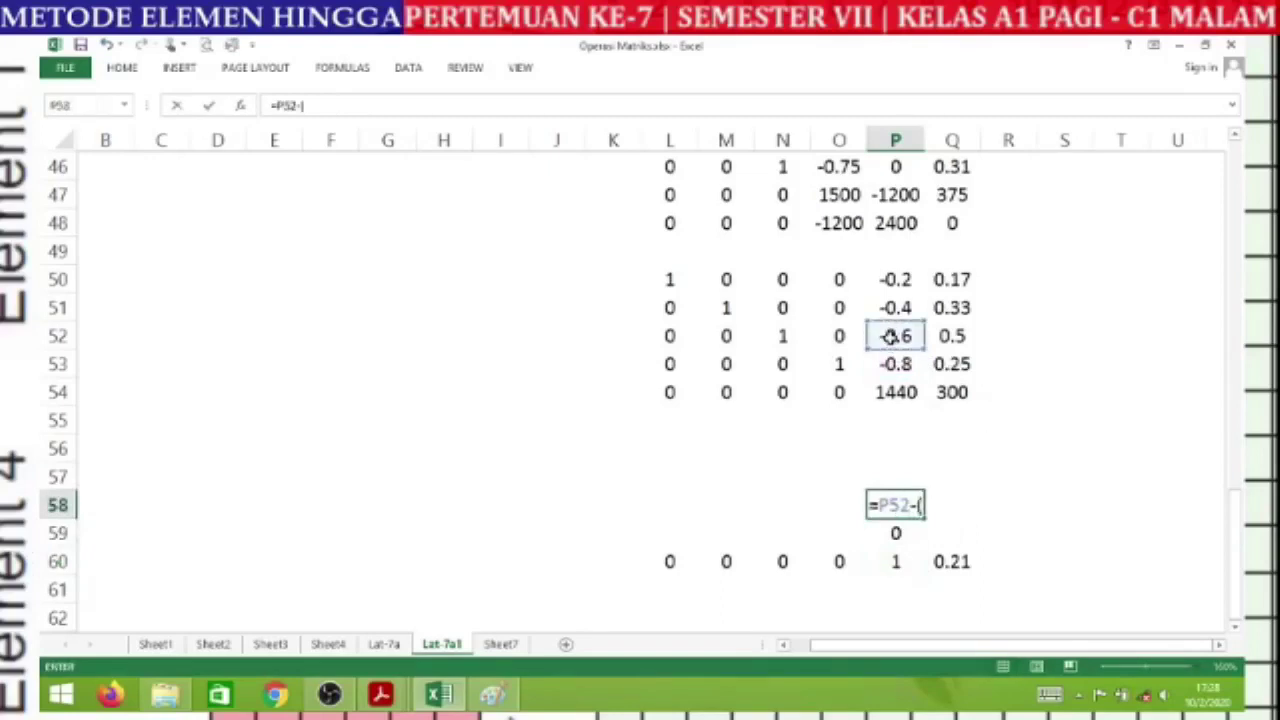
click(884, 560)
text(*)
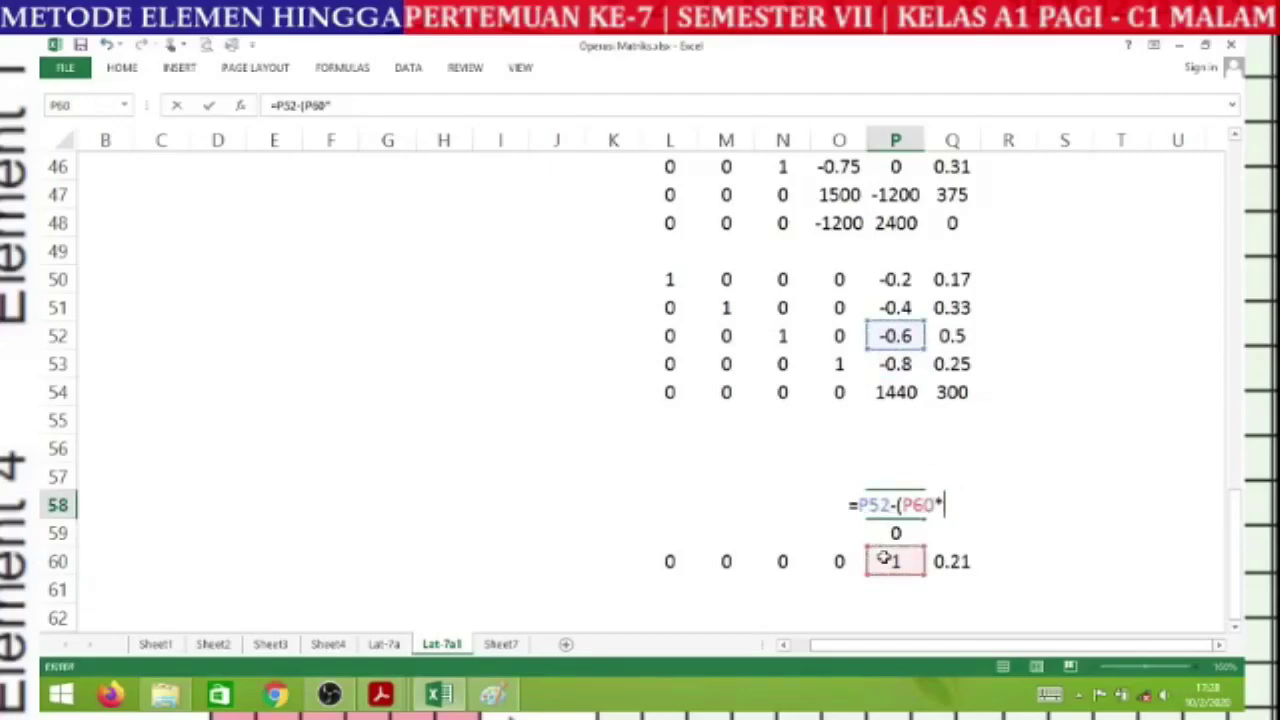
click(897, 334)
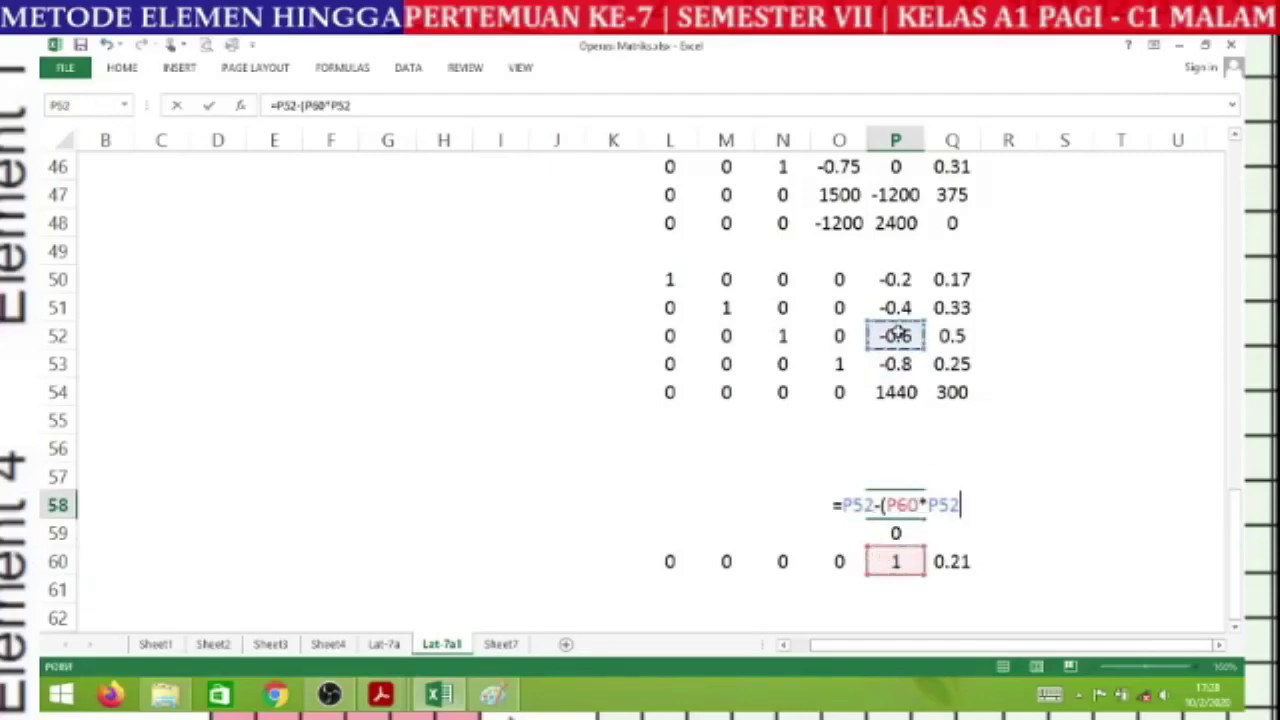
key(F4)
text())
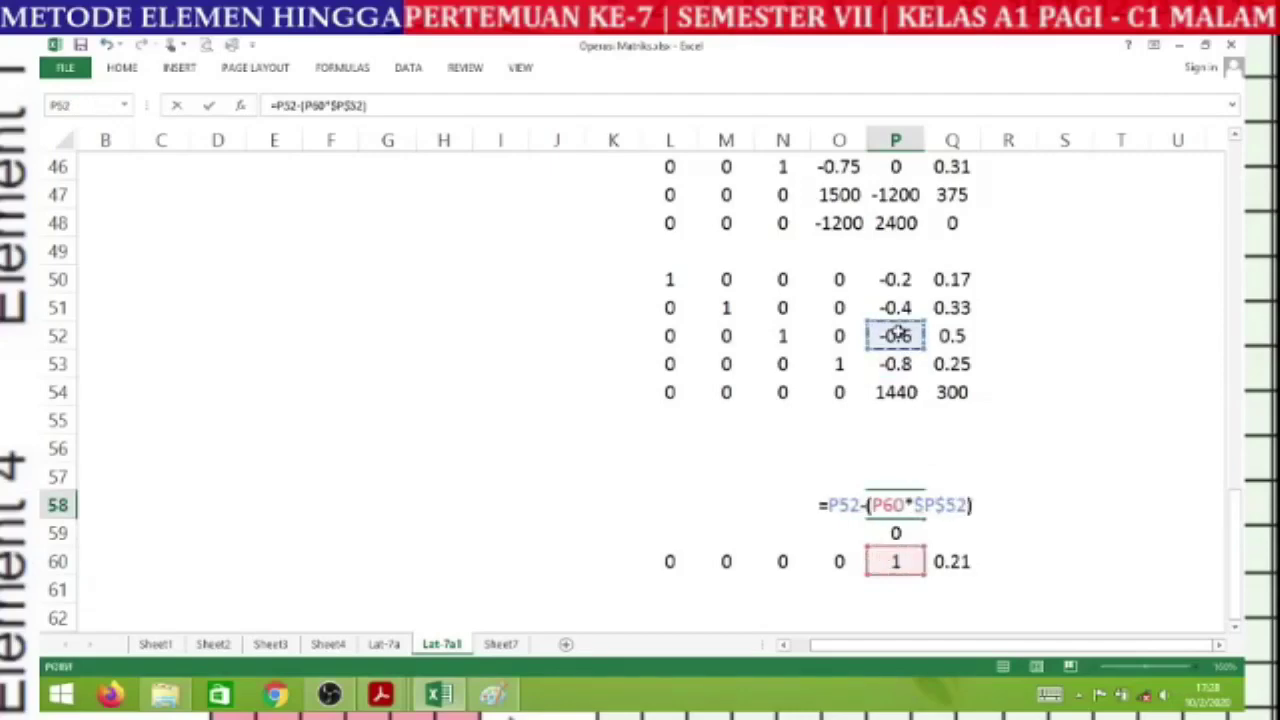
key(Return)
- Enter =P51-(P60*$P$51) in P57 to eliminate column P in row 57
click(903, 481)
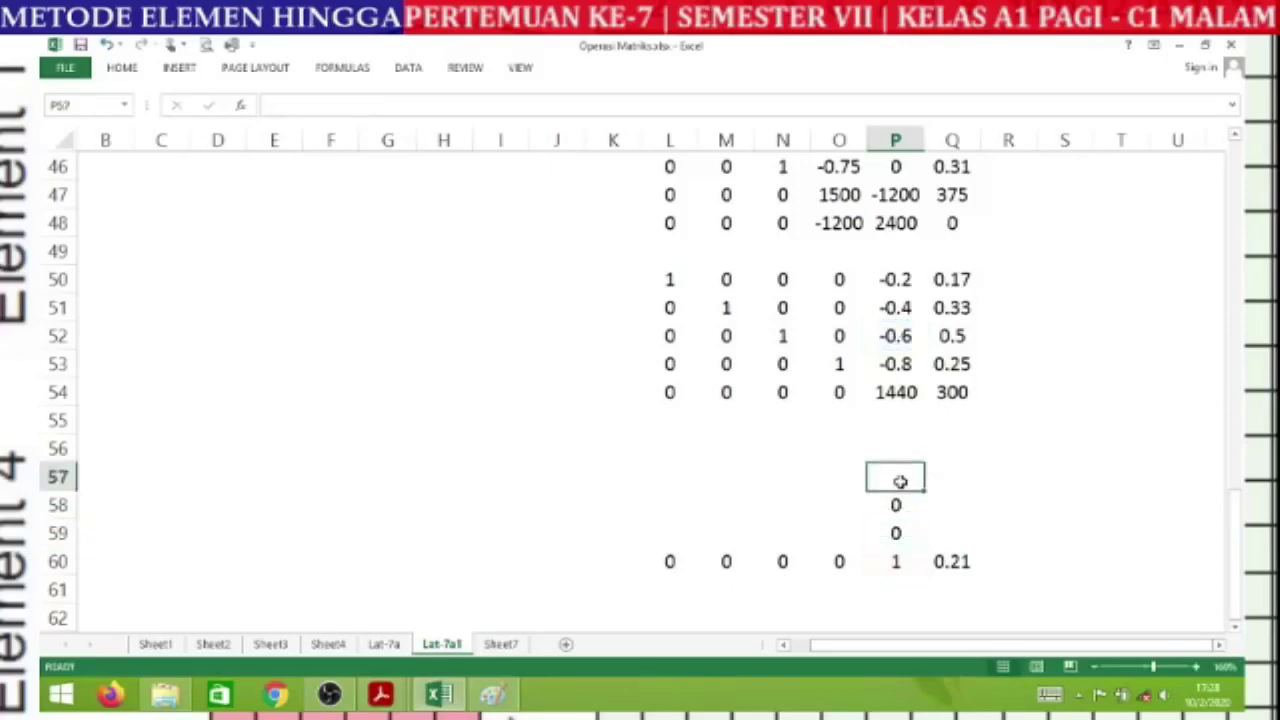
text(=)
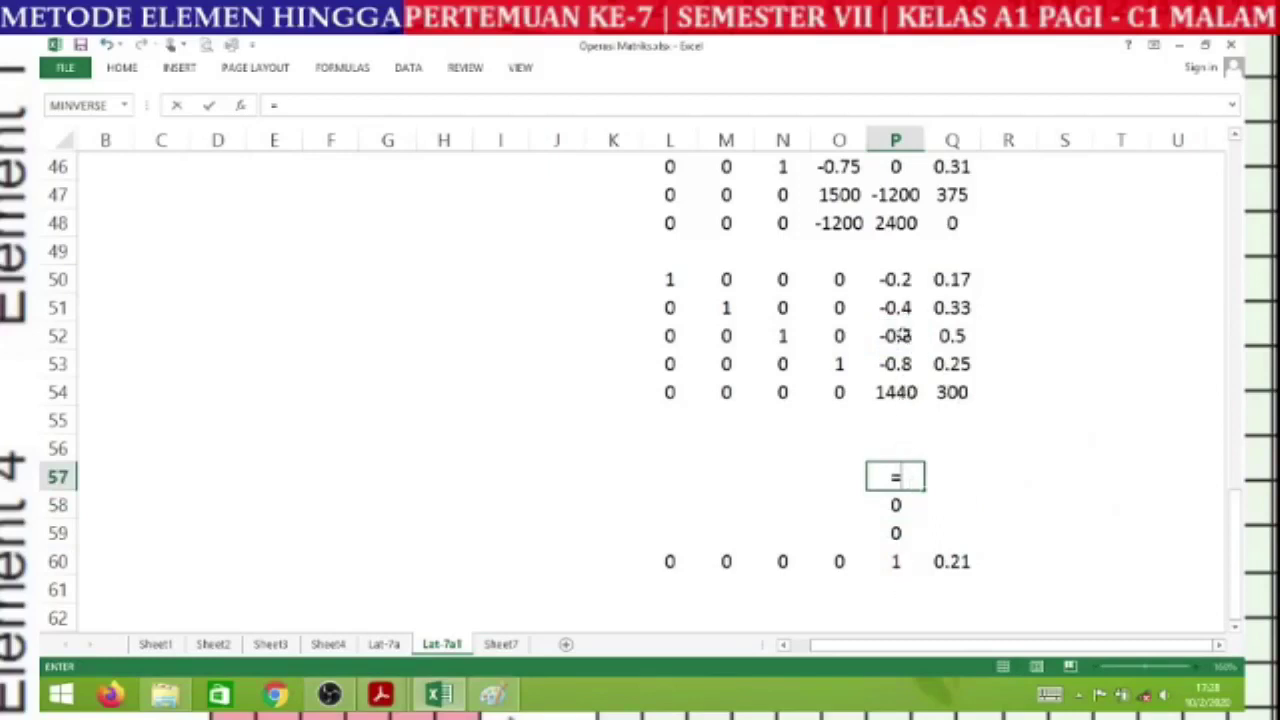
click(898, 308)
text(-()
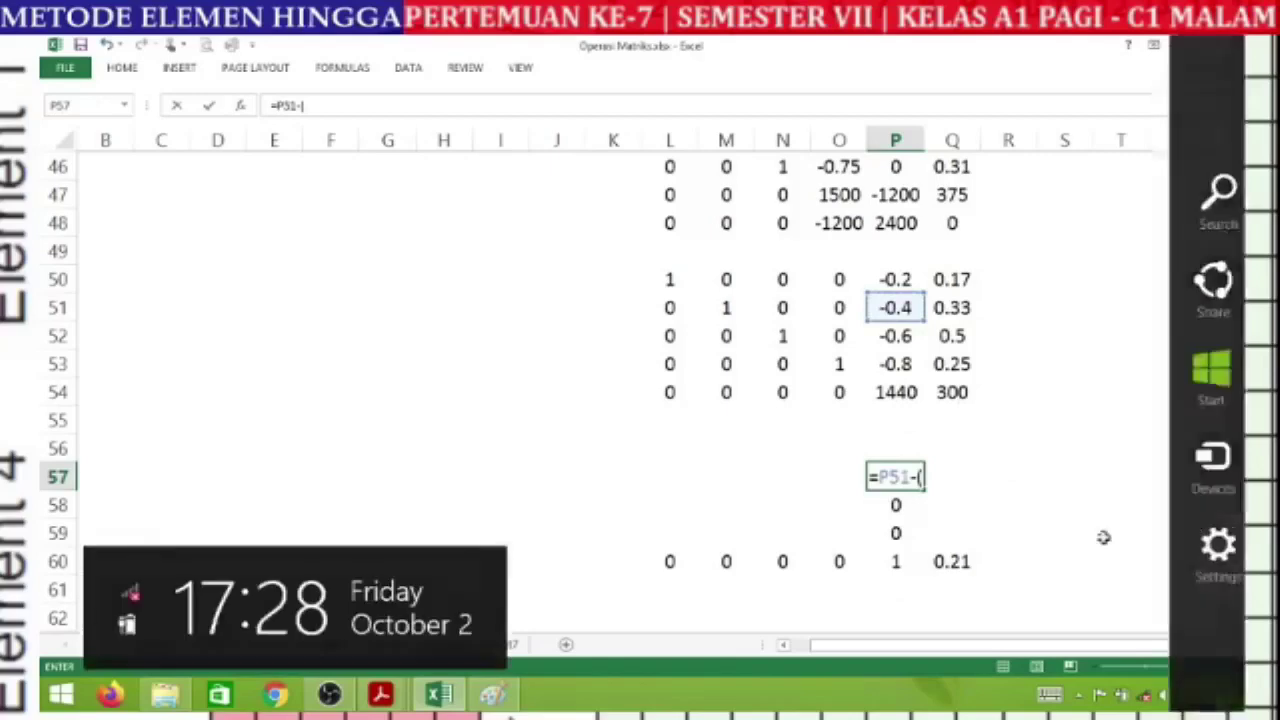
click(895, 561)
text(*)
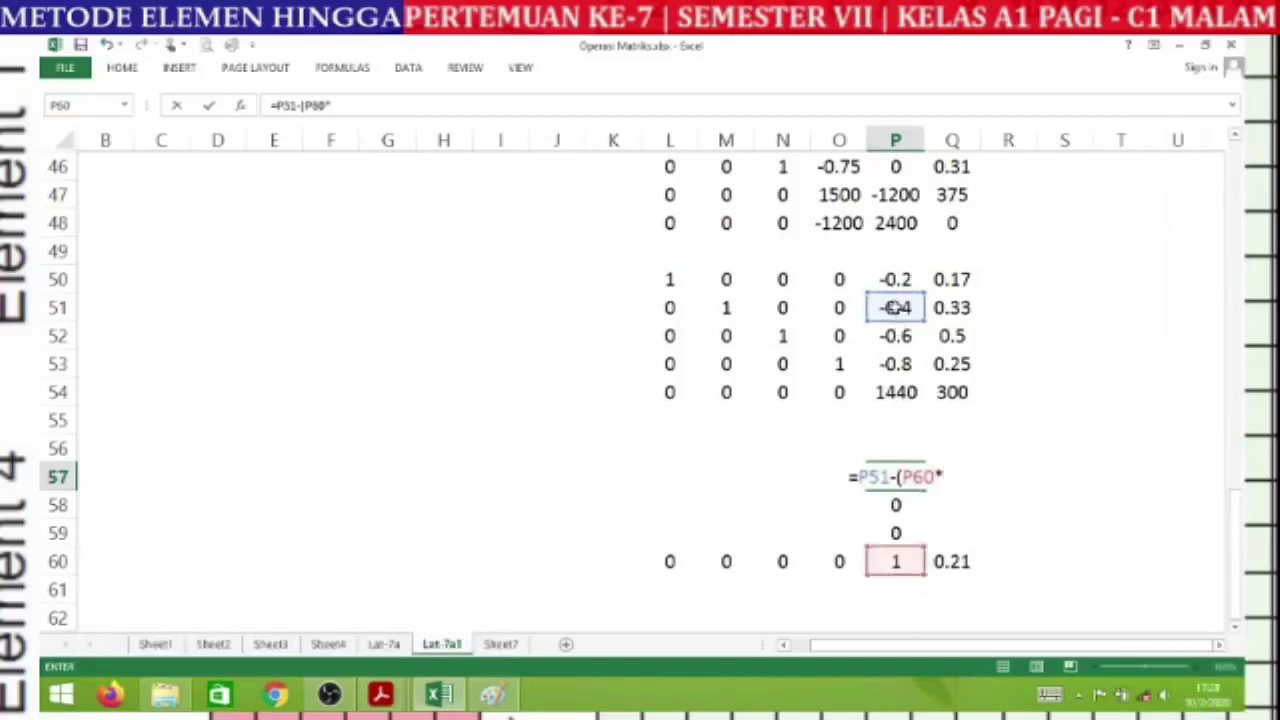
click(895, 307)
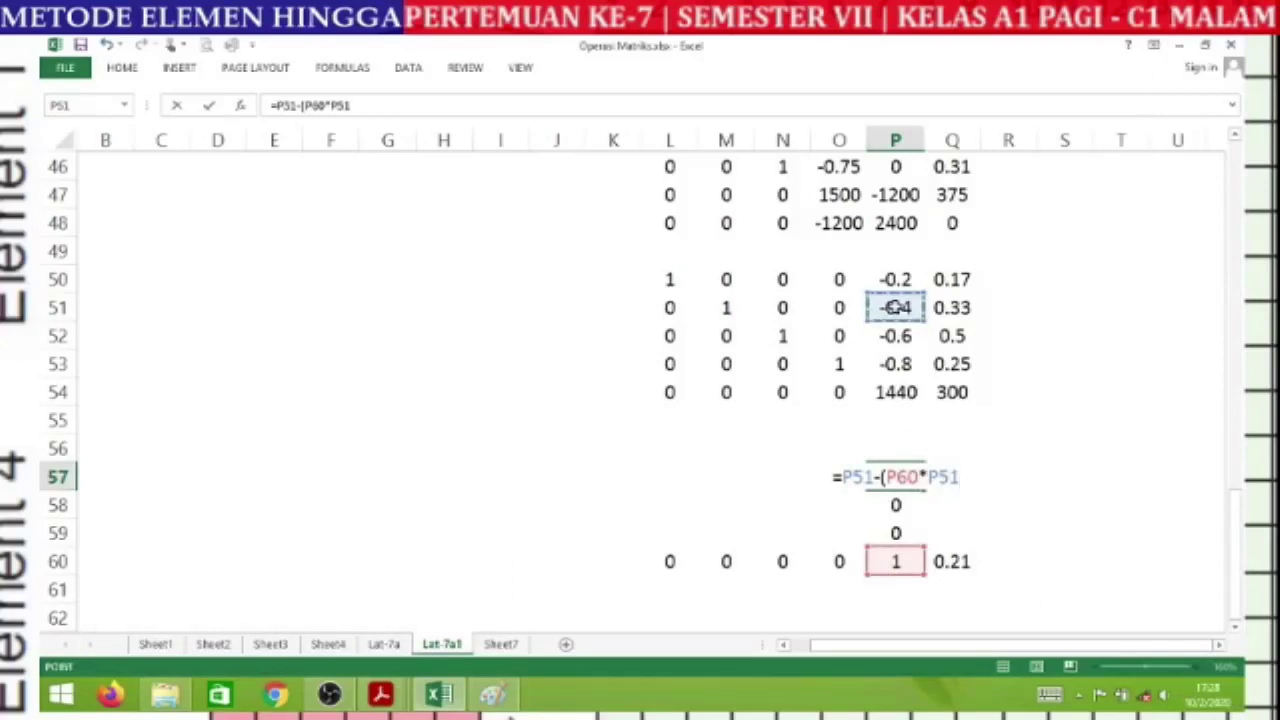
key(F4)
text())
key(Return)
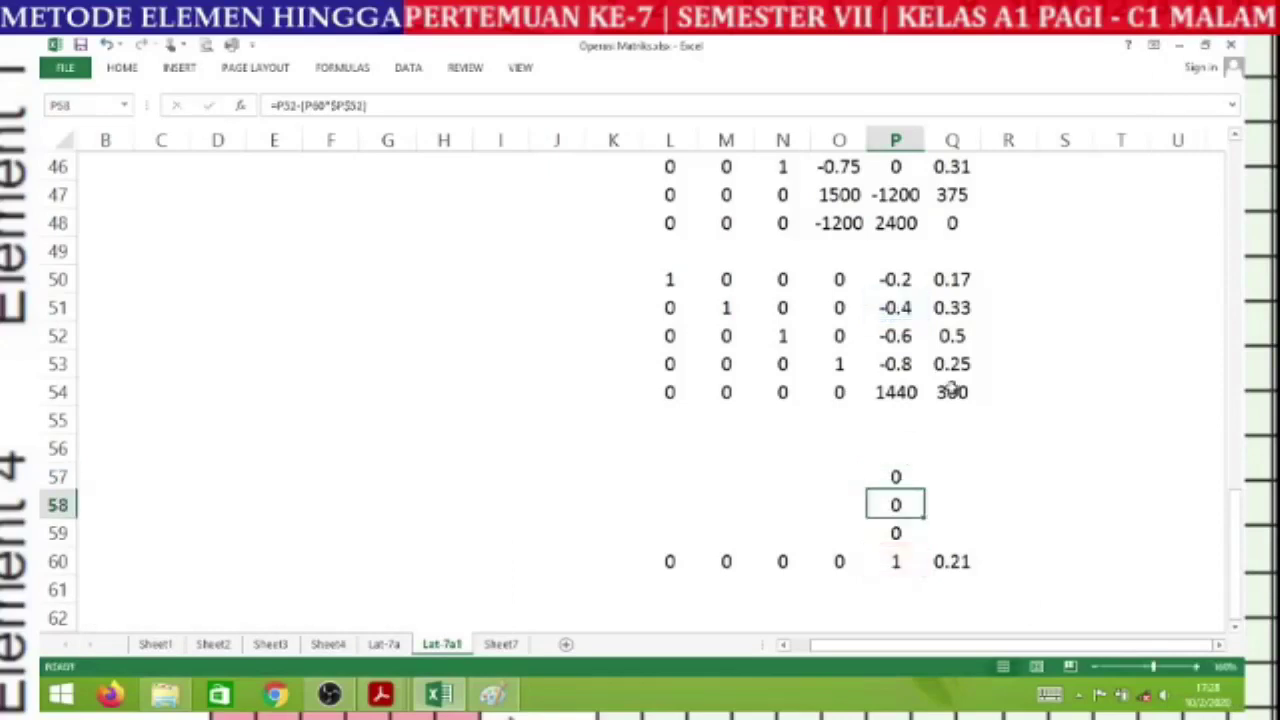
- Enter =P50-(P60*$P$50) in P56 to eliminate column P in row 56
click(892, 449)
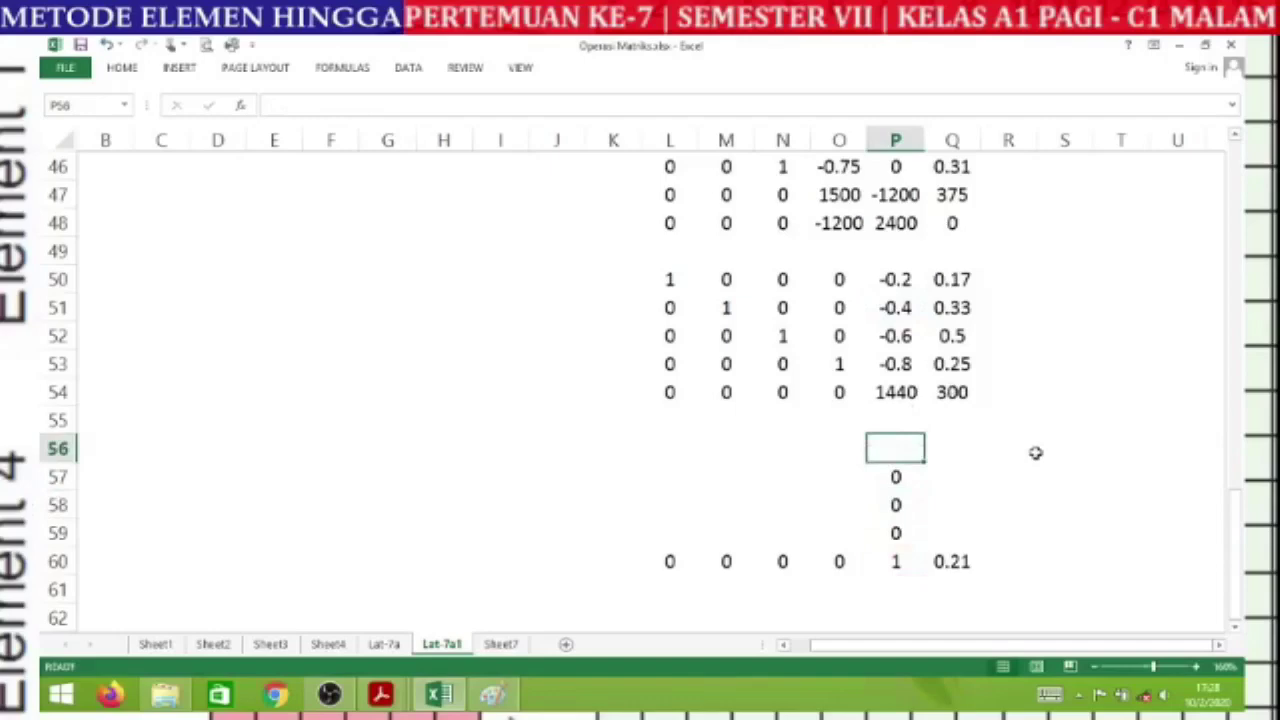
text(=)
click(895, 279)
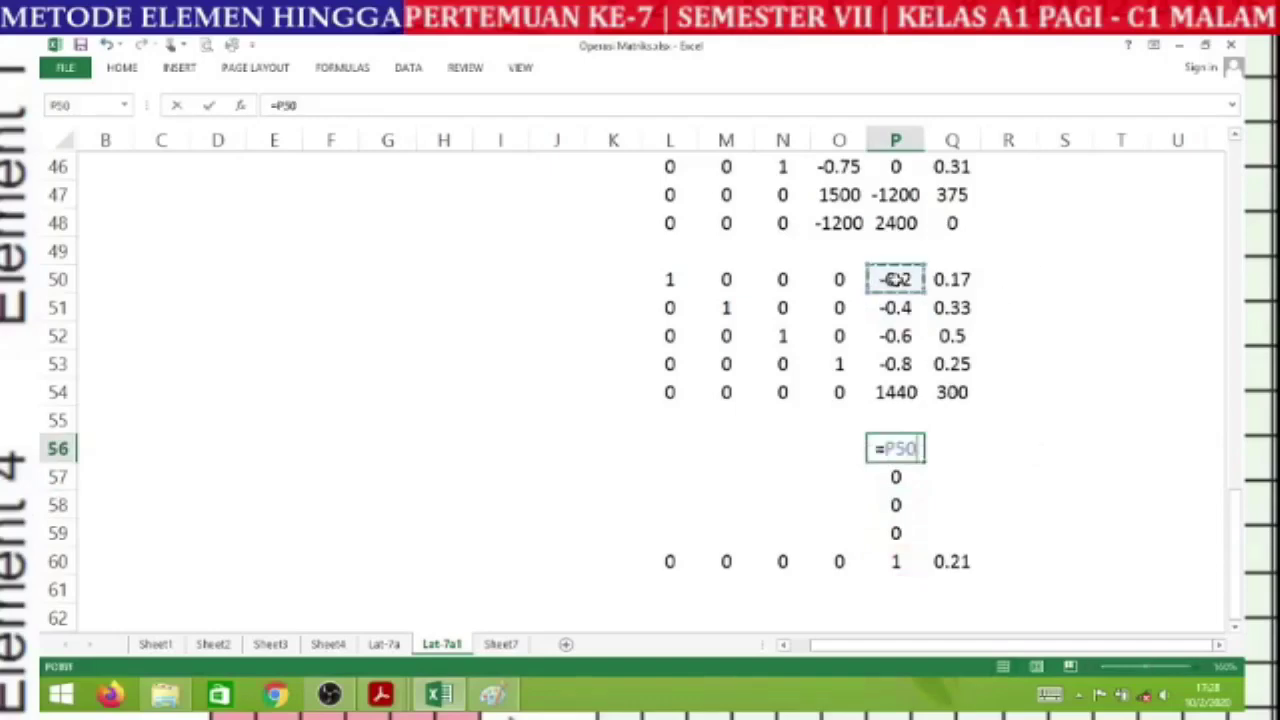
text(-()
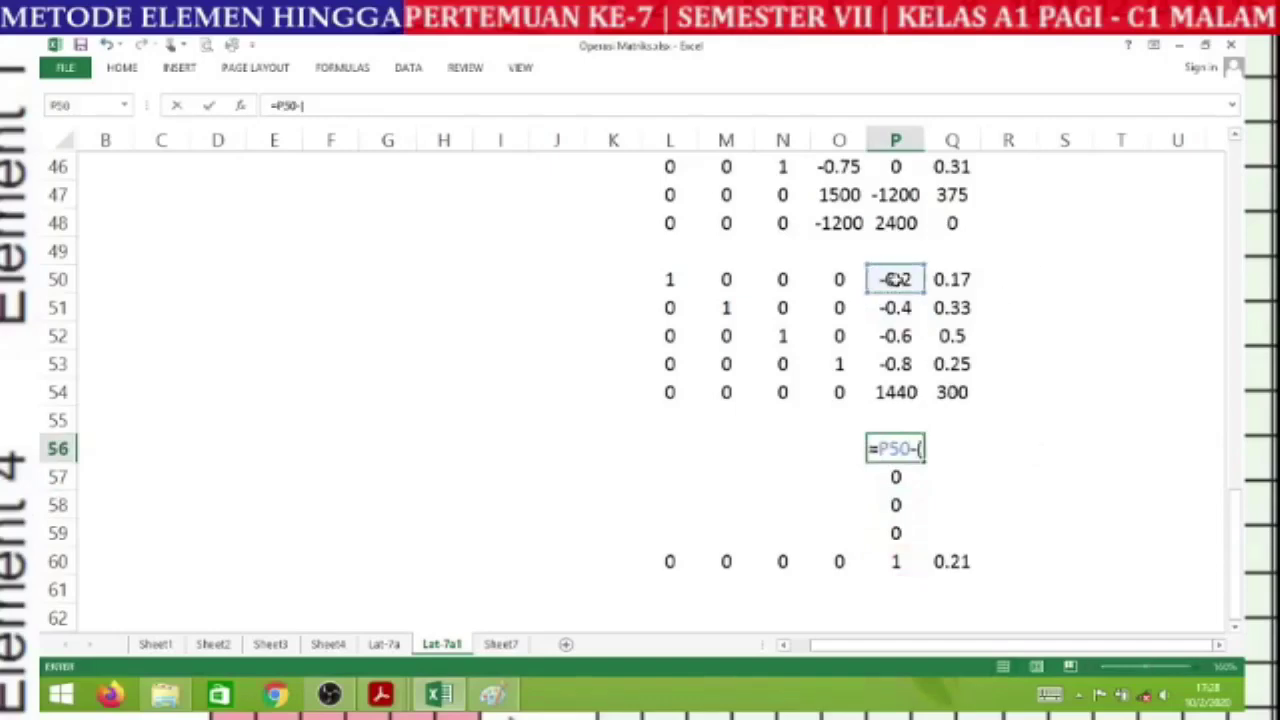
click(887, 562)
text(*)
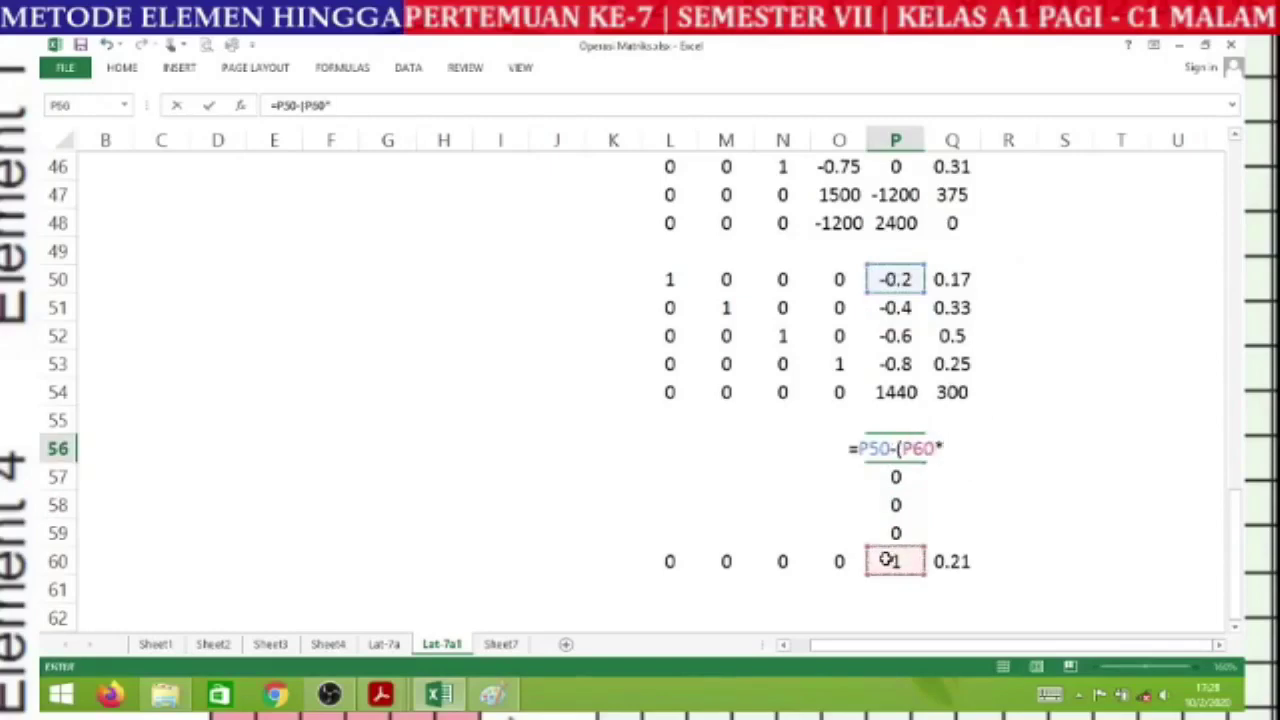
click(902, 283)
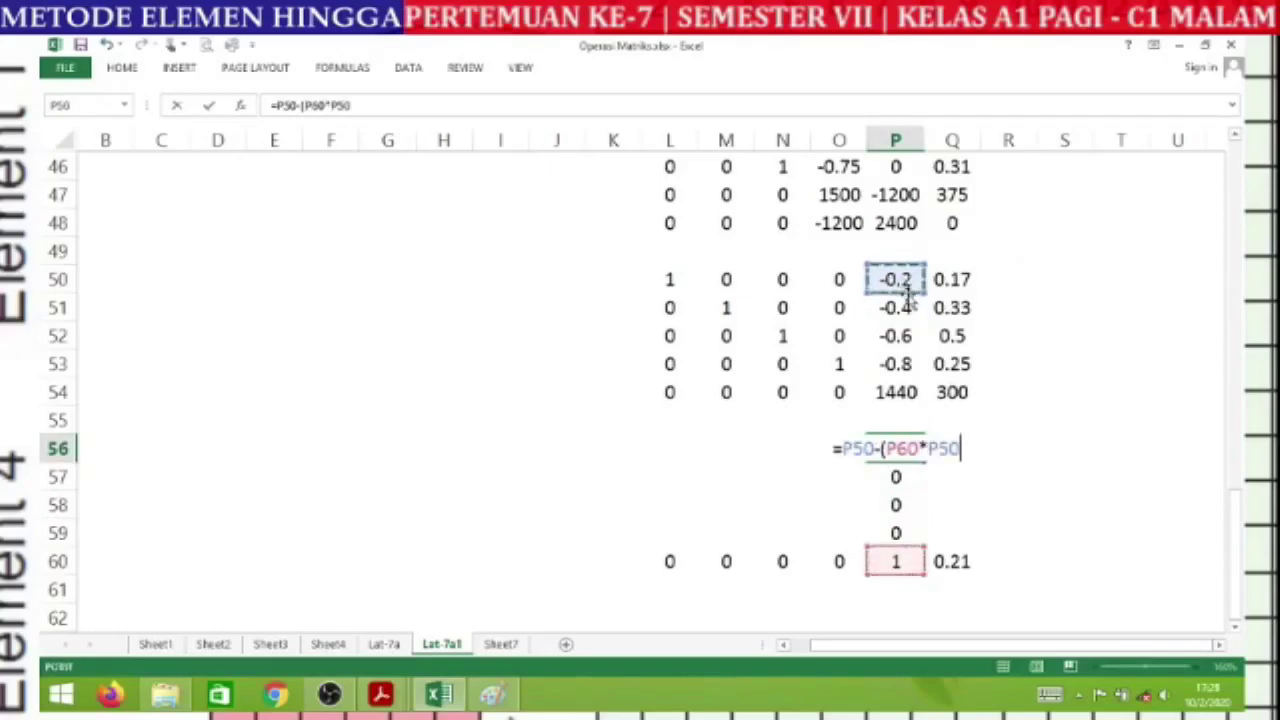
key(F4)
text())
key(Return)
- Fill the P56:P59 elimination formulas across columns L to Q, giving solutions 0.21, 0.42, 0.63, 0.42, 0.21
drag(897, 449, 645, 540)
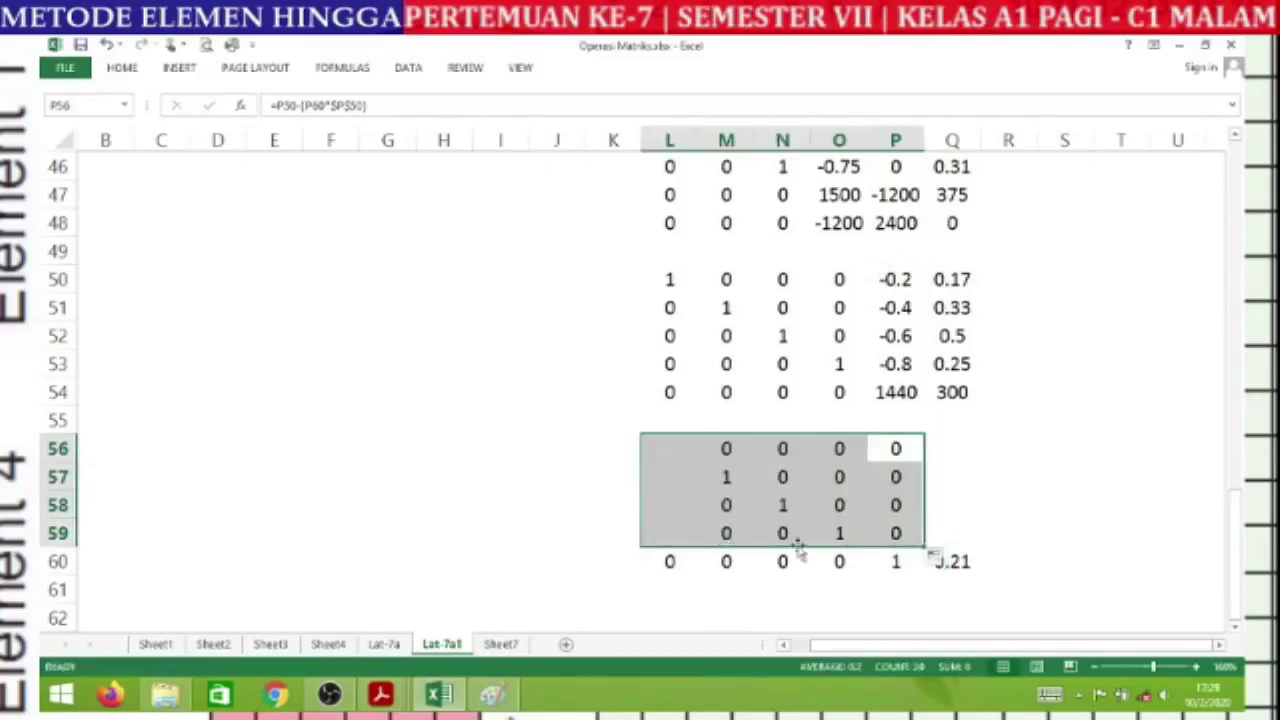
drag(924, 546, 968, 545)
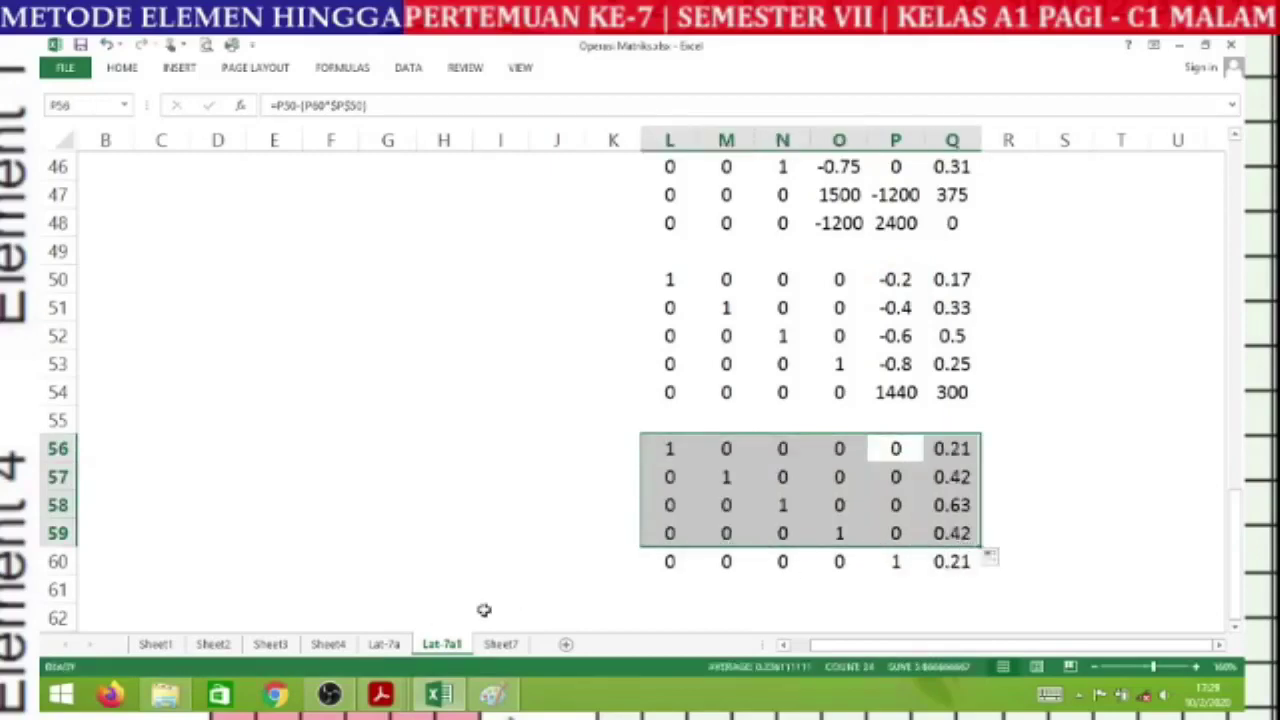
click(936, 582)
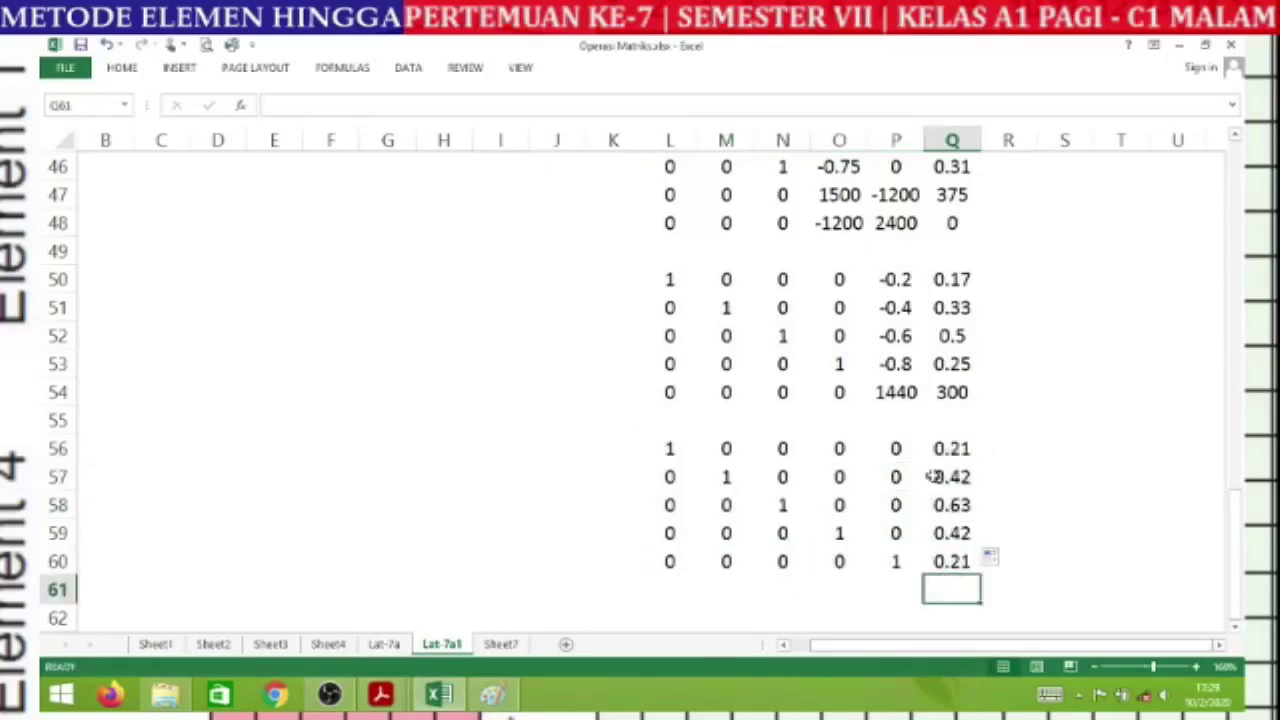
scroll(926, 455, down, 3)
scroll(926, 453, up, 2)
scroll(930, 447, down, 1)
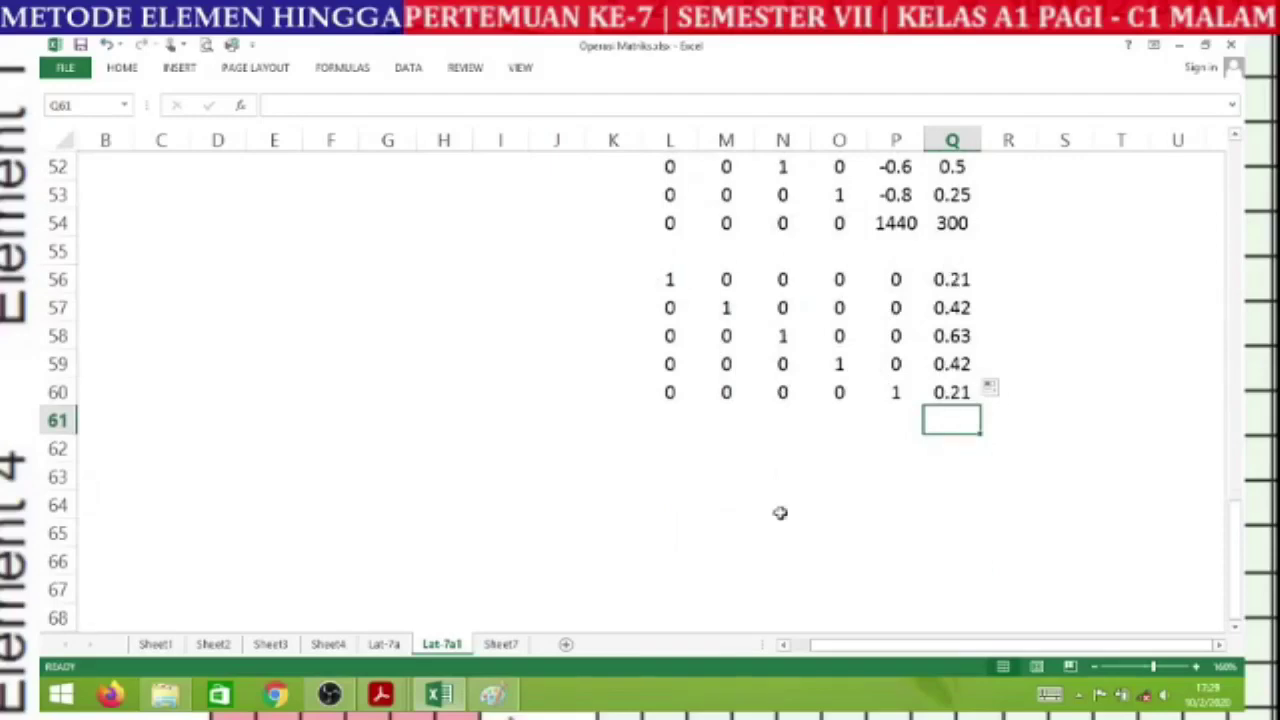
- Enter 0 as X1's displacement in M62 and extend the X labels down to X7
click(690, 466)
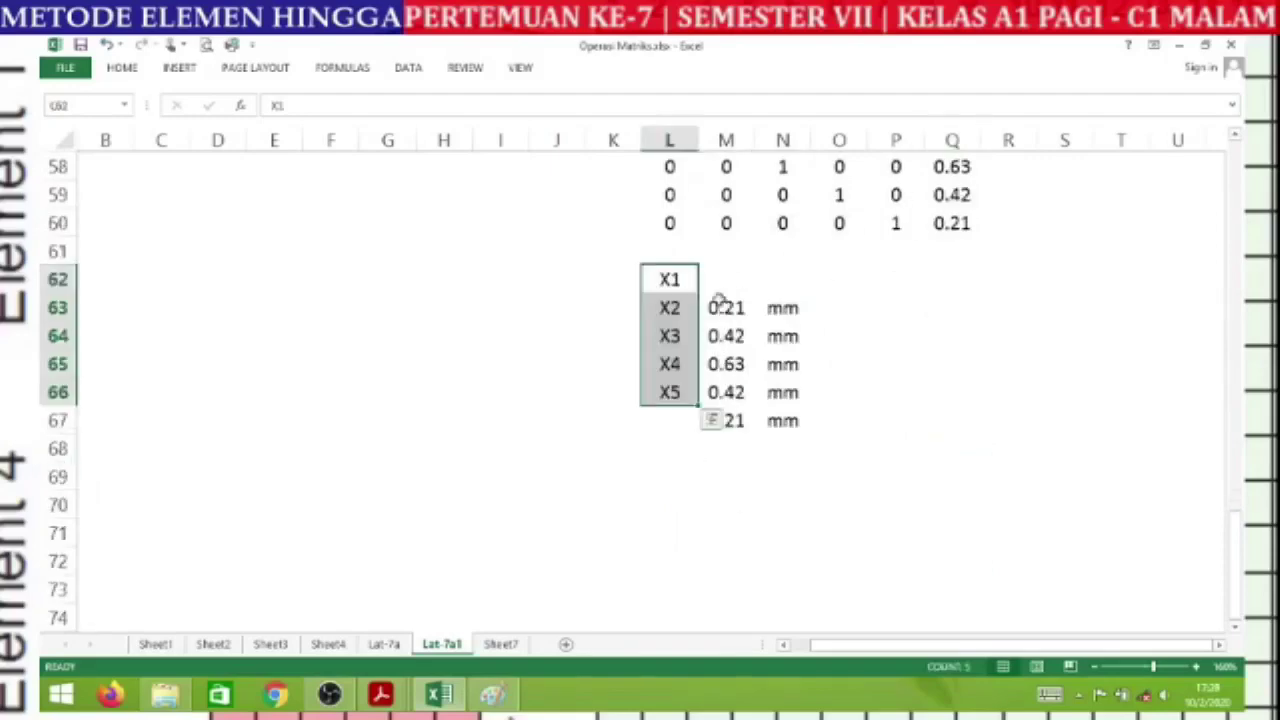
click(723, 290)
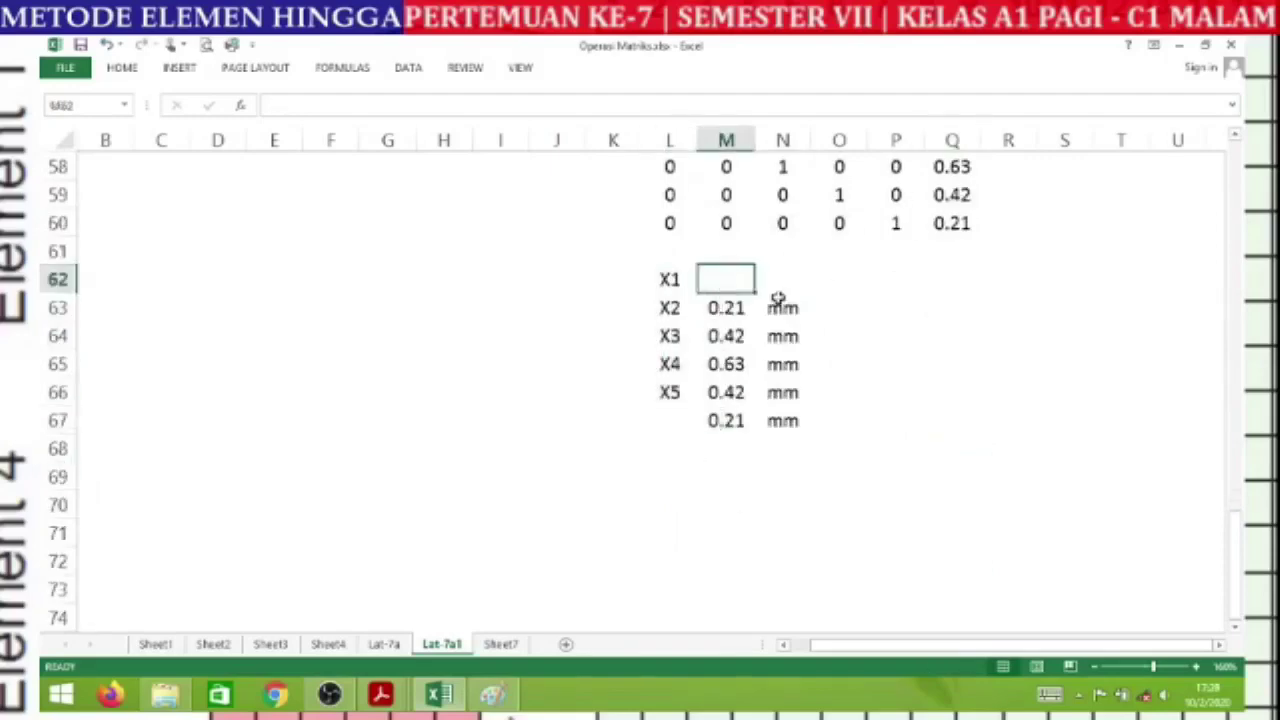
text(0)
click(689, 416)
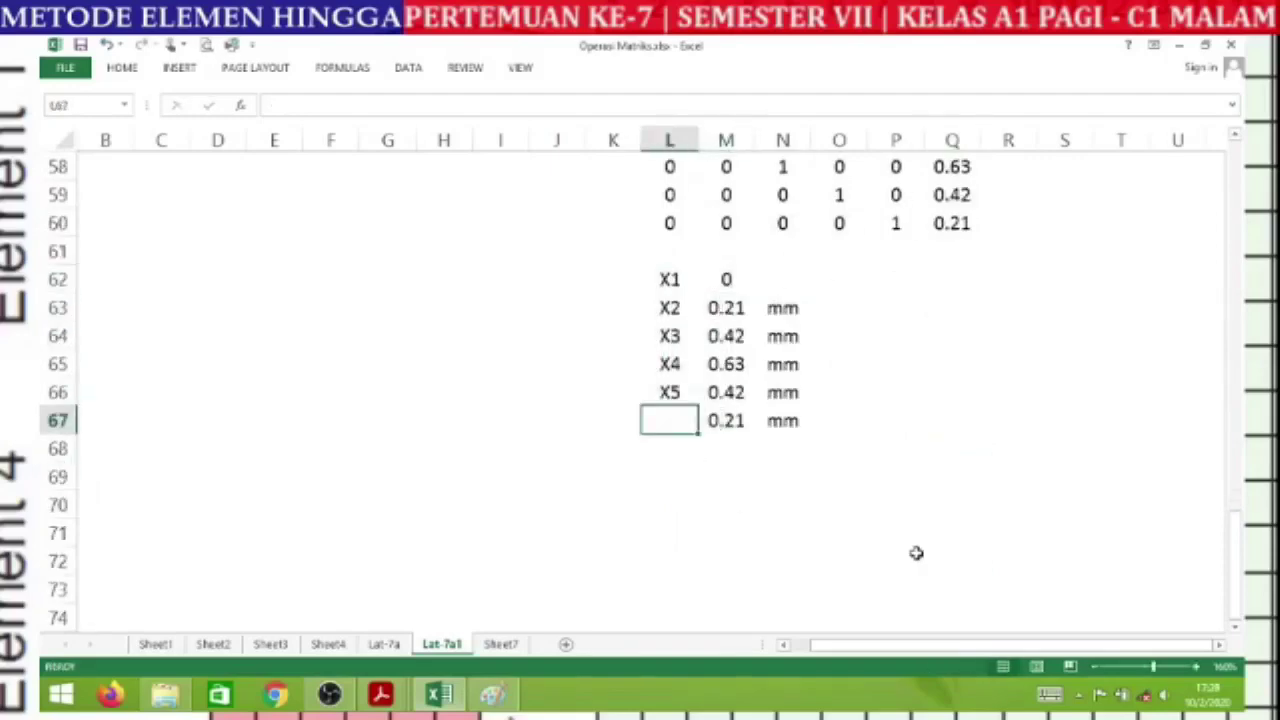
drag(663, 364, 689, 468)
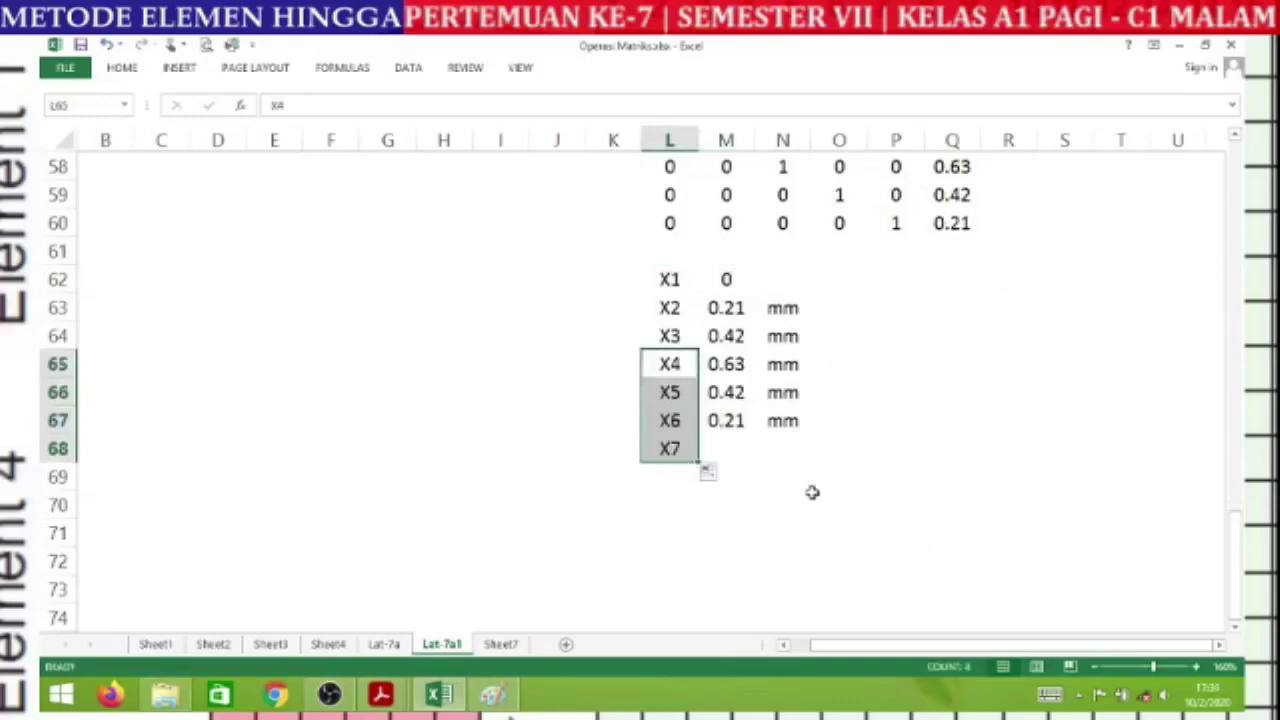
- Enter 0 as X7's displacement in M68, discarding the mistyped 'mmm' unit
click(716, 446)
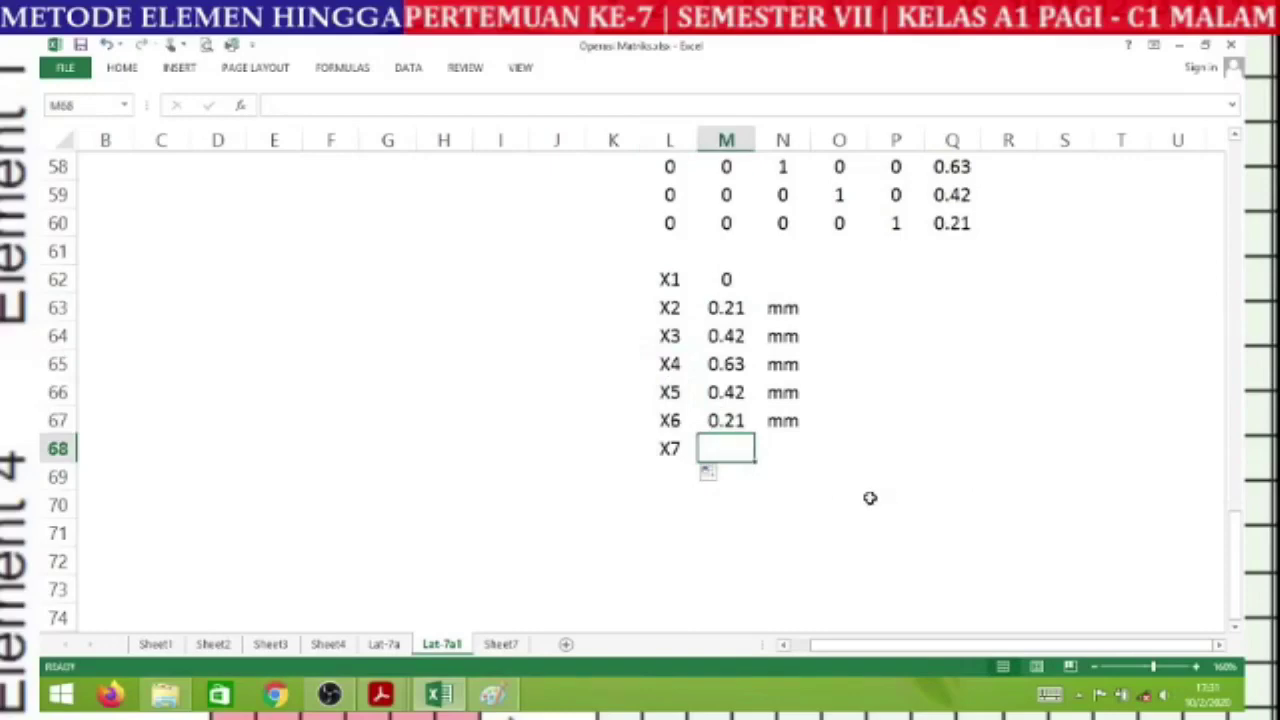
text(0)
click(800, 457)
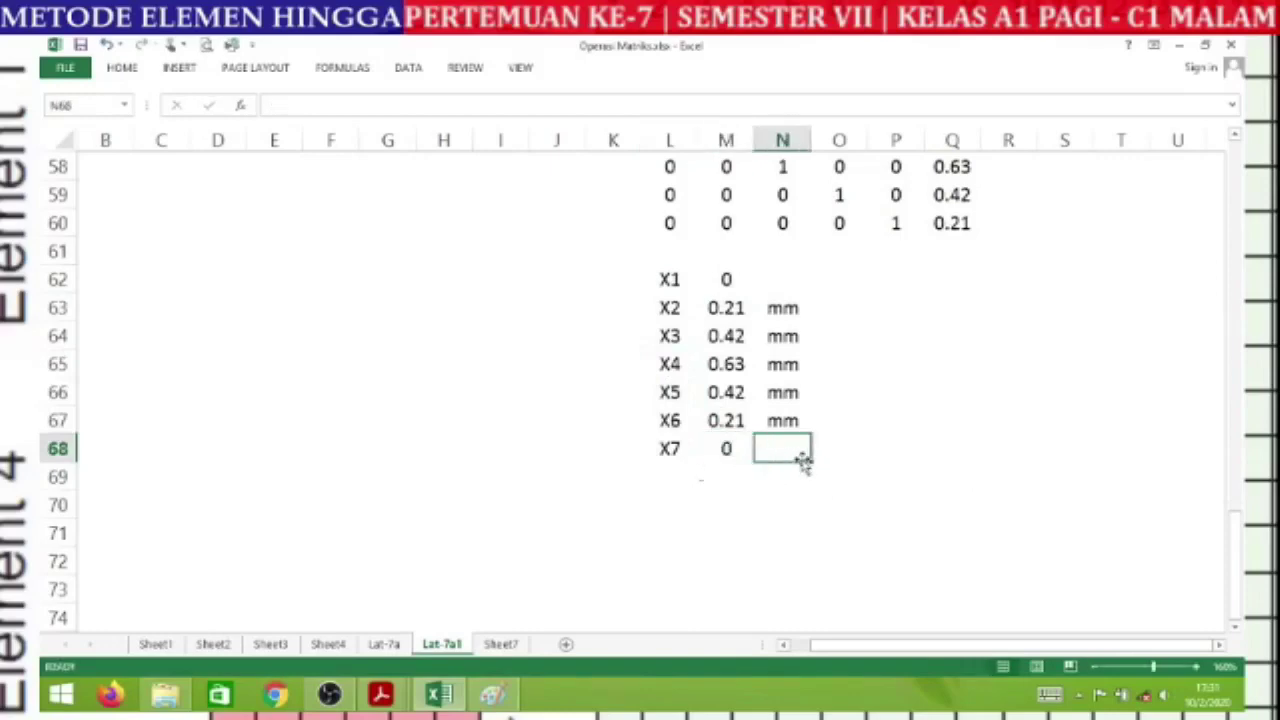
text(mmm)
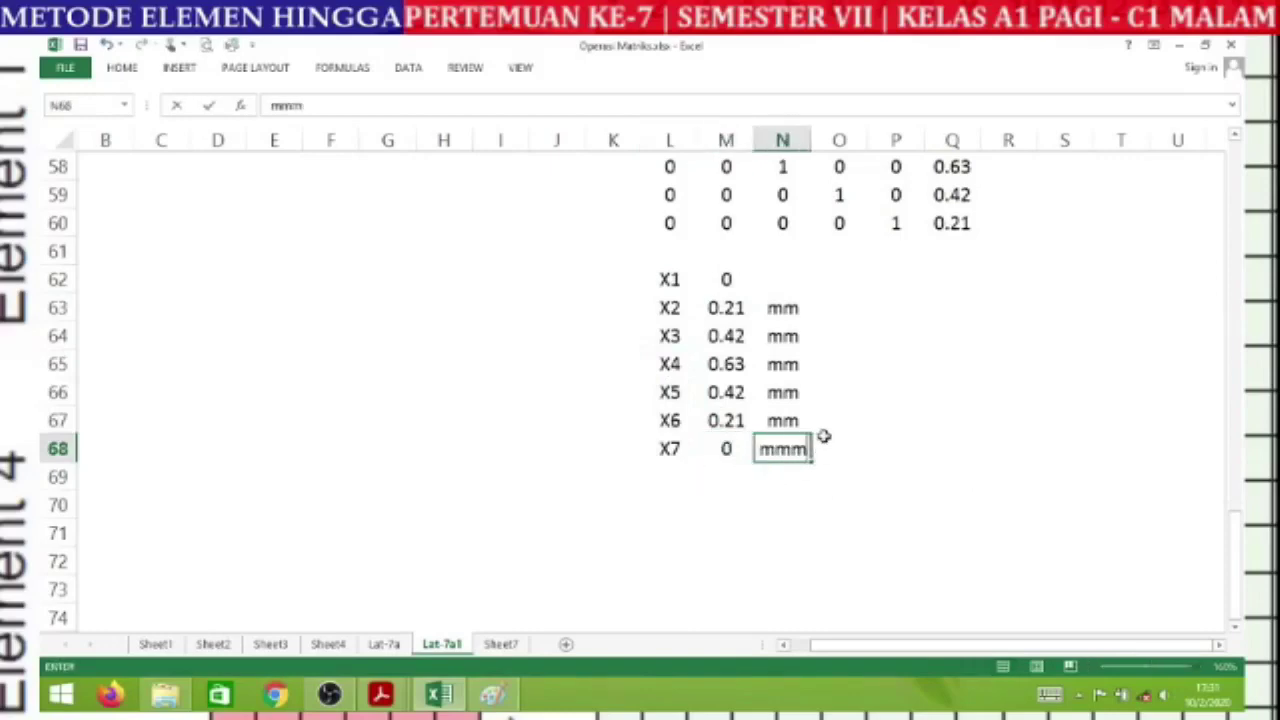
key(Escape)
click(850, 503)
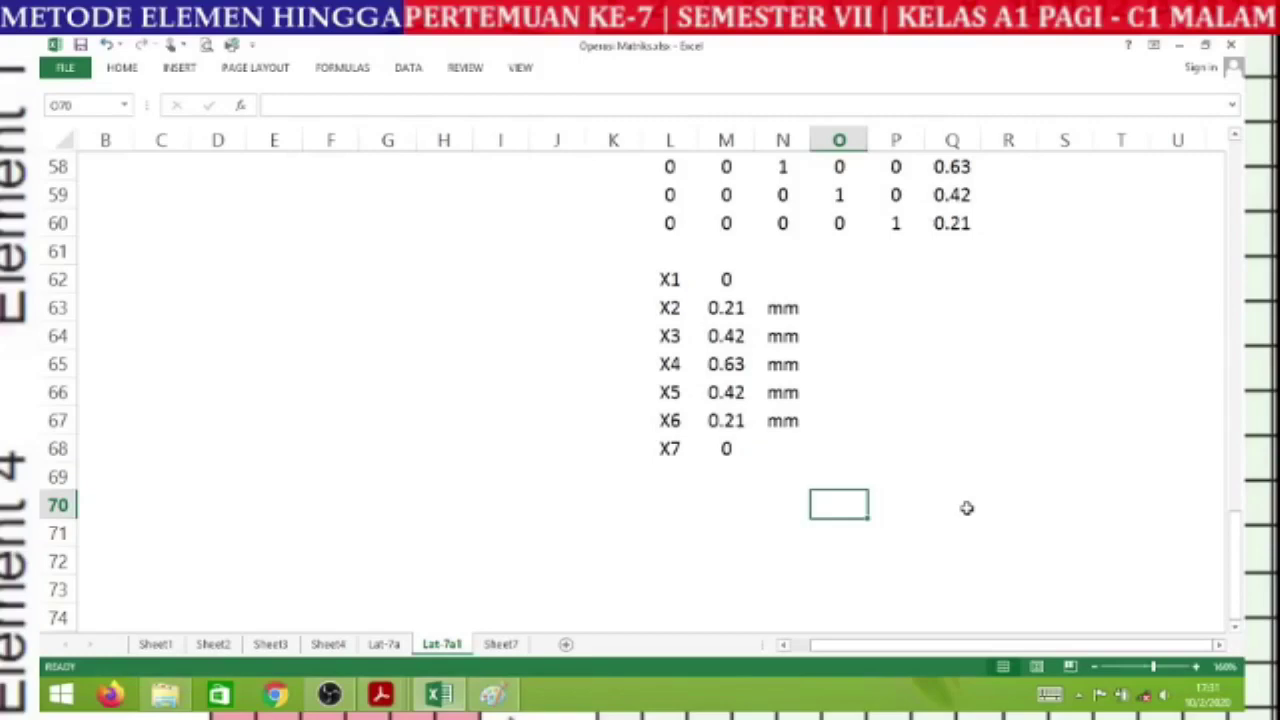
click(1006, 509)
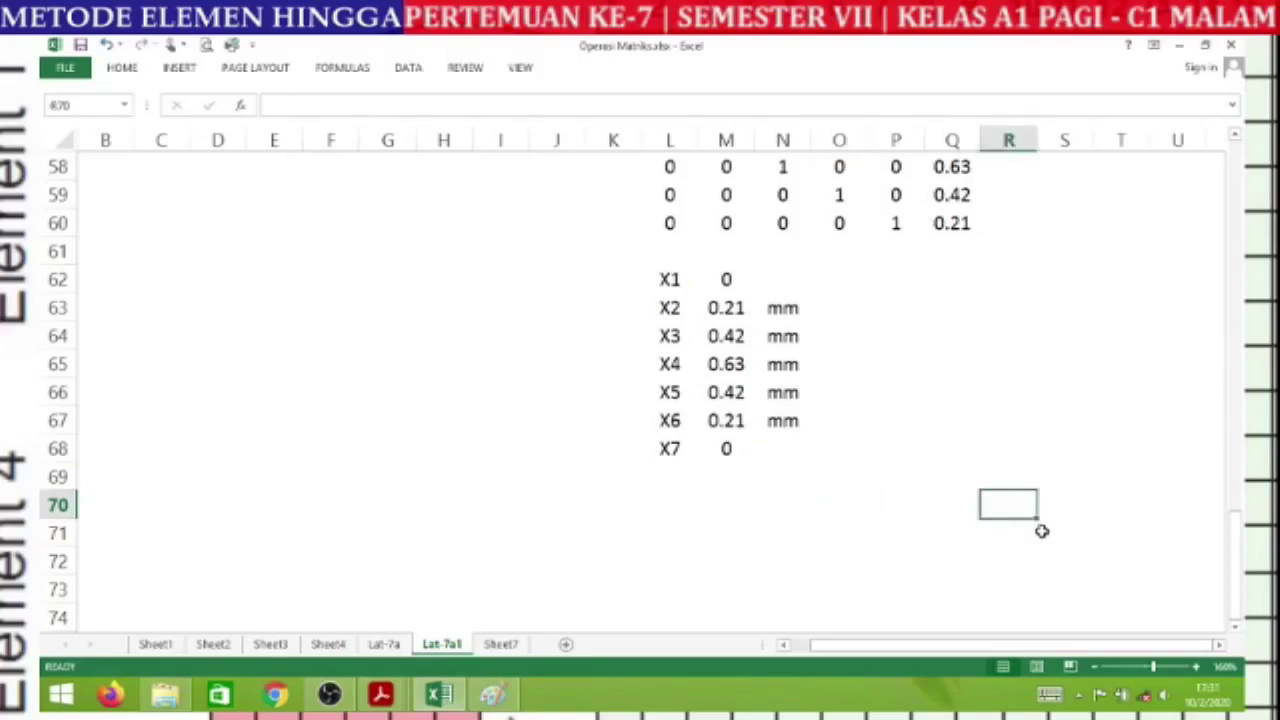